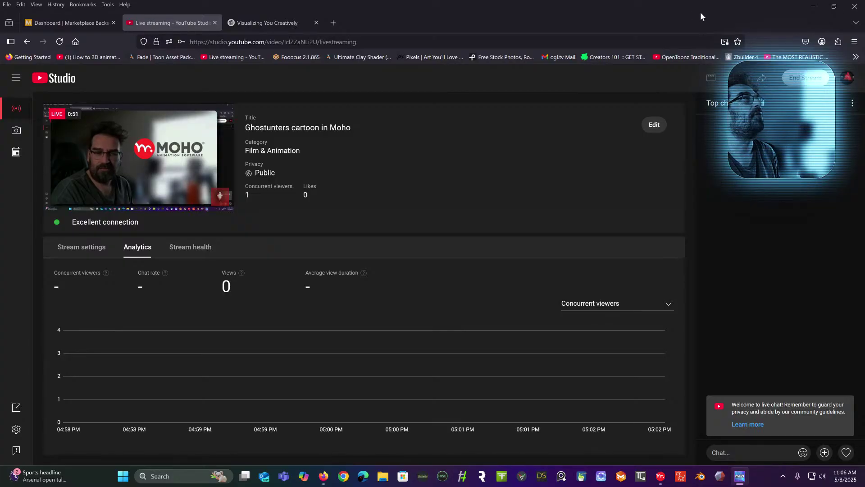
Switch to Moho Pro and bring the half-body character in Shawn.moho into view on the canvas.
click(661, 476)
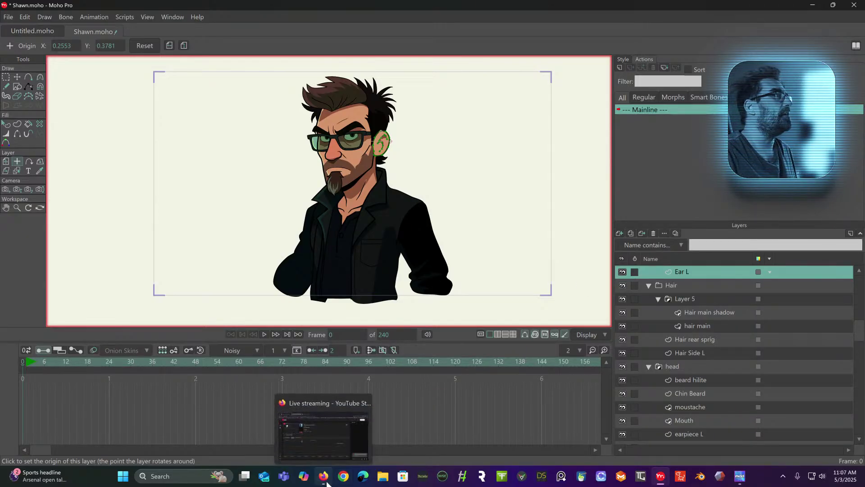
click(740, 476)
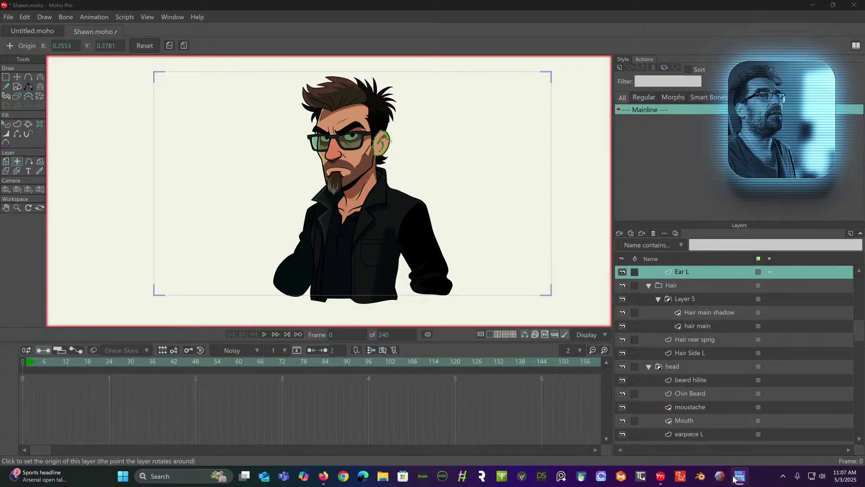
mouse_move(735, 479)
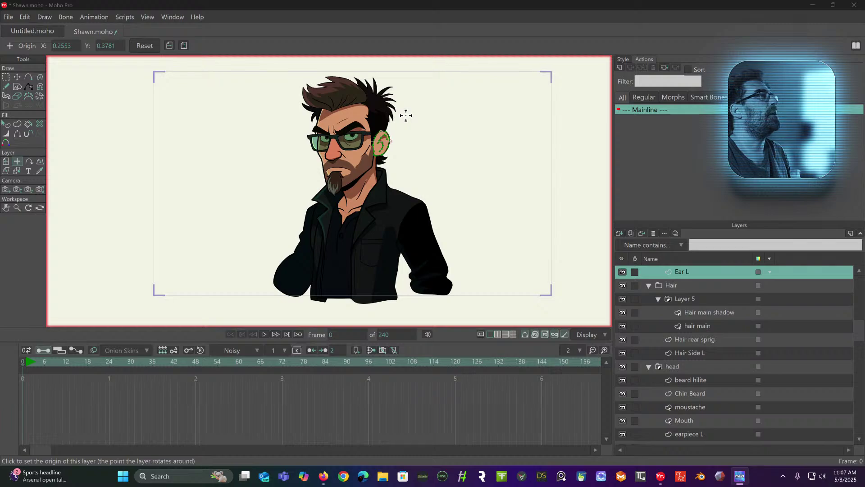
drag(423, 97, 444, 142)
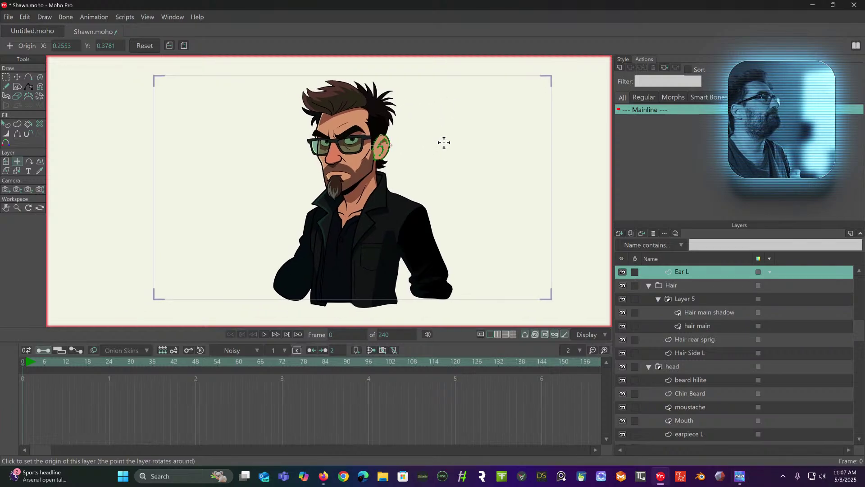
scroll(428, 148, up, 3)
scroll(429, 149, down, 3)
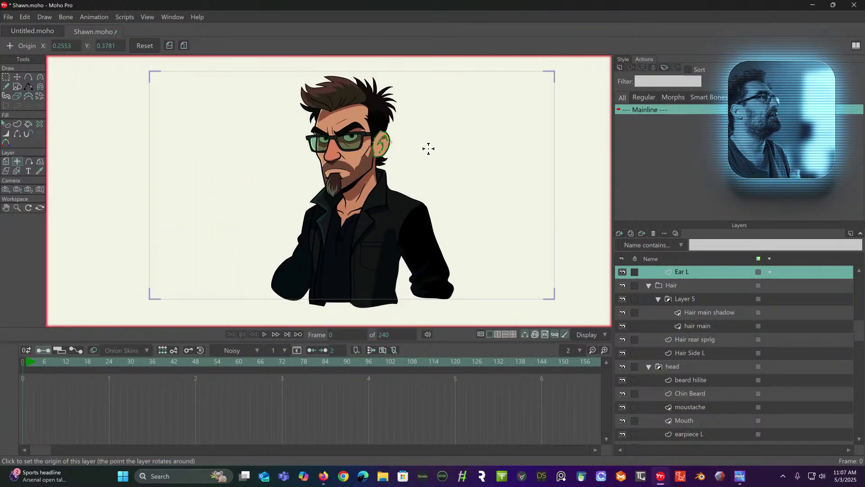
drag(429, 149, 423, 149)
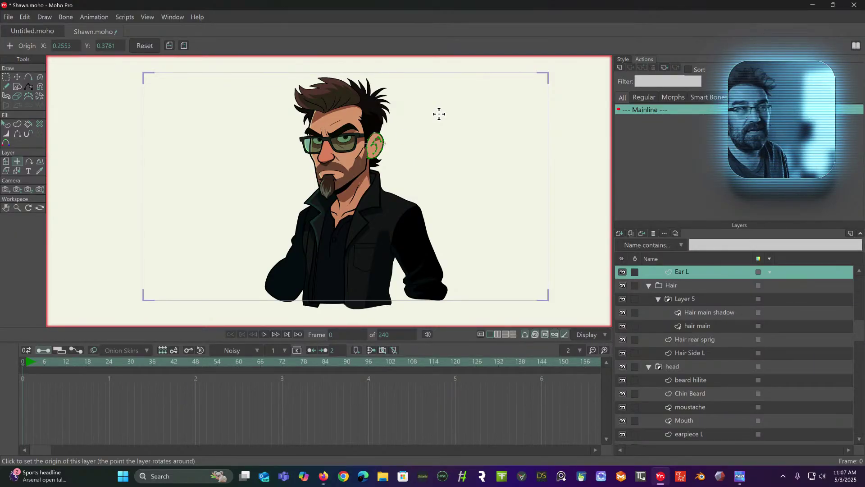
Examine the layers inside the head group, checking the face shadows, Beard and earpiece L artwork on the canvas.
scroll(680, 358, down, 4)
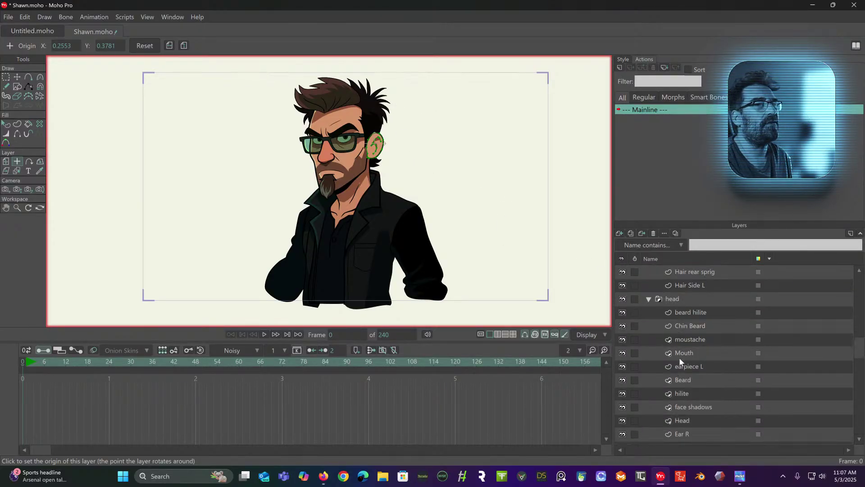
scroll(680, 358, down, 2)
scroll(680, 357, up, 4)
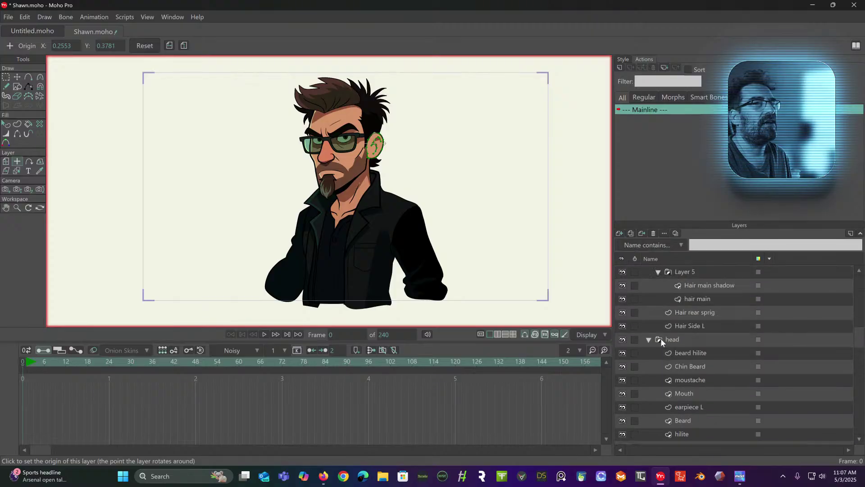
scroll(675, 345, down, 1)
click(678, 287)
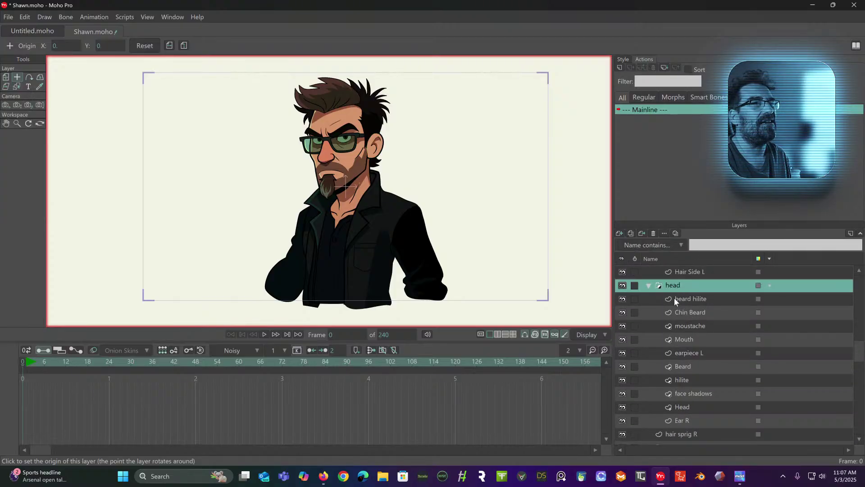
scroll(692, 310, down, 3)
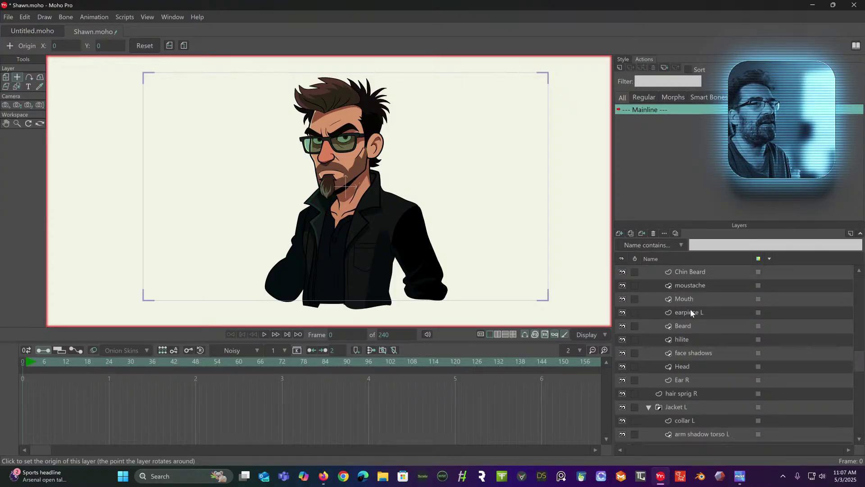
click(685, 353)
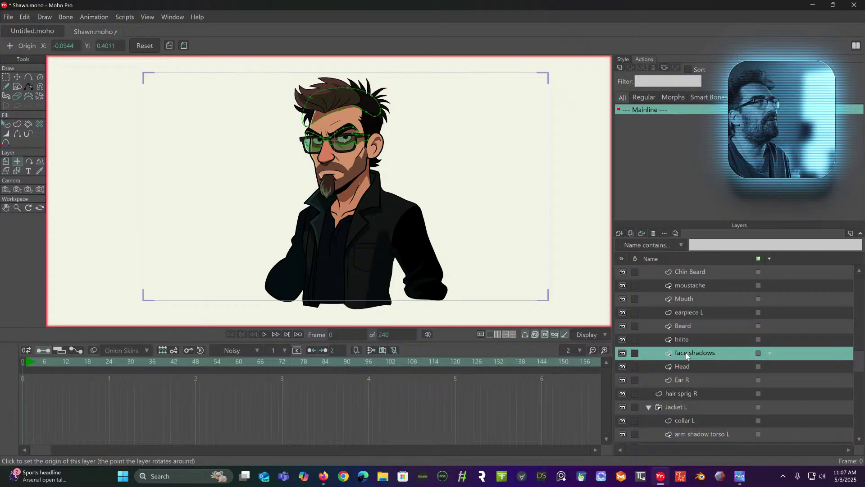
click(683, 326)
click(685, 314)
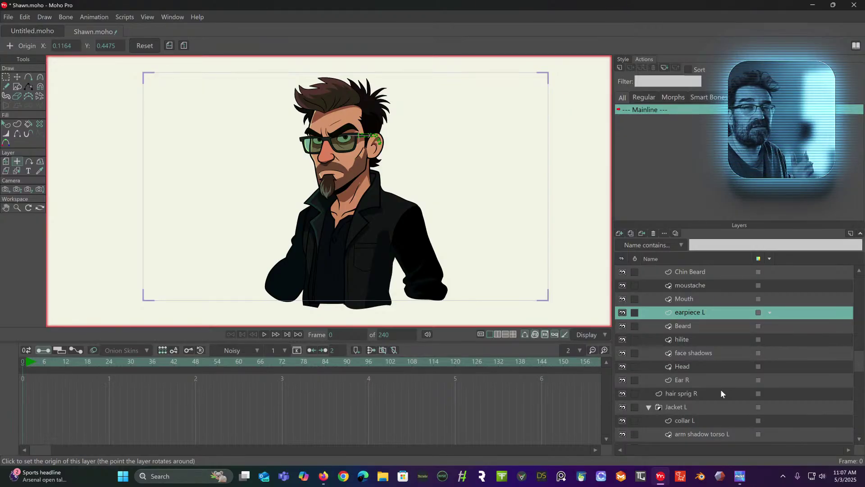
Collapse the Nose, Ear L, Hair and head groups in the layer list.
scroll(727, 339, up, 5)
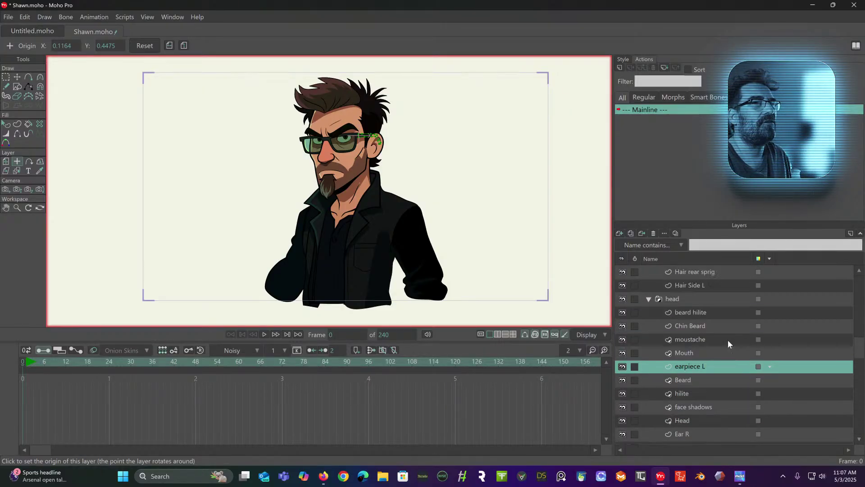
scroll(753, 339, up, 2)
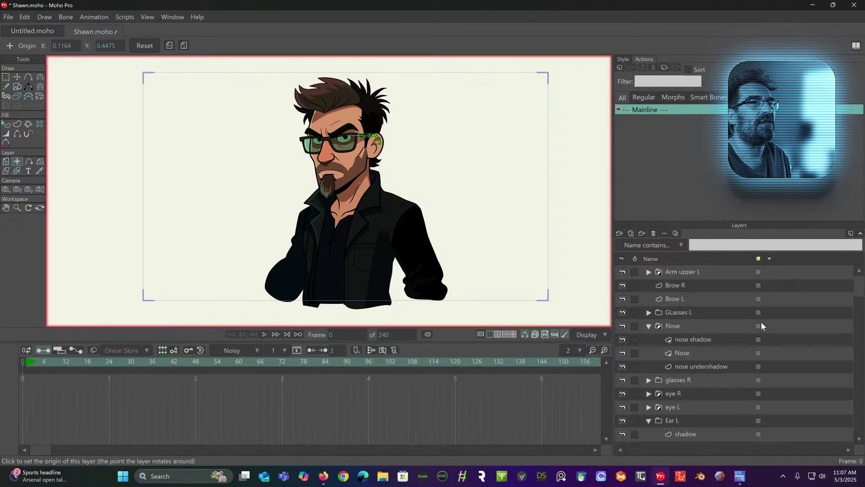
click(649, 326)
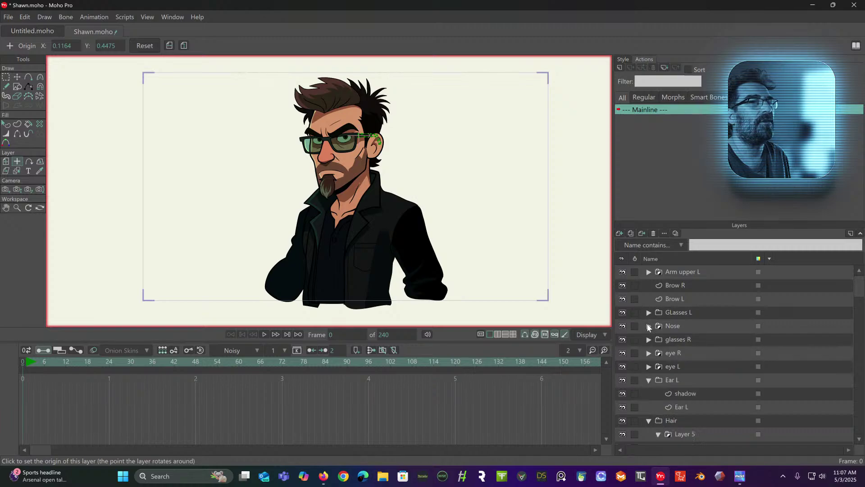
click(650, 380)
click(649, 394)
scroll(680, 387, down, 3)
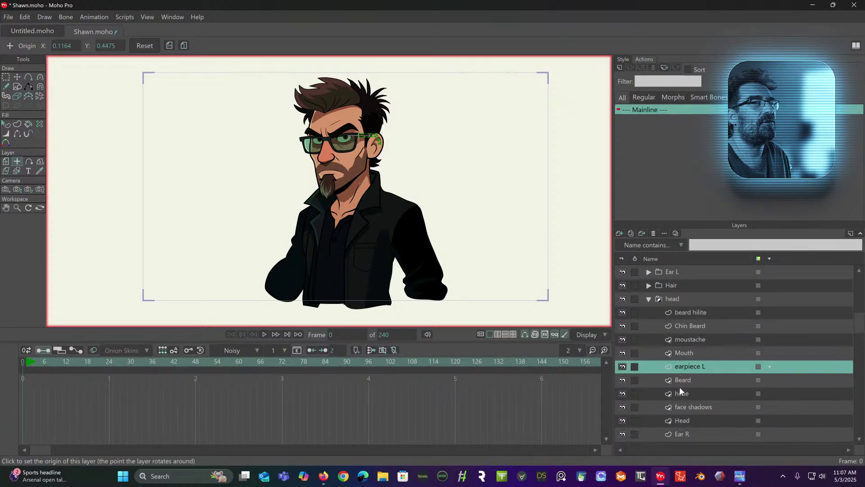
click(647, 299)
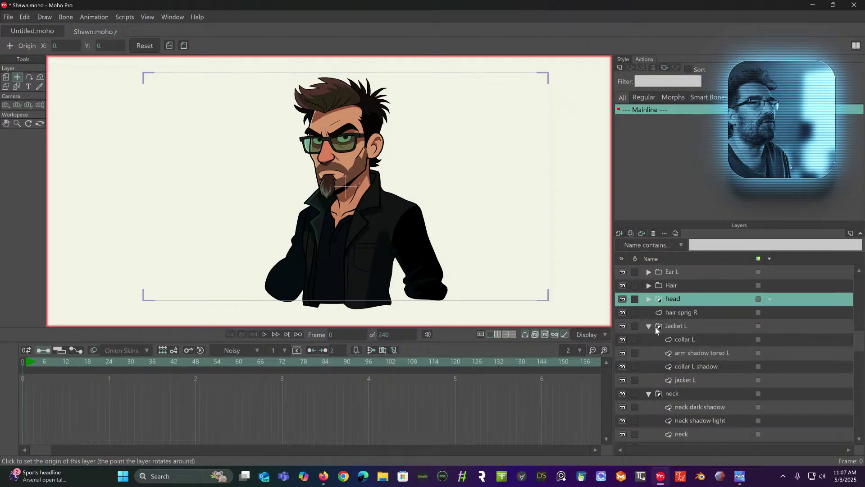
Collapse the Jacket L, neck, Collar R and Jacket R groups in the layer list.
click(648, 325)
scroll(648, 326, down, 1)
scroll(648, 325, down, 1)
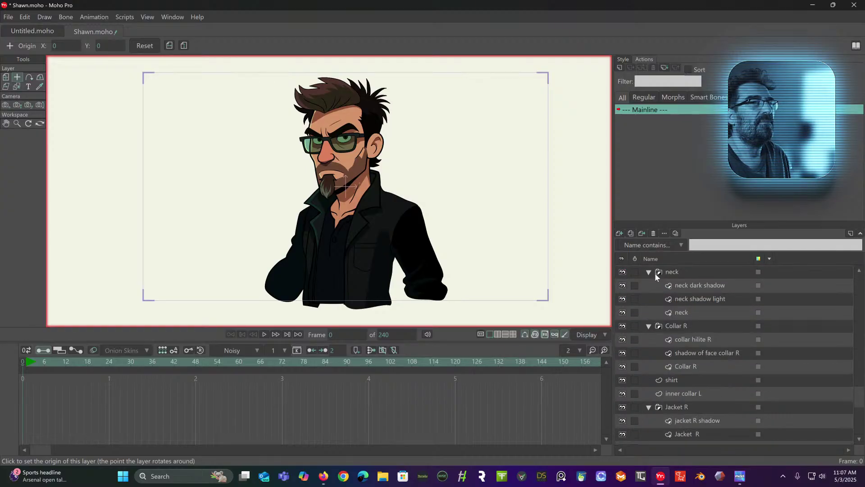
click(646, 272)
click(647, 285)
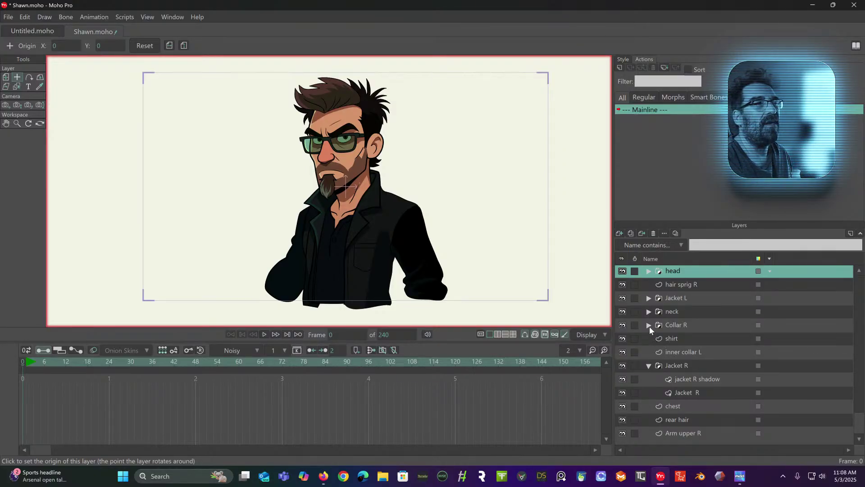
click(649, 366)
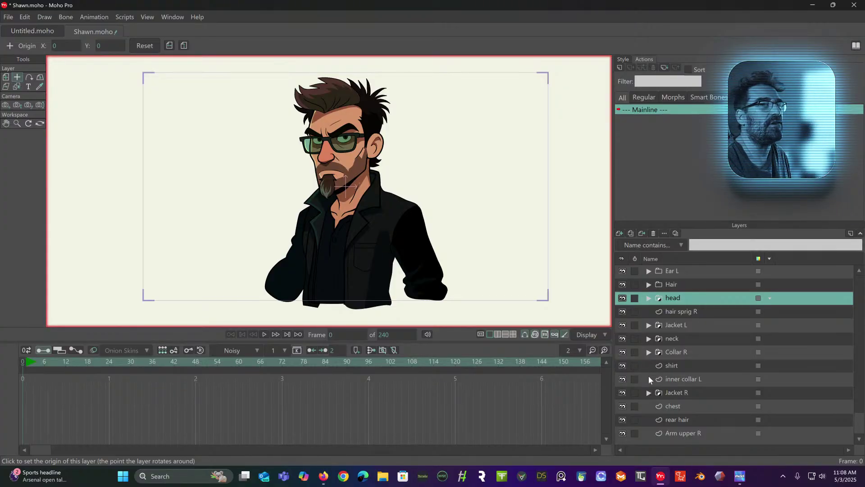
scroll(646, 387, up, 3)
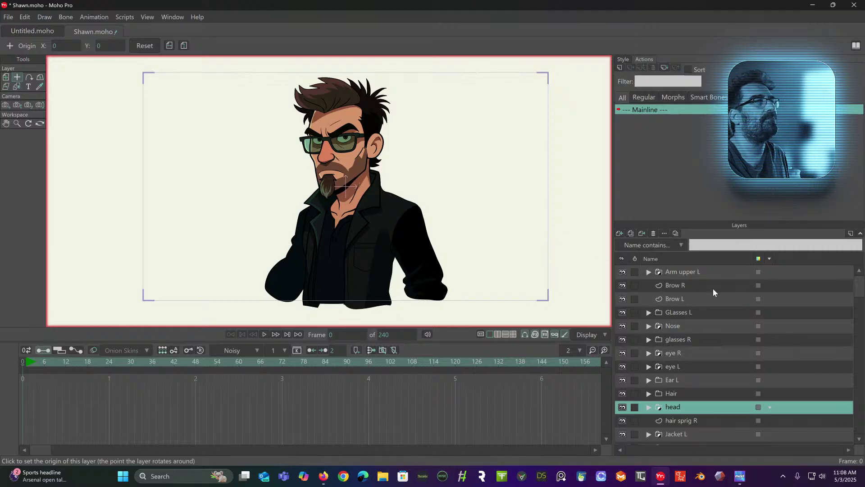
click(696, 270)
scroll(715, 297, down, 4)
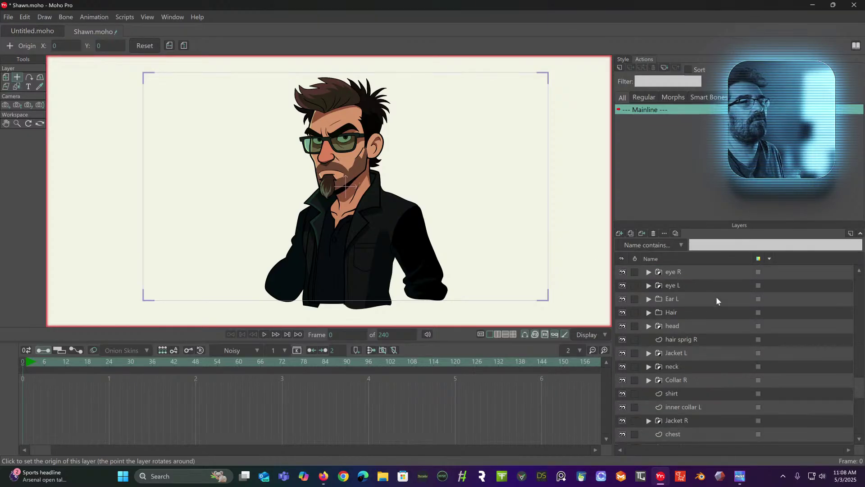
shift+click(702, 431)
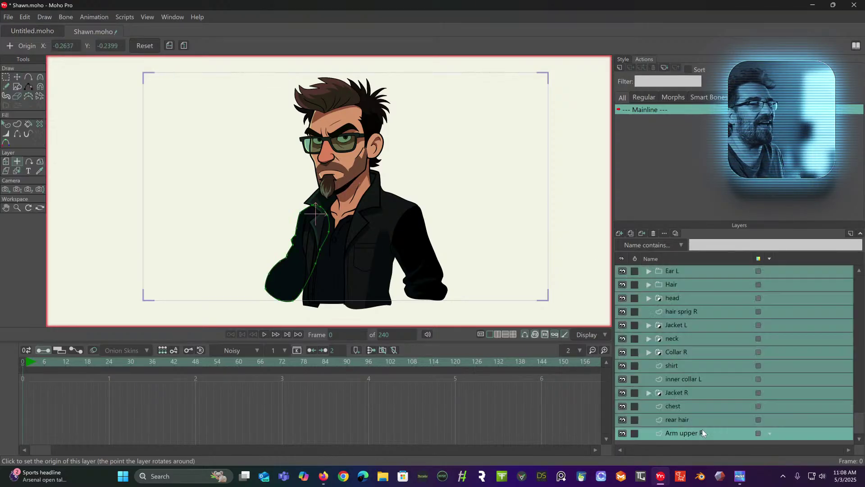
click(721, 295)
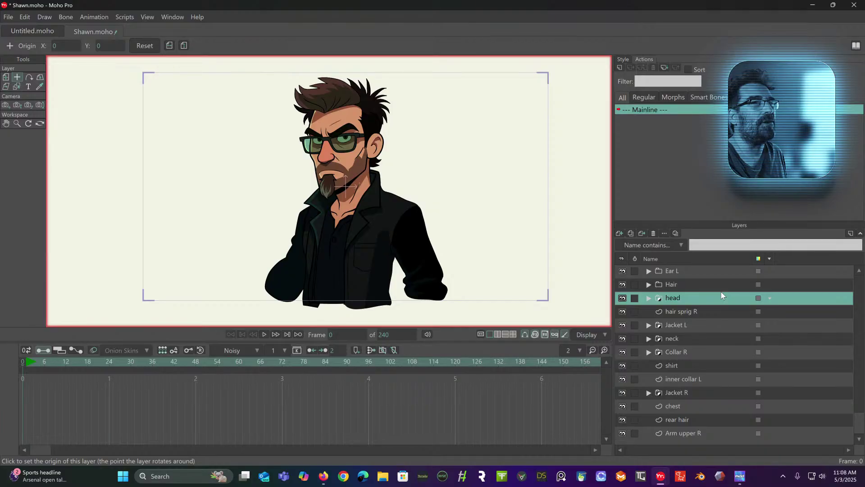
Group all character layers from Arm upper L through Arm upper R and name the new group Me.
click(725, 435)
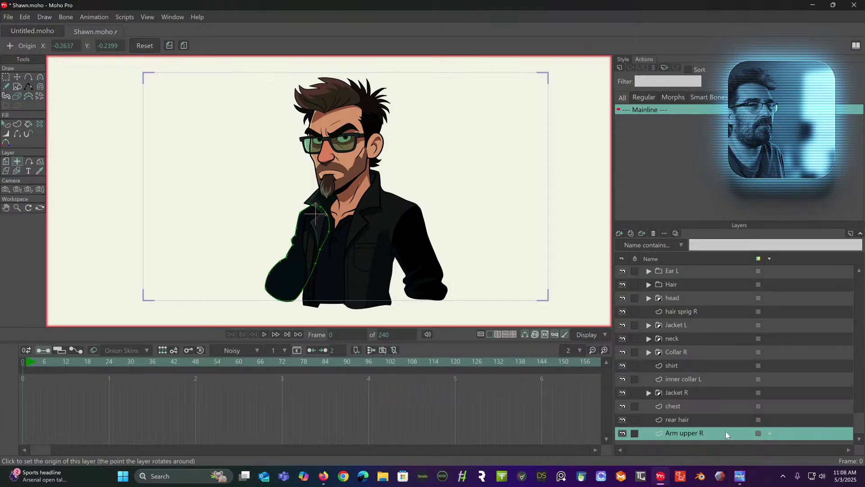
scroll(721, 419, up, 3)
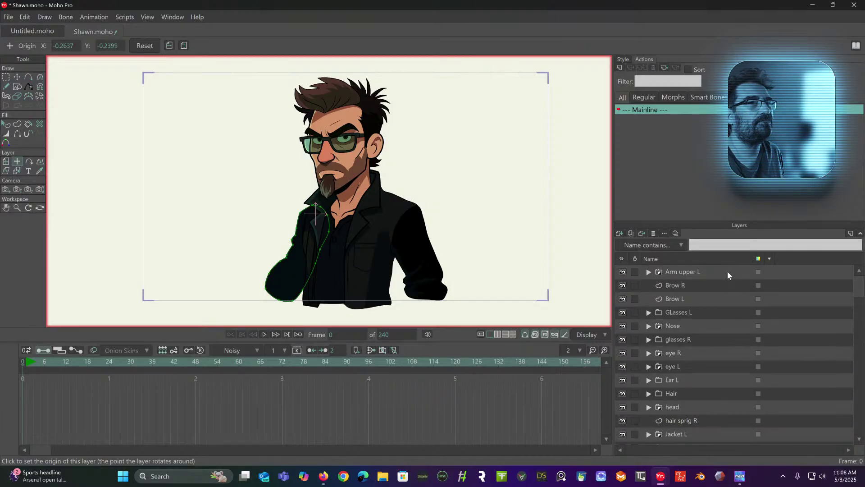
shift+click(726, 272)
right_click(726, 272)
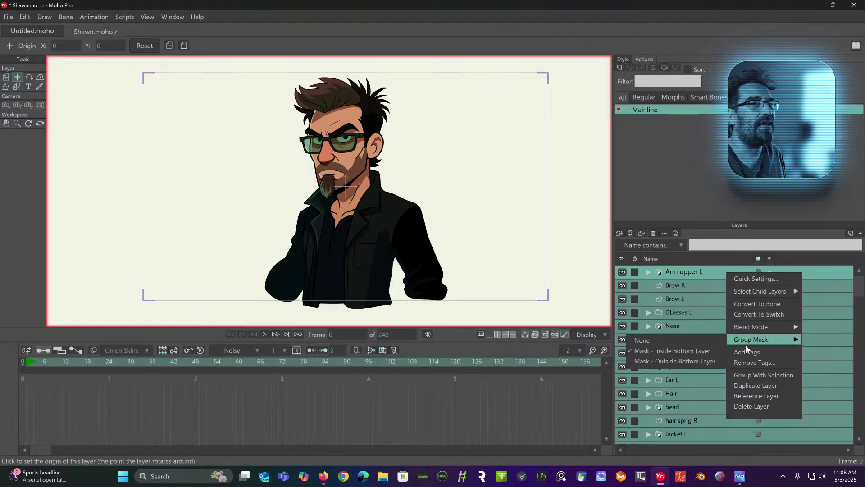
click(748, 376)
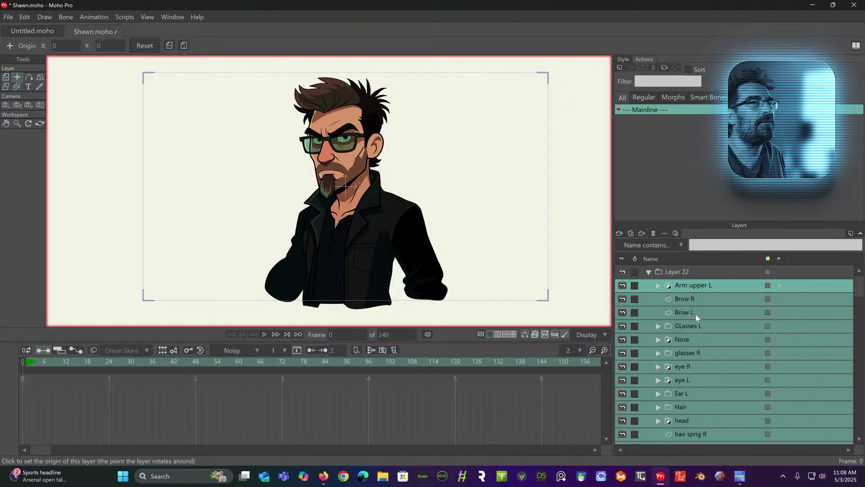
double_click(680, 272)
text(Me)
key(Return)
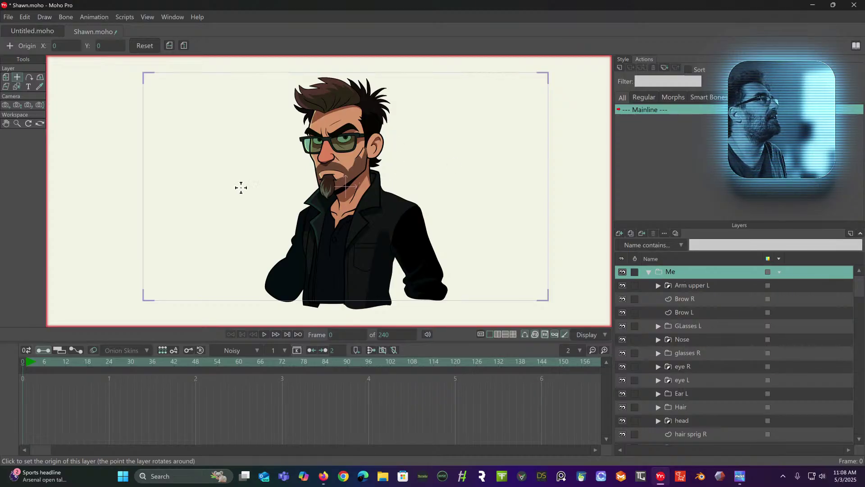
Scale the Me group down uniformly to about 72.8% and move it to about X 0.03, Y 0.25 in the upper frame.
click(6, 77)
mouse_move(384, 134)
mouse_down()
mouse_move(375, 146)
mouse_move(466, 147)
mouse_move(253, 150)
mouse_move(389, 153)
mouse_move(374, 146)
mouse_up()
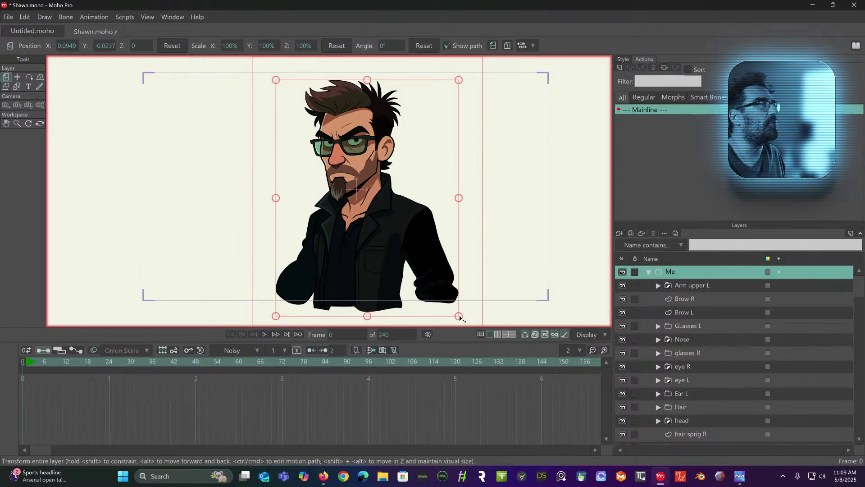
drag(460, 315, 431, 282)
drag(416, 210, 399, 174)
Examine the resized character's torso and arms on the canvas and the body layers inside the Me group.
scroll(370, 165, up, 3)
scroll(366, 163, down, 1)
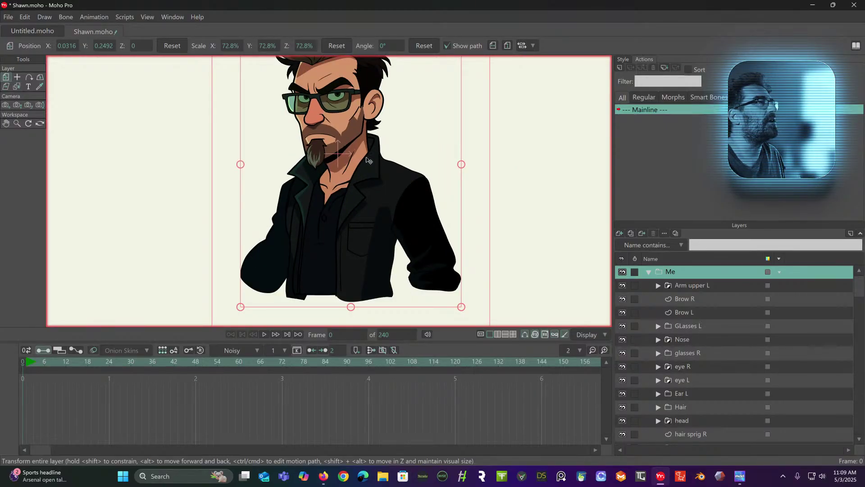
scroll(366, 164, down, 3)
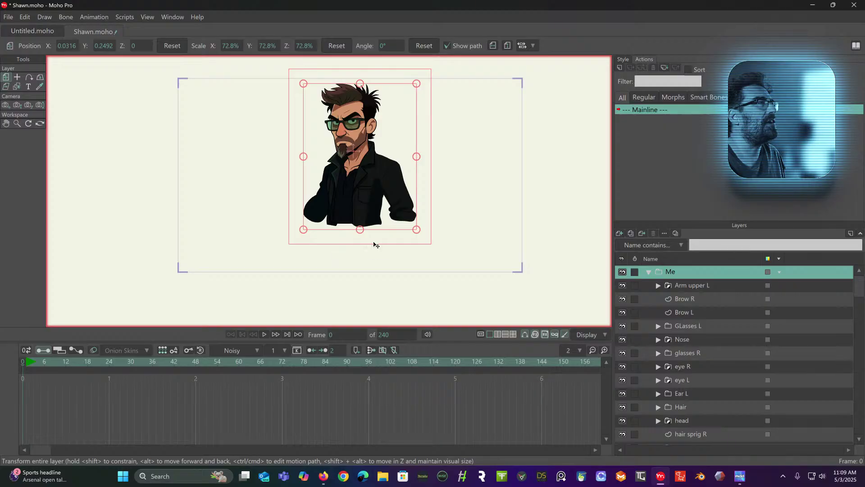
scroll(351, 228, up, 3)
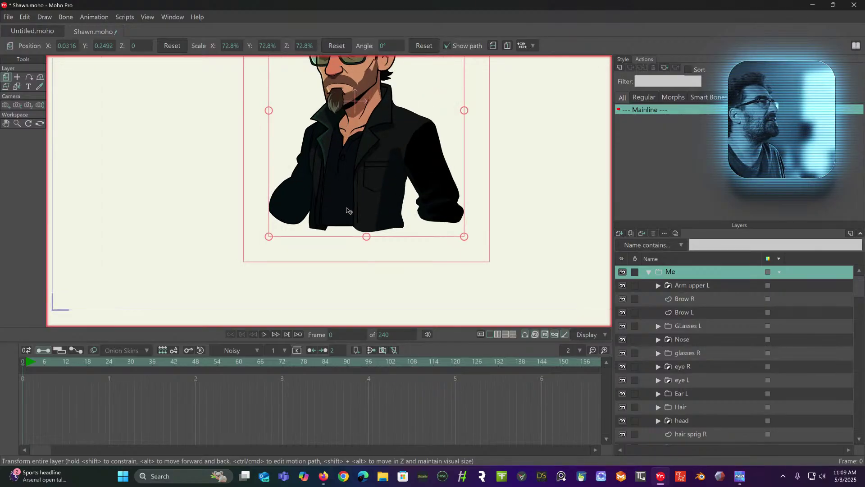
scroll(347, 200, up, 1)
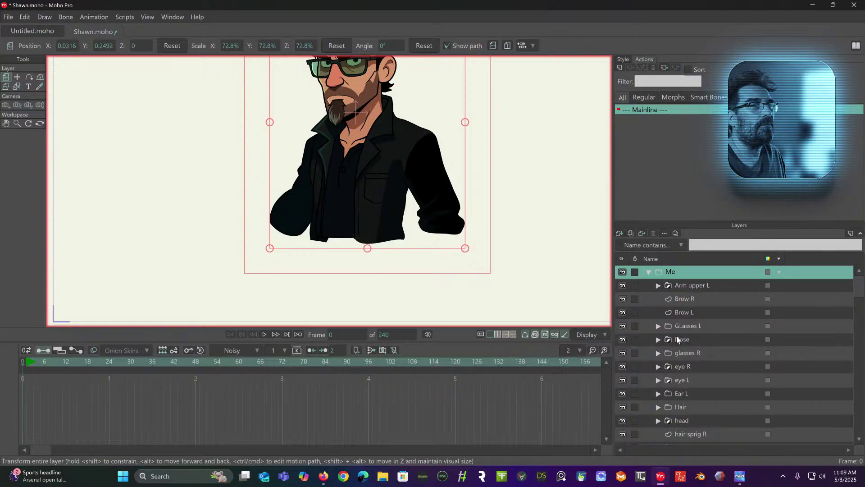
scroll(681, 356, down, 1)
scroll(682, 358, down, 1)
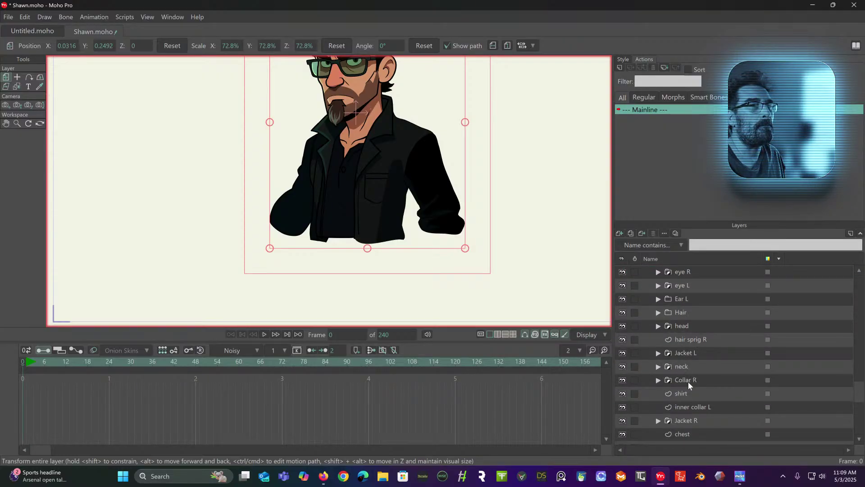
Select the shirt layer's bottom edge points and move them down to lengthen the shirt well below the jacket hem.
click(681, 393)
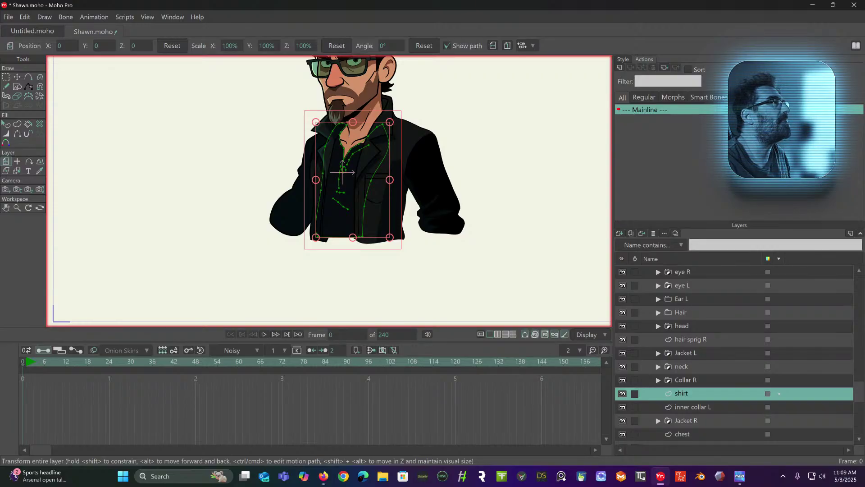
scroll(466, 213, up, 3)
drag(467, 213, 604, 169)
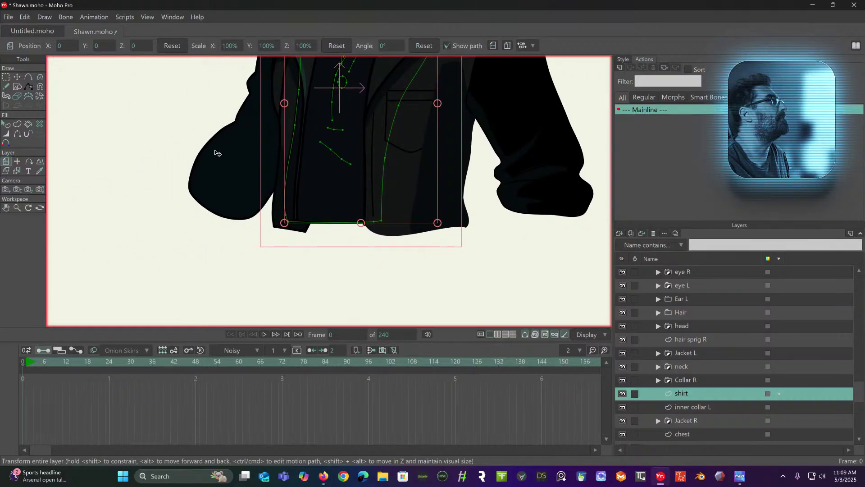
click(17, 76)
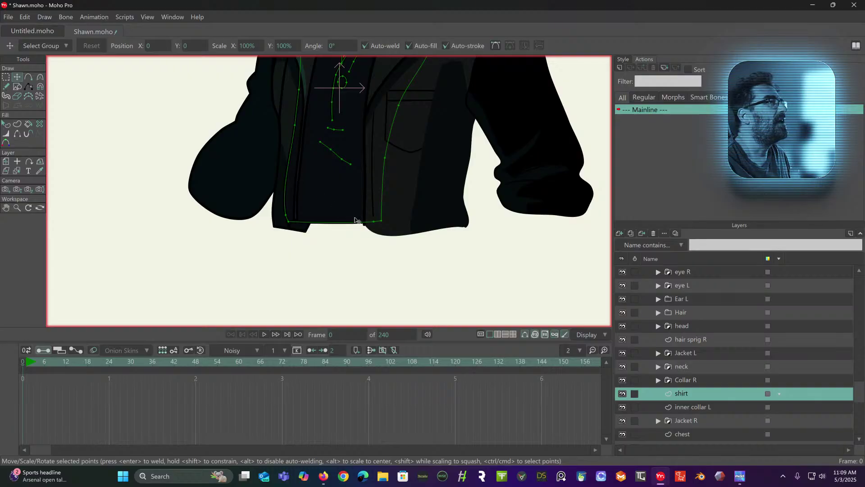
click(4, 77)
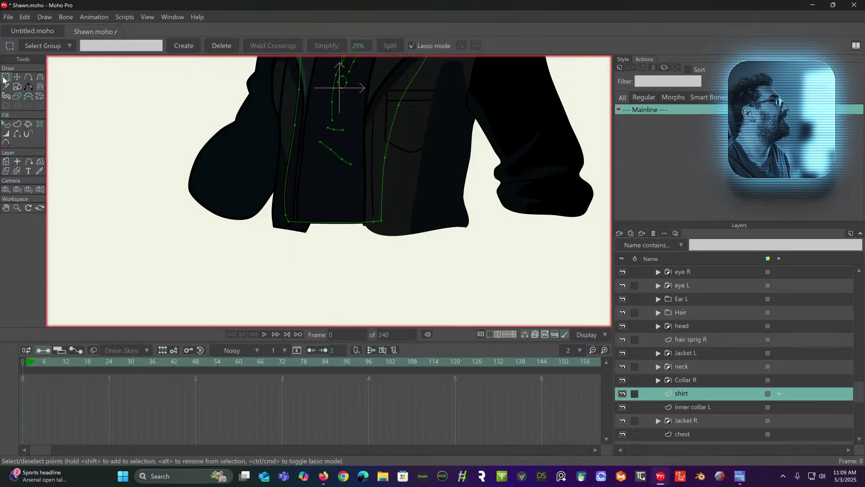
mouse_move(400, 194)
mouse_down()
mouse_move(257, 213)
mouse_move(311, 276)
mouse_move(445, 236)
mouse_move(408, 214)
mouse_up()
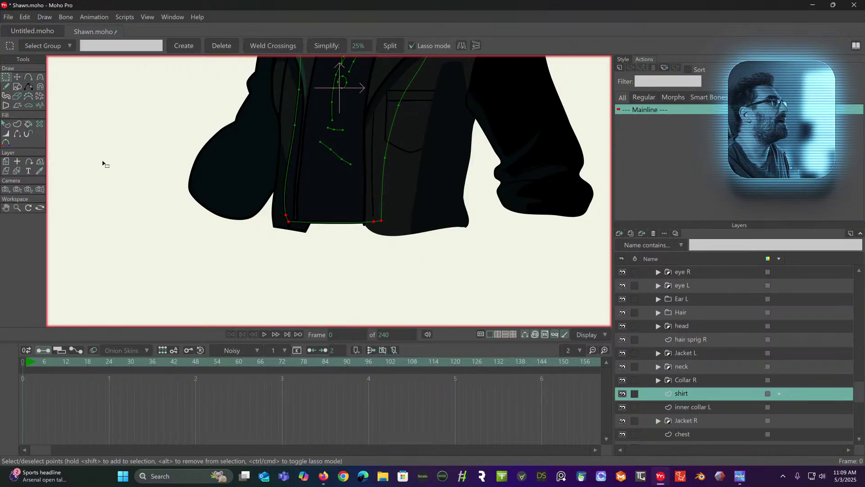
click(17, 77)
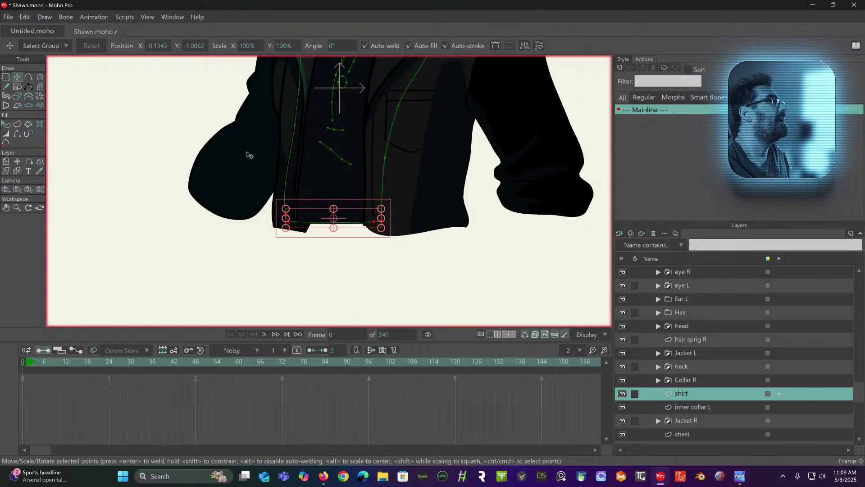
scroll(247, 155, down, 5)
scroll(292, 183, up, 3)
drag(336, 192, 352, 230)
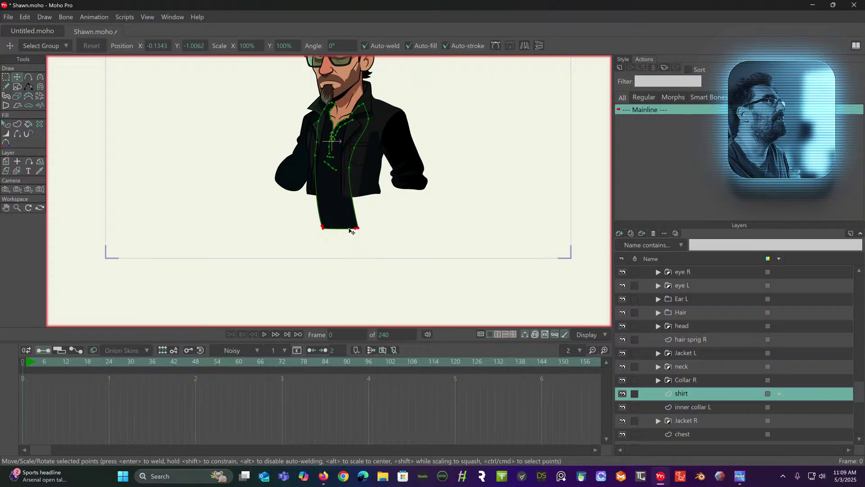
click(365, 221)
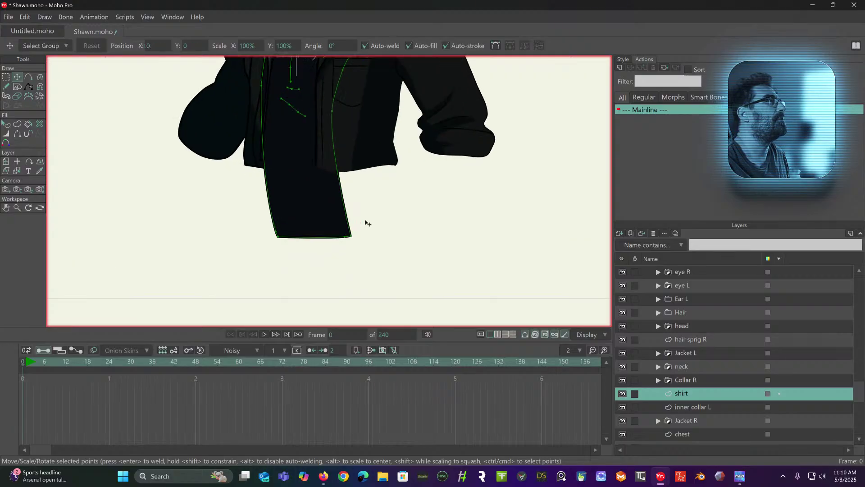
Straighten the shirt's sides by moving its lower-left point to about X -0.25, Y -1.35 and right-side point to about X 0.11, Y -0.78.
scroll(366, 222, up, 4)
scroll(368, 222, left, 2)
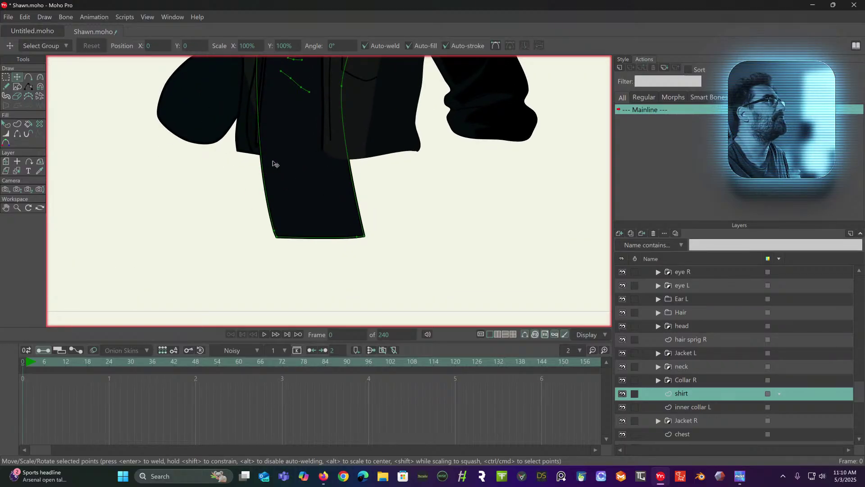
mouse_move(273, 230)
mouse_down()
mouse_move(261, 216)
mouse_move(280, 239)
mouse_move(269, 236)
mouse_move(268, 224)
mouse_up()
scroll(334, 172, up, 1)
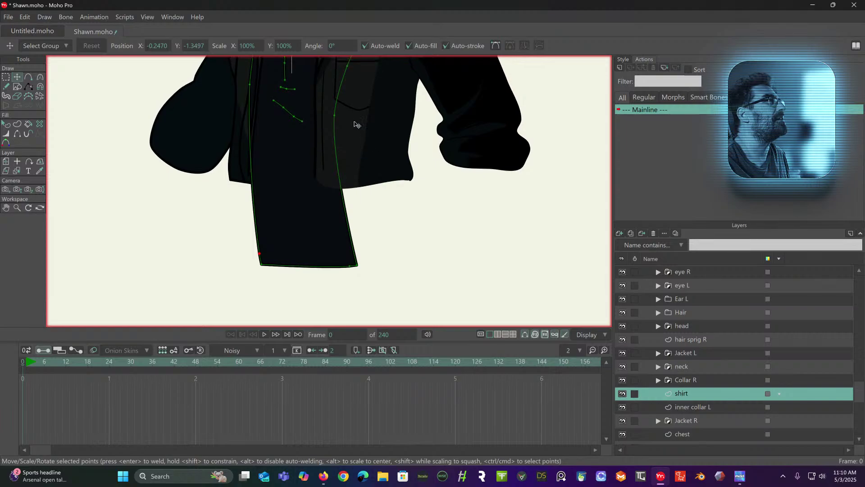
drag(335, 117, 344, 118)
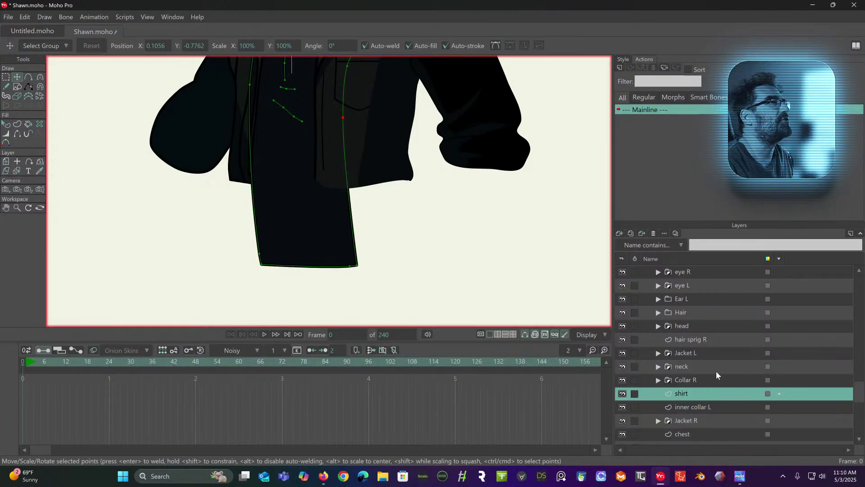
Lower the hem points of the jacket L layer in the Jacket L group to the shirt's bottom and flatten the outer side's curve.
click(658, 353)
click(687, 354)
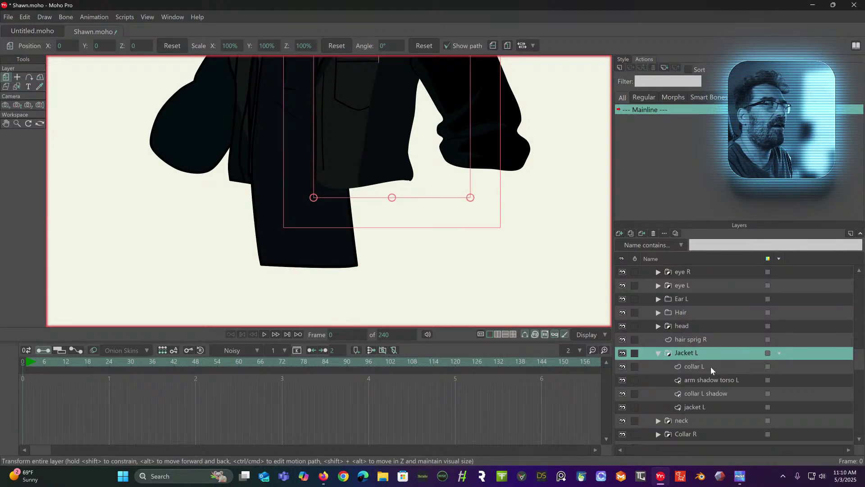
click(704, 408)
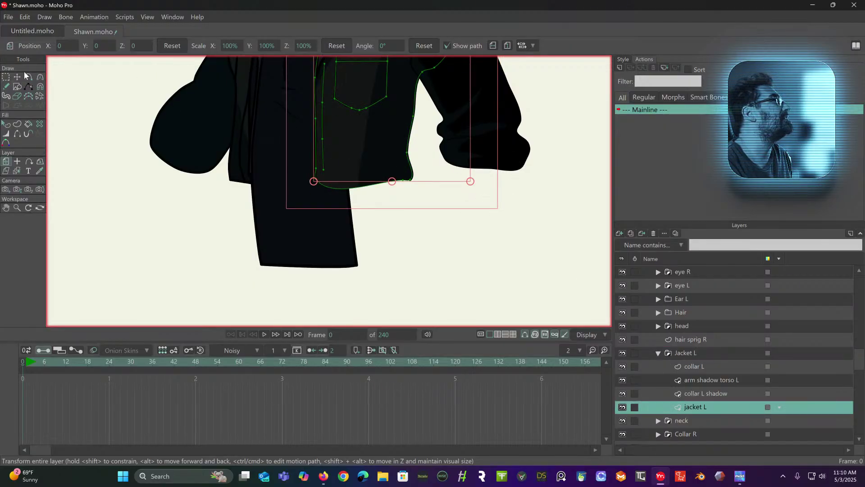
click(6, 77)
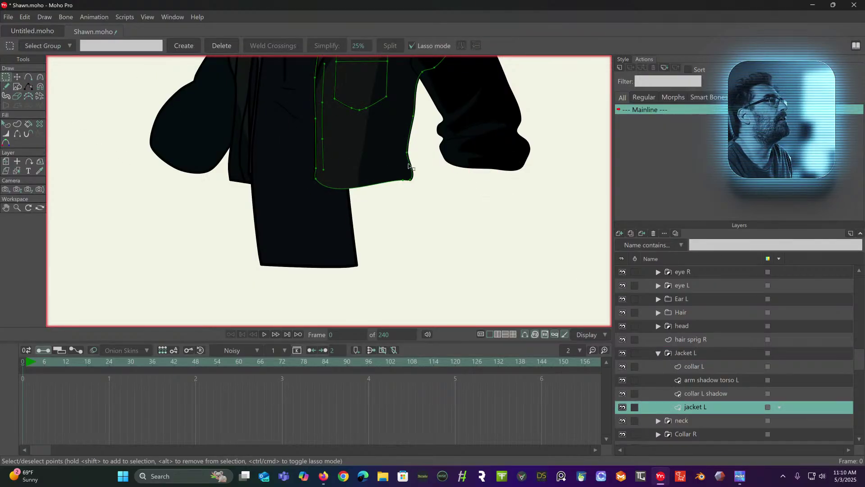
mouse_move(426, 163)
mouse_down()
mouse_move(297, 161)
mouse_move(328, 210)
mouse_move(424, 203)
mouse_move(440, 172)
mouse_up()
key(t)
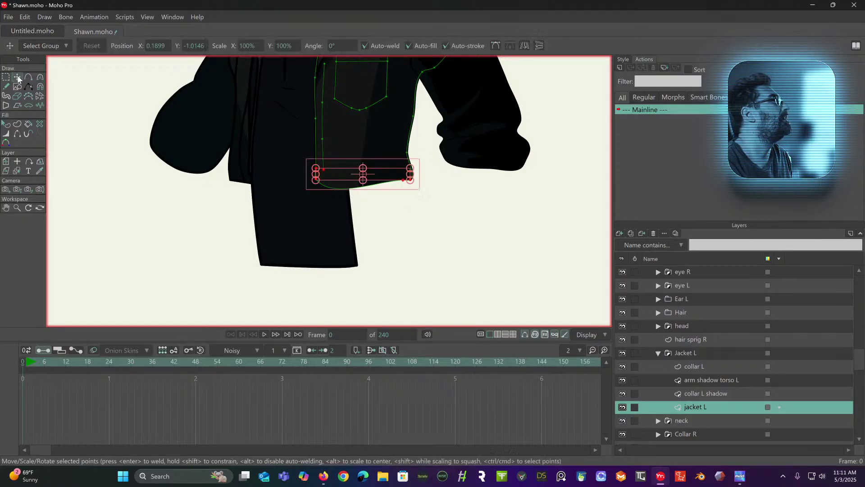
drag(380, 184, 383, 263)
click(440, 252)
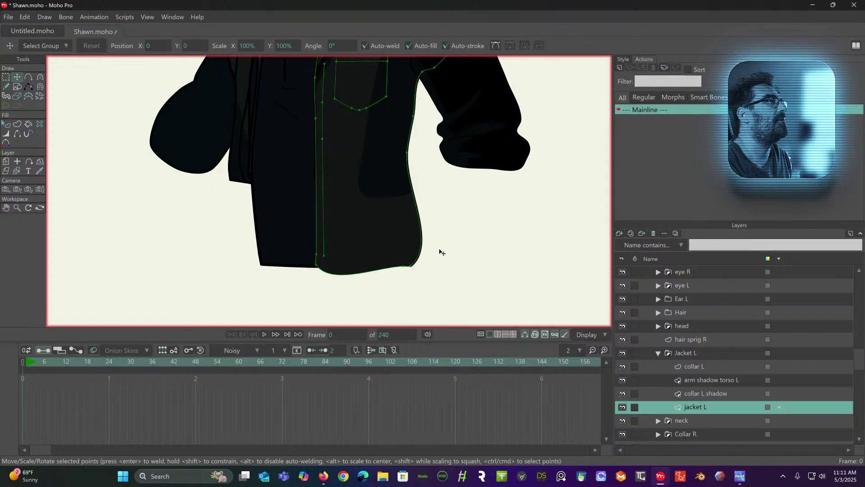
click(40, 77)
drag(440, 242, 419, 234)
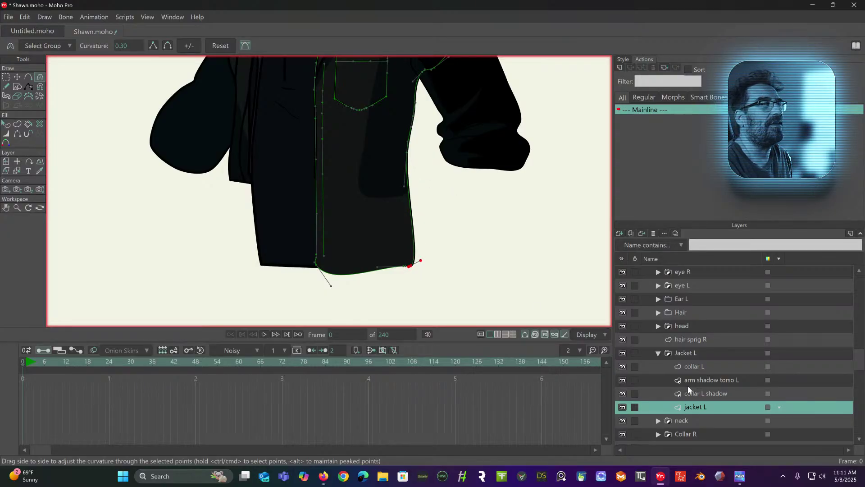
Move the bottom points of the arm shadow torso L layer down past the lengthened jacket hem.
click(706, 394)
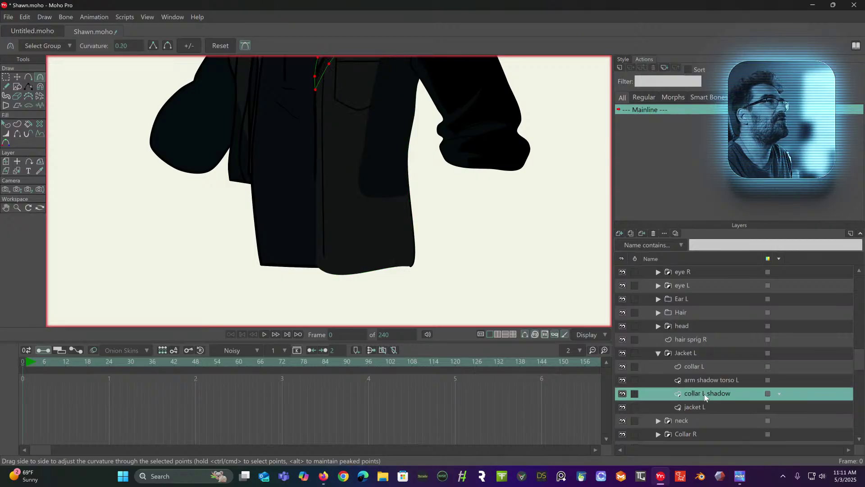
click(707, 381)
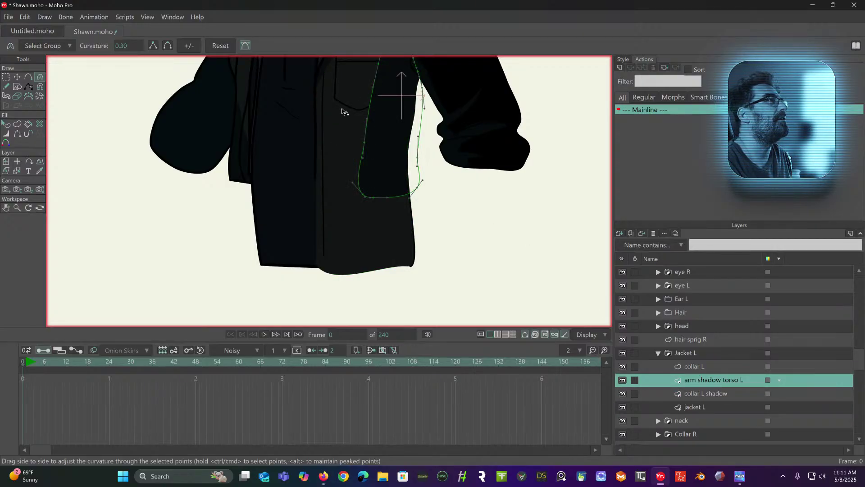
click(6, 77)
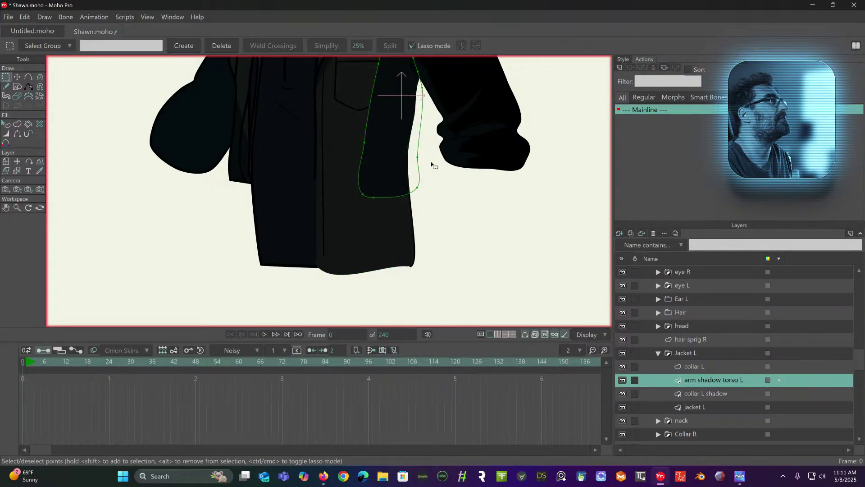
mouse_move(397, 178)
mouse_down()
mouse_move(348, 202)
mouse_move(468, 215)
mouse_move(458, 191)
mouse_up()
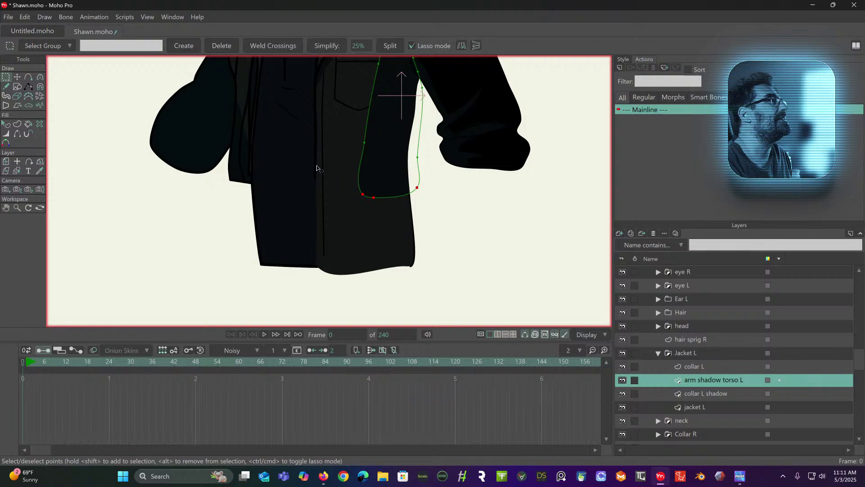
click(18, 77)
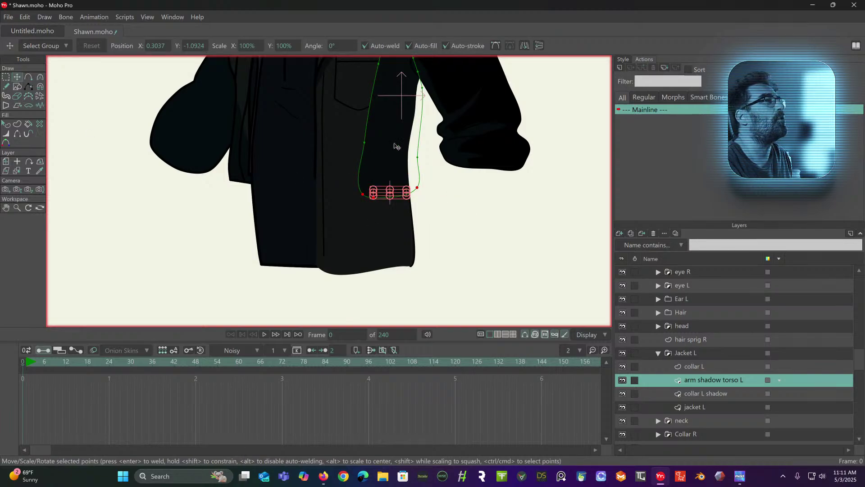
drag(399, 199, 421, 271)
click(479, 258)
Add points along both sides of the arm shadow torso L shape, pulling its lower outer edge in toward the jacket.
click(28, 77)
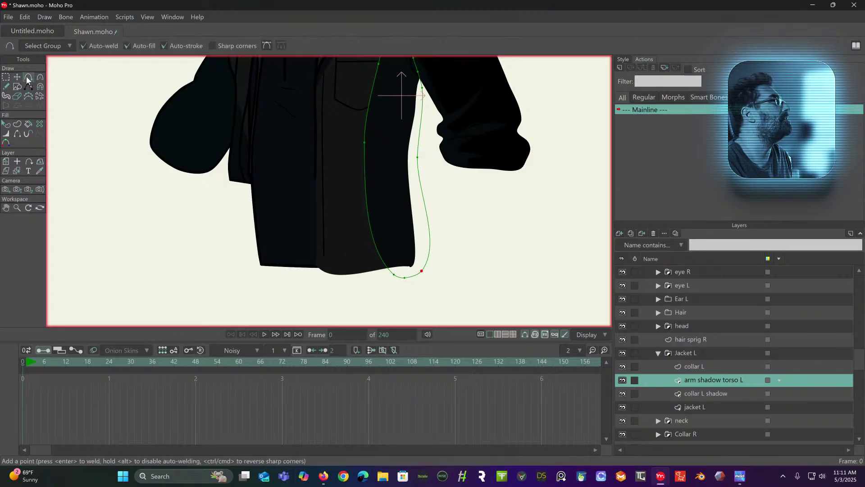
drag(432, 216, 421, 218)
click(372, 215)
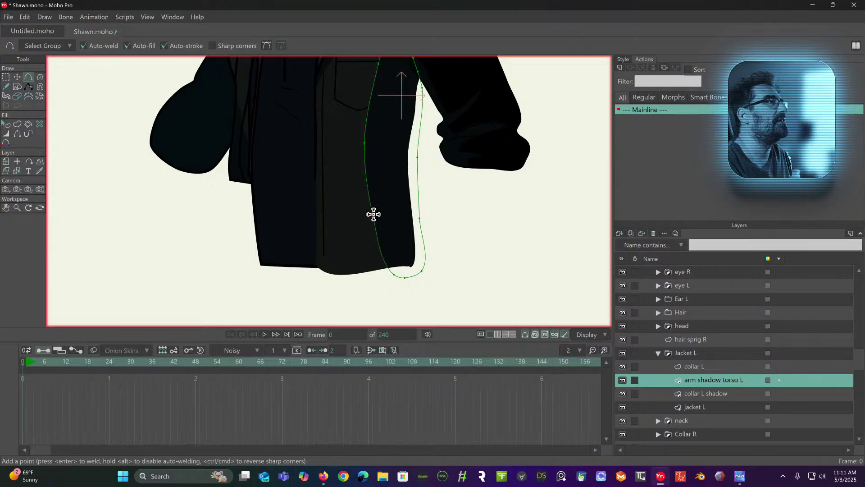
drag(384, 142, 394, 184)
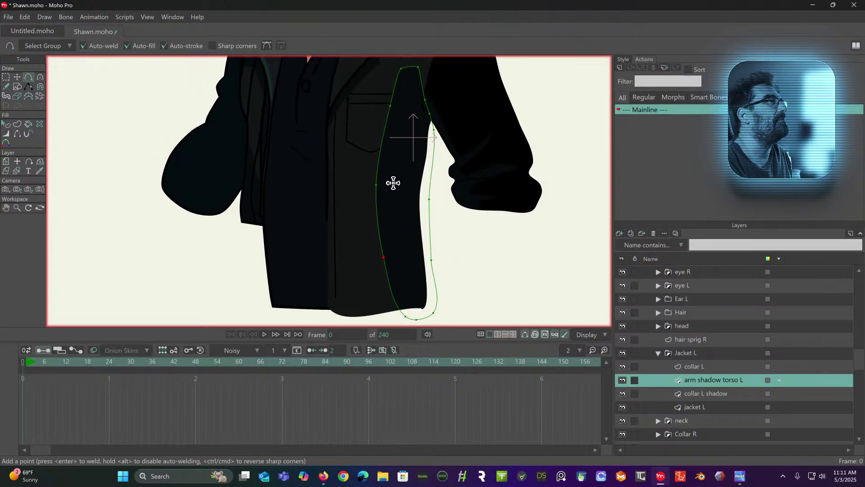
click(379, 155)
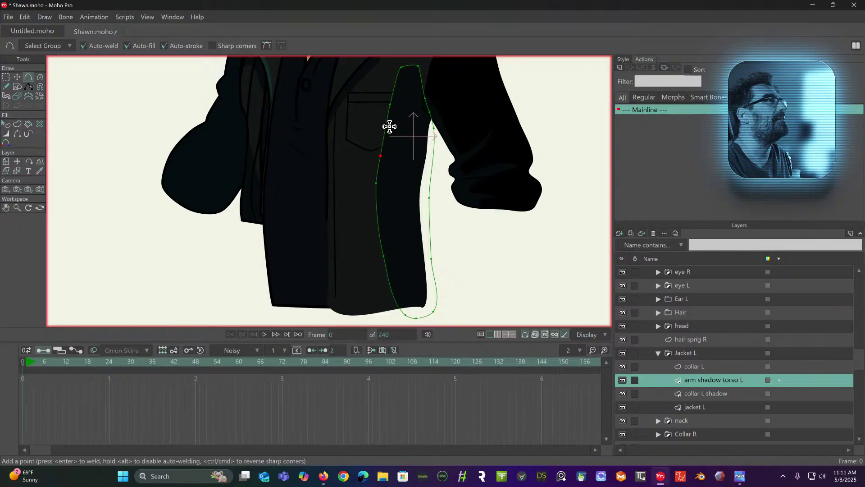
click(435, 158)
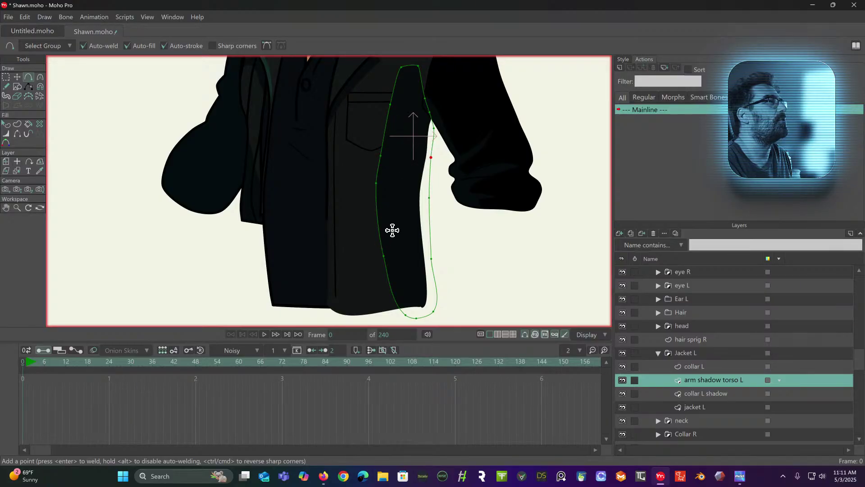
Set the arm shadow torso L layer's blending to Multiply and its opacity to 51%.
drag(485, 266, 496, 240)
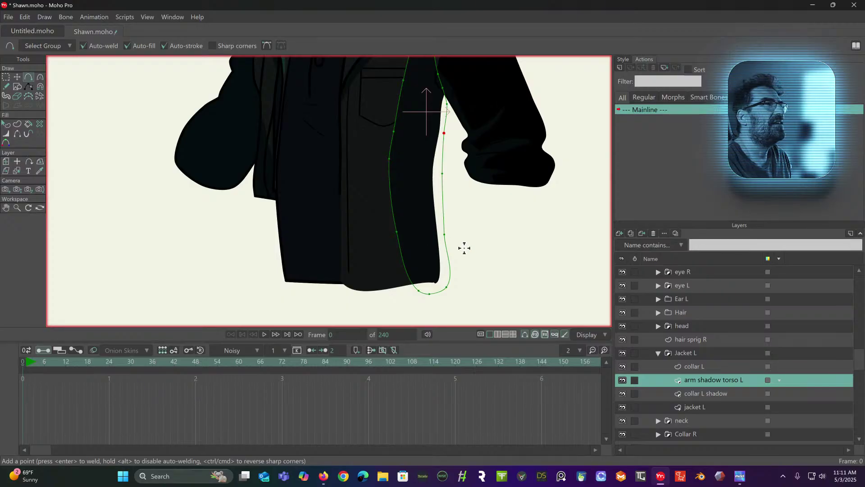
drag(511, 177, 508, 211)
scroll(508, 211, up, 5)
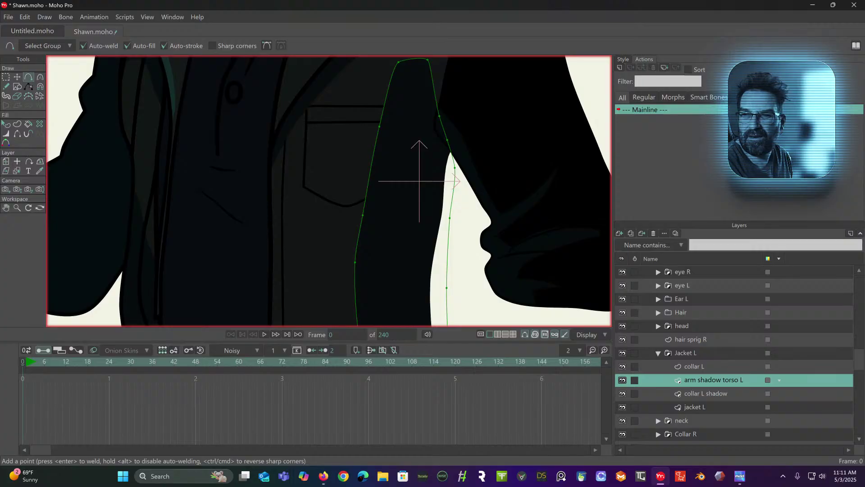
double_click(712, 380)
drag(810, 58, 648, 77)
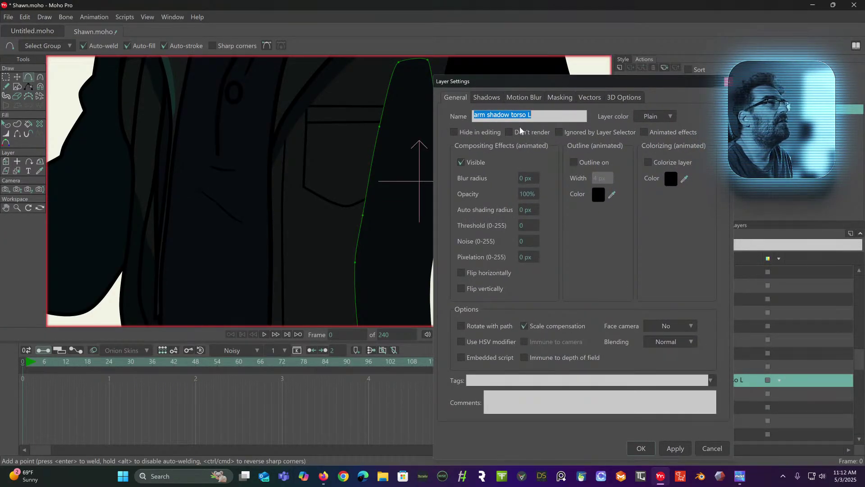
click(675, 346)
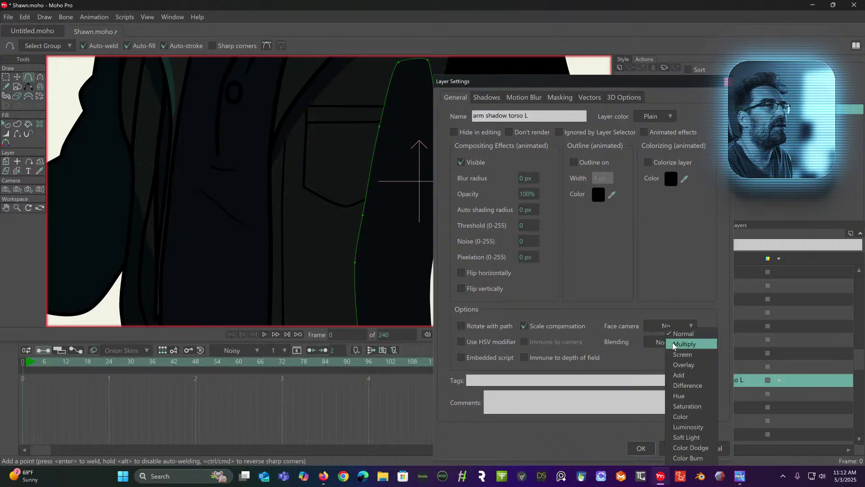
click(683, 364)
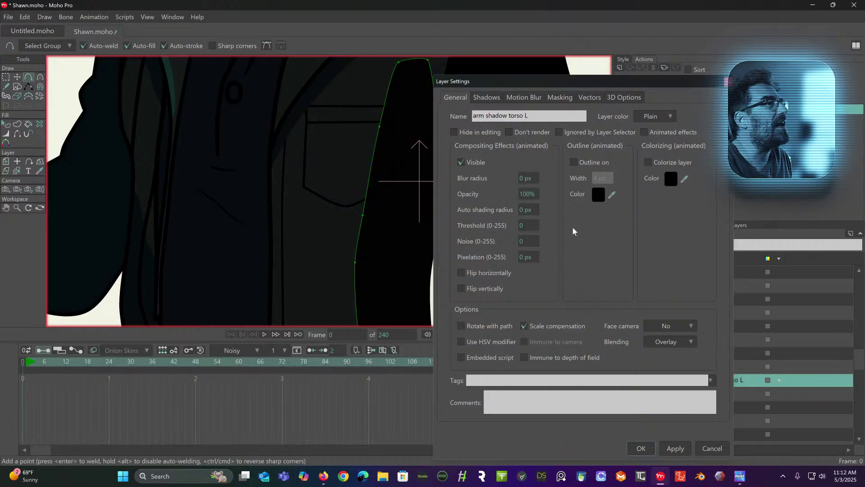
click(667, 345)
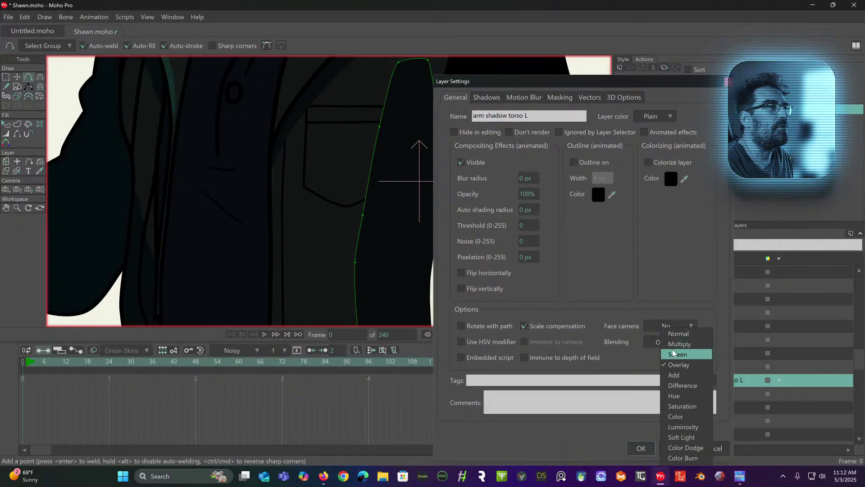
click(668, 341)
drag(528, 192, 240, 216)
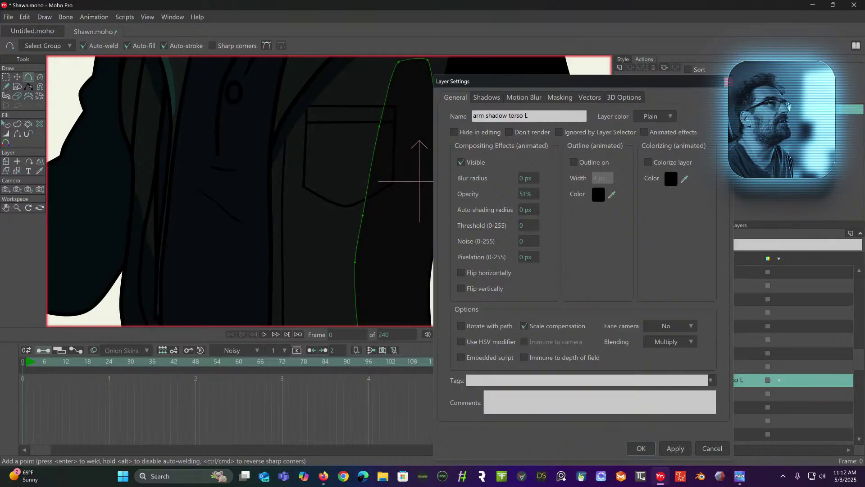
click(641, 449)
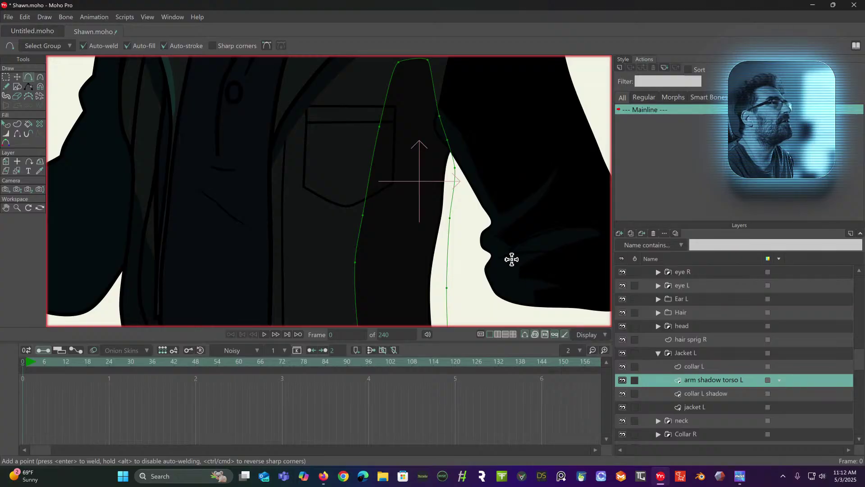
Examine the lengthened torso and the reshaped arm shadow torso L along the jacket's outer side.
scroll(510, 257, down, 4)
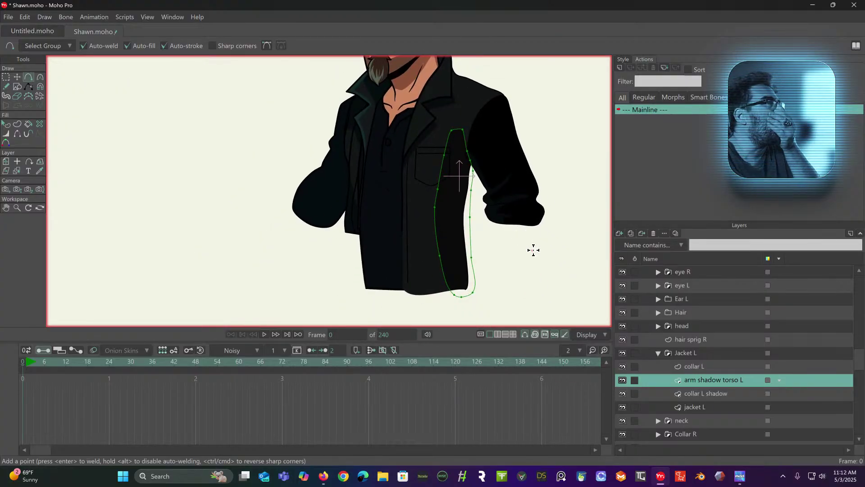
scroll(533, 250, up, 3)
drag(533, 249, 468, 266)
scroll(425, 239, up, 2)
key(ctrl+z)
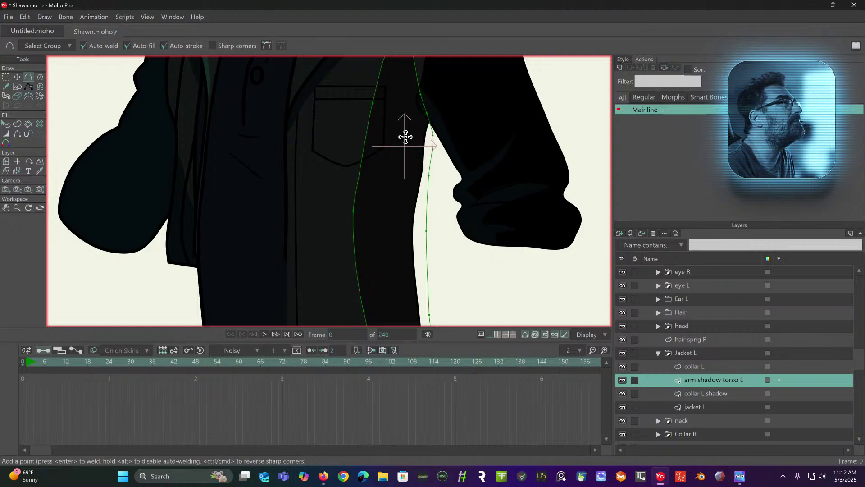
key(g)
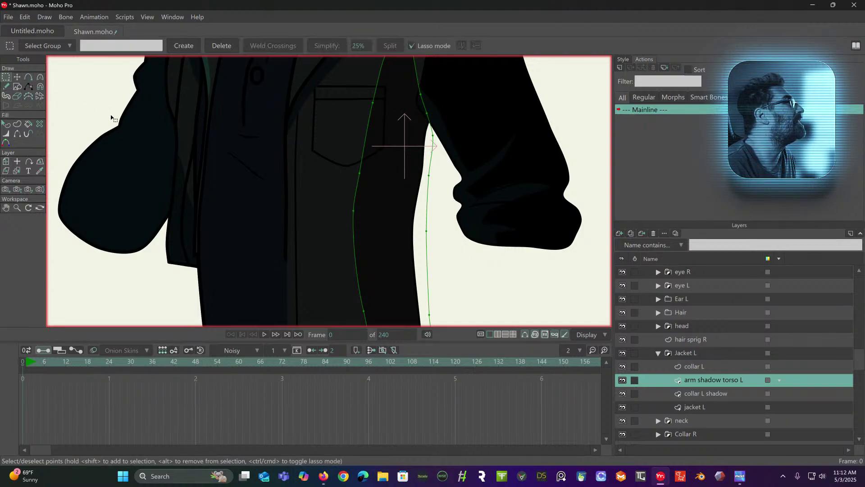
scroll(112, 119, down, 3)
drag(287, 180, 376, 214)
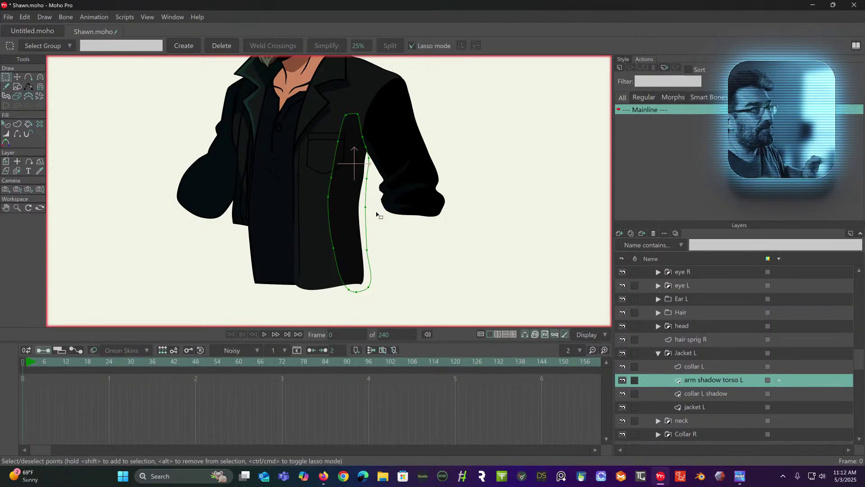
drag(277, 206, 351, 188)
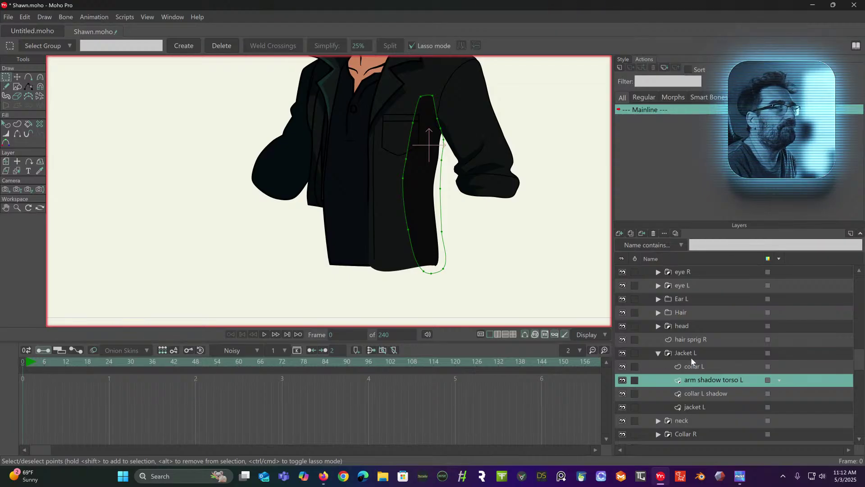
Move the two bottom points of the jacket R shadow layer in the Jacket R group down just past the shirt's hem.
click(659, 354)
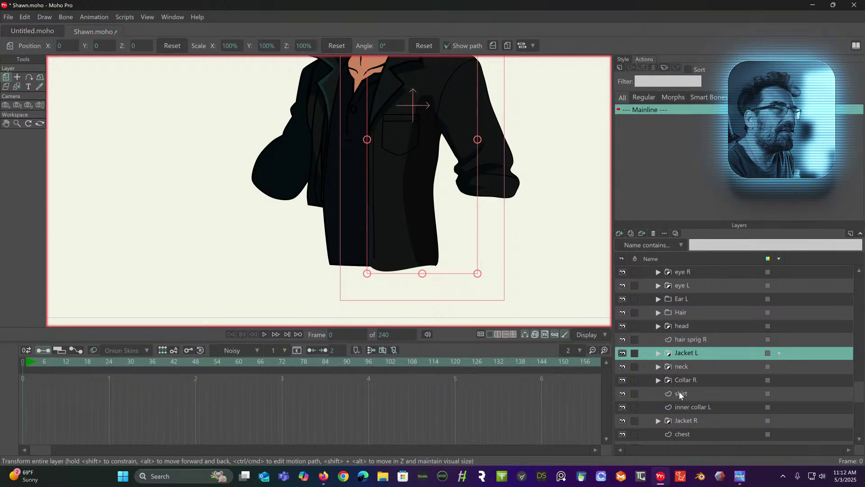
click(659, 420)
scroll(716, 395, down, 2)
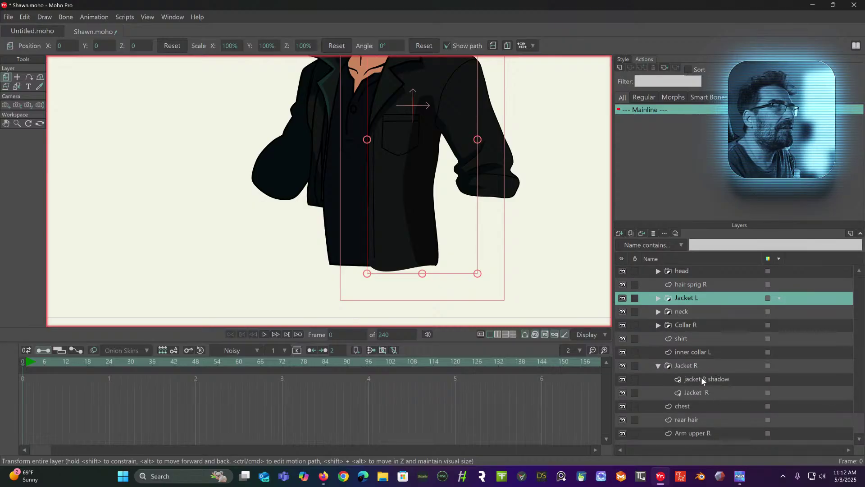
click(702, 377)
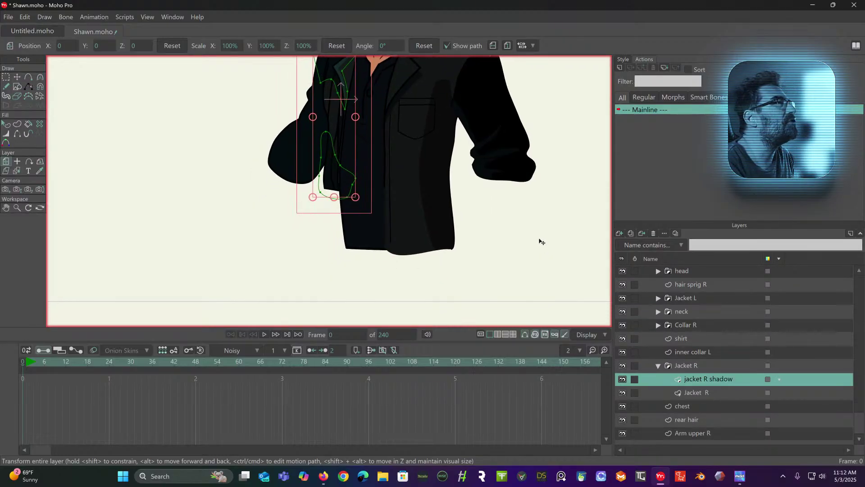
scroll(400, 231, up, 3)
drag(399, 232, 475, 226)
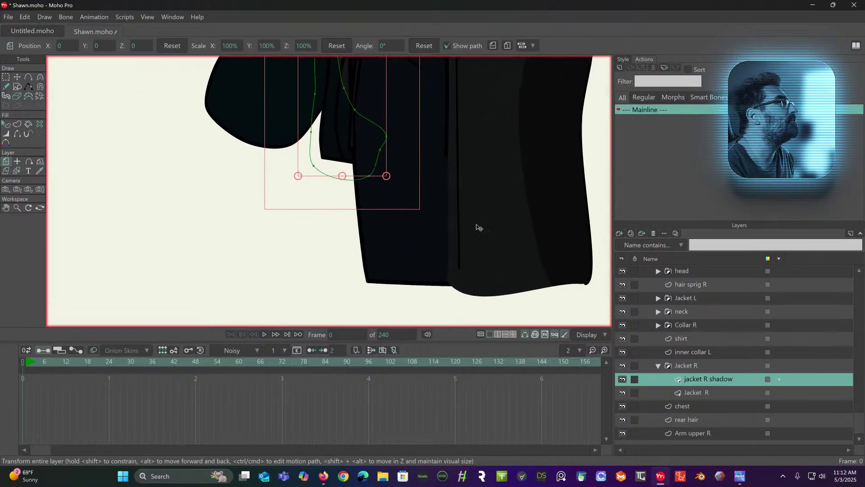
click(19, 78)
click(369, 177)
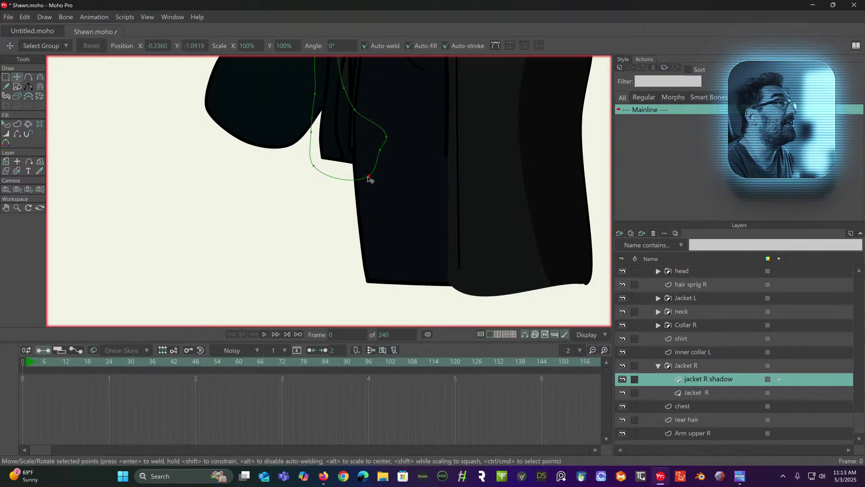
click(6, 77)
drag(414, 178, 285, 176)
mouse_move(374, 169)
mouse_down()
mouse_move(303, 162)
mouse_move(387, 137)
mouse_up()
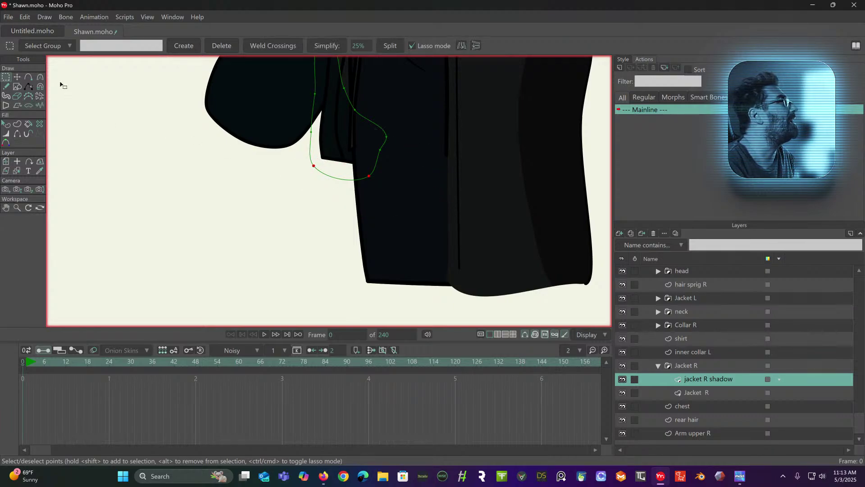
click(17, 77)
drag(350, 173, 355, 287)
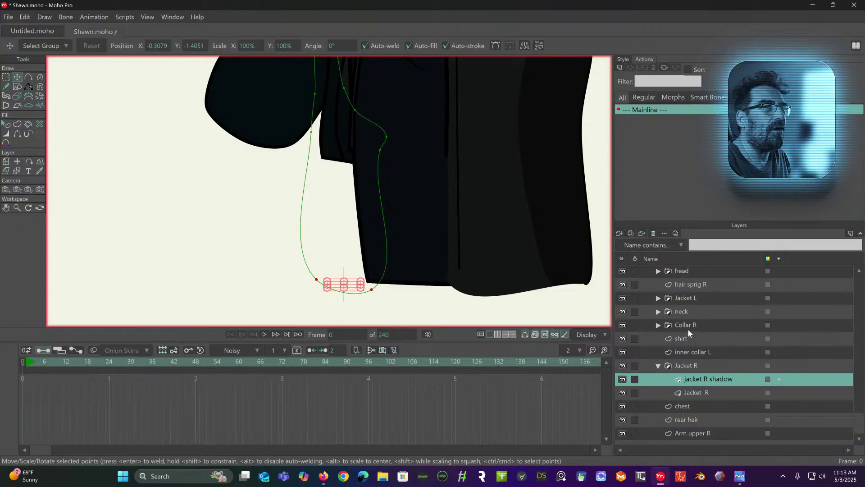
Lower the hem points of the Jacket R layer to the shirt's bottom edge.
click(694, 394)
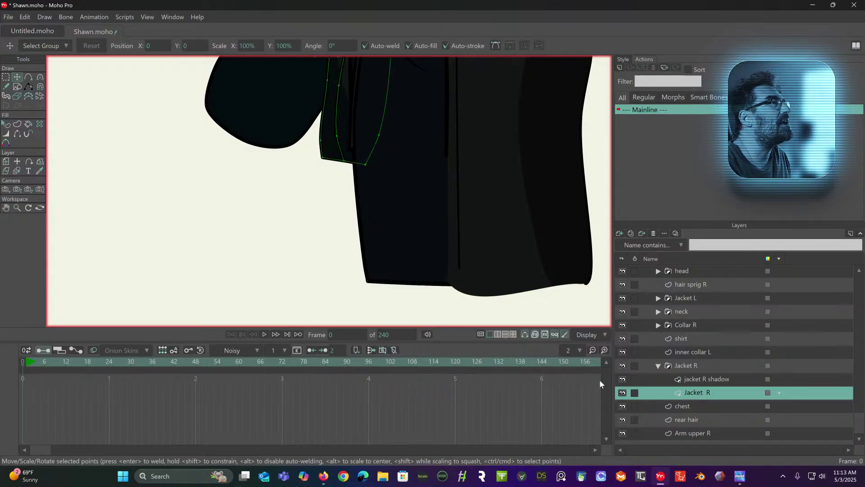
click(5, 77)
mouse_move(392, 158)
mouse_down()
mouse_move(315, 149)
mouse_move(423, 154)
mouse_up()
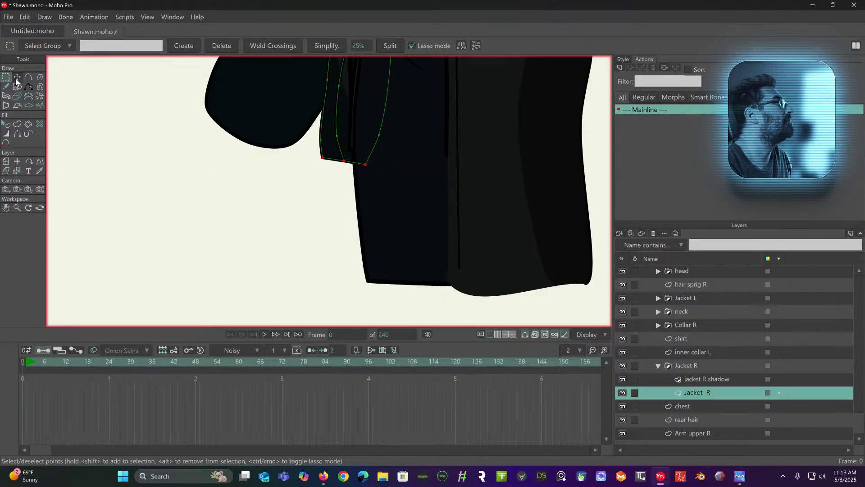
click(17, 78)
drag(333, 164, 368, 293)
Adjust the individual hem points of Jacket R so its bottom edge runs straight beside the shirt.
click(319, 270)
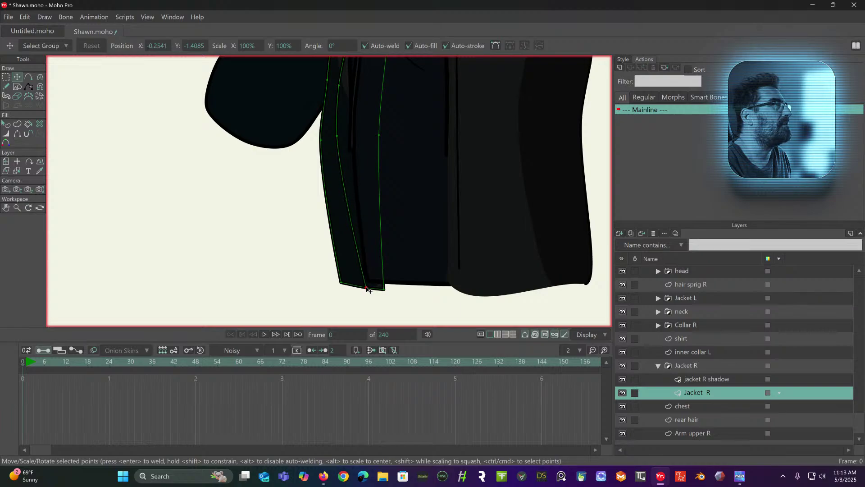
click(343, 286)
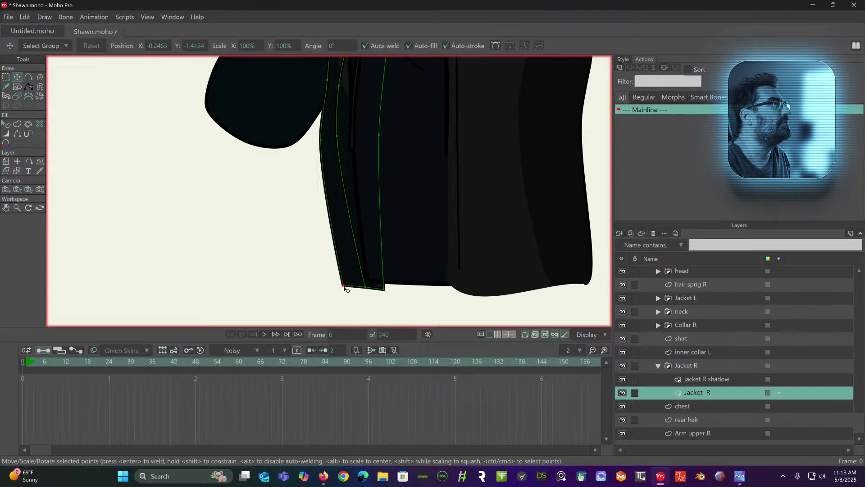
scroll(293, 221, down, 2)
scroll(291, 225, up, 2)
click(487, 235)
scroll(488, 242, down, 4)
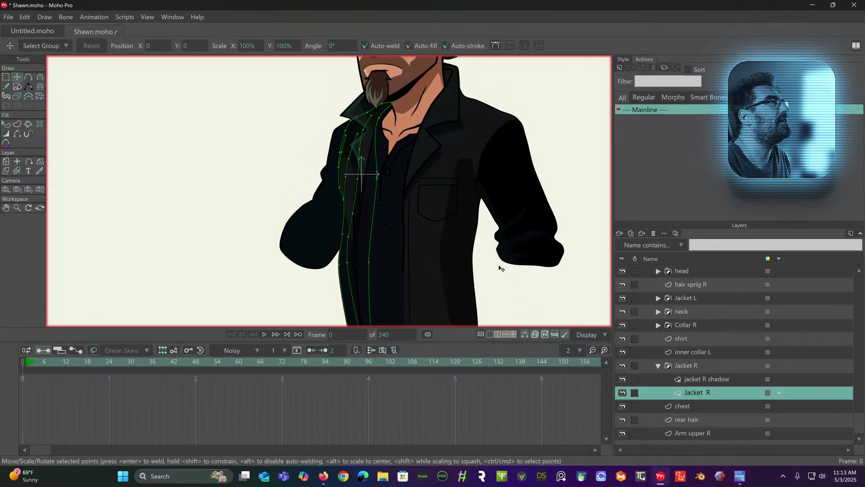
scroll(438, 229, up, 1)
scroll(438, 229, up, 3)
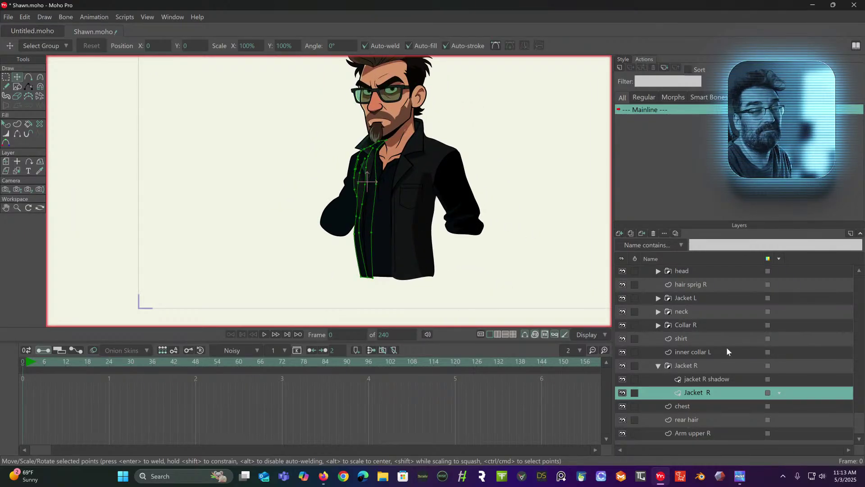
Scale the whole Me group down uniformly to 59.3%.
click(697, 365)
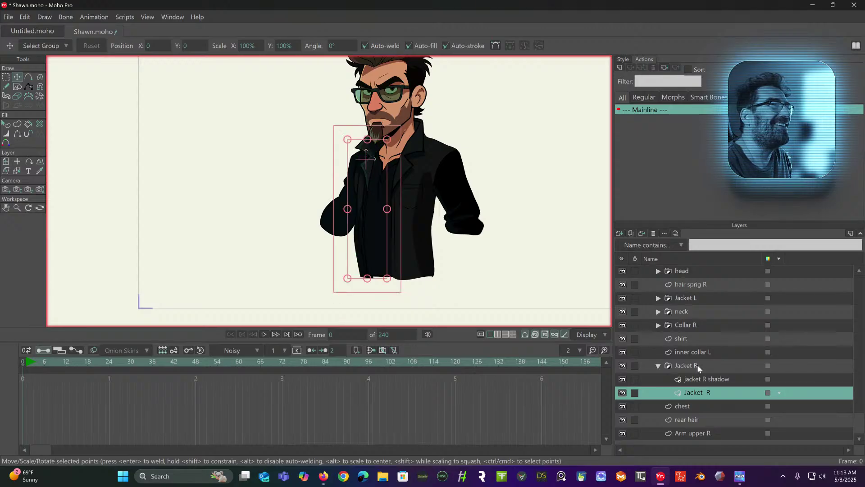
scroll(716, 326, up, 4)
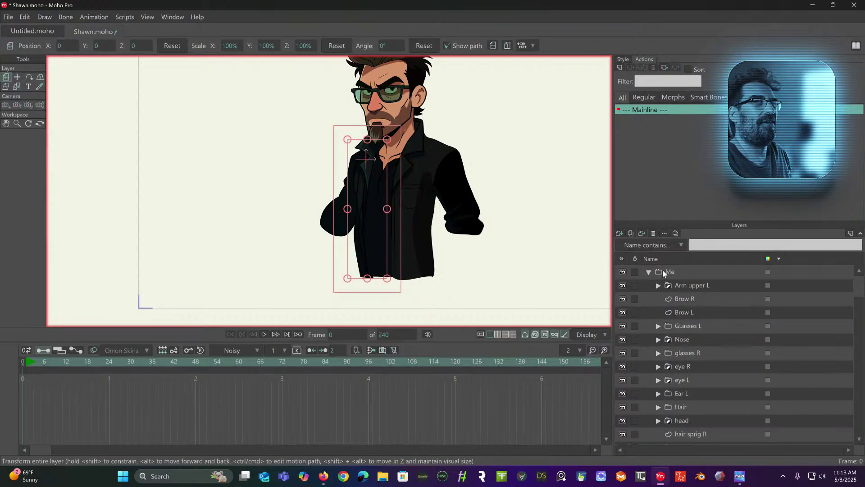
click(677, 272)
scroll(534, 225, up, 3)
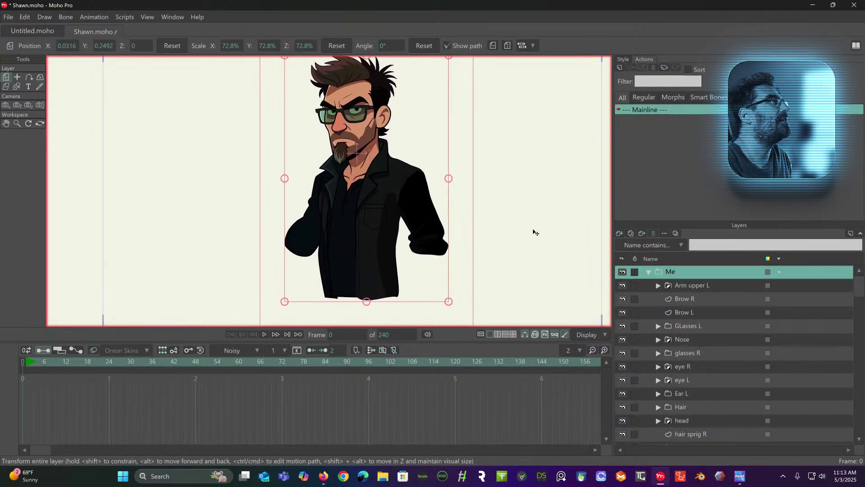
scroll(359, 257, up, 3)
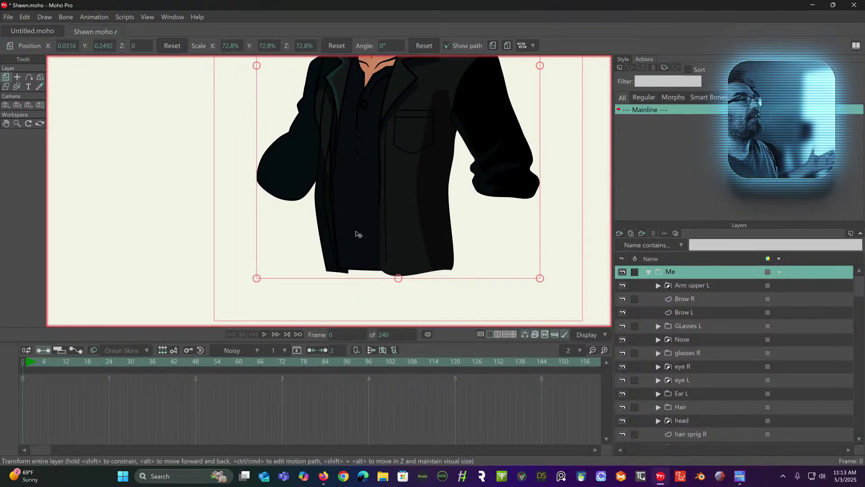
scroll(398, 226, down, 3)
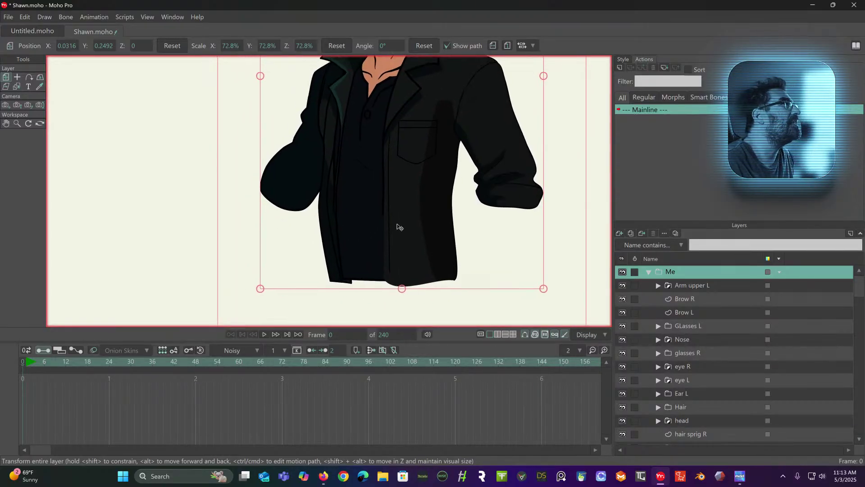
scroll(346, 199, up, 2)
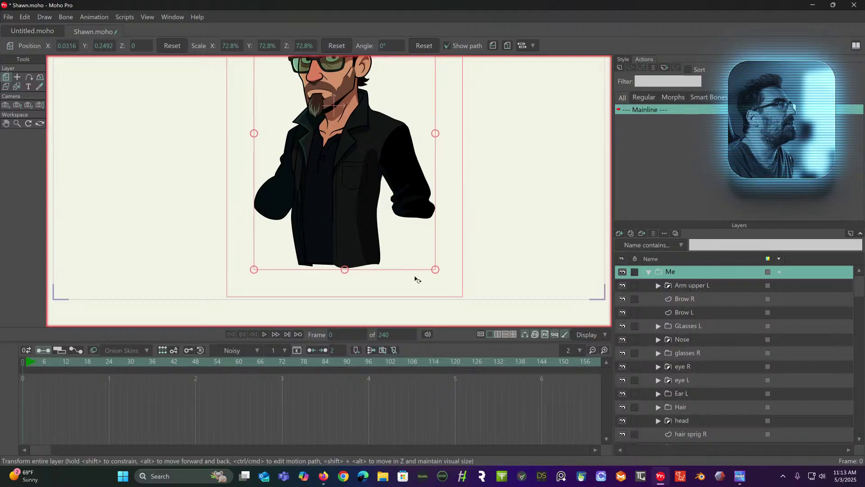
drag(436, 272, 461, 265)
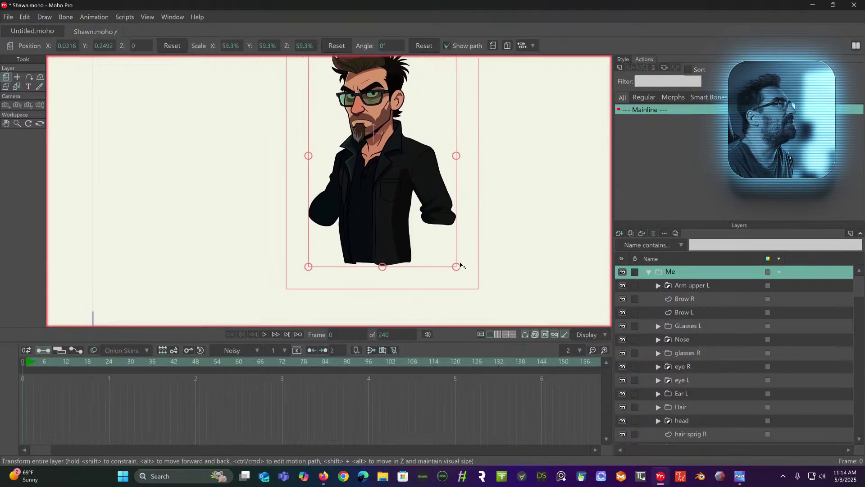
Reposition the Me group within the project frame at X 0.0636, Y 0.3858.
drag(421, 231, 396, 235)
scroll(487, 217, down, 3)
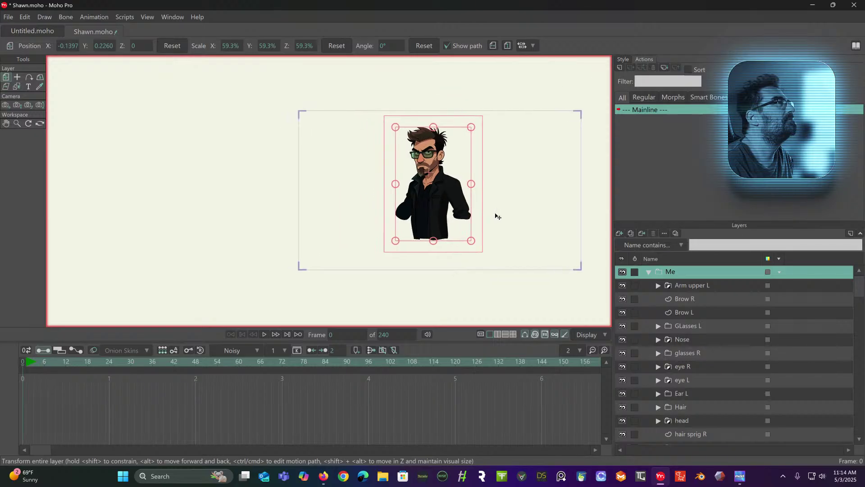
drag(455, 212, 486, 210)
Examine the rounded lower end of the character's right sleeve beside the jacket.
scroll(516, 192, up, 2)
scroll(458, 210, up, 3)
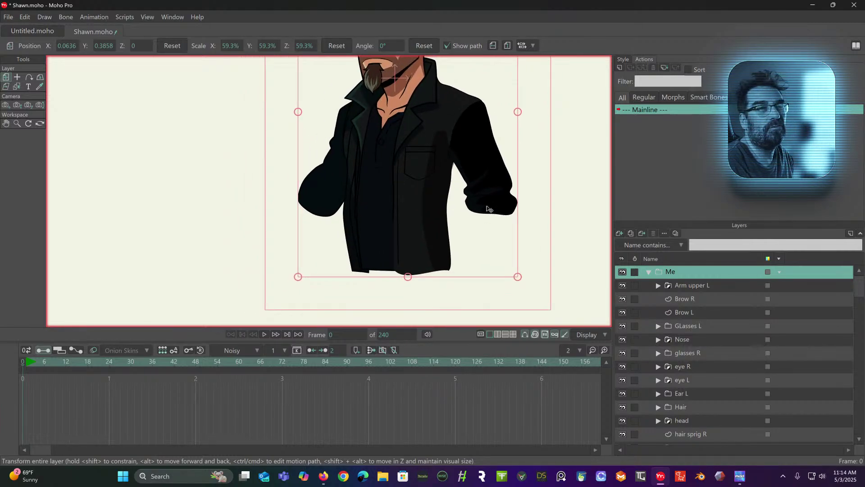
scroll(345, 103, down, 1)
scroll(327, 196, up, 3)
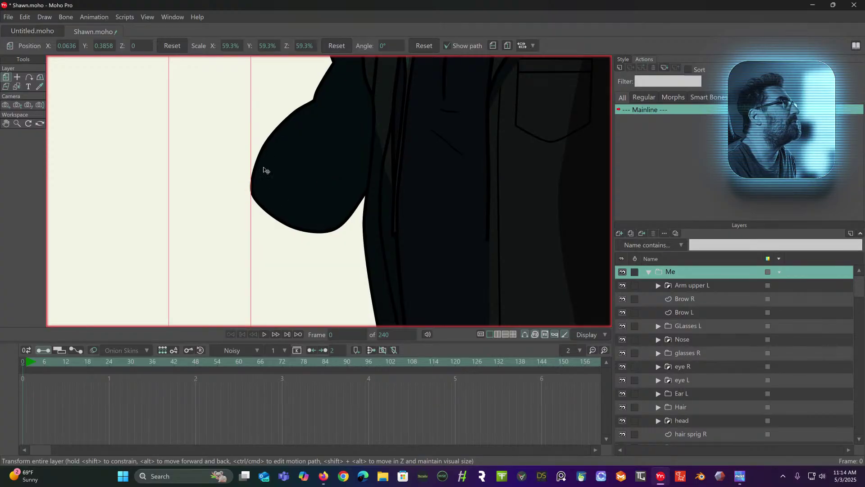
scroll(340, 186, down, 1)
scroll(334, 183, up, 1)
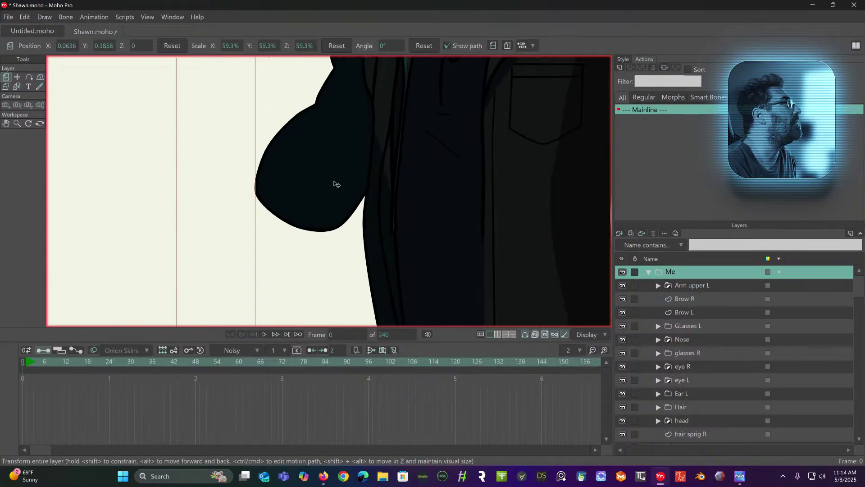
scroll(248, 143, down, 3)
scroll(247, 143, up, 3)
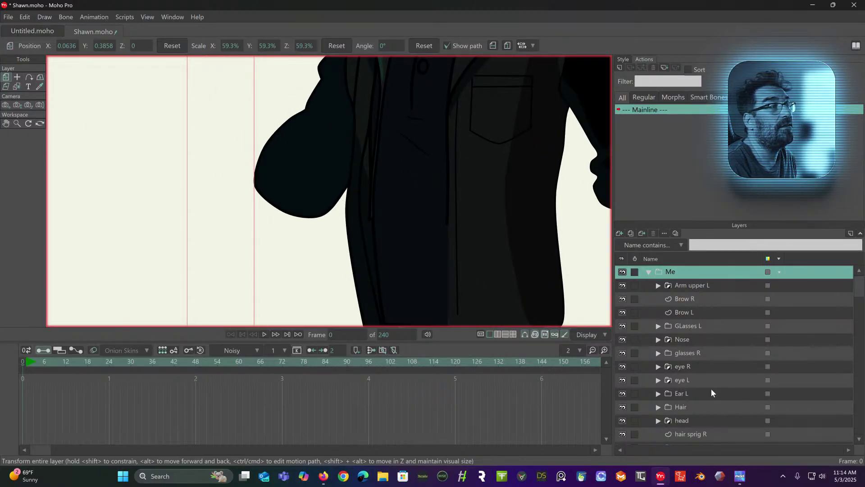
Move the outer points of the Arm upper R layer to straighten the sleeve's outer edge down to the cuff.
scroll(711, 388, down, 2)
scroll(697, 362, down, 2)
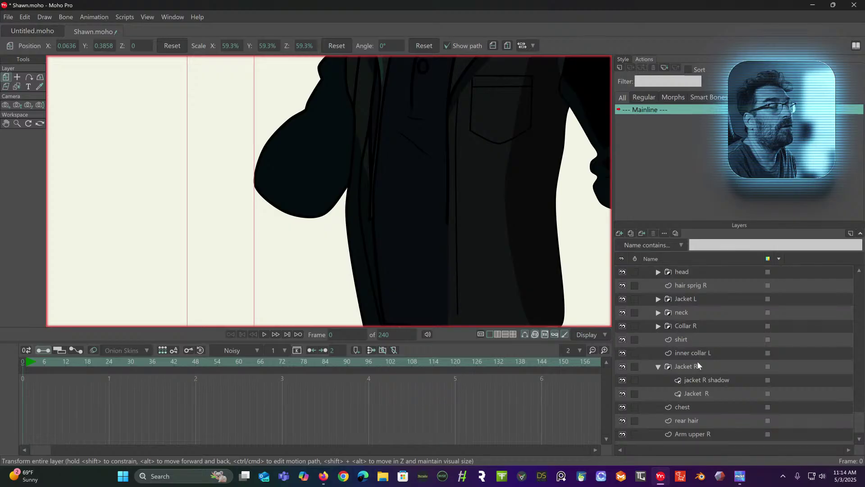
click(659, 366)
click(691, 432)
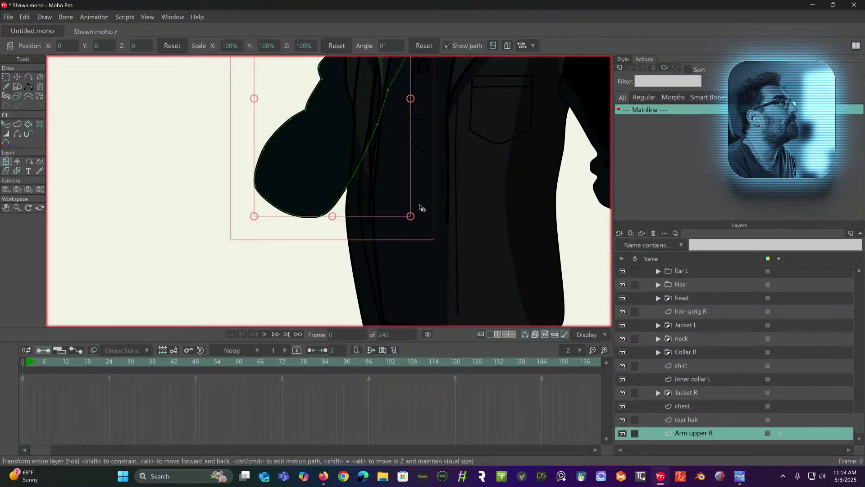
click(17, 77)
drag(278, 212, 306, 198)
Add a point at the lower inner end of the Arm upper R sleeve and shape a sharper cuff corner.
click(29, 77)
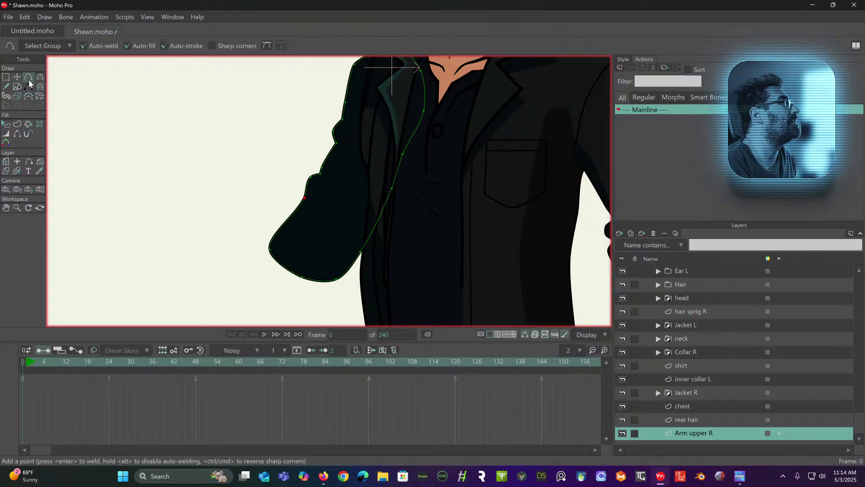
click(284, 225)
click(345, 271)
drag(348, 274, 347, 276)
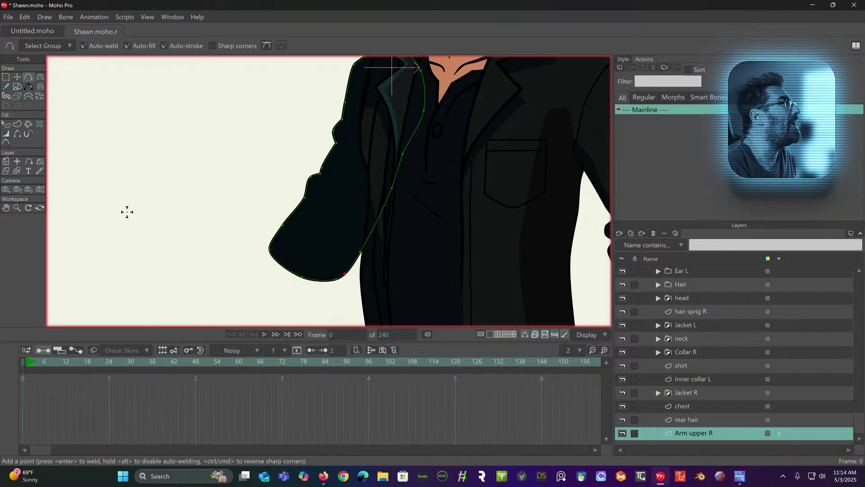
click(17, 77)
drag(336, 281, 332, 287)
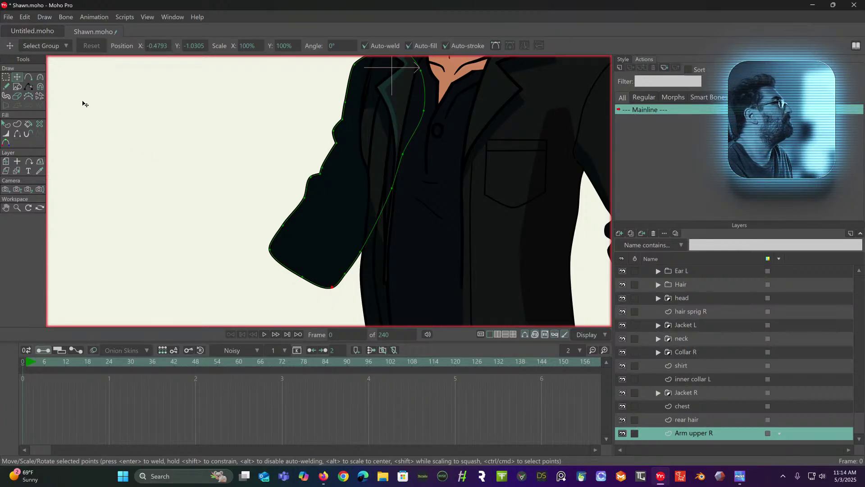
Add points on the outer and inner edges of the Arm upper R sleeve end, pulling them outward into a bulging cuff.
scroll(336, 231, up, 2)
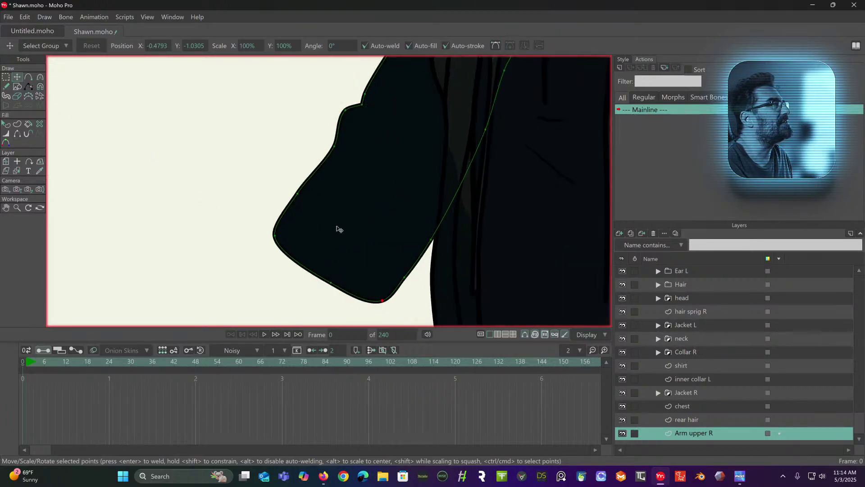
click(29, 86)
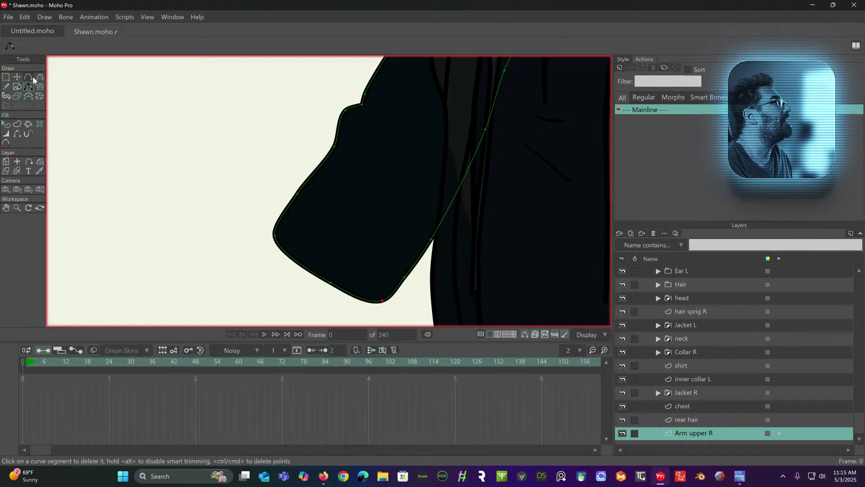
click(29, 77)
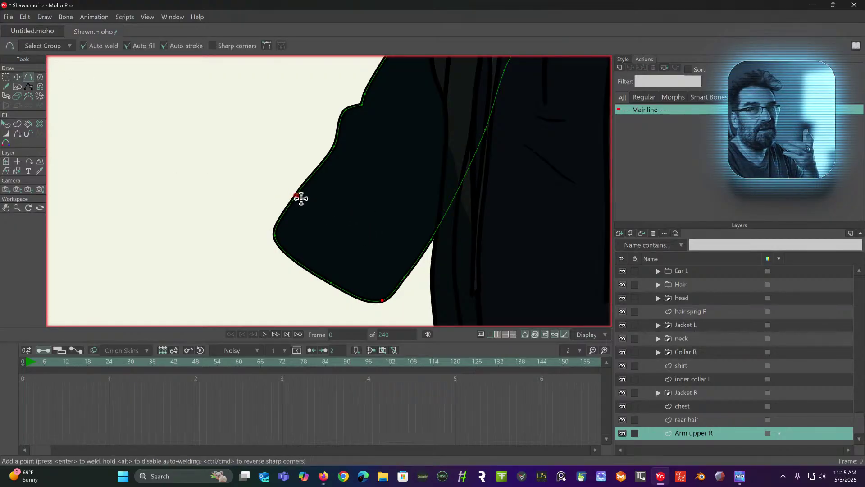
drag(292, 202, 264, 218)
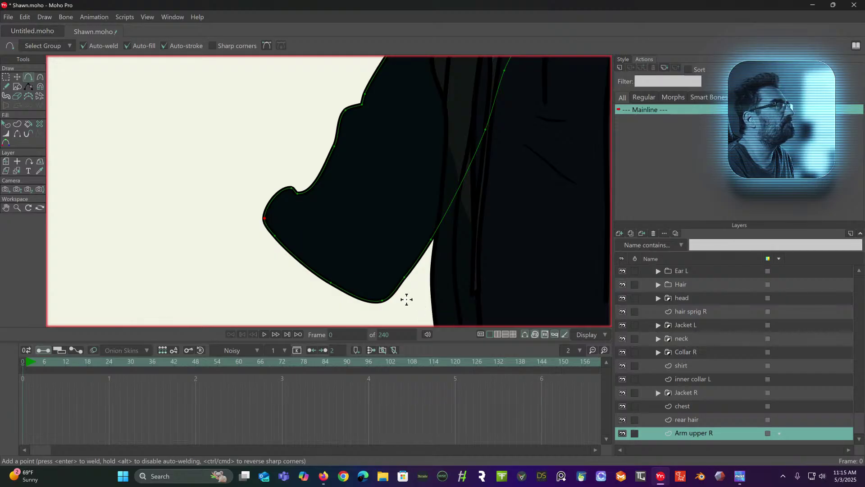
drag(404, 284, 391, 299)
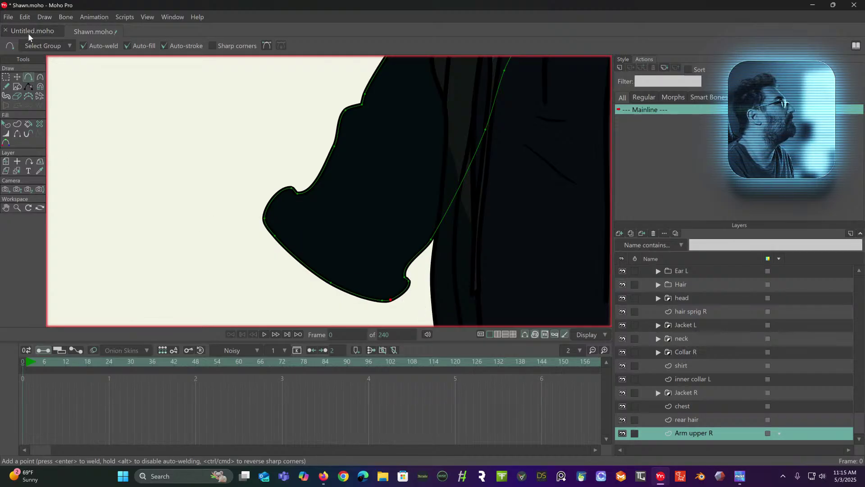
Reposition the cuff's corner and edge points and sharpen the notches where the rolled cuff meets the sleeve.
click(17, 78)
click(379, 304)
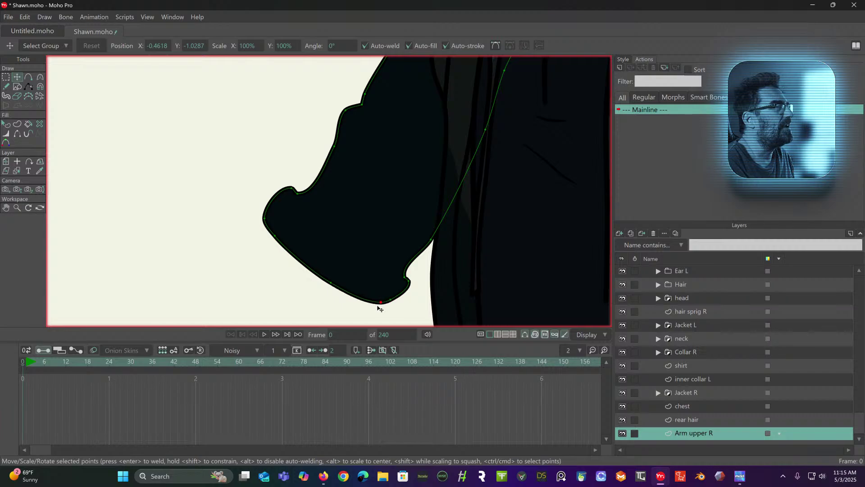
mouse_move(377, 307)
mouse_down()
mouse_move(387, 301)
mouse_move(381, 312)
mouse_up()
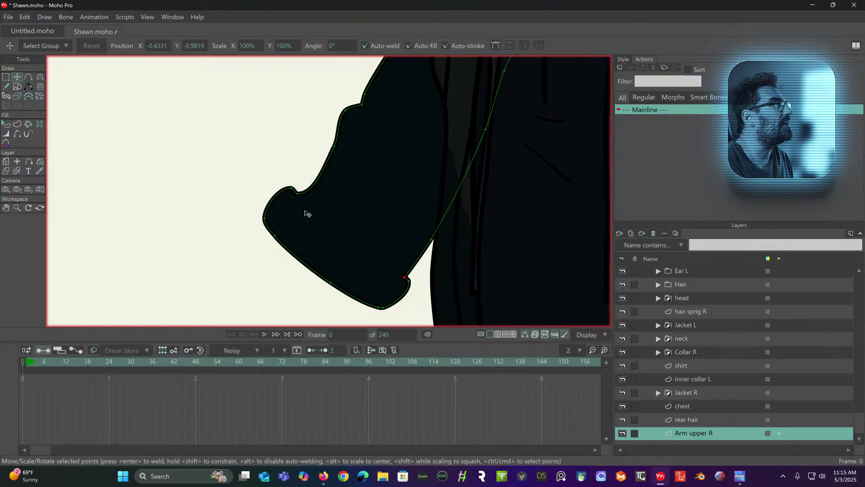
drag(300, 196, 301, 197)
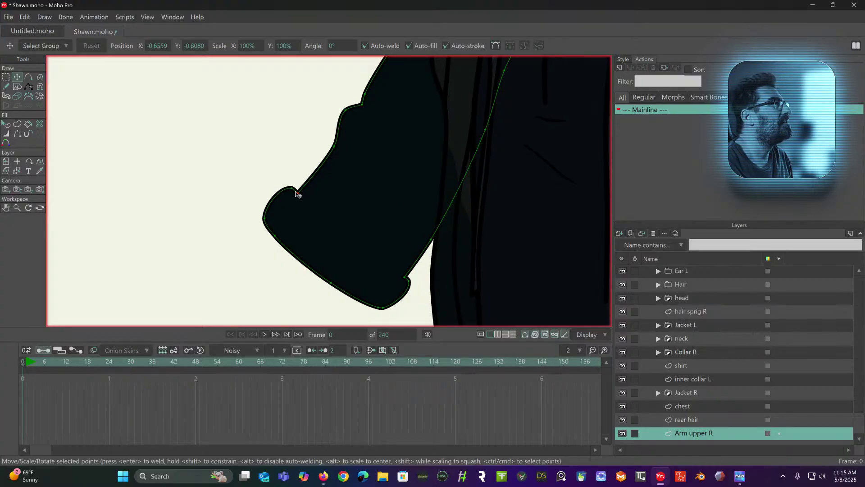
drag(265, 219, 268, 226)
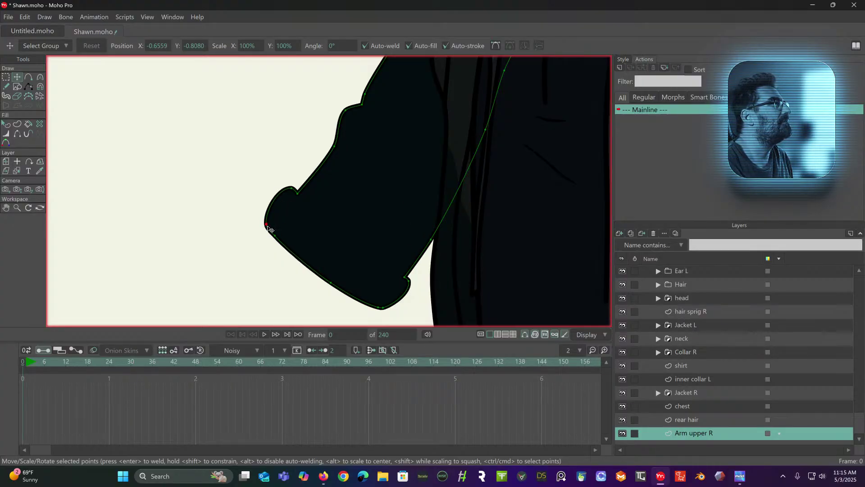
drag(291, 188, 294, 198)
Move the middle point of the cuff's lower edge slightly outward to even out the hem.
scroll(347, 194, down, 5)
scroll(355, 193, down, 4)
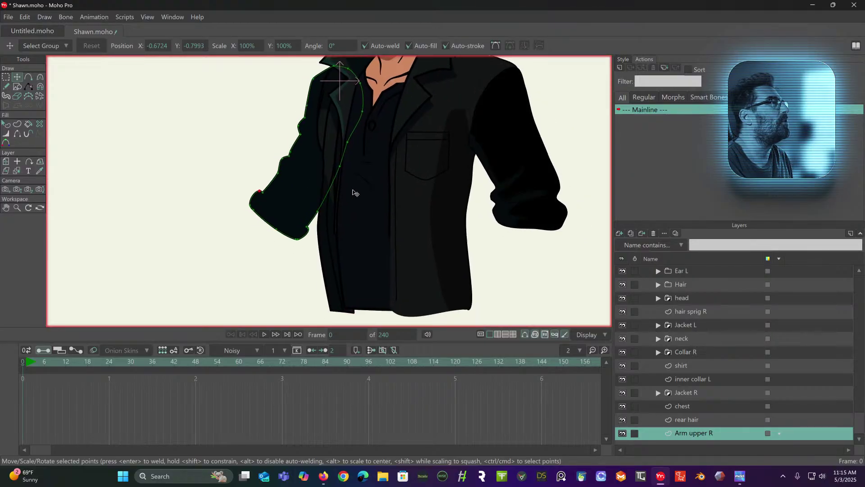
scroll(356, 194, up, 3)
scroll(387, 173, down, 1)
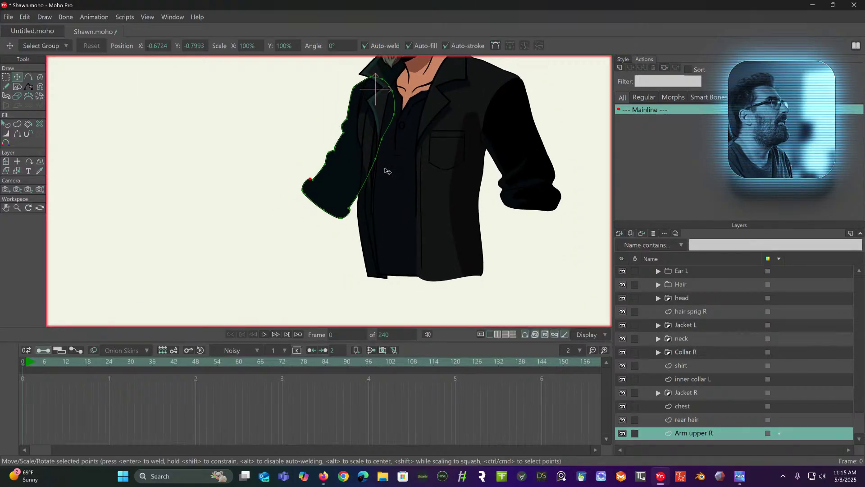
scroll(311, 169, up, 2)
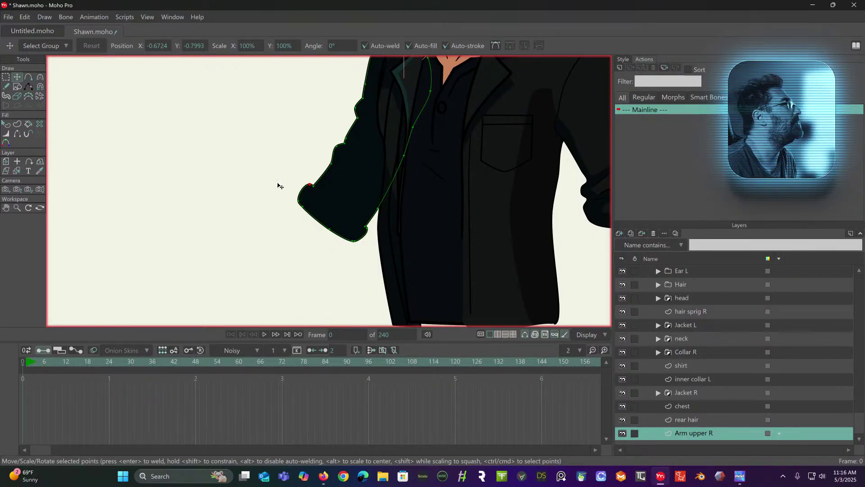
drag(310, 162, 317, 149)
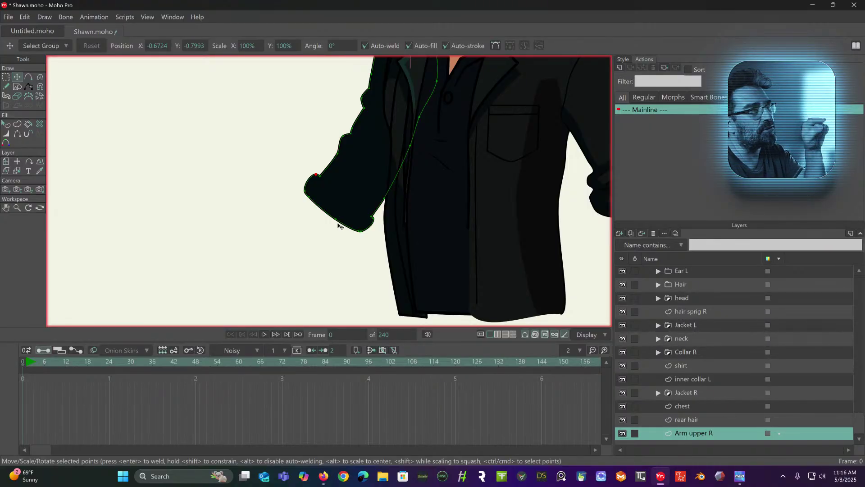
mouse_move(337, 222)
mouse_down()
mouse_move(329, 210)
mouse_move(333, 224)
mouse_up()
scroll(335, 224, down, 3)
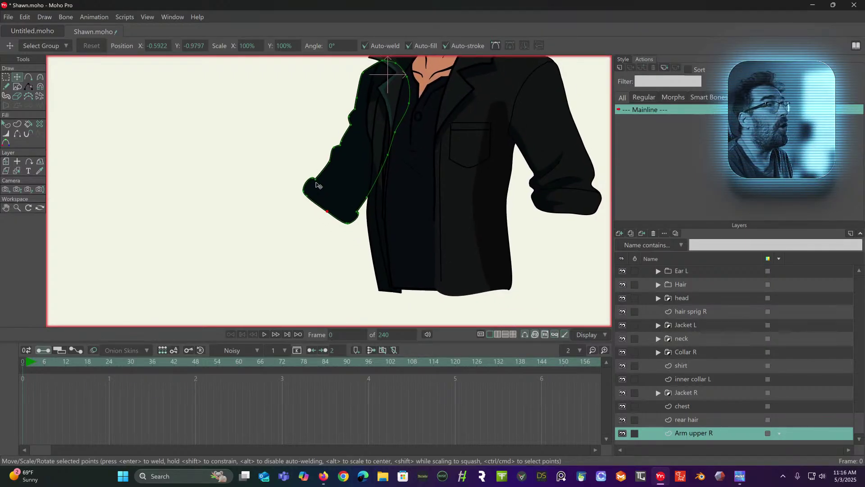
Draw an unfilled, slightly curved fold line across the sleeve from the outer cuff notch towards the inner one.
scroll(316, 224, up, 5)
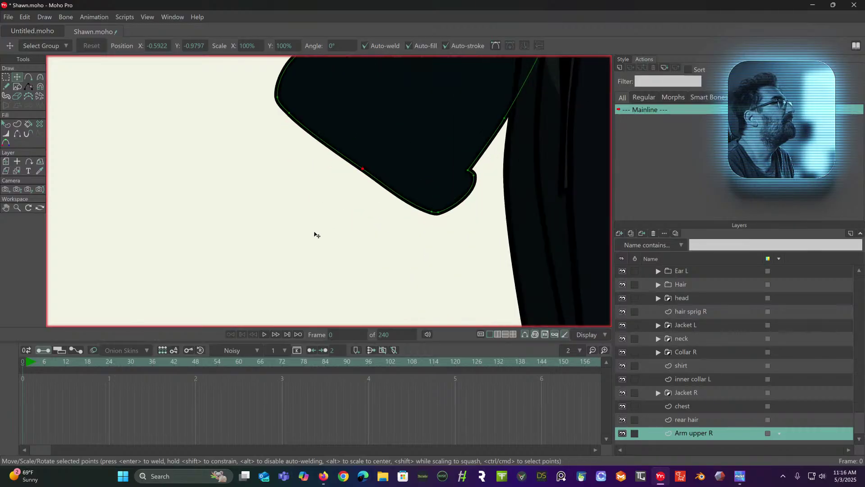
click(29, 78)
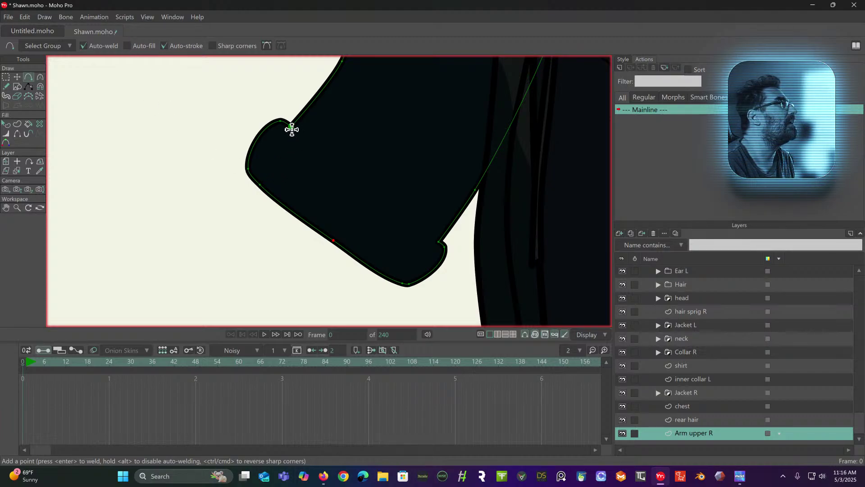
drag(291, 127, 419, 232)
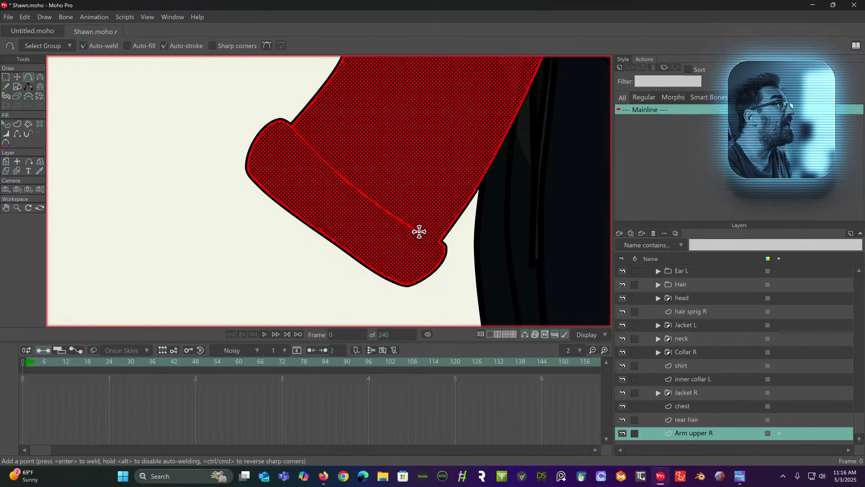
scroll(344, 189, up, 3)
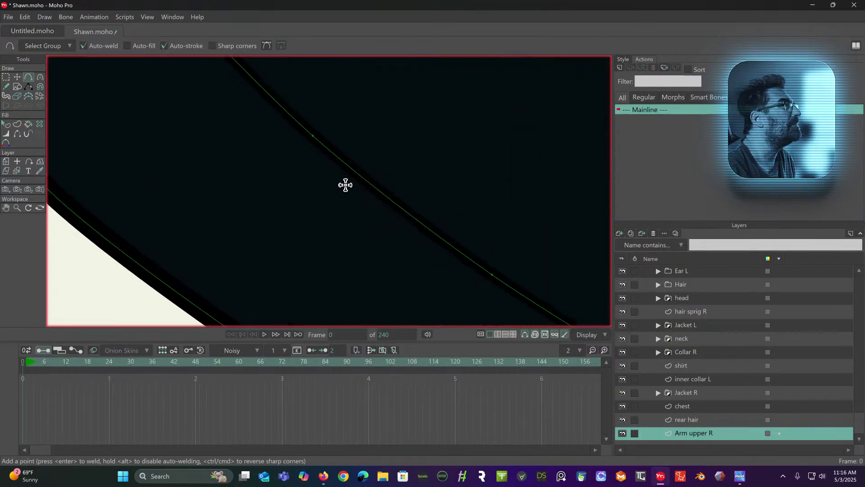
scroll(395, 176, down, 5)
scroll(396, 178, down, 5)
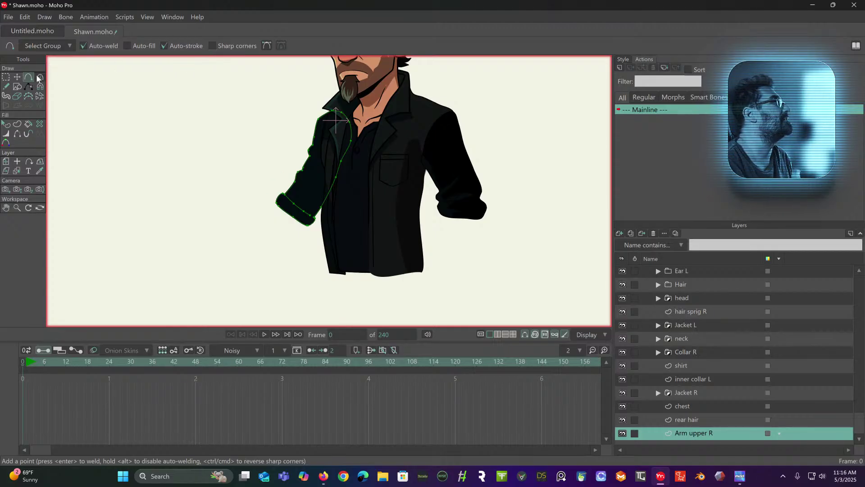
click(6, 78)
drag(191, 167, 231, 147)
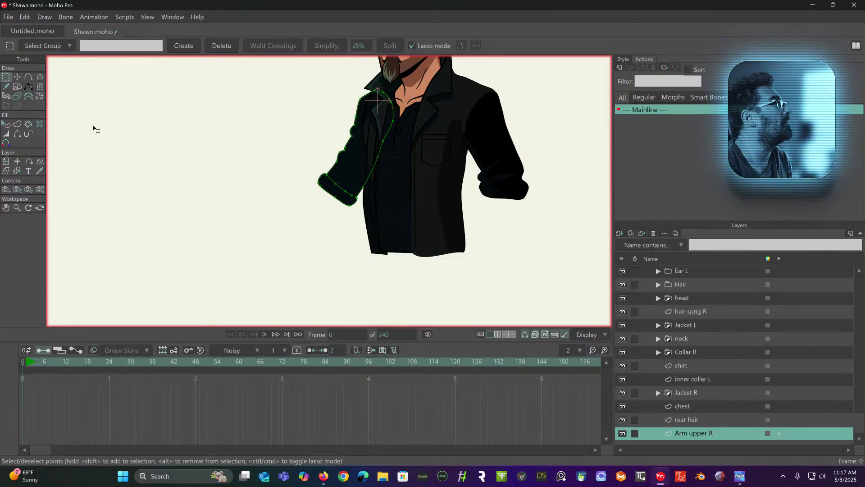
scroll(191, 141, up, 4)
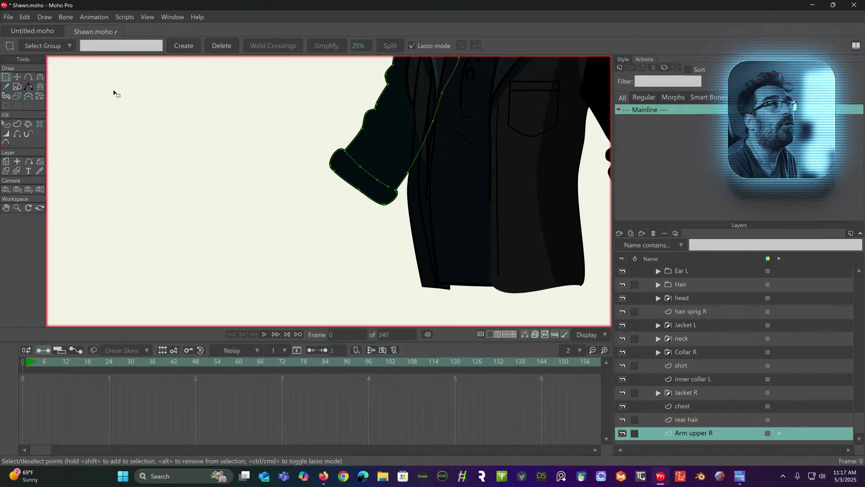
drag(117, 116, 90, 116)
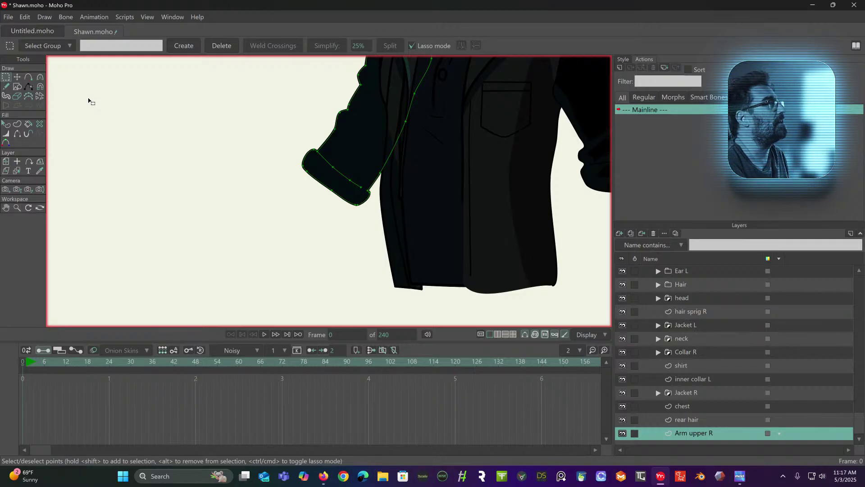
Create a new vector layer above Arm upper R and name it forearm.
click(29, 78)
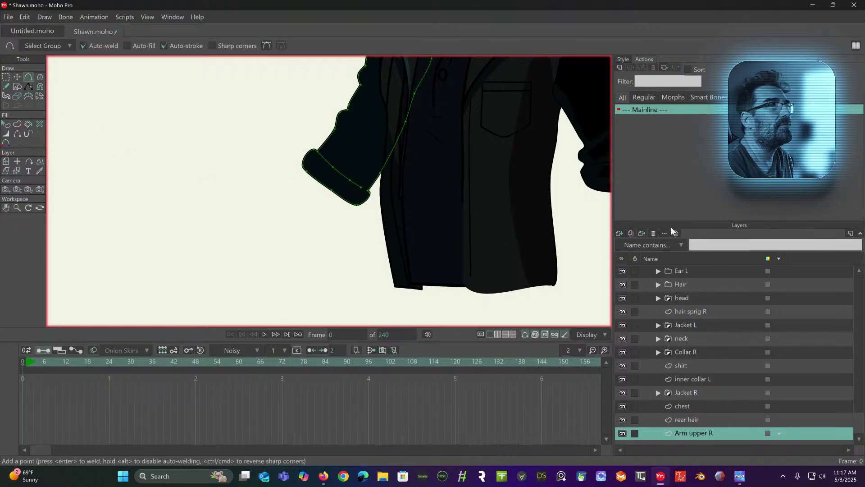
click(619, 233)
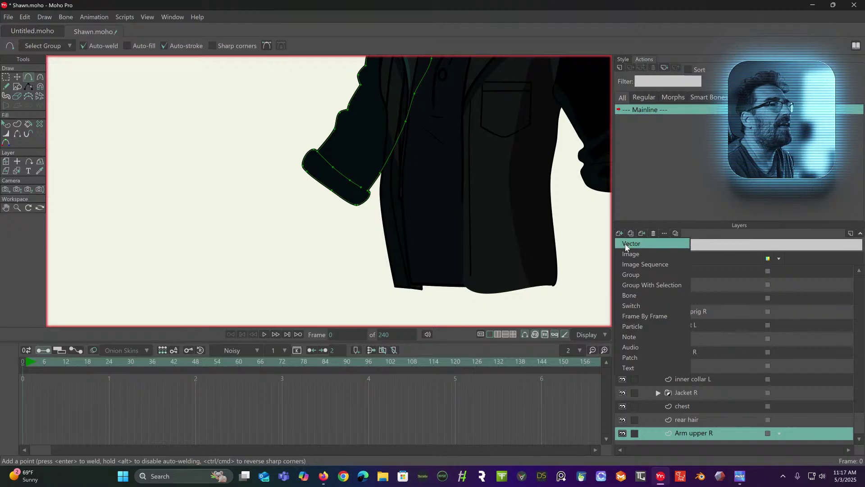
click(631, 244)
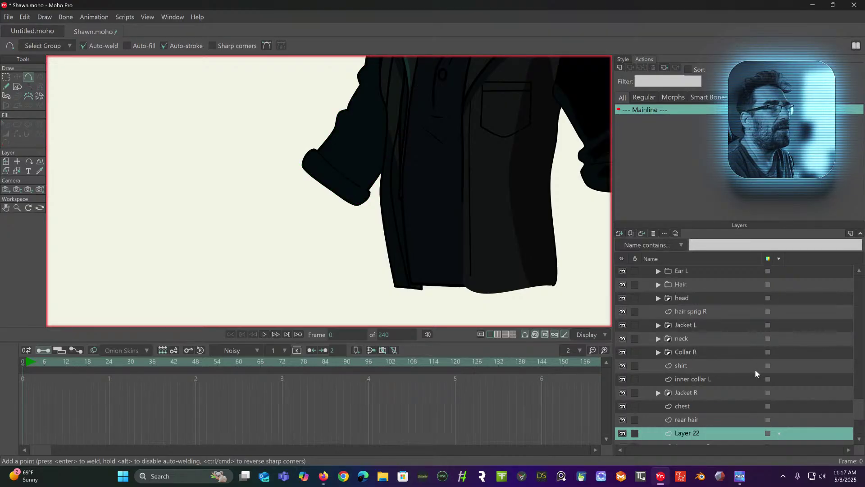
double_click(691, 433)
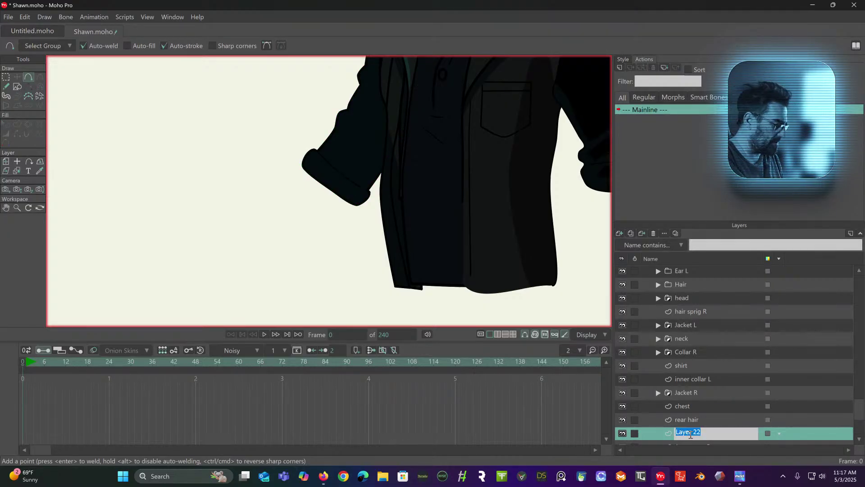
text(for)
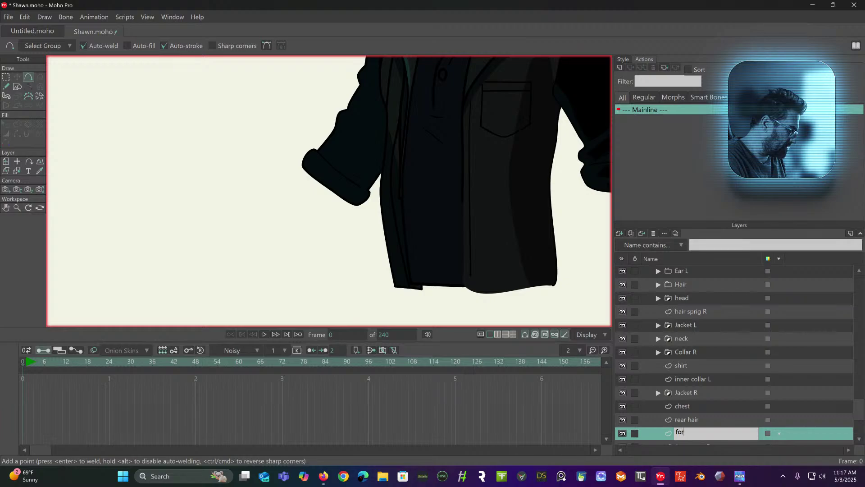
key(Return)
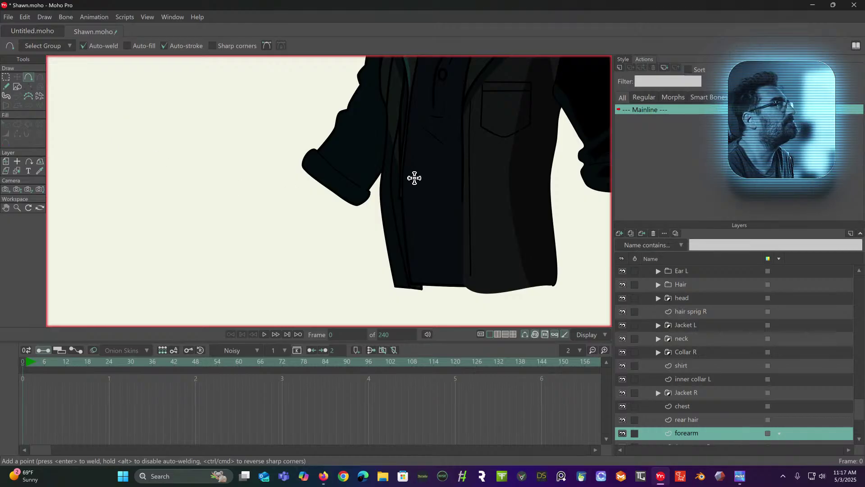
Draw a closed, rounded forearm outline extending down from inside the right cuff and adjust the points along its outer edge.
drag(415, 180, 464, 149)
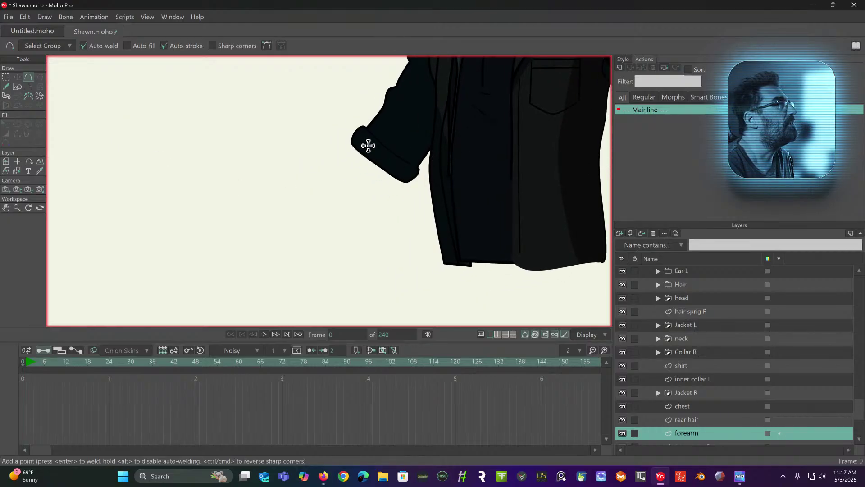
mouse_move(368, 146)
mouse_down()
mouse_move(359, 183)
mouse_move(344, 192)
mouse_move(344, 176)
mouse_move(329, 208)
mouse_move(351, 230)
mouse_move(391, 208)
mouse_move(411, 167)
mouse_move(398, 135)
mouse_move(367, 146)
mouse_up()
click(17, 76)
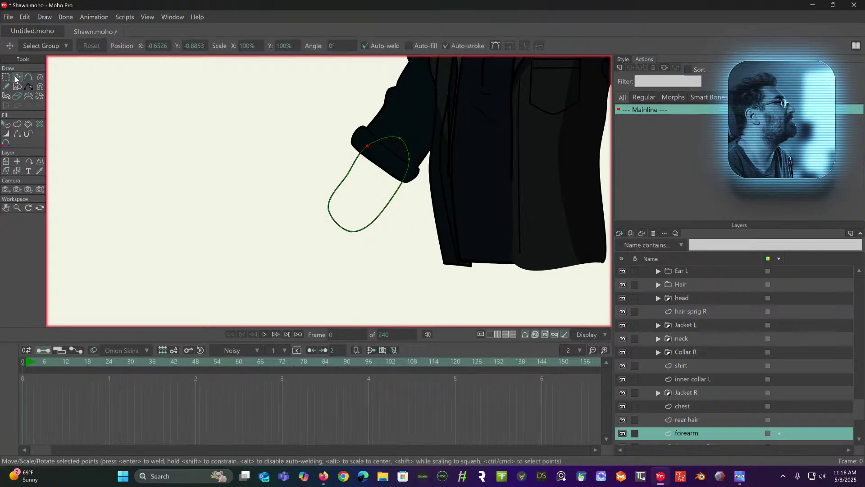
drag(367, 145, 367, 140)
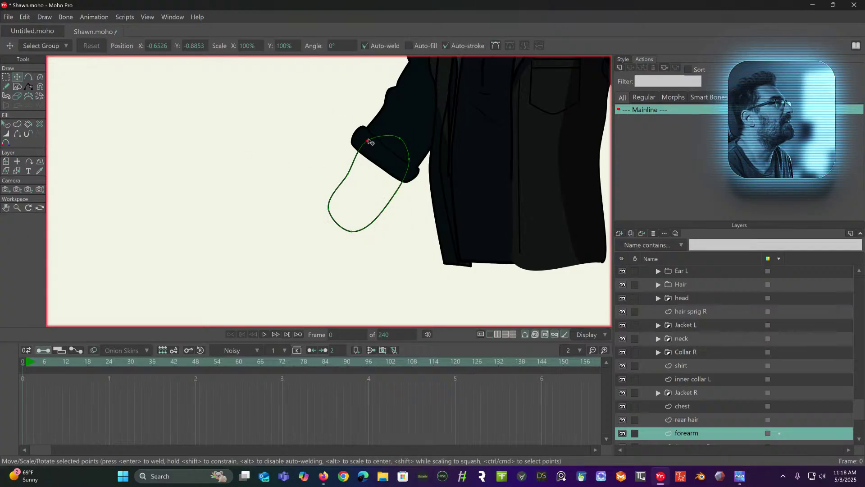
click(328, 209)
click(346, 173)
drag(350, 175, 349, 174)
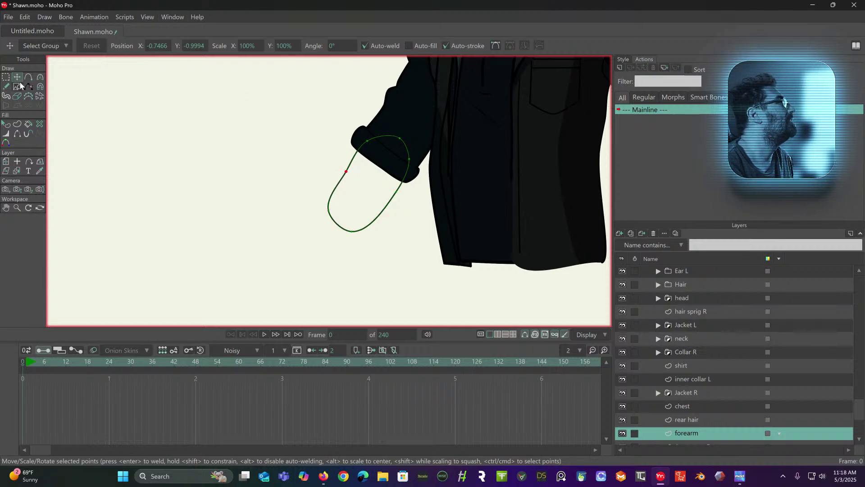
Reduce the curvature of the two lowest forearm points to about 0.11 so the wrist end becomes more angular.
click(41, 79)
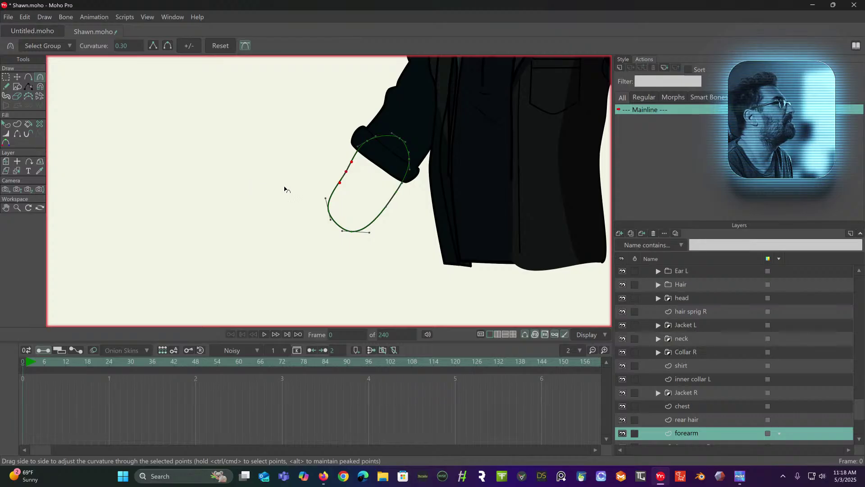
click(6, 77)
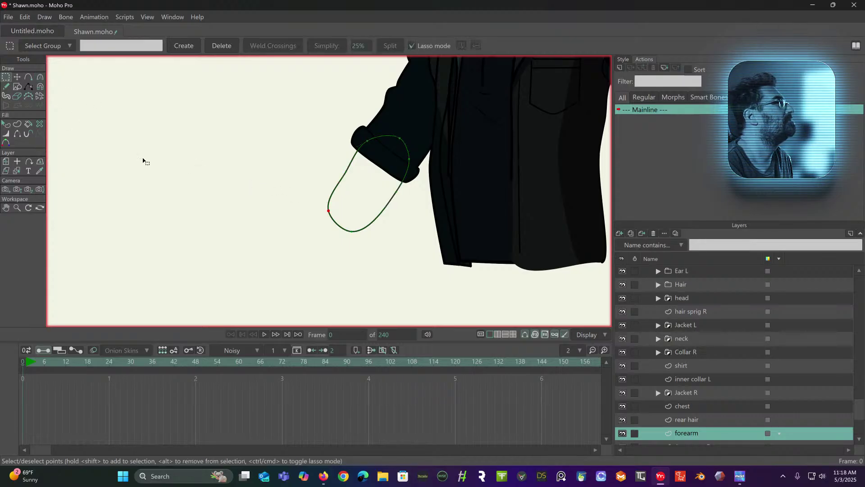
mouse_move(339, 204)
mouse_down()
mouse_move(335, 245)
mouse_move(390, 252)
mouse_move(338, 204)
mouse_up()
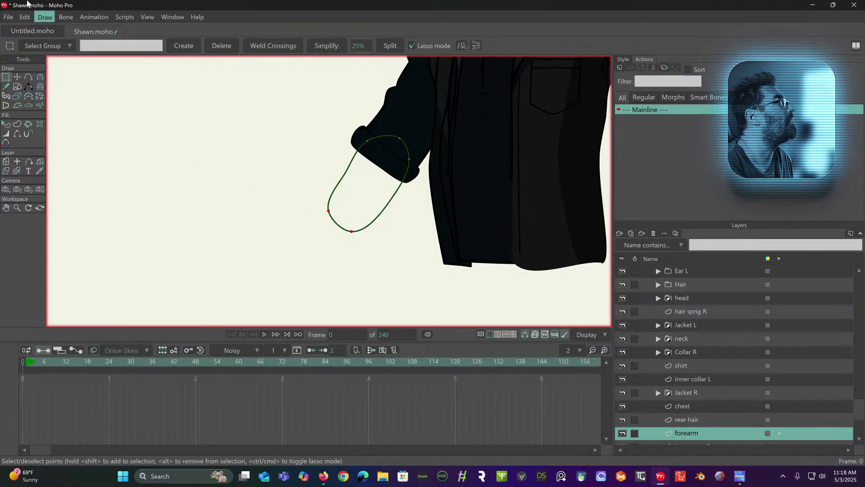
click(42, 79)
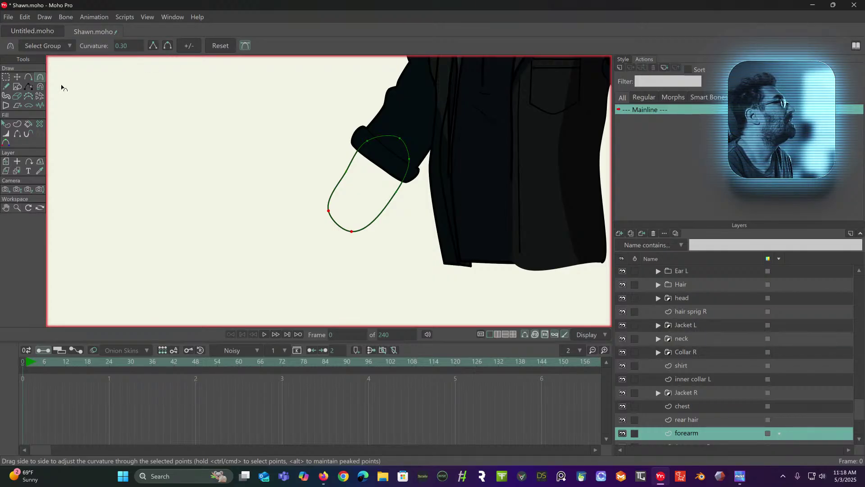
drag(348, 234, 138, 277)
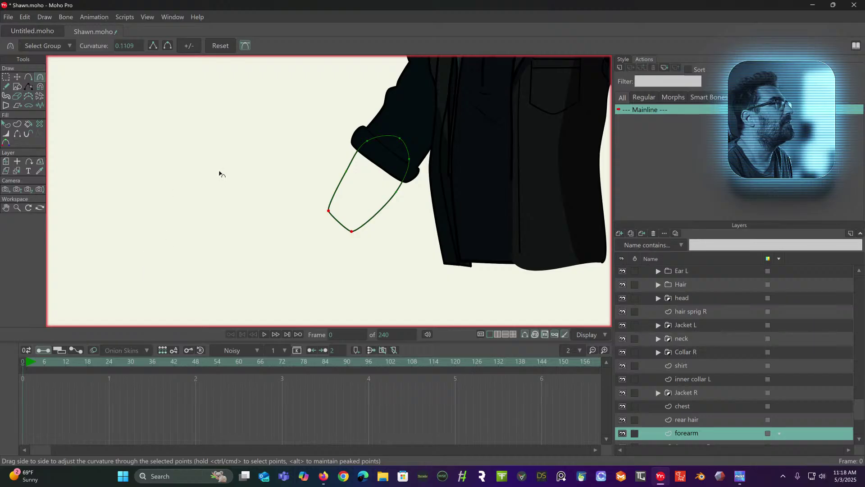
Select the whole forearm shape and turn on its fill.
click(6, 78)
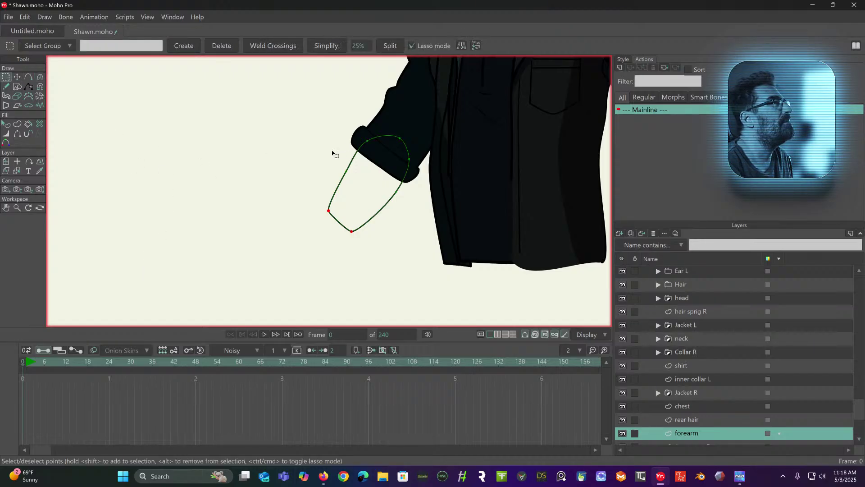
key(ctrl+a)
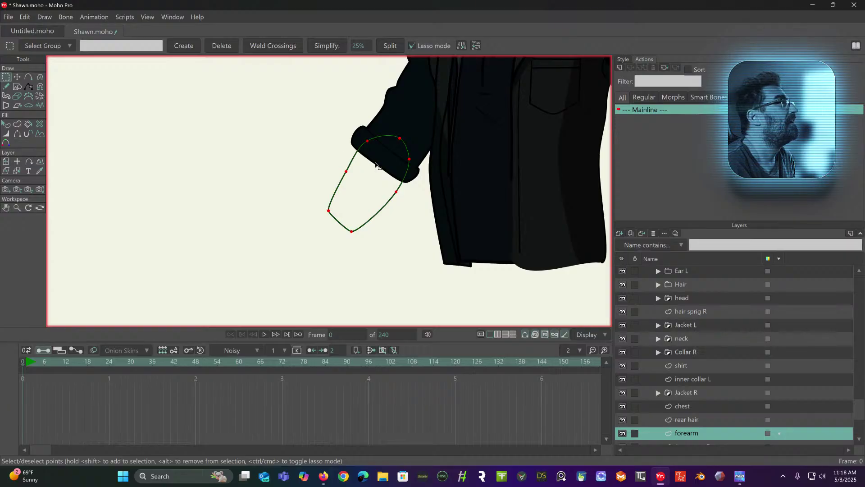
click(7, 126)
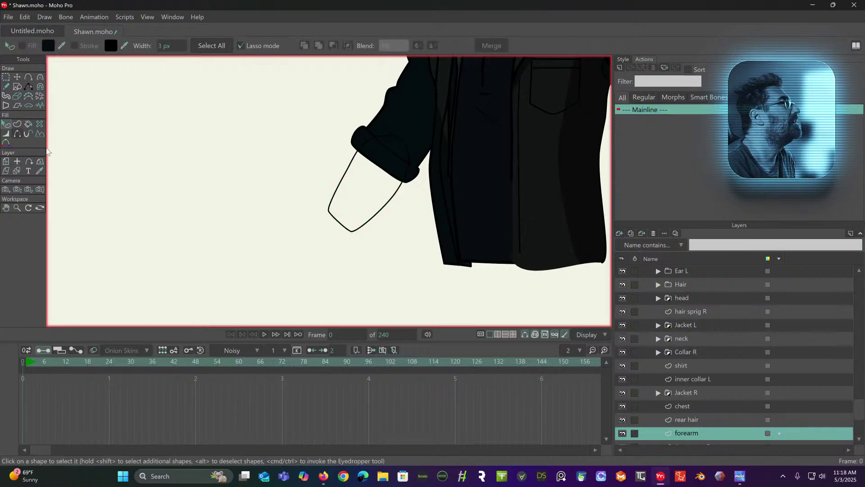
click(348, 173)
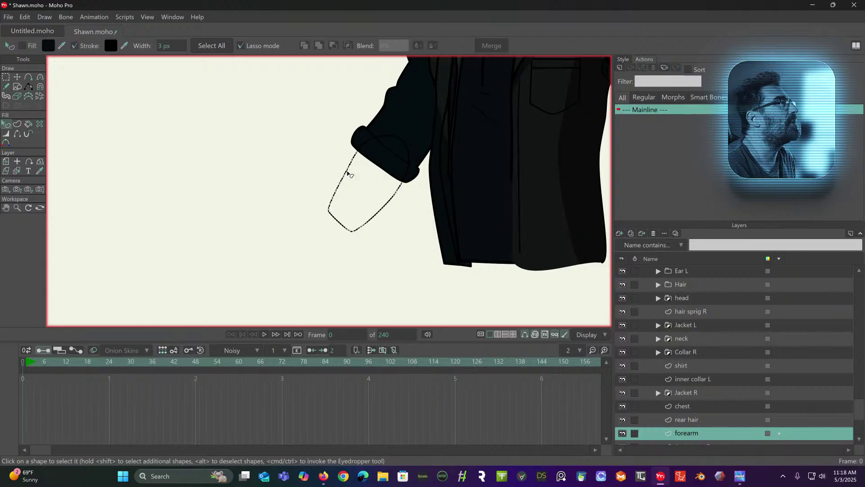
click(23, 46)
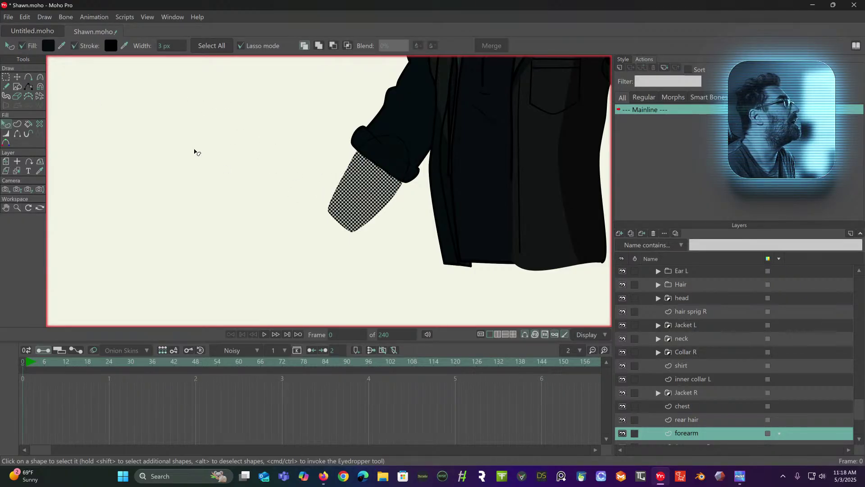
drag(248, 102, 148, 137)
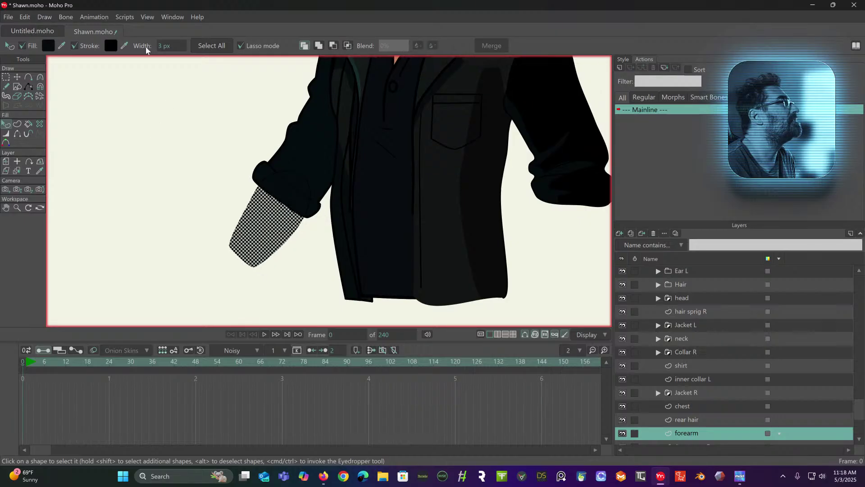
Set the forearm's fill colour by sampling the skin tone from the character's face.
scroll(265, 135, down, 3)
drag(265, 116, 257, 201)
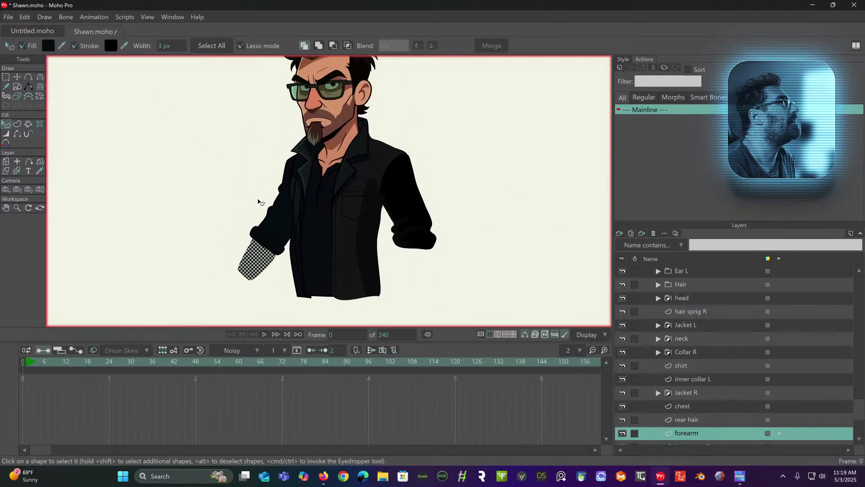
scroll(276, 177, up, 2)
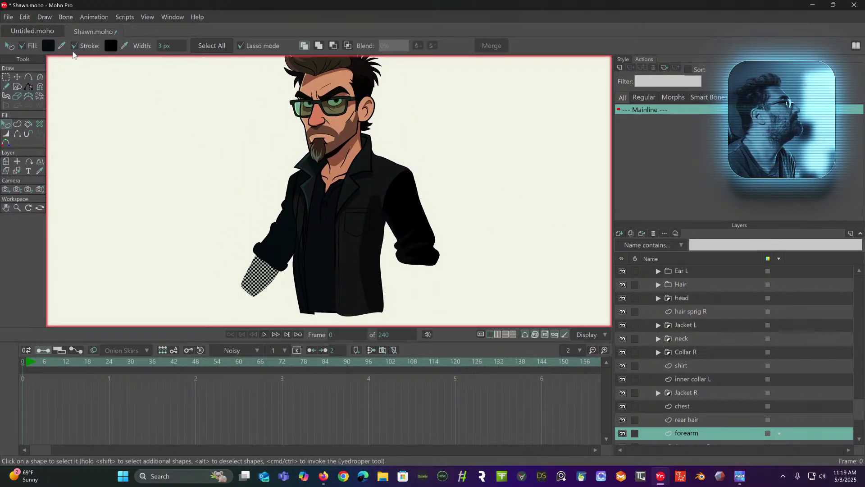
drag(62, 45, 323, 131)
scroll(293, 116, up, 2)
click(293, 128)
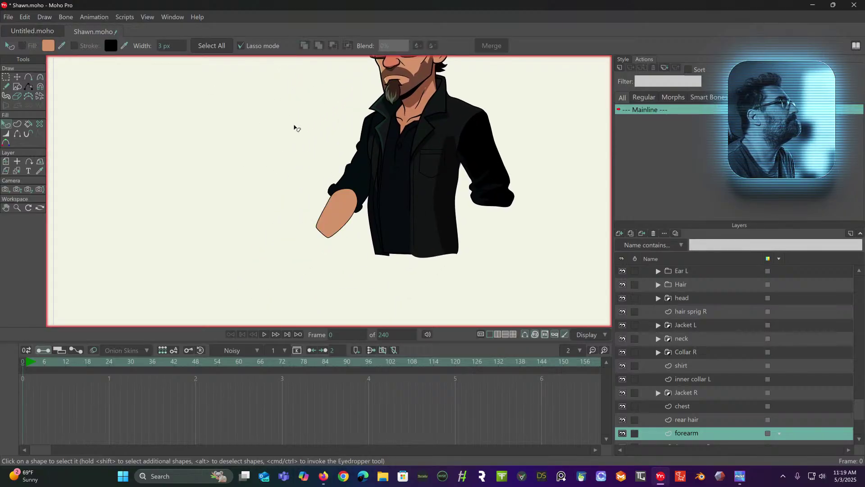
Set the forearm shape's stroke width to 5 px.
scroll(294, 128, up, 2)
scroll(271, 99, down, 2)
scroll(231, 158, down, 2)
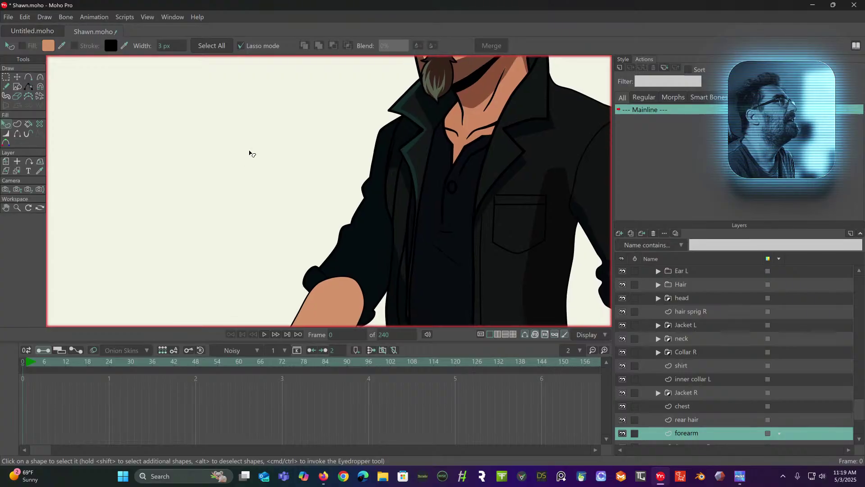
drag(273, 143, 270, 101)
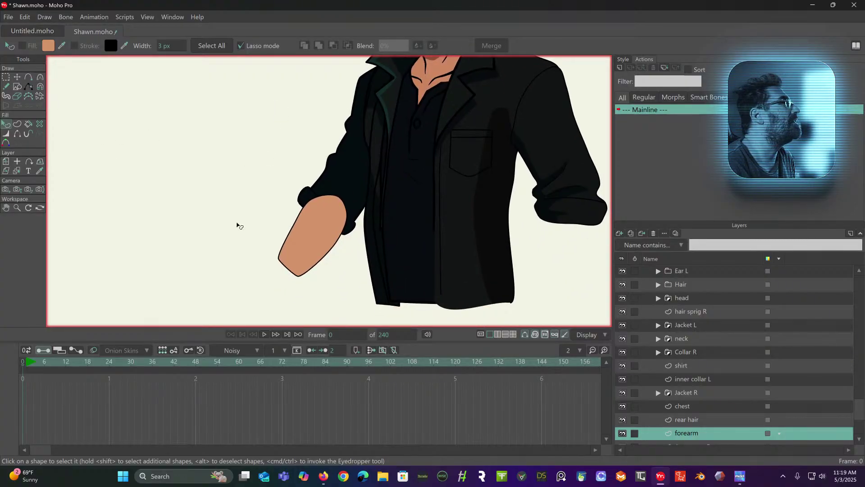
click(310, 229)
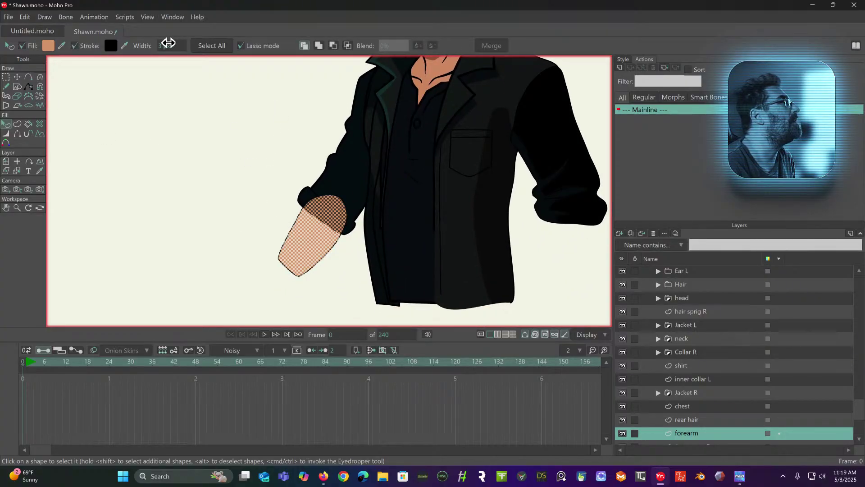
drag(169, 43, 178, 44)
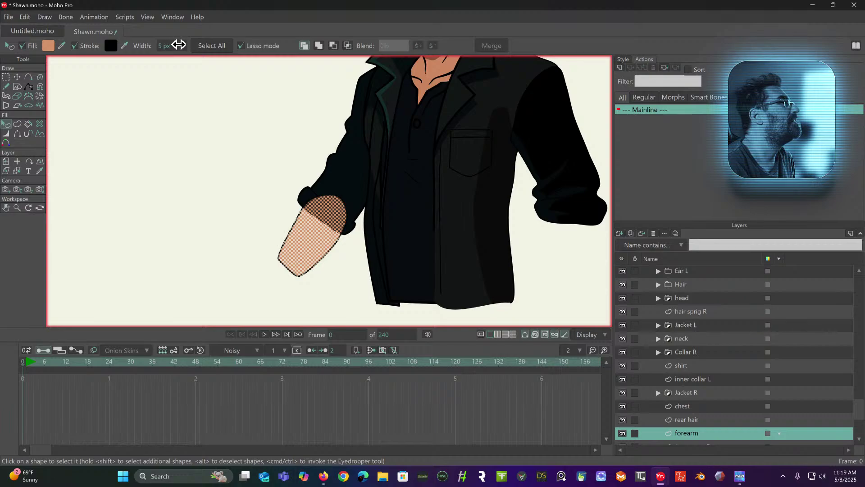
click(164, 112)
mouse_move(219, 106)
mouse_down()
mouse_move(161, 201)
mouse_move(195, 171)
mouse_move(228, 108)
mouse_move(248, 108)
mouse_up()
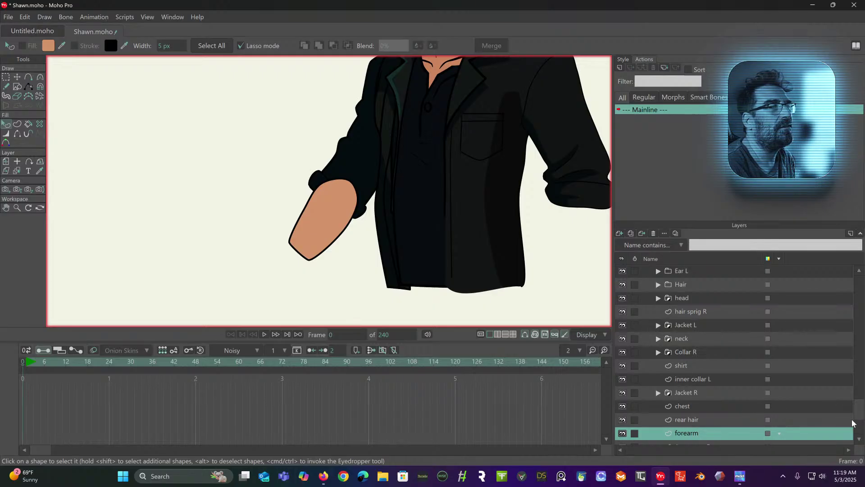
Move the forearm layer below Arm upper R, keeping it inside the same group.
scroll(862, 414, down, 1)
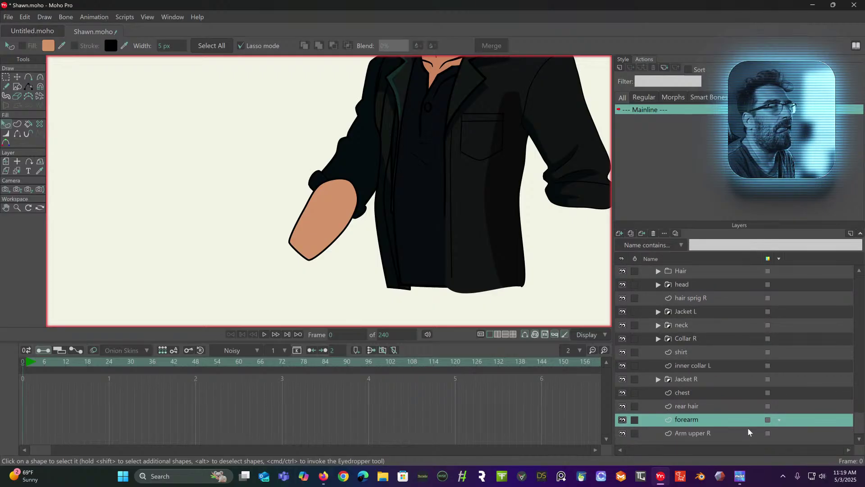
drag(744, 424, 744, 434)
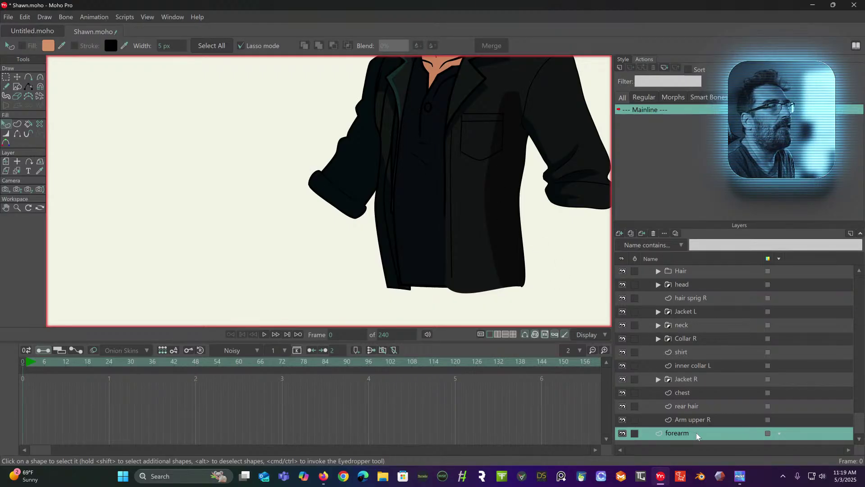
drag(697, 432, 709, 425)
drag(340, 199, 326, 237)
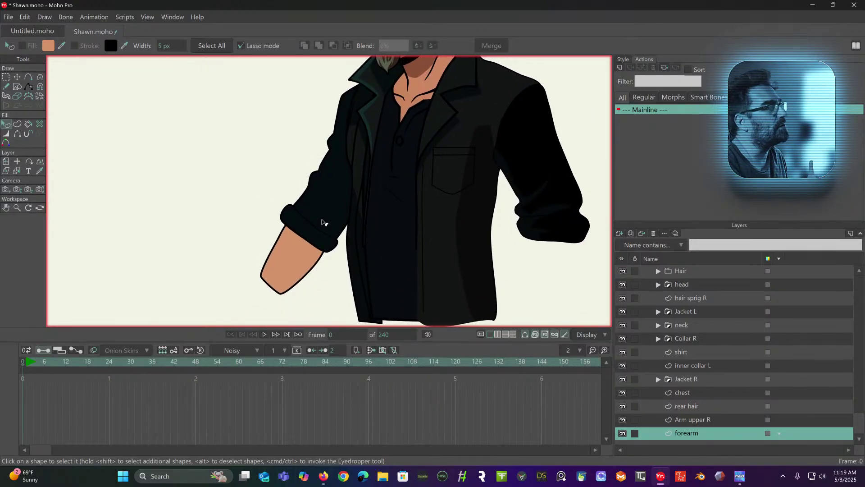
drag(324, 227, 358, 148)
scroll(338, 193, down, 1)
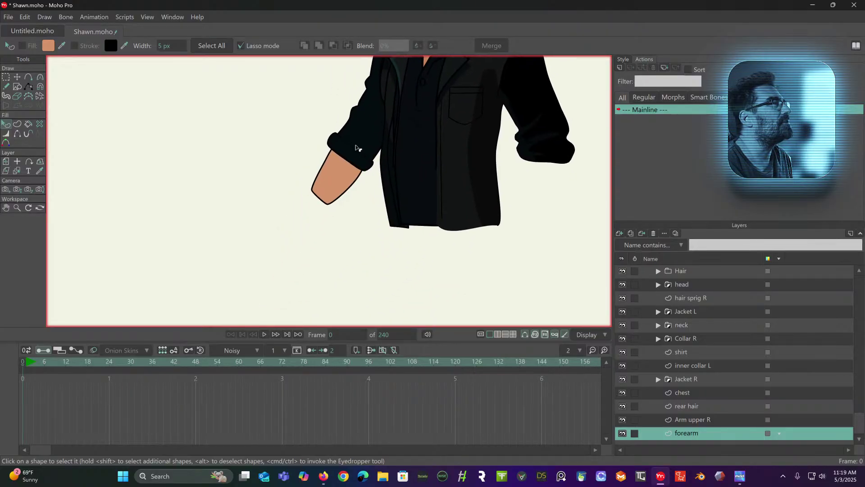
Create a new vector layer directly above the forearm layer and name it forearm.
scroll(351, 153, up, 2)
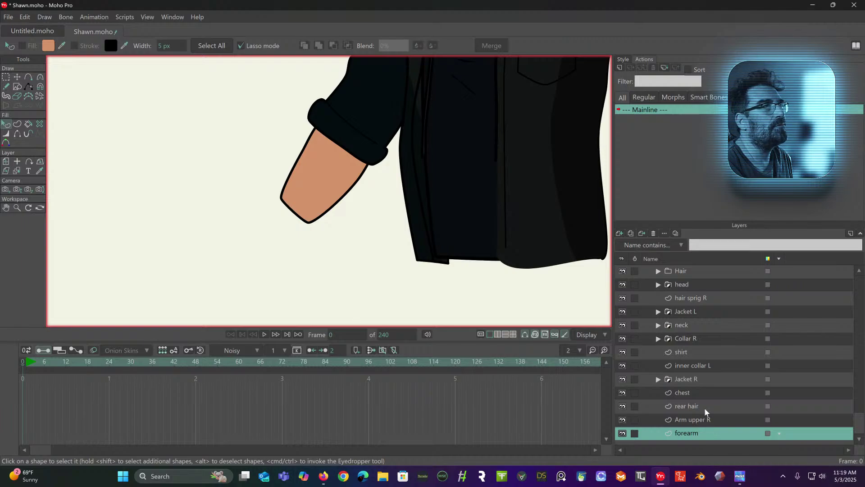
click(620, 233)
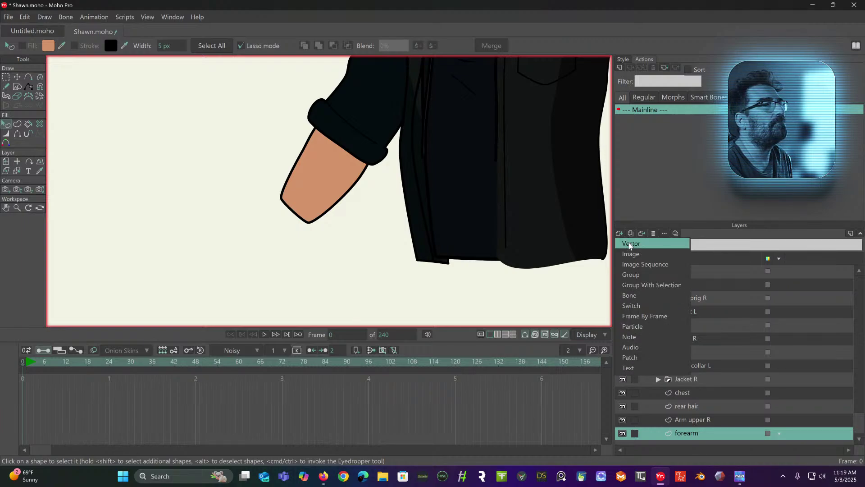
click(631, 243)
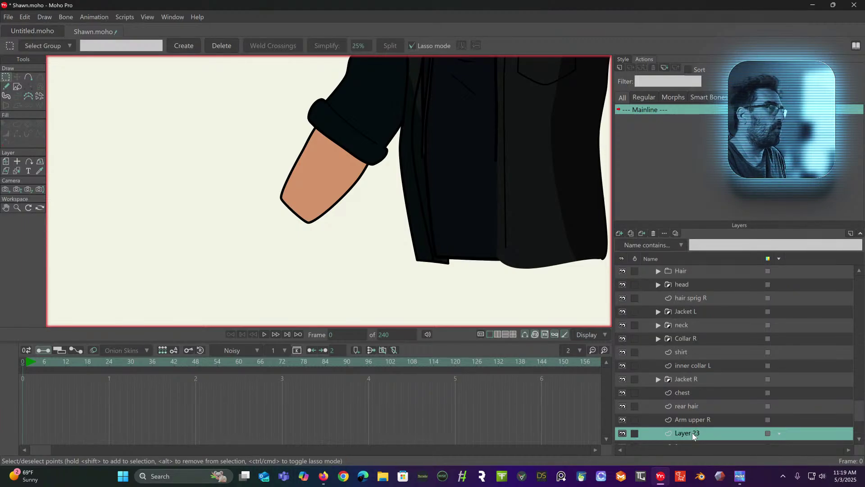
double_click(692, 433)
text(for)
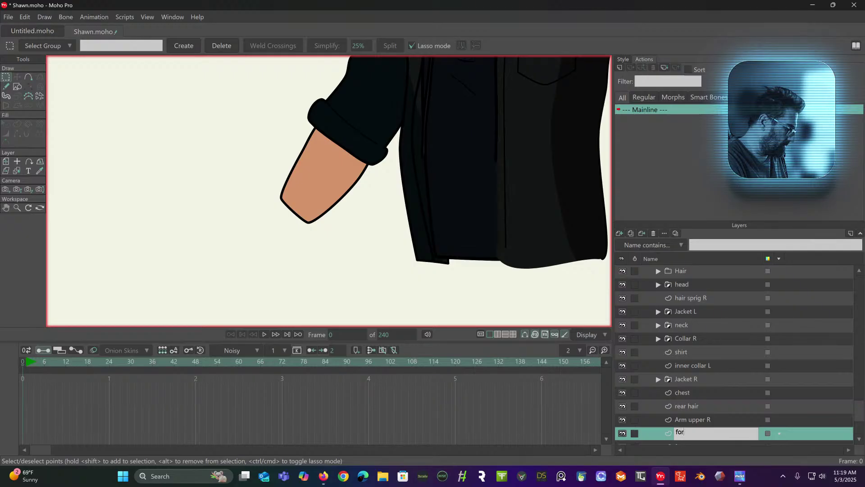
text(earm)
key(Return)
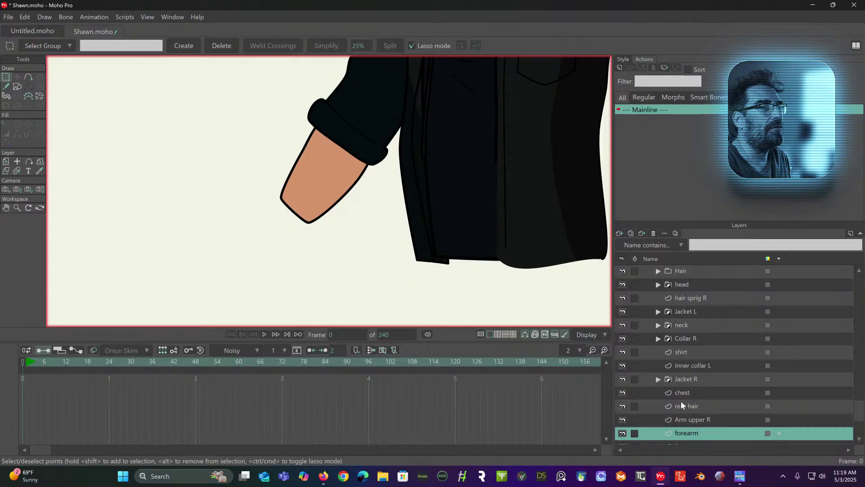
Rename the new empty layer between Arm upper R and the original forearm layer as forearm shadow.
click(706, 424)
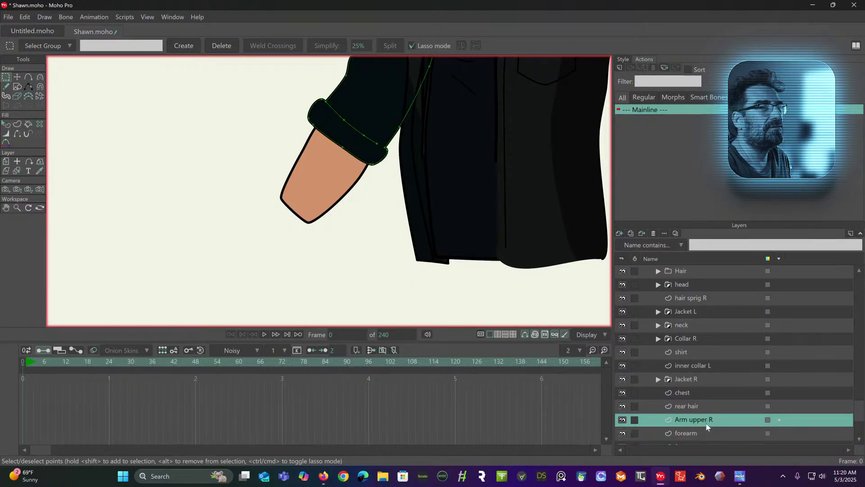
scroll(706, 424, down, 1)
click(689, 420)
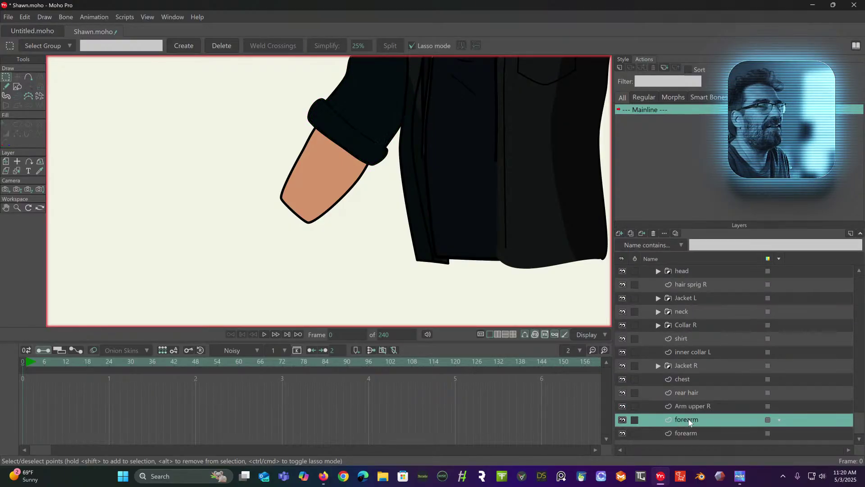
double_click(689, 420)
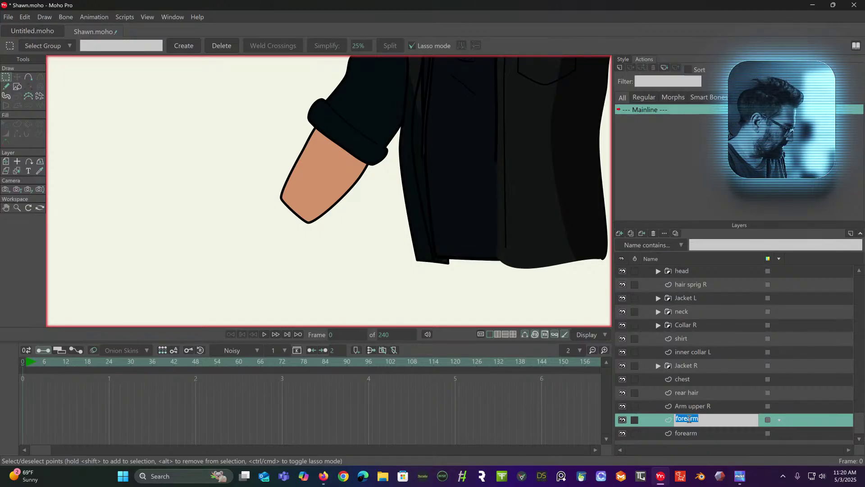
click(700, 422)
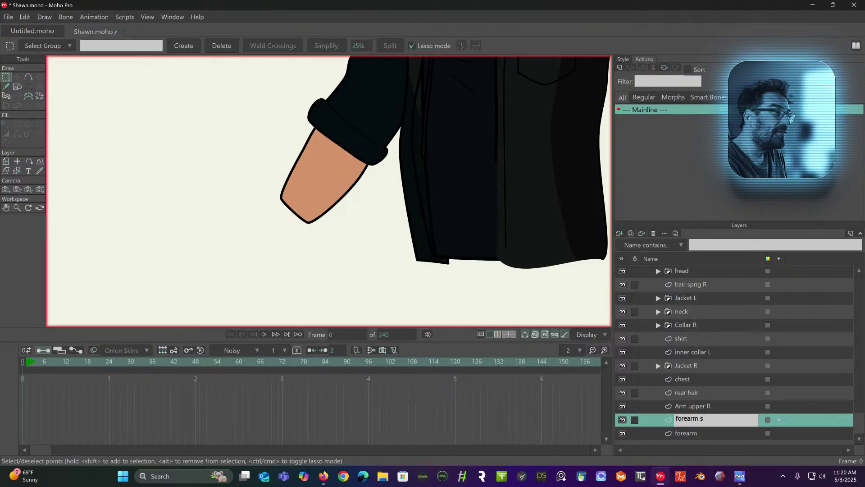
text(shadow)
key(Return)
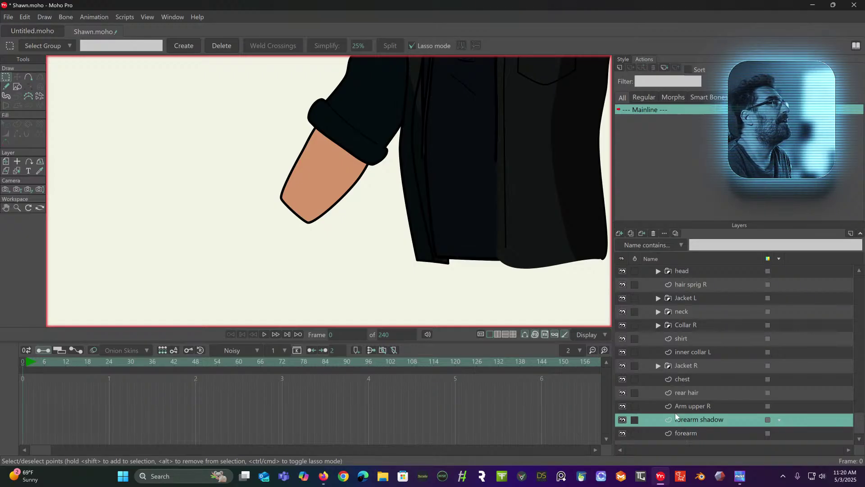
Draw a closed curved shadow outline on the forearm shadow layer, covering the forearm's body-facing side and extending beyond the rolled cuff.
key(a)
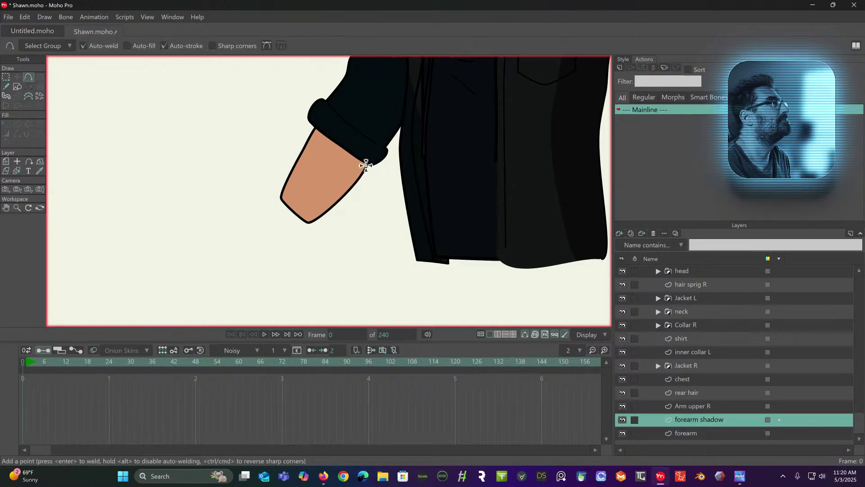
scroll(377, 154, down, 5)
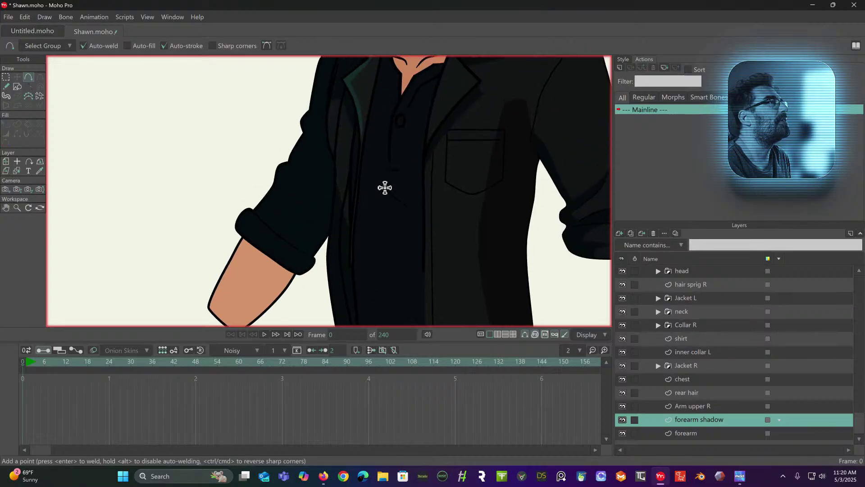
scroll(406, 180, up, 2)
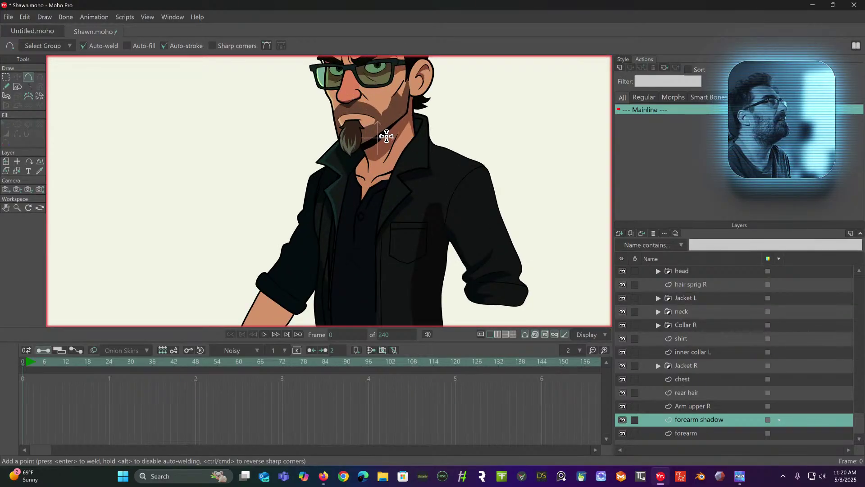
scroll(405, 184, up, 2)
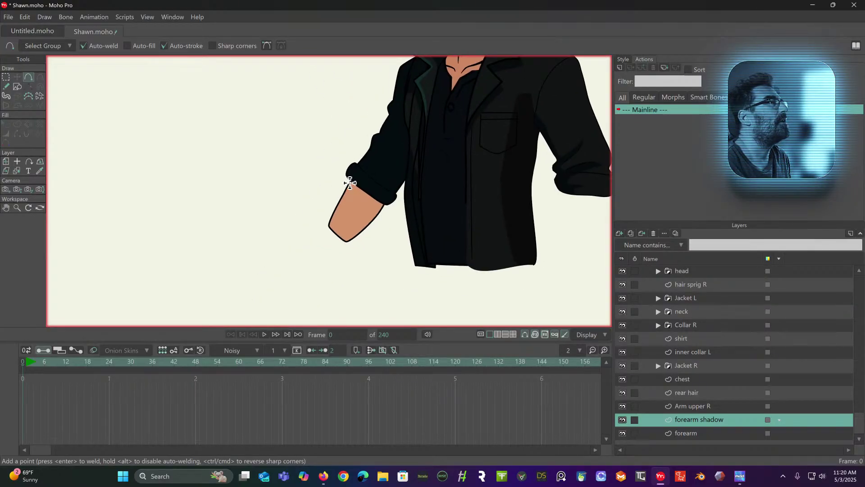
drag(345, 182, 367, 203)
mouse_move(367, 203)
mouse_down()
mouse_move(366, 221)
mouse_move(353, 218)
mouse_move(330, 234)
mouse_move(336, 241)
mouse_move(349, 247)
mouse_move(381, 232)
mouse_move(385, 199)
mouse_move(406, 187)
mouse_move(357, 155)
mouse_move(344, 164)
mouse_move(345, 182)
mouse_up()
scroll(383, 188, up, 3)
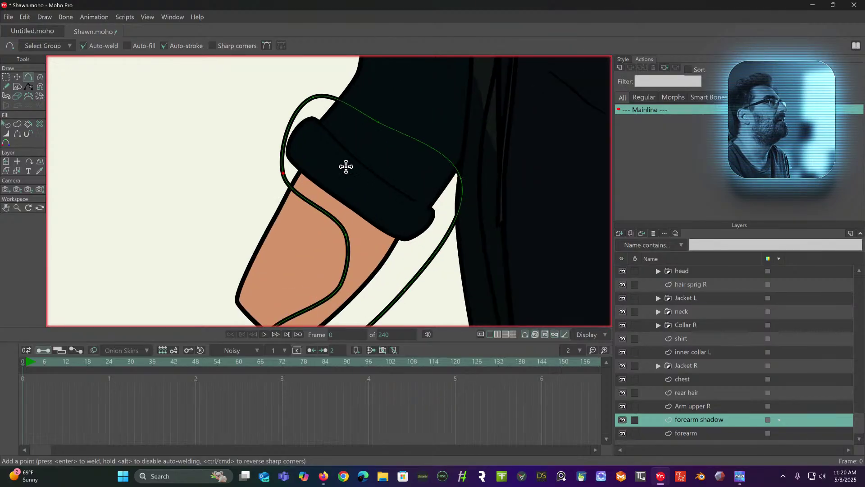
scroll(384, 195, down, 2)
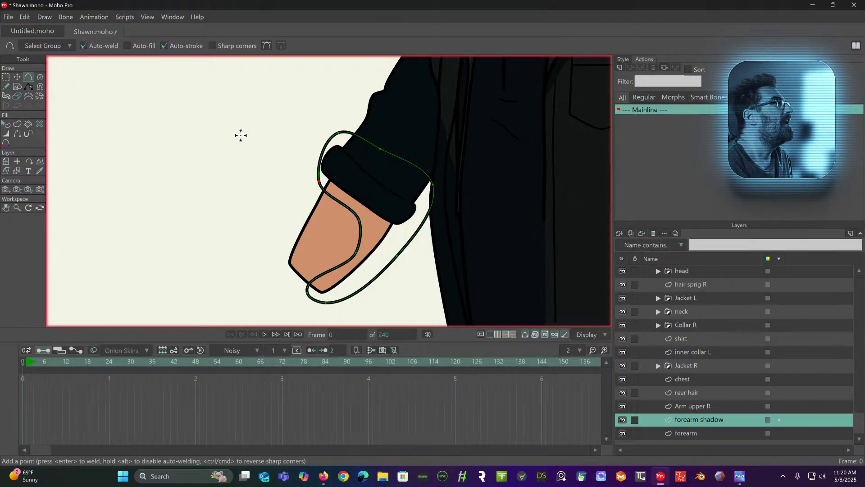
Fill the forearm shadow shape with the dark reddish-brown shadow colour sampled from the neck and turn off its stroke.
click(7, 125)
click(332, 197)
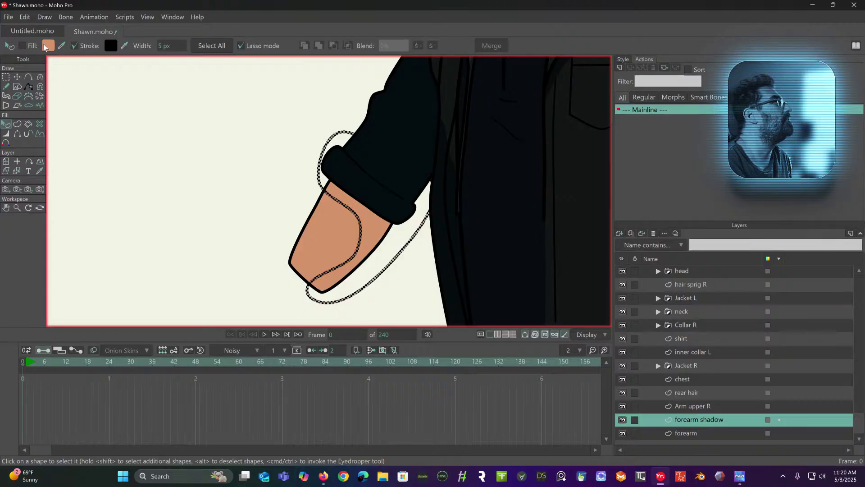
click(21, 46)
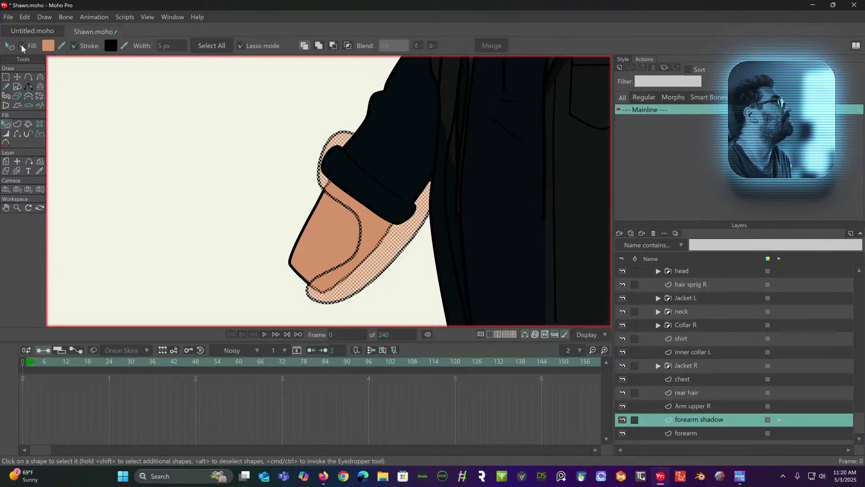
click(74, 46)
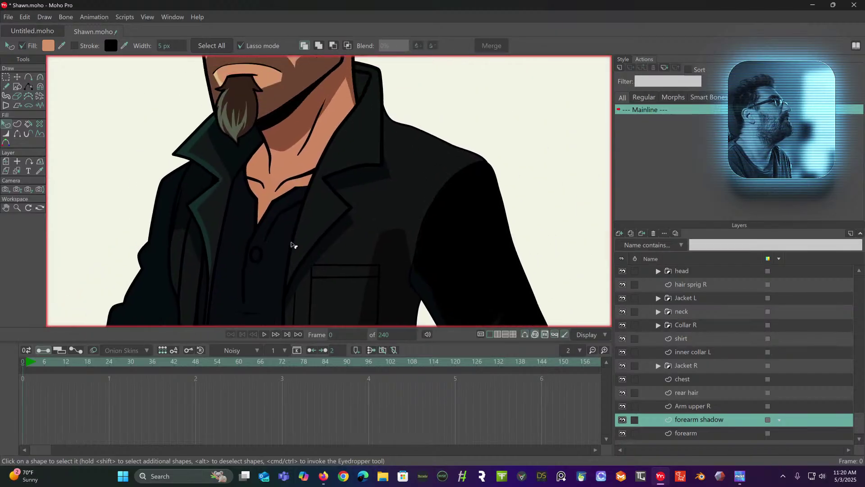
drag(63, 42, 302, 124)
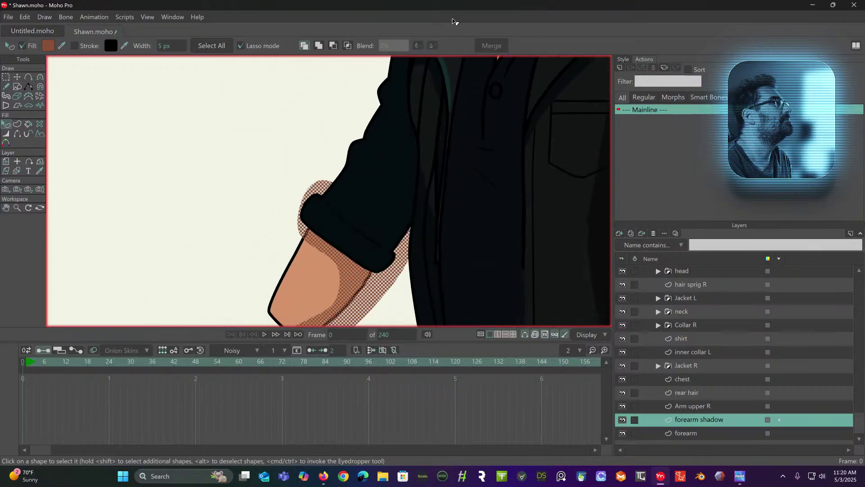
click(263, 120)
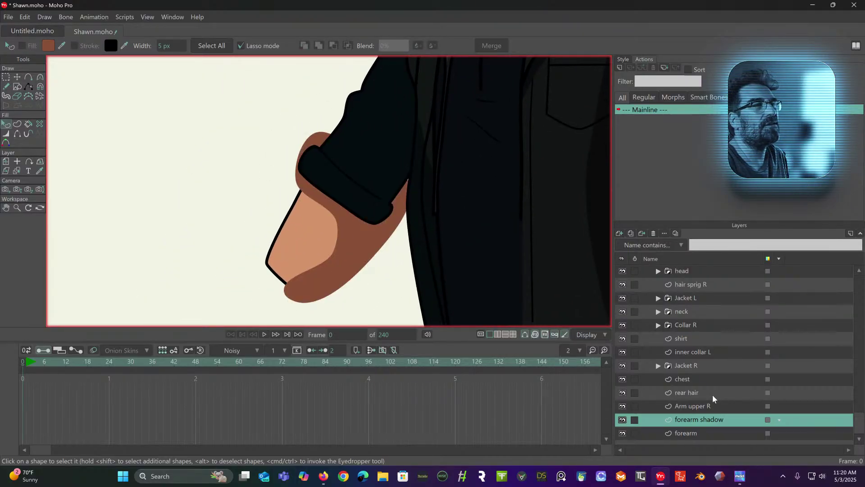
Group the forearm shadow and forearm layers and name the new group forearm.
click(708, 433)
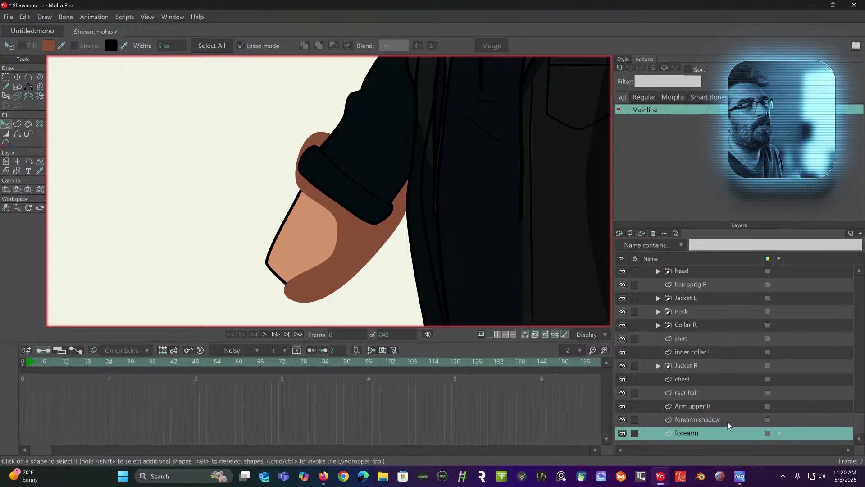
ctrl+click(728, 423)
right_click(728, 421)
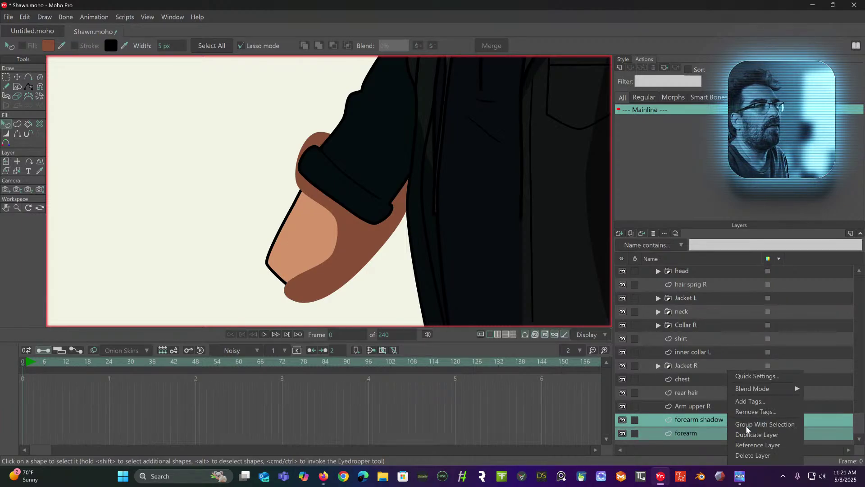
click(745, 424)
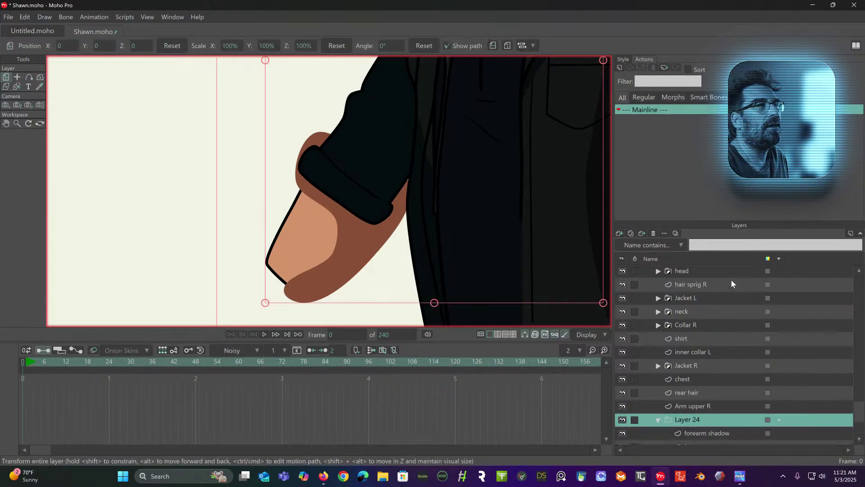
double_click(694, 420)
text(forearm)
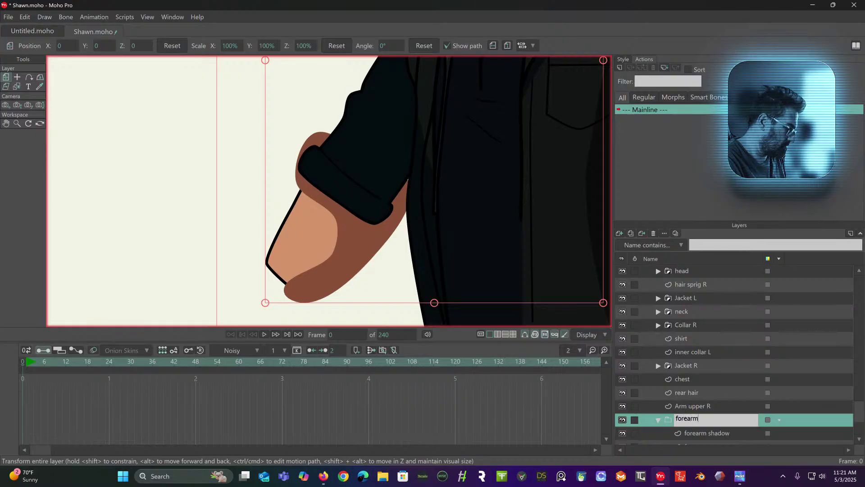
key(Return)
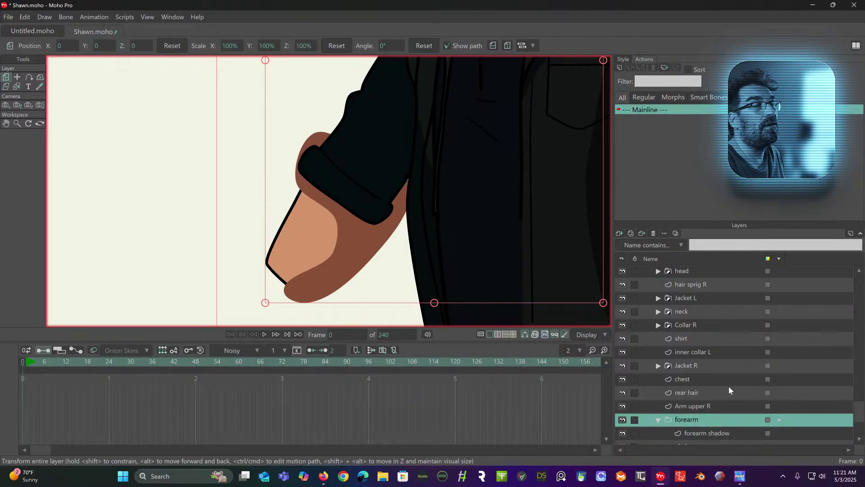
Enable masking on the forearm group so the shadow is confined to the forearm shape.
double_click(723, 418)
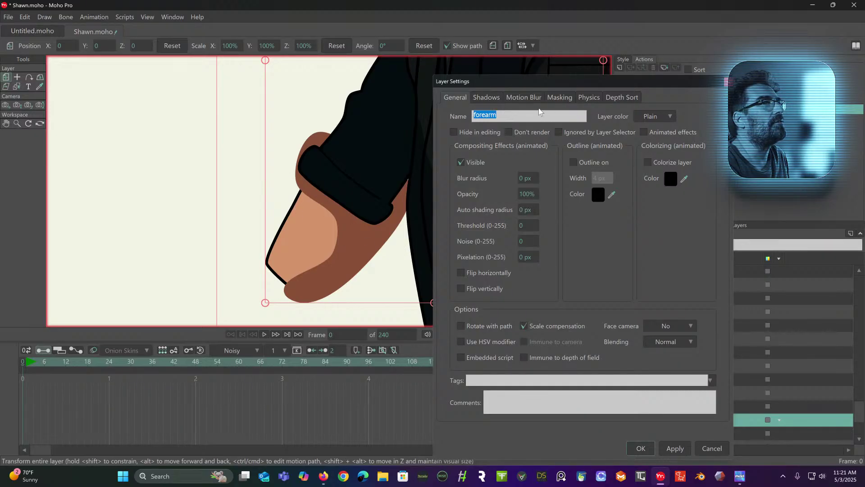
click(559, 100)
click(512, 162)
click(663, 449)
click(643, 448)
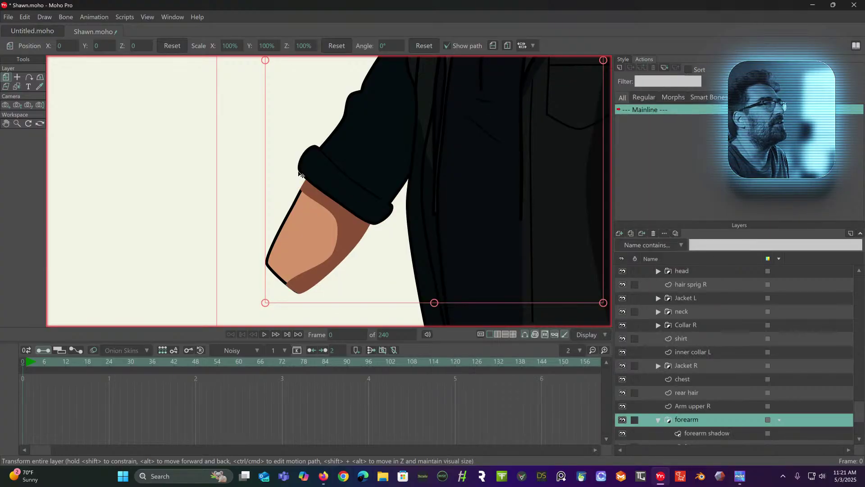
Set the forearm layer's masking to exclude strokes, keeping its black outline outside the mask.
scroll(735, 376, down, 1)
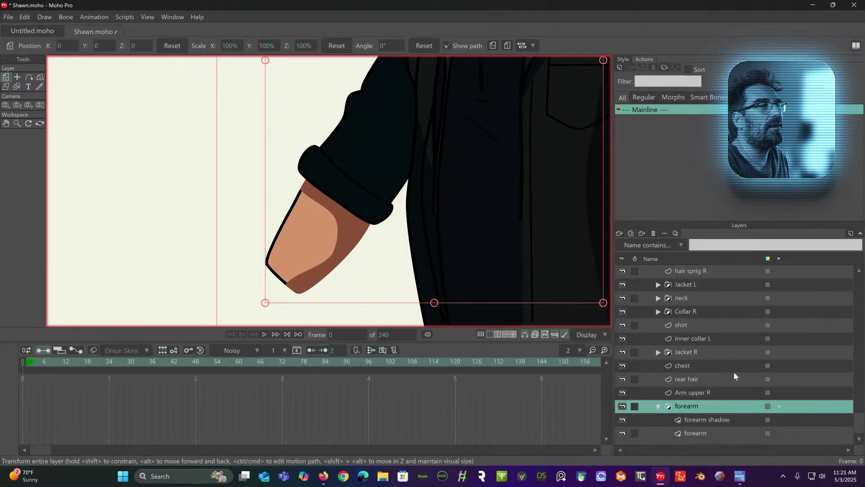
double_click(696, 433)
click(560, 97)
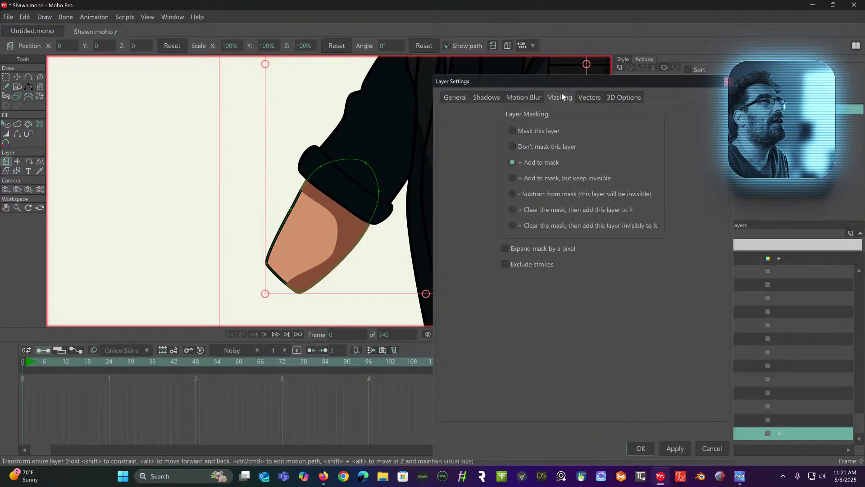
click(505, 265)
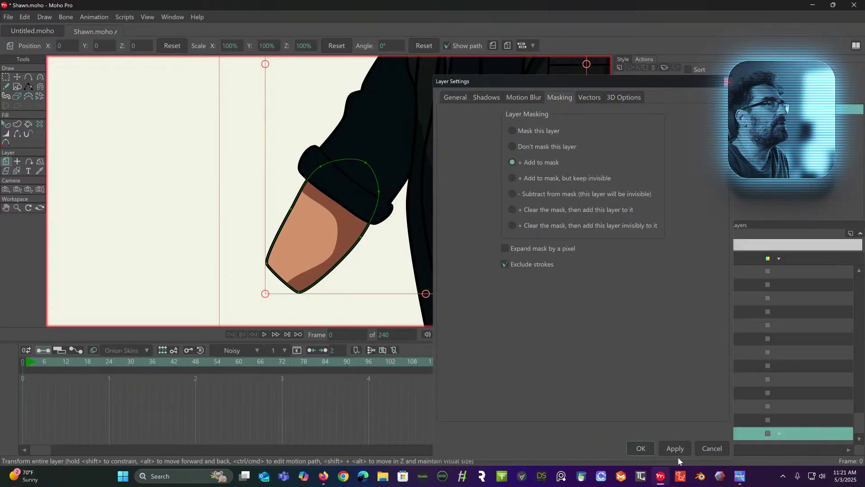
click(642, 448)
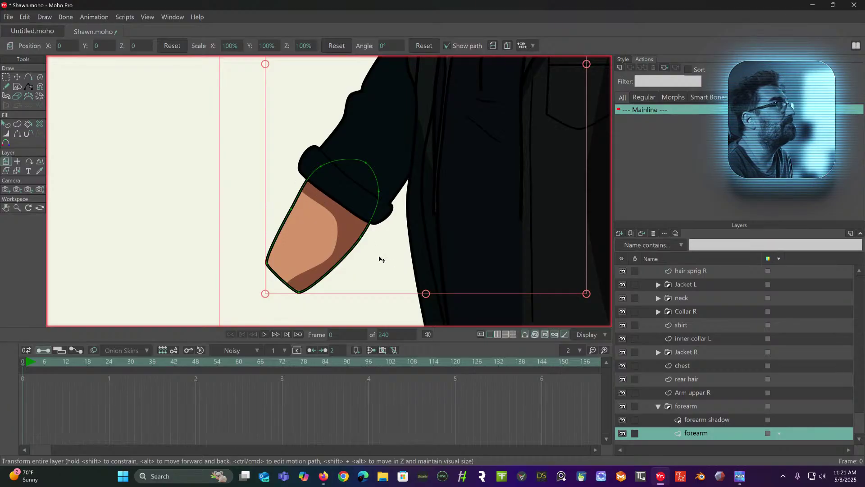
Reshape the forearm shadow by moving its points, narrowing it under the cuff and towards the forearm's lower end.
scroll(412, 226, down, 6)
scroll(473, 174, up, 3)
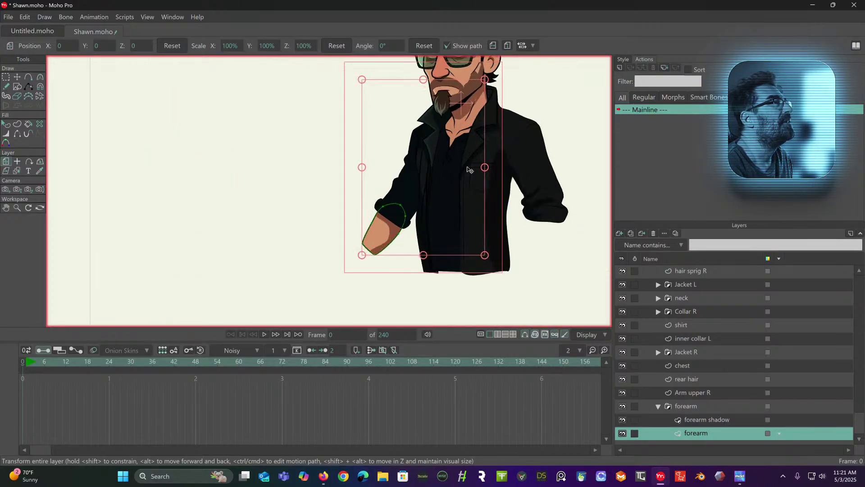
scroll(467, 170, up, 2)
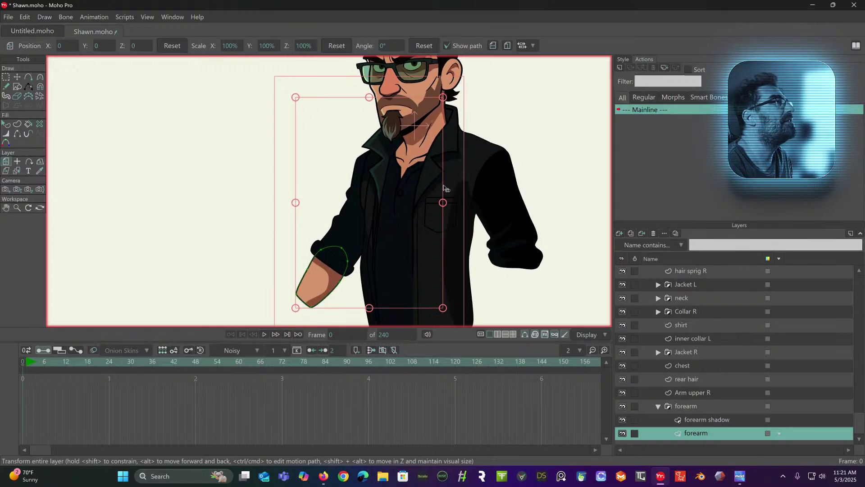
scroll(445, 188, up, 5)
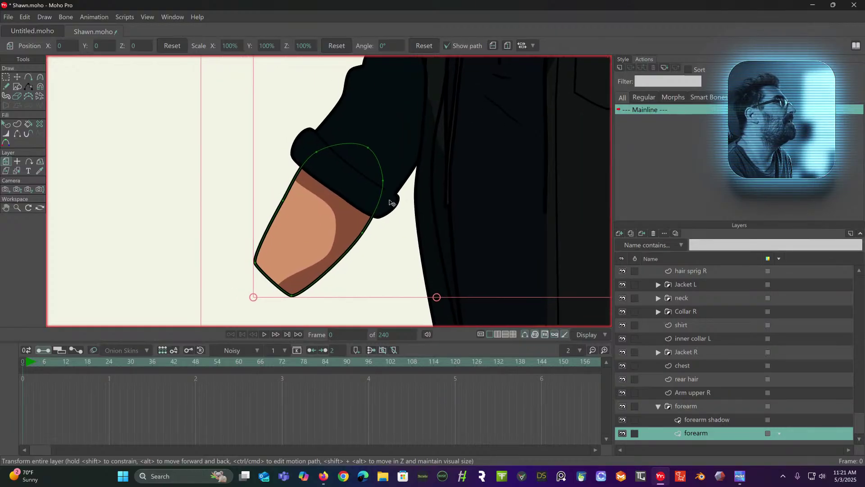
click(17, 77)
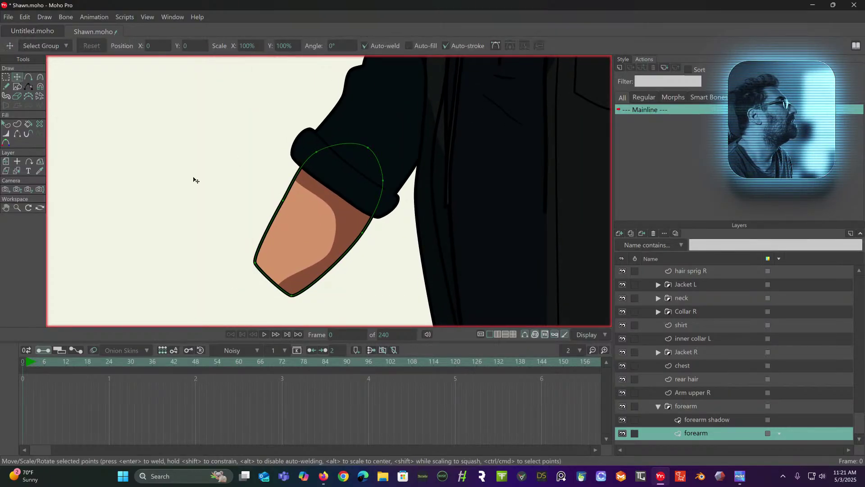
click(708, 419)
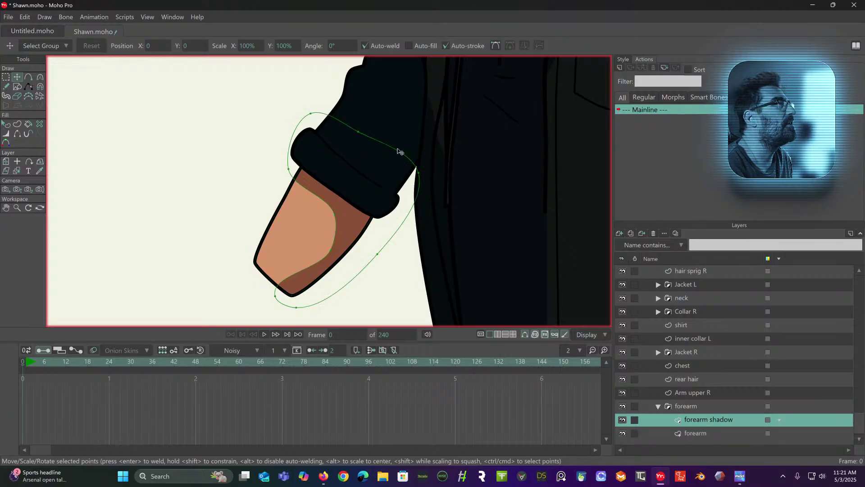
drag(290, 170, 291, 157)
drag(337, 214, 345, 214)
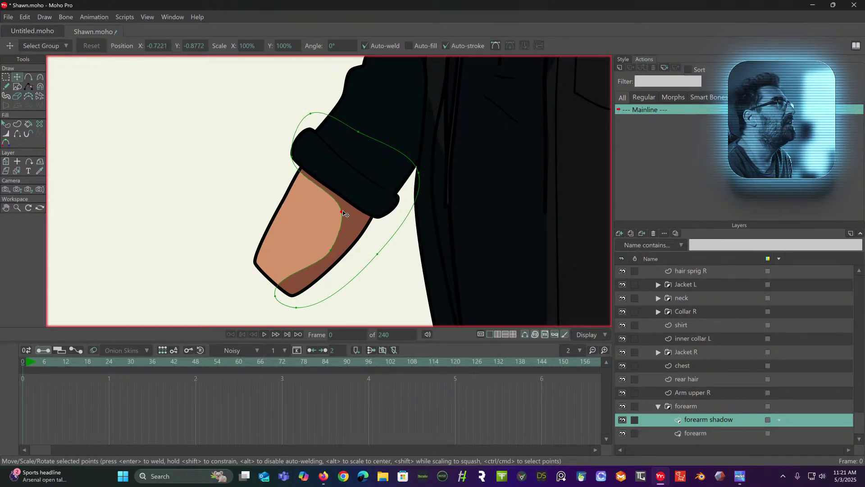
drag(330, 249, 346, 228)
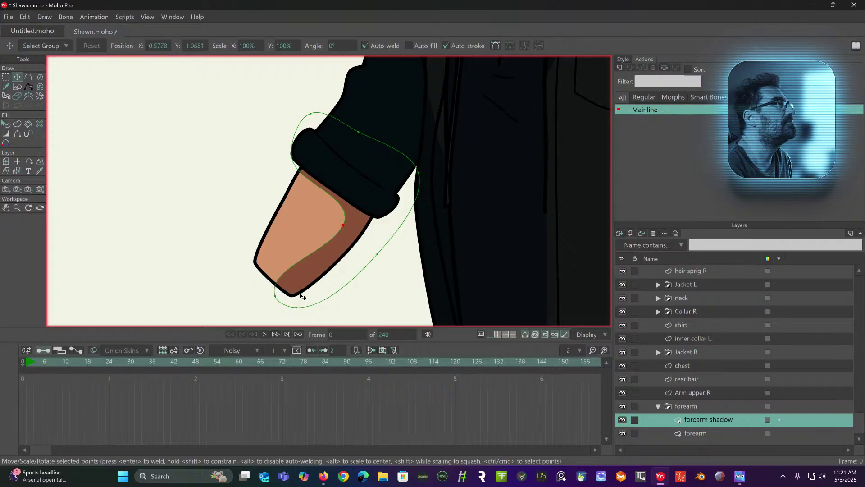
drag(274, 296, 305, 309)
scroll(316, 262, down, 5)
scroll(414, 178, up, 3)
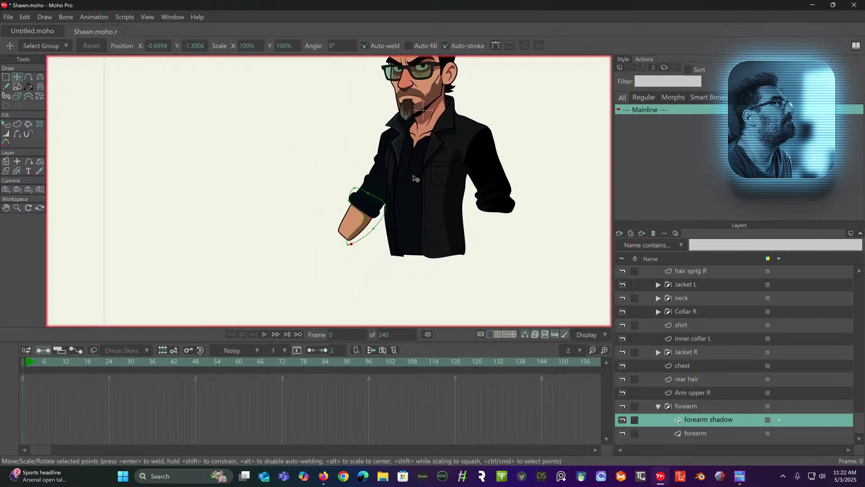
Create a new vector layer above the forearm group, outside it, and name it Hand R.
scroll(415, 178, up, 4)
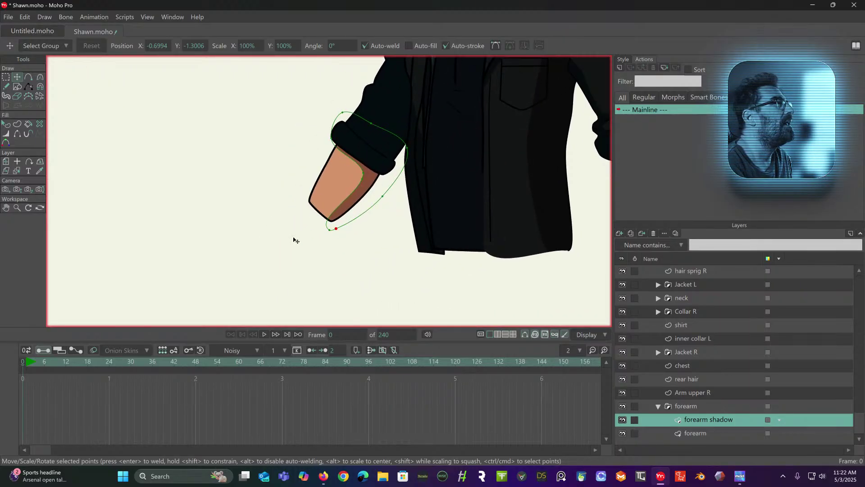
scroll(336, 223, right, 2)
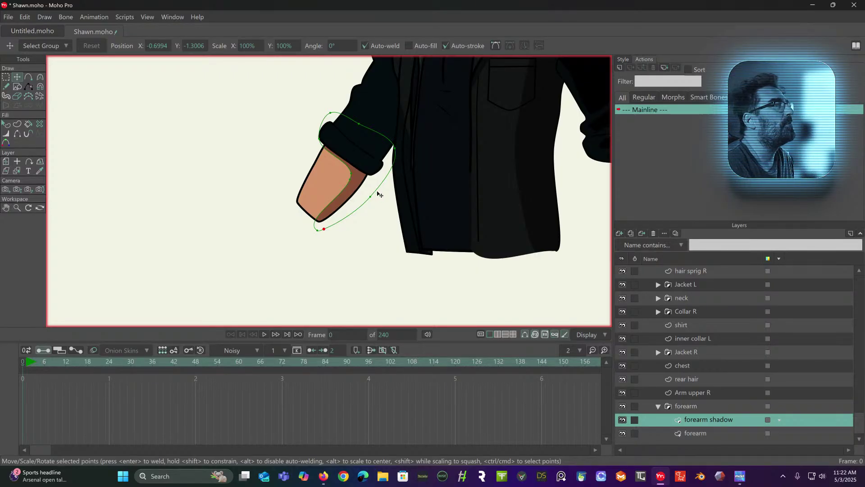
scroll(357, 144, up, 3)
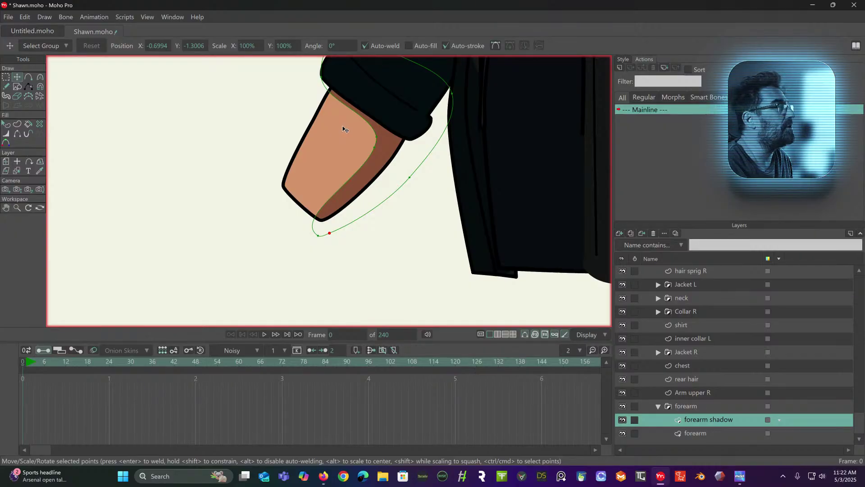
scroll(266, 184, up, 2)
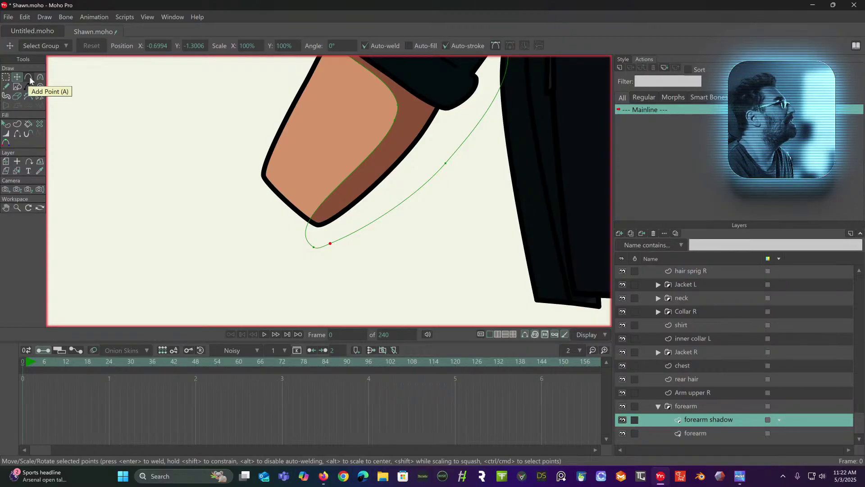
click(29, 77)
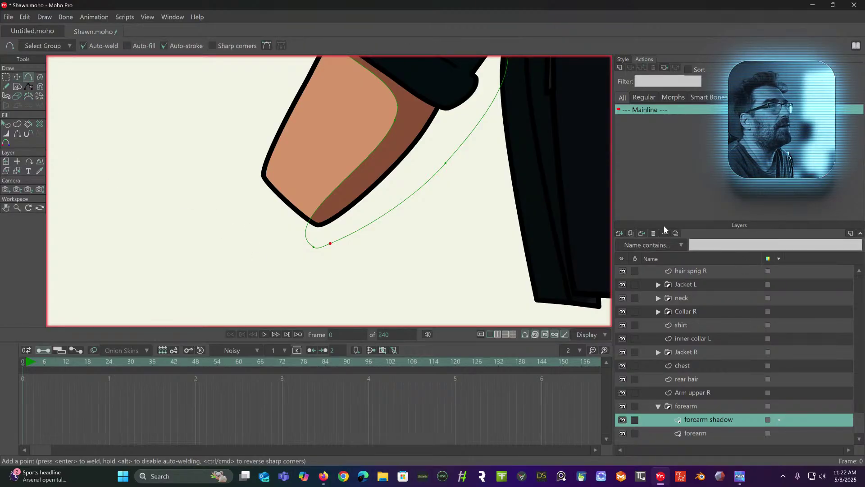
click(619, 233)
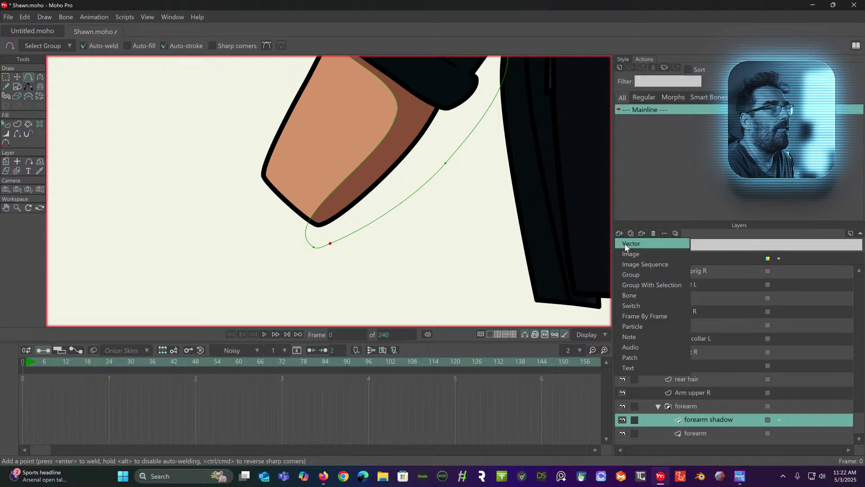
click(667, 243)
drag(707, 417, 641, 397)
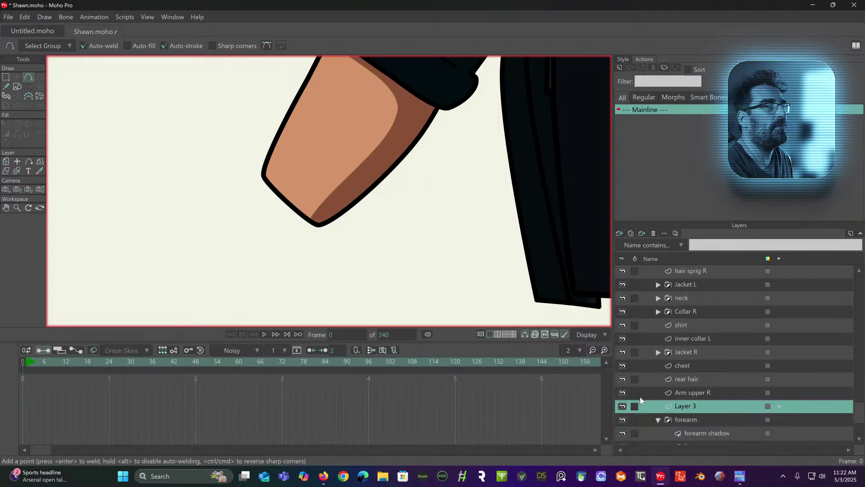
double_click(687, 407)
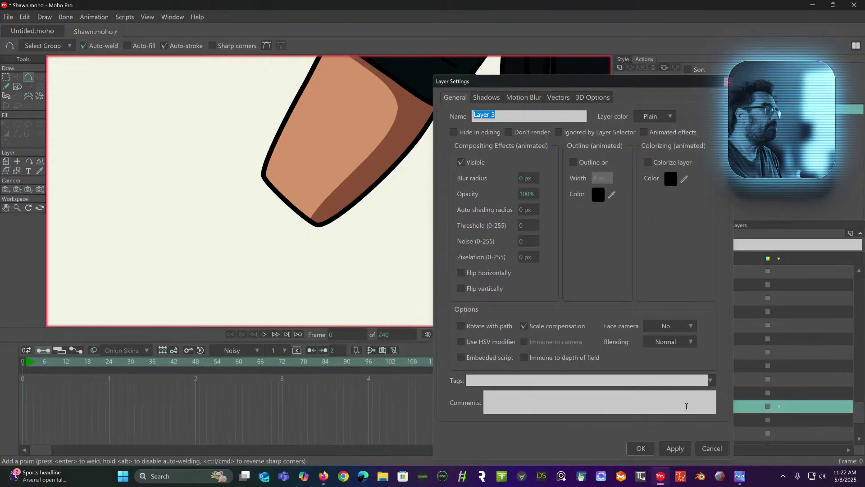
text(Hand R)
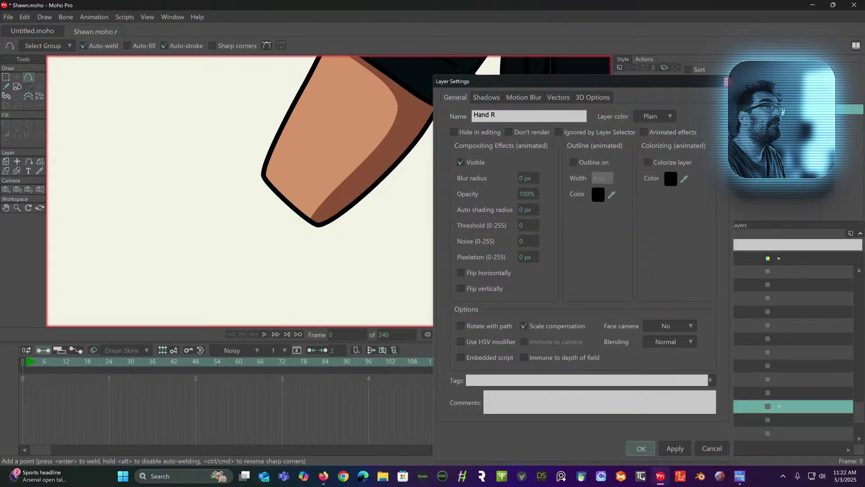
key(Return)
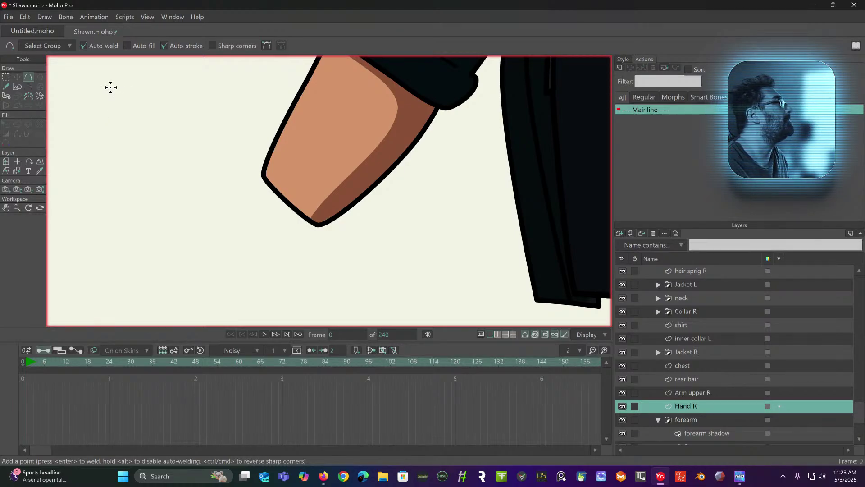
Draw an upright filled rectangle over the lower end of the forearm as the base shape of the right hand.
scroll(271, 166, down, 2)
scroll(316, 171, down, 5)
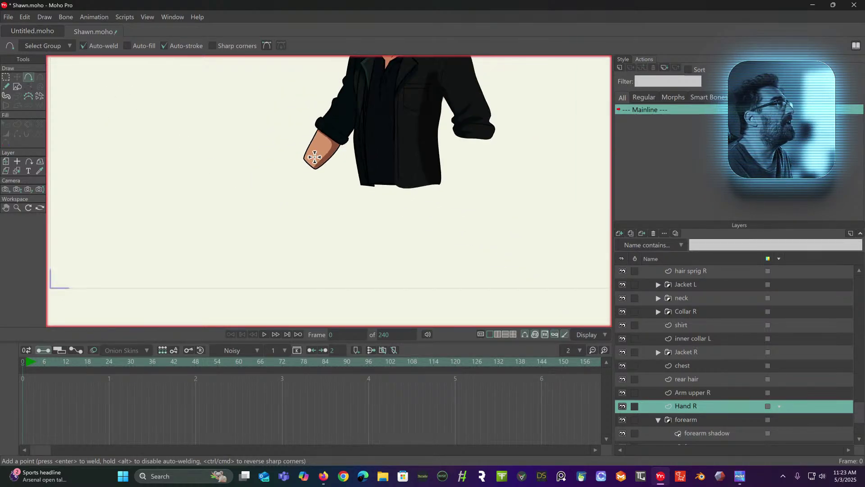
scroll(328, 193, up, 5)
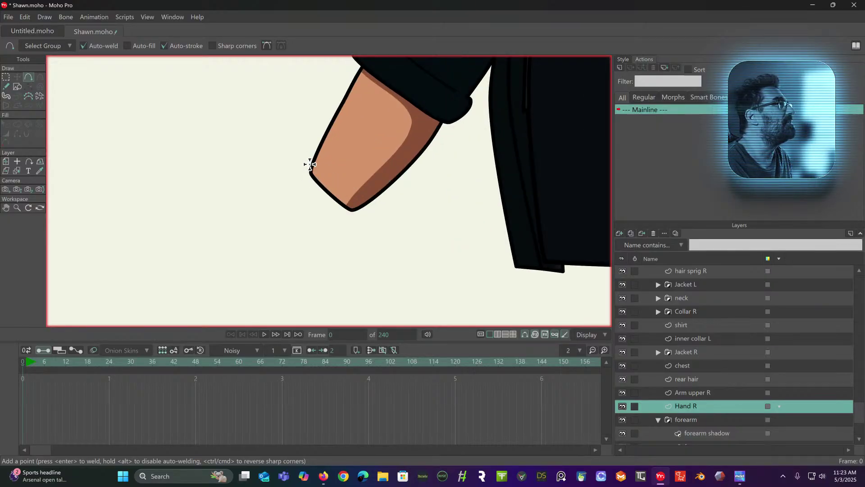
scroll(307, 168, down, 3)
scroll(306, 170, up, 2)
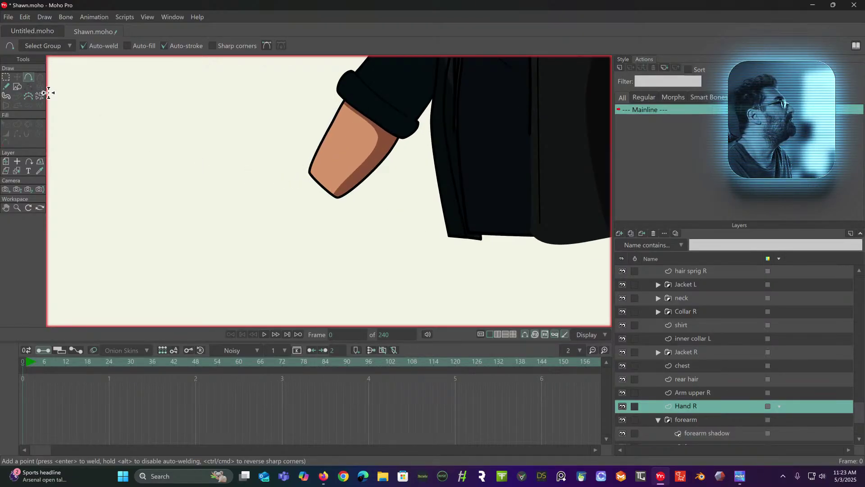
scroll(237, 144, down, 3)
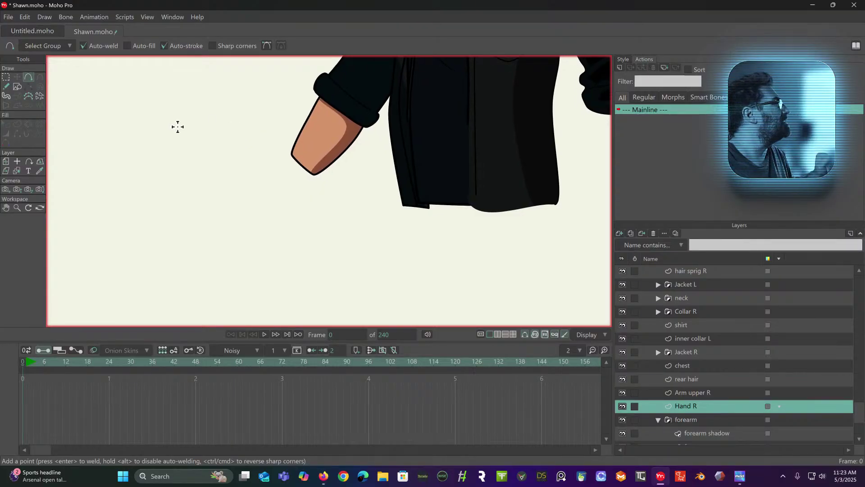
click(18, 86)
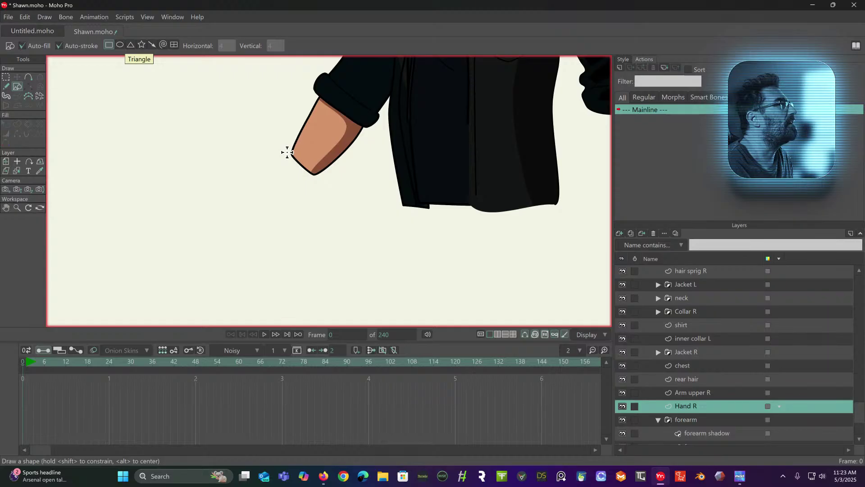
mouse_move(287, 152)
mouse_down()
mouse_move(308, 200)
mouse_move(329, 213)
mouse_up()
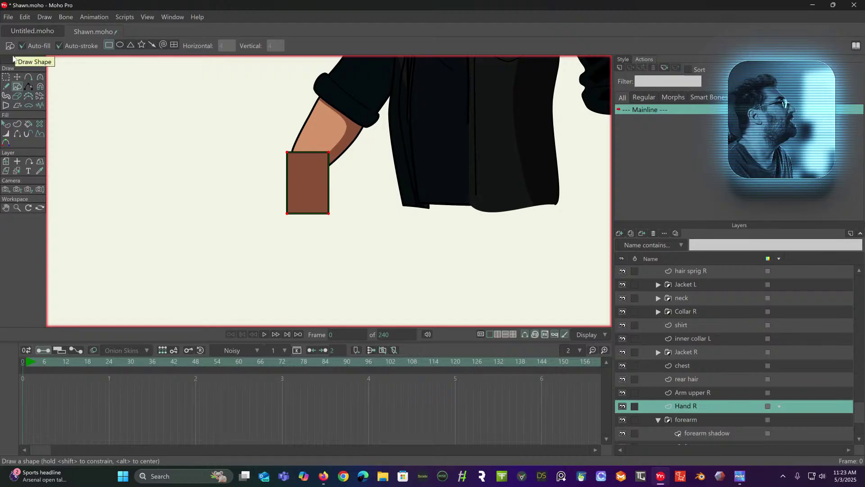
Change the hand rectangle's fill colour to black, 000000.
click(7, 125)
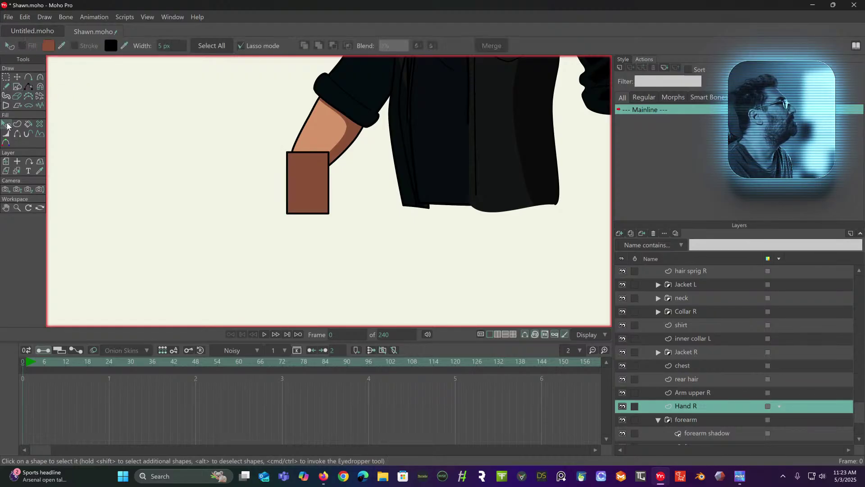
click(292, 171)
click(48, 46)
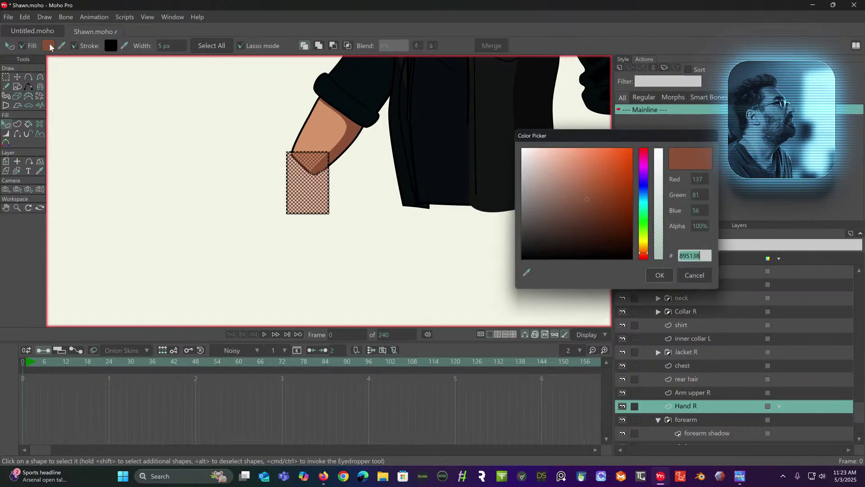
drag(632, 182, 466, 277)
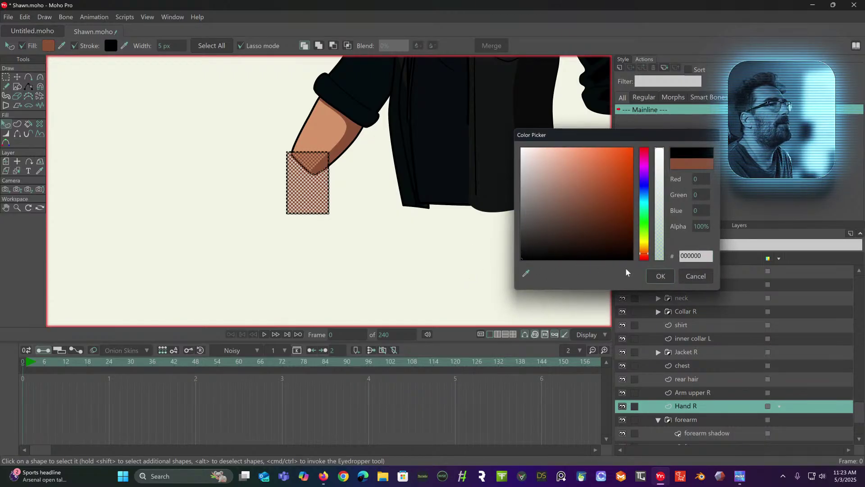
click(659, 275)
click(350, 165)
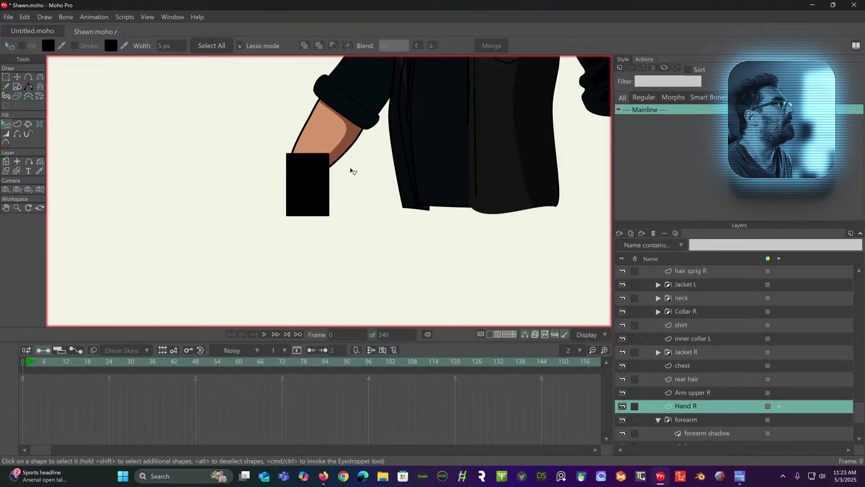
Move the rectangle's four corner points so the hand shape slants in line with the forearm and covers its lower end.
scroll(349, 170, up, 1)
click(18, 77)
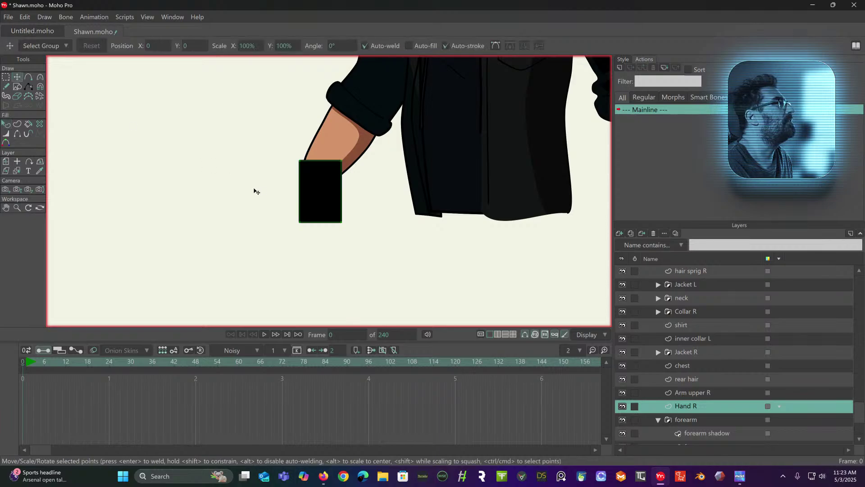
scroll(263, 186, up, 2)
mouse_move(331, 144)
mouse_down()
mouse_move(322, 144)
mouse_move(327, 178)
mouse_move(336, 146)
mouse_move(328, 139)
mouse_up()
drag(398, 143, 392, 189)
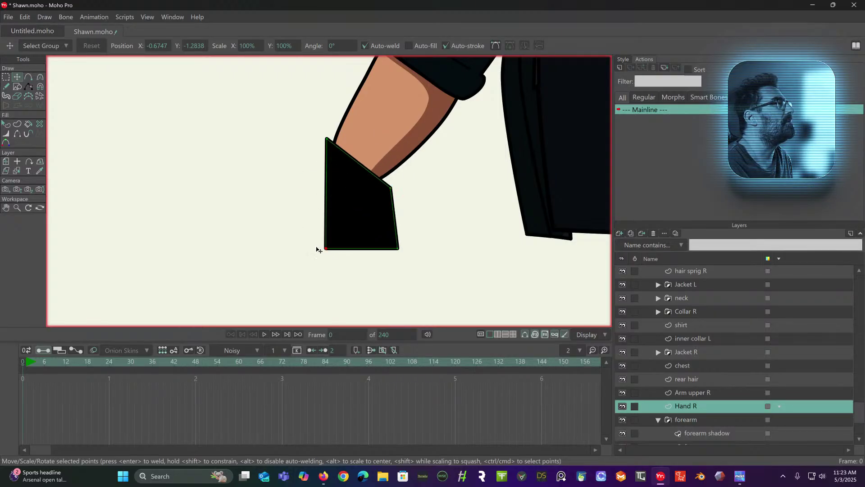
drag(316, 248, 281, 210)
drag(396, 249, 357, 260)
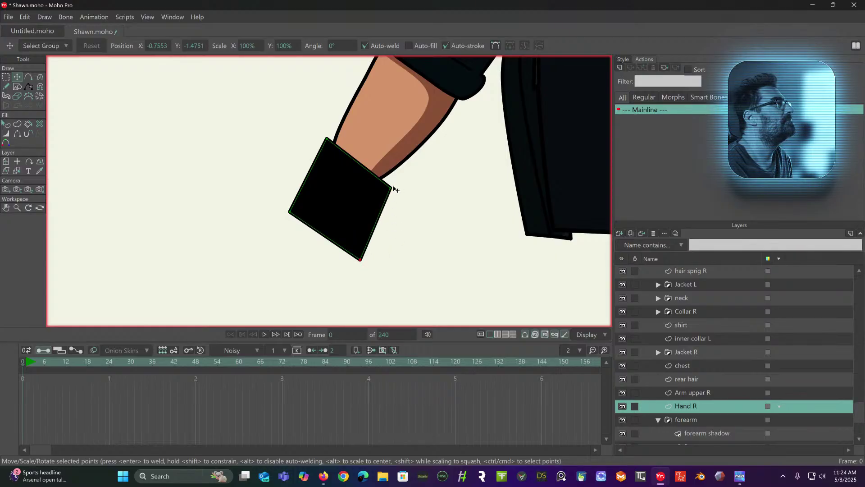
Add a point that bows the hand's wrist edge over the forearm, and a point on each side that pulls the outline in below the wrist.
click(29, 77)
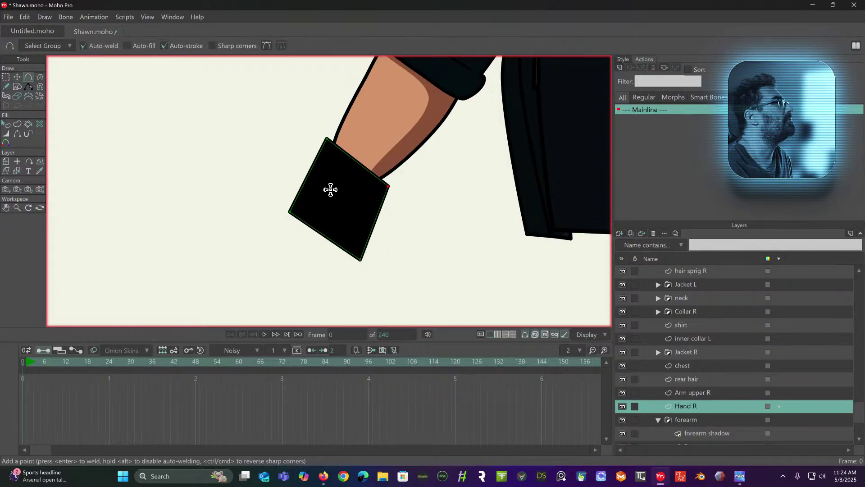
click(360, 153)
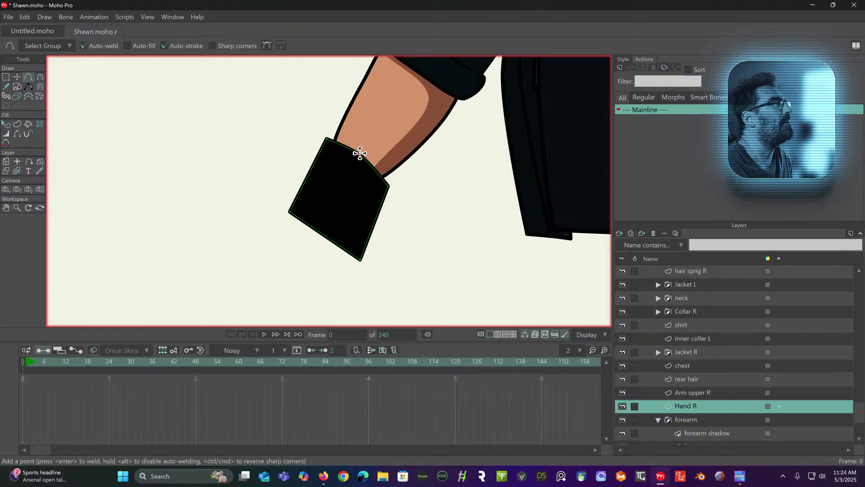
mouse_move(385, 193)
mouse_down()
mouse_move(373, 189)
mouse_move(378, 200)
mouse_up()
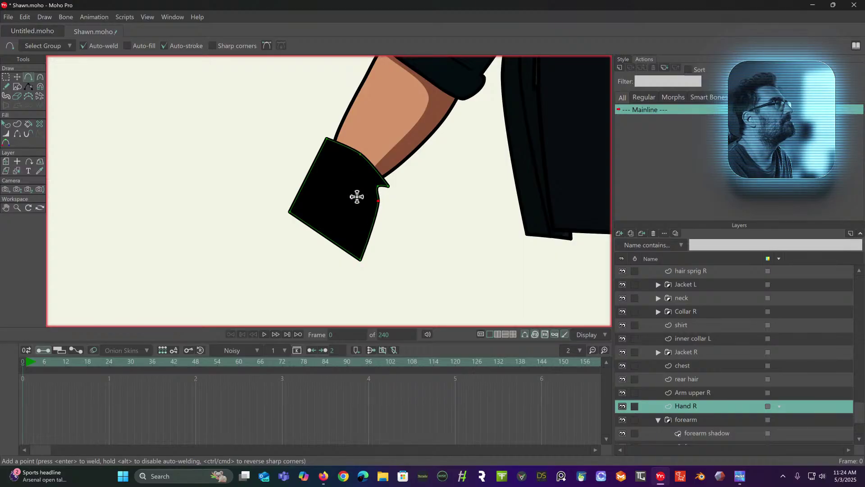
drag(324, 143, 312, 166)
scroll(310, 162, up, 2)
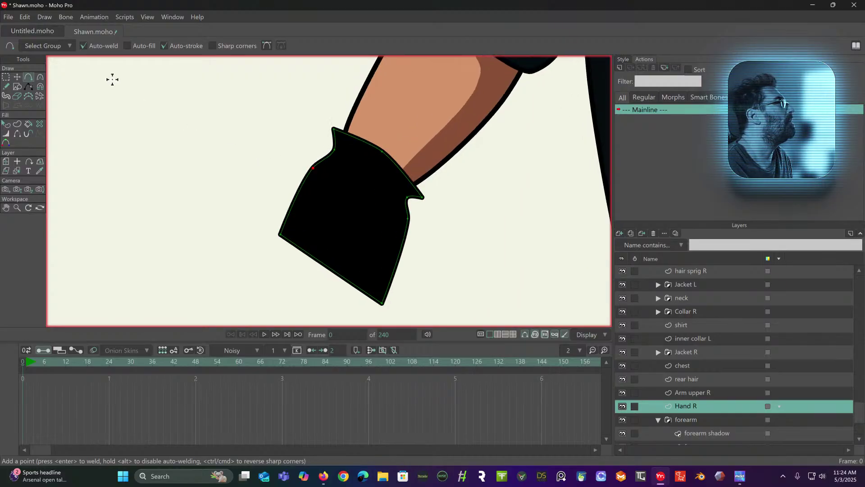
Sharpen the notch point on each side below the wrist and round the wrist edge's middle point to a curvature of about 0.53.
click(5, 77)
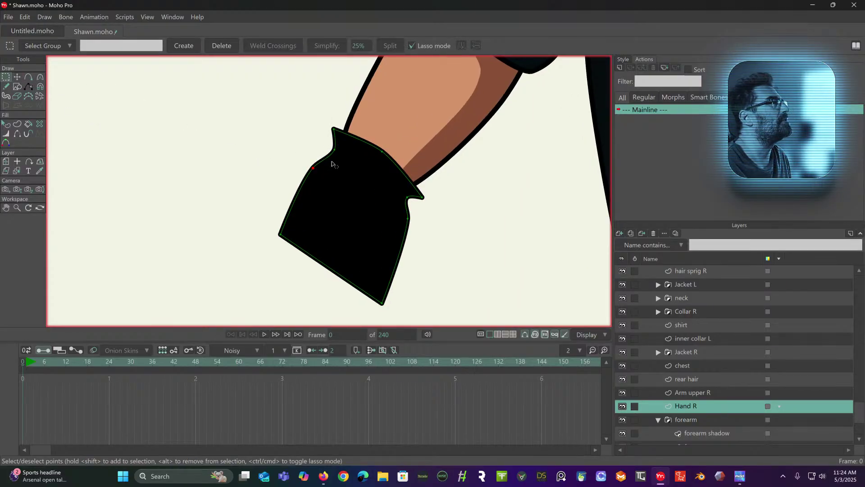
click(334, 150)
click(408, 197)
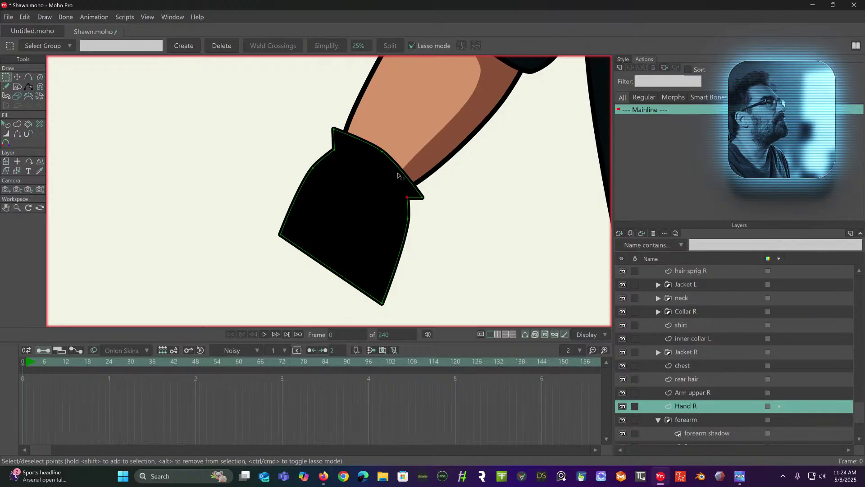
click(382, 151)
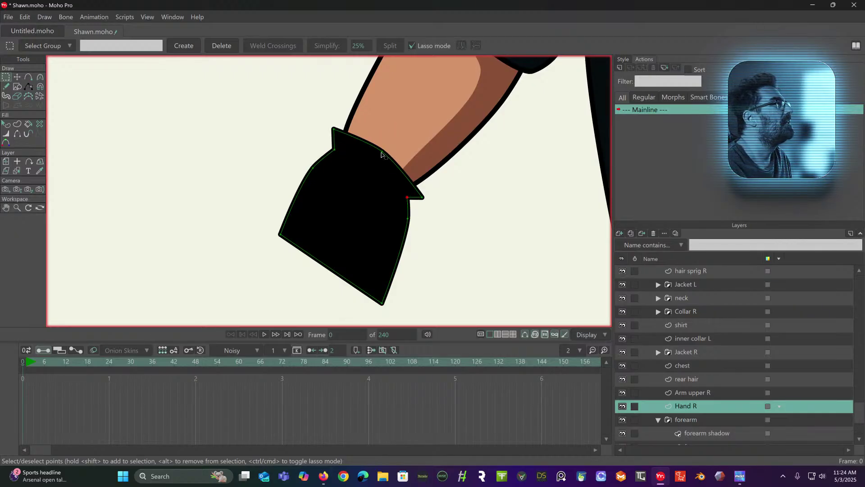
click(40, 78)
drag(382, 155, 403, 156)
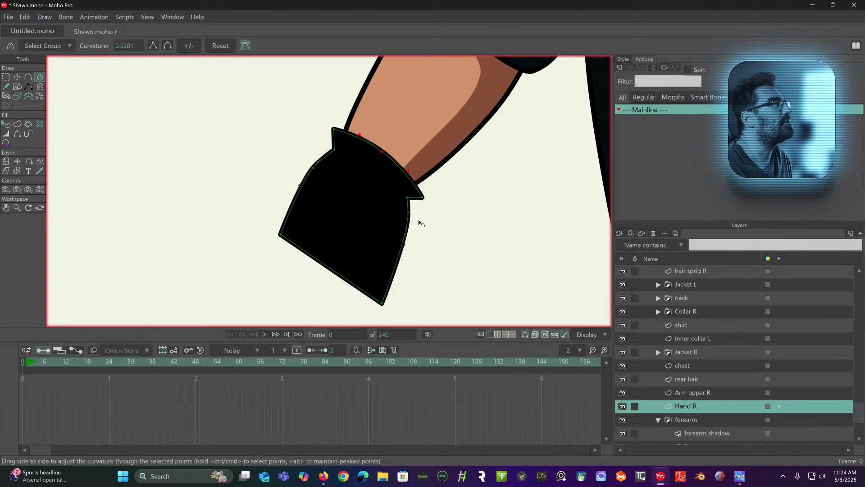
Draw a closed, rounded outline inside the hand shape with added points, extending its lower end slightly past the hand's bottom edge.
scroll(446, 234, down, 3)
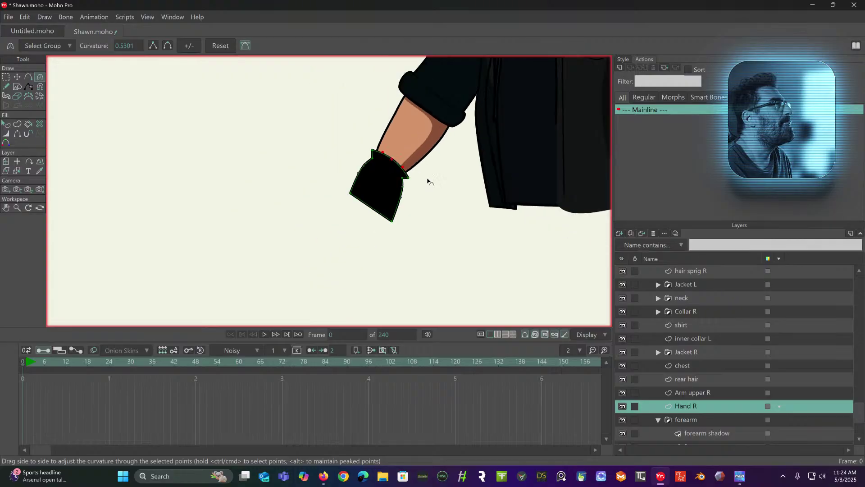
scroll(315, 217, down, 3)
scroll(289, 220, up, 3)
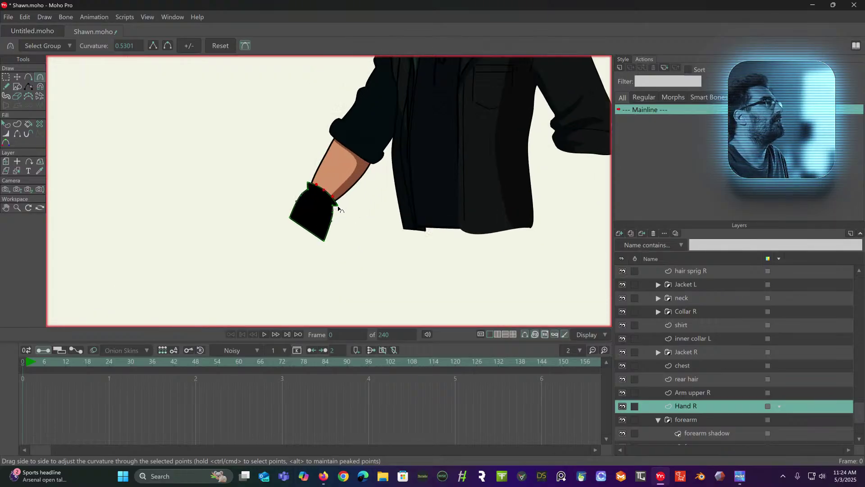
scroll(342, 203, up, 3)
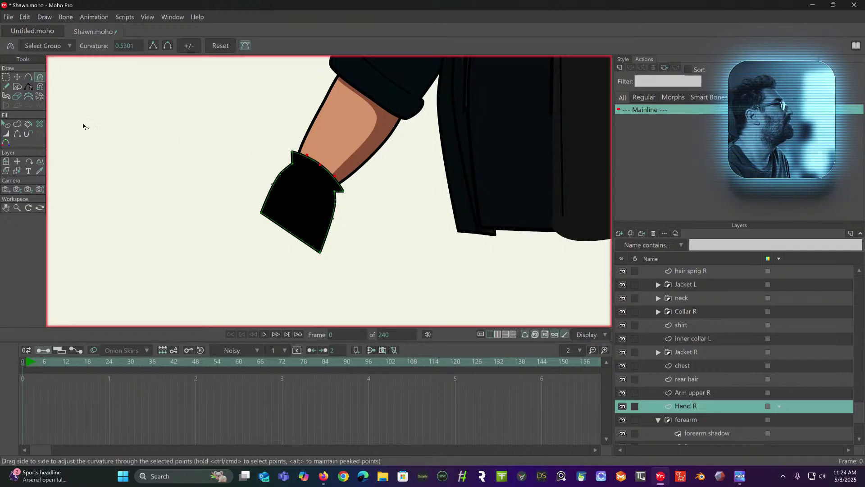
click(29, 77)
scroll(307, 224, up, 2)
mouse_move(312, 163)
mouse_down()
mouse_move(276, 180)
mouse_move(271, 237)
mouse_move(273, 258)
mouse_move(297, 273)
mouse_move(338, 196)
mouse_move(341, 177)
mouse_move(312, 163)
mouse_up()
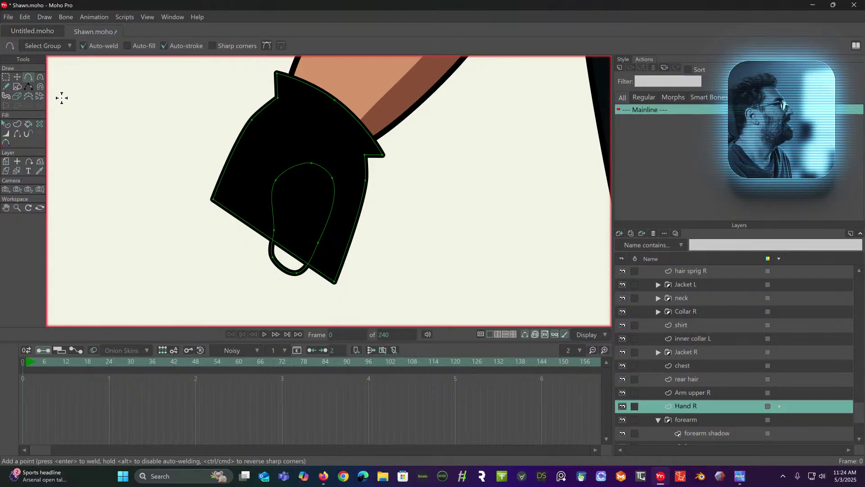
Fill the rounded inner shape on the hand with dark grey 252525, keeping its black stroke.
click(9, 126)
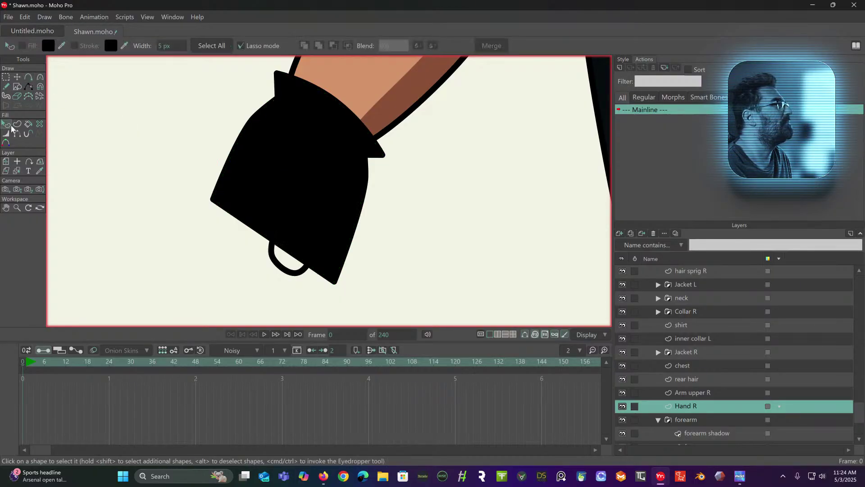
click(277, 260)
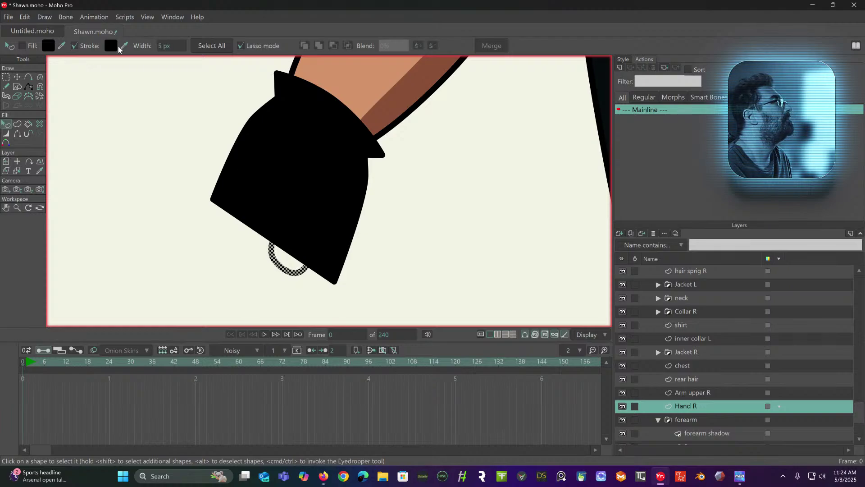
click(25, 46)
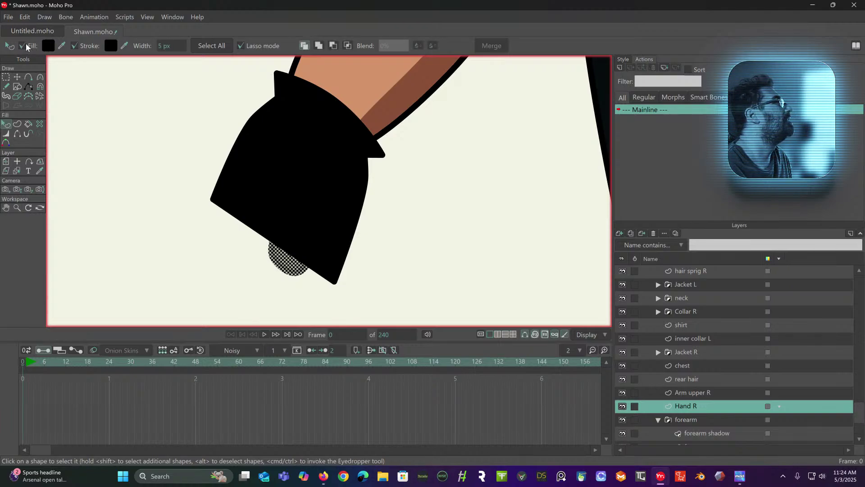
click(50, 44)
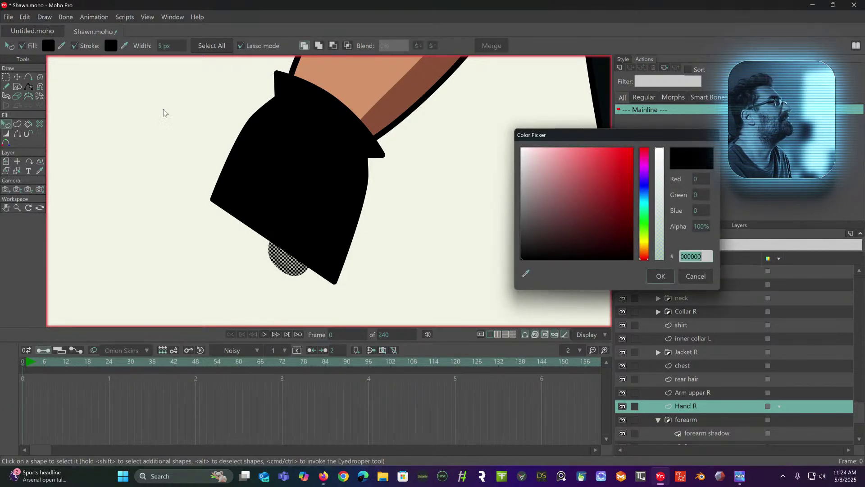
drag(526, 243, 516, 244)
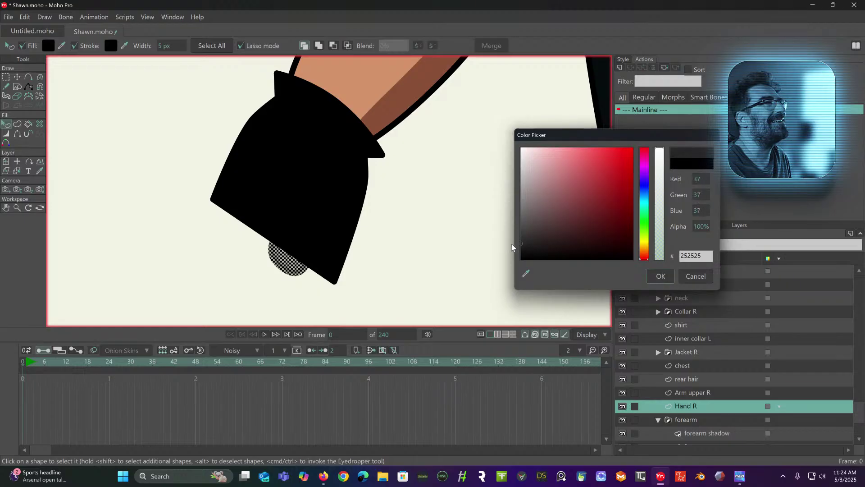
click(653, 274)
click(437, 215)
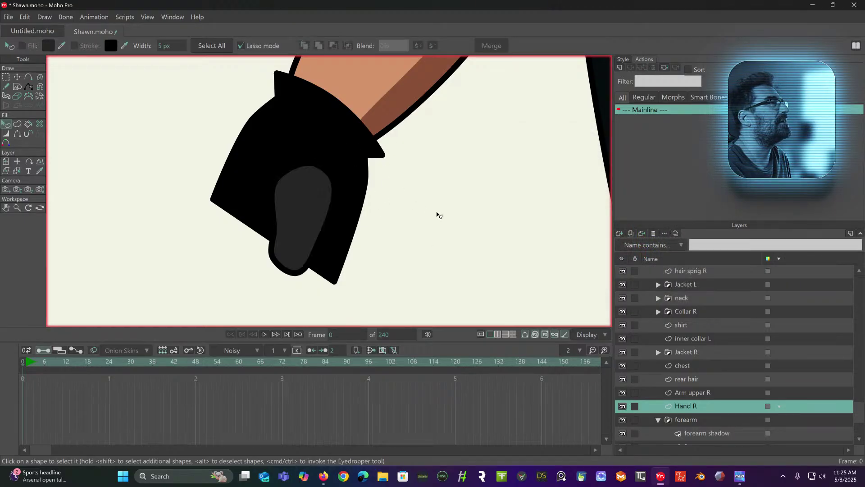
Add a point in the middle of the inner shape's lower end, pulled slightly inward to dent the outline.
scroll(368, 235, down, 2)
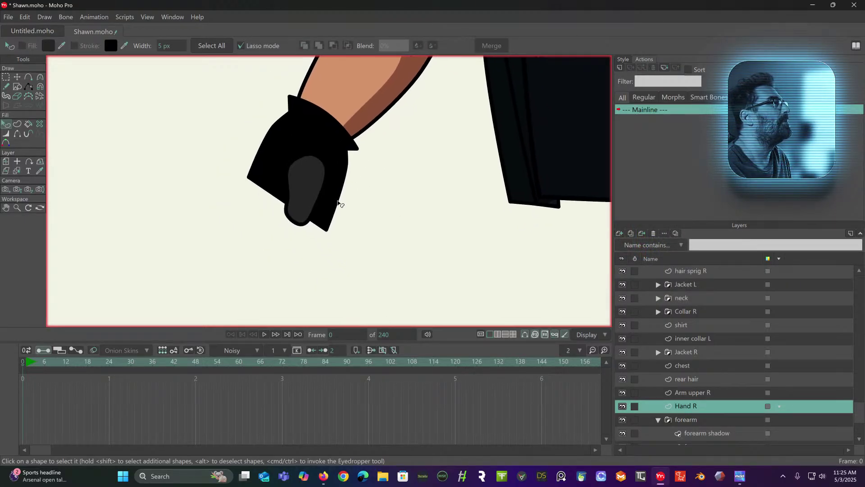
scroll(322, 210, up, 3)
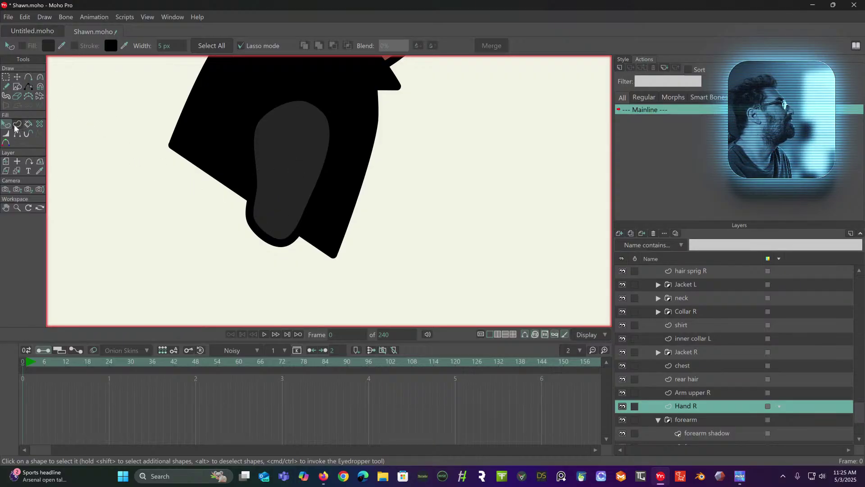
click(17, 78)
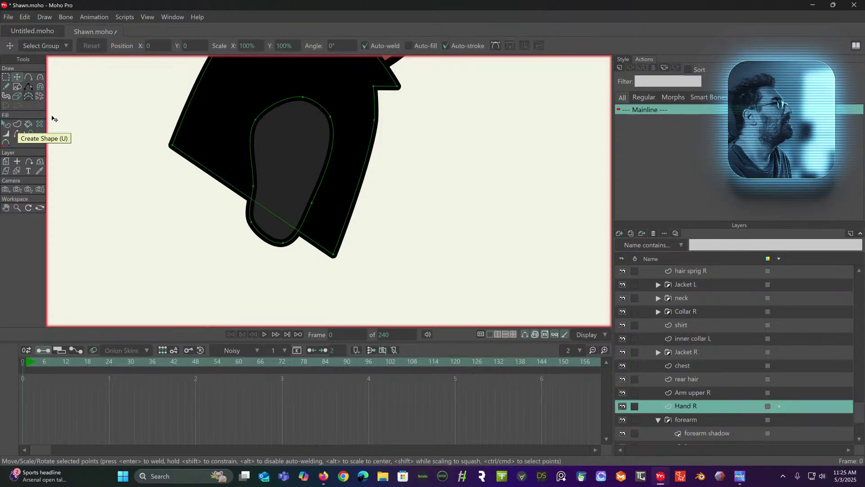
double_click(263, 236)
click(232, 285)
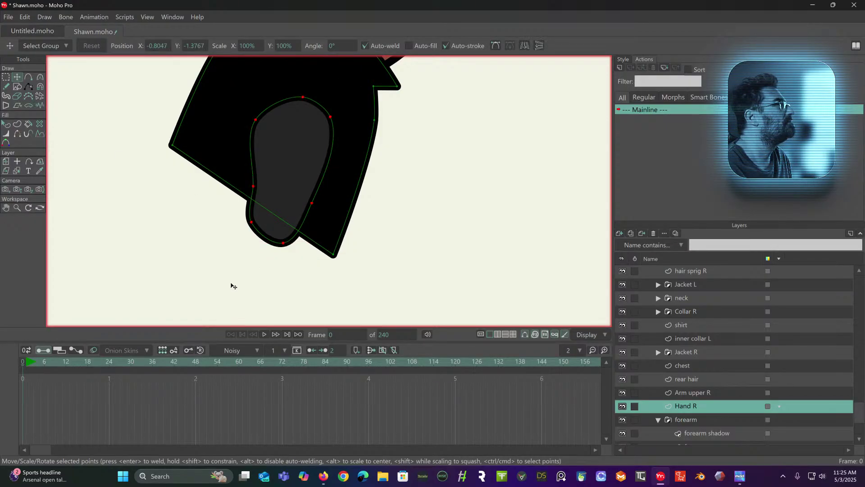
click(39, 79)
click(28, 77)
drag(270, 237, 270, 232)
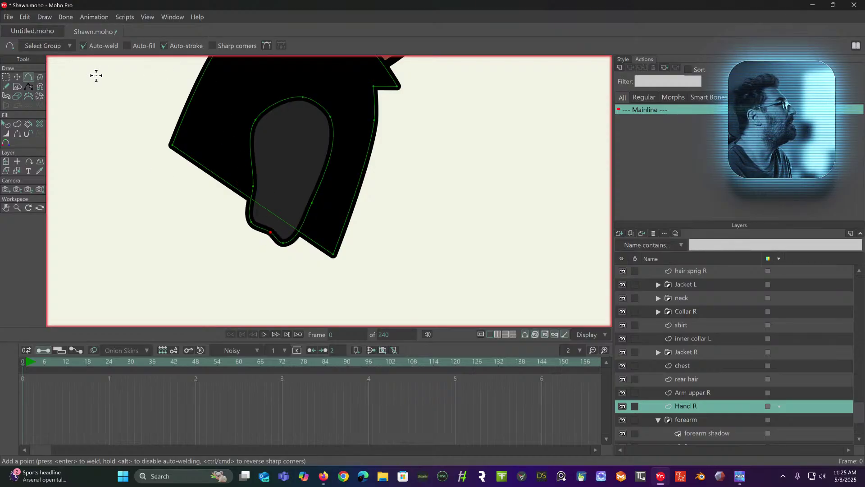
Reduce the curvature of the two points beside the dent so the inner shape's lower end has tight corners.
click(40, 77)
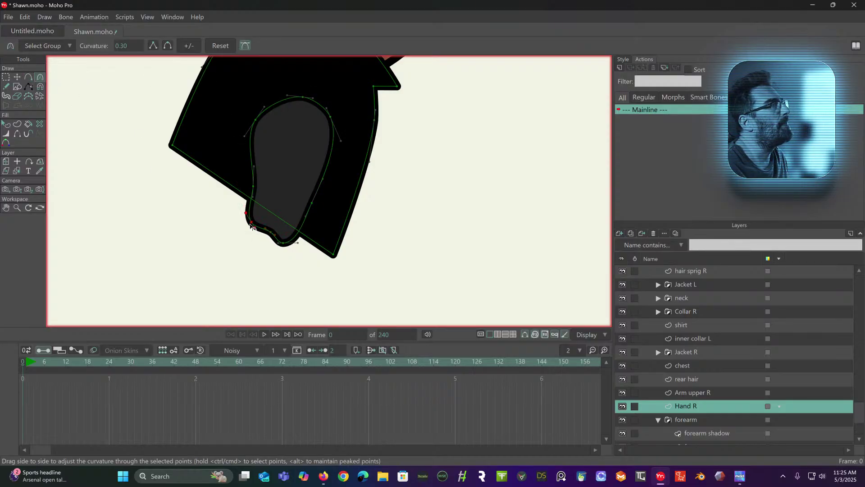
drag(250, 227, 18, 279)
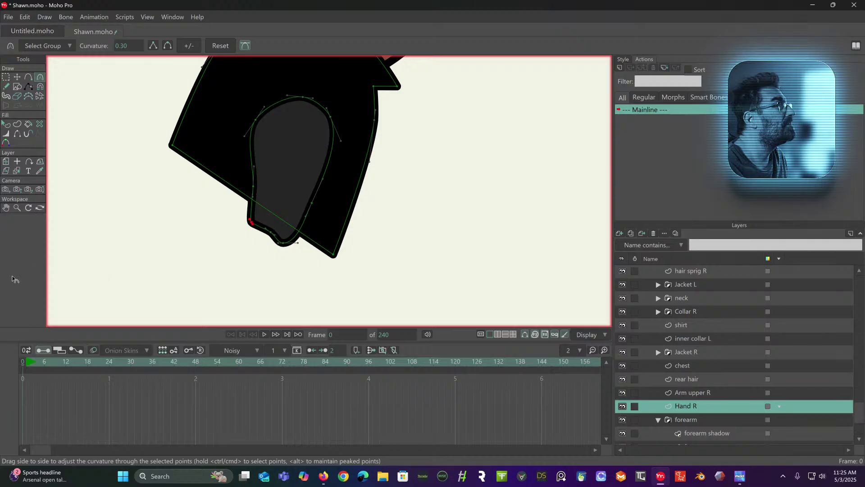
drag(289, 245, 58, 245)
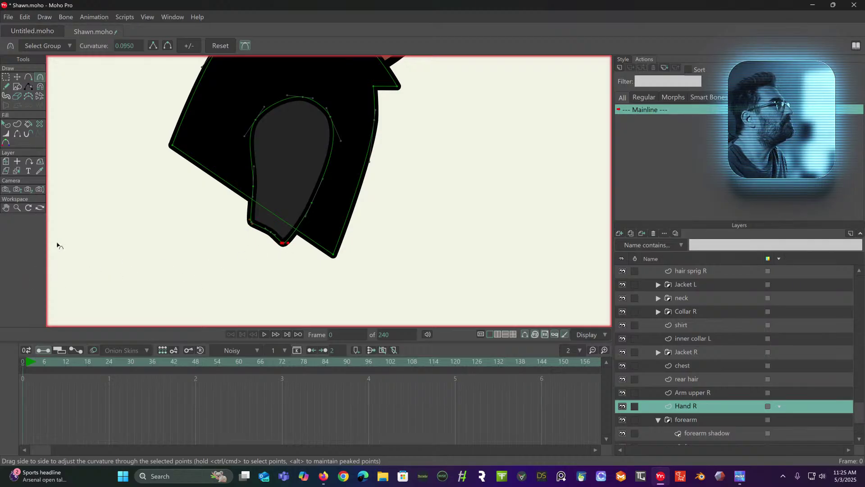
Move the three lower-end points of the grey inner shape up so they sit just inside the hand's bottom edge.
click(17, 86)
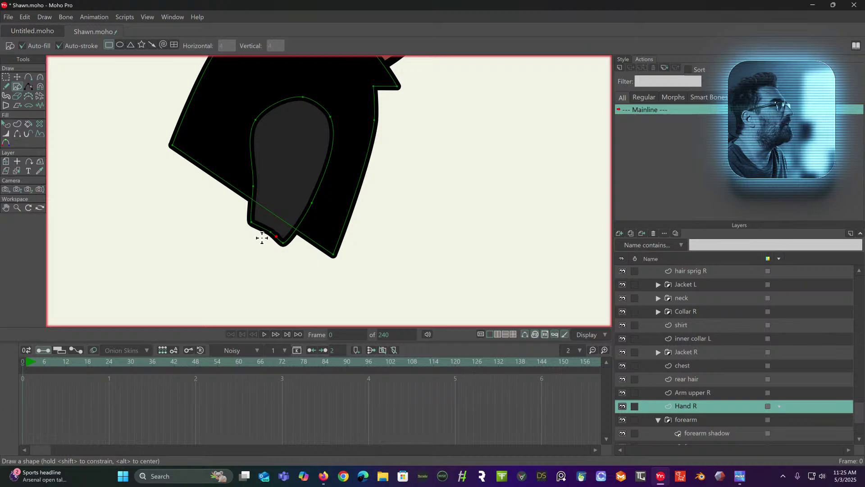
click(19, 78)
double_click(251, 224)
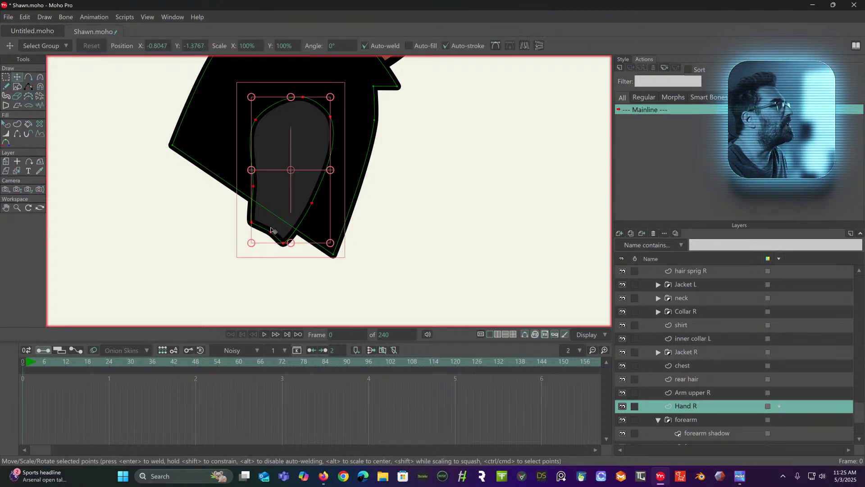
click(286, 255)
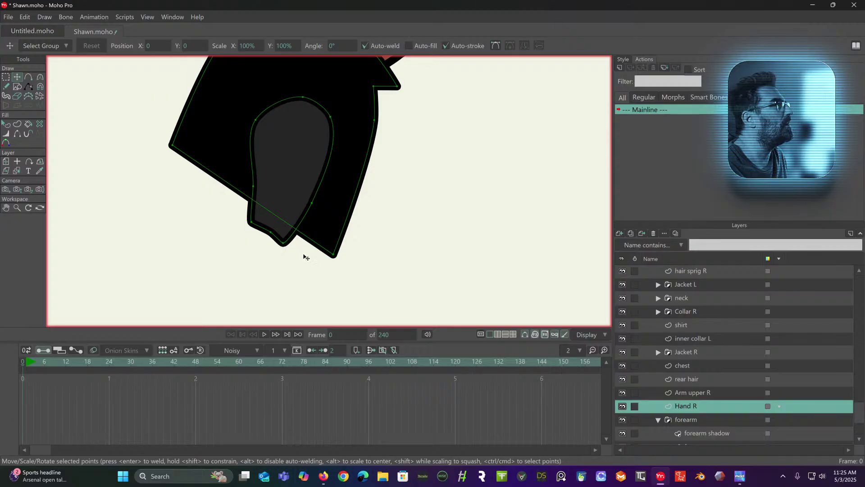
click(11, 78)
mouse_move(234, 224)
mouse_down()
mouse_move(326, 258)
mouse_move(313, 214)
mouse_up()
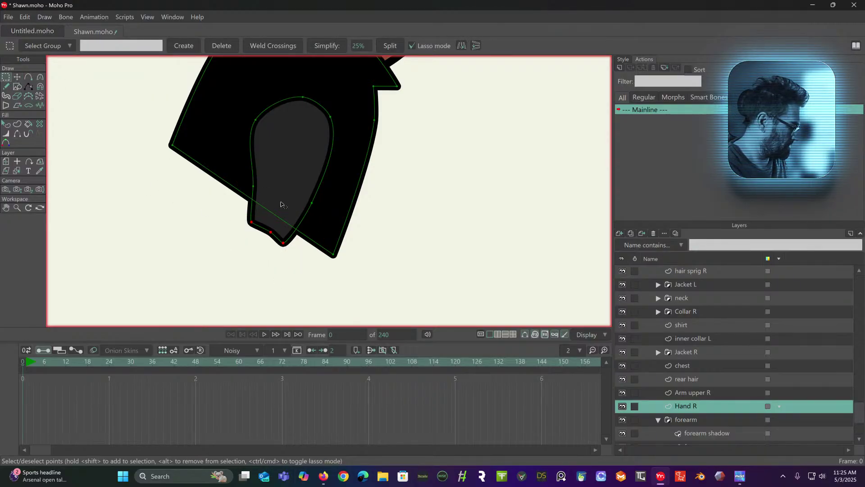
click(17, 79)
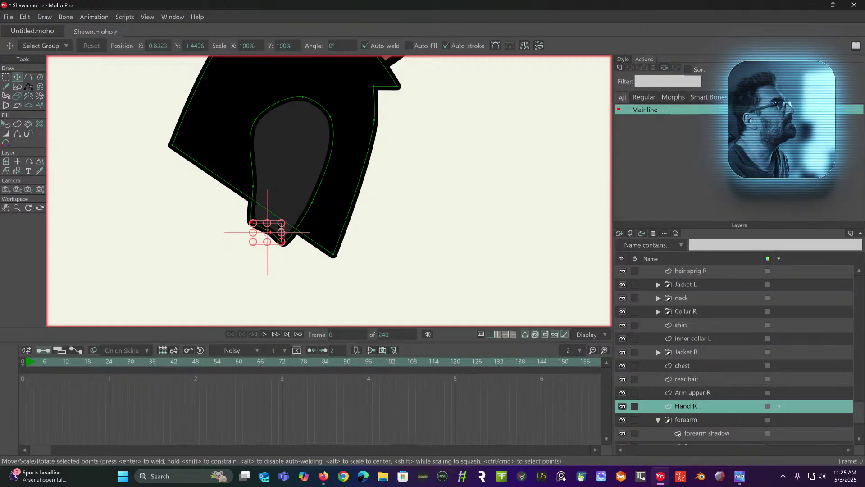
drag(279, 231, 288, 205)
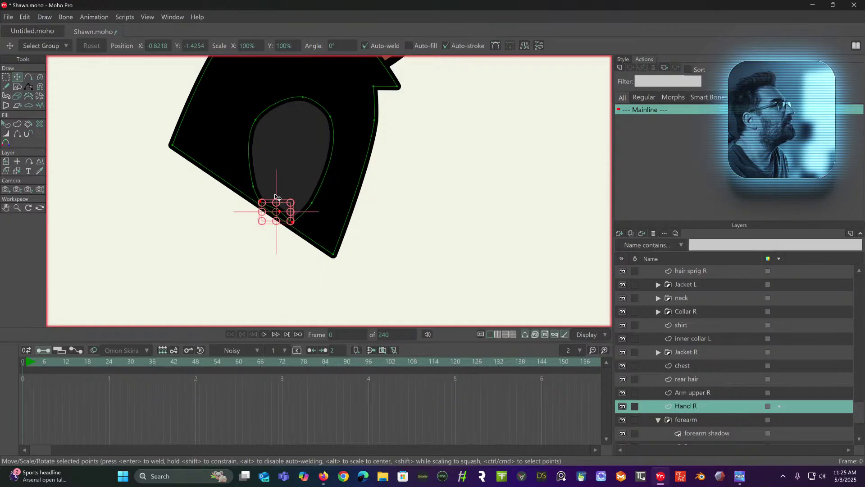
Shift the grey shape's lower left side point up and inward, and its lowest corner slightly right to straighten the end.
double_click(253, 184)
click(201, 216)
drag(255, 189, 261, 182)
click(378, 215)
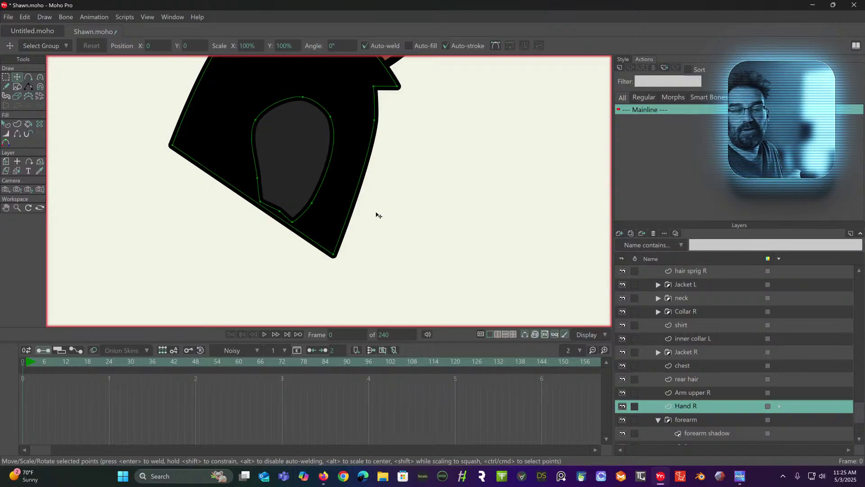
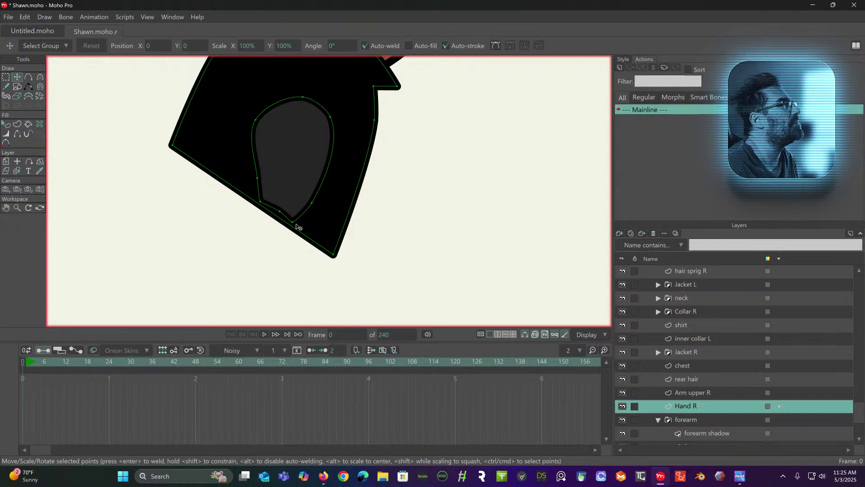
drag(294, 224, 300, 225)
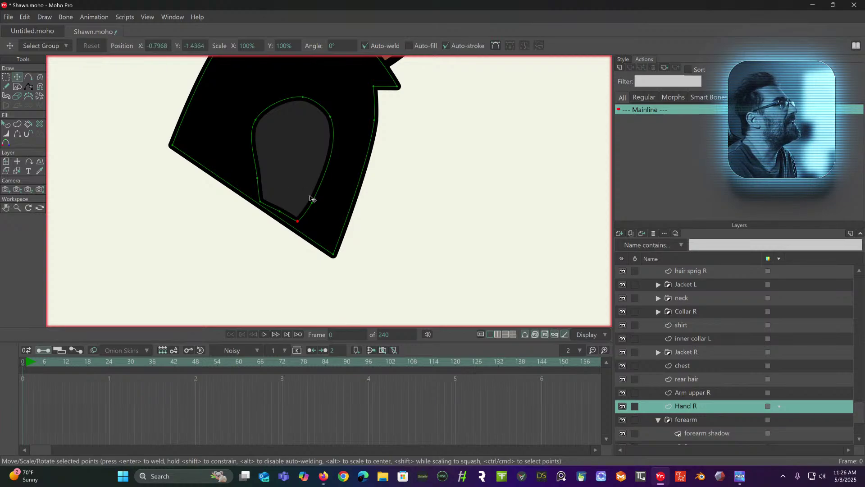
Pull the hand outline's left side point slightly outward and raise the hand's lower right corner.
drag(310, 197, 301, 239)
drag(236, 113, 229, 127)
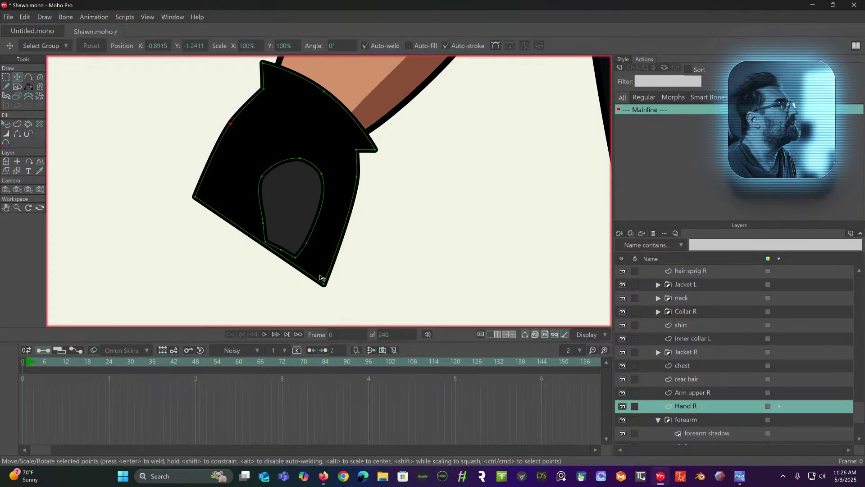
drag(325, 280, 328, 270)
drag(327, 266, 327, 260)
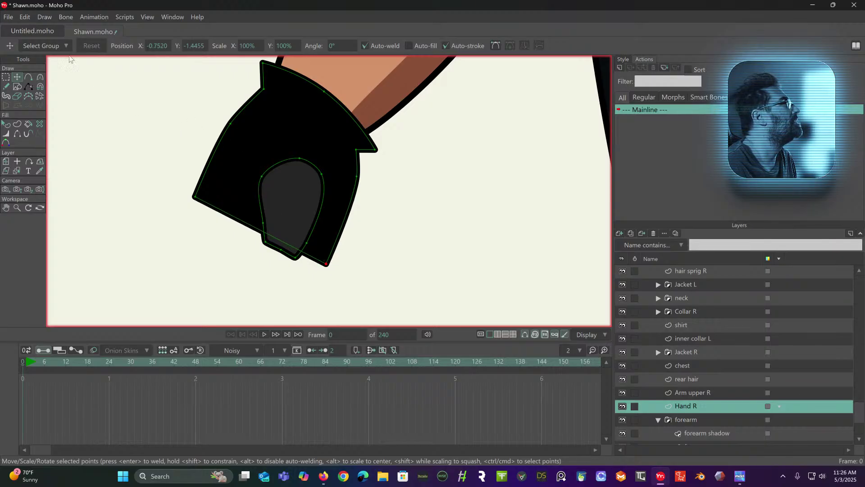
Add three points along the hand's bottom edge, near each corner and left of the grey shape, bowing the edge outward.
click(28, 77)
click(208, 211)
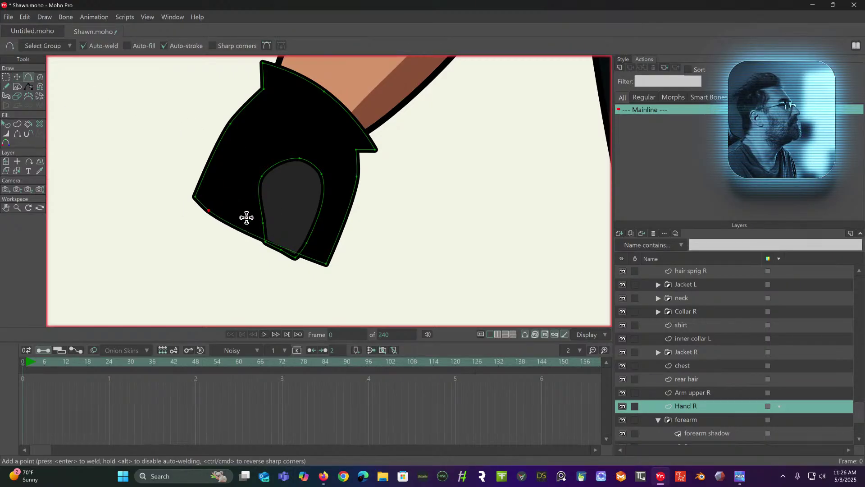
click(251, 232)
click(315, 260)
Move the hand's lower right corner point up and inward beside the grey shape, leaving the neighbouring point as the lowest tip.
click(16, 78)
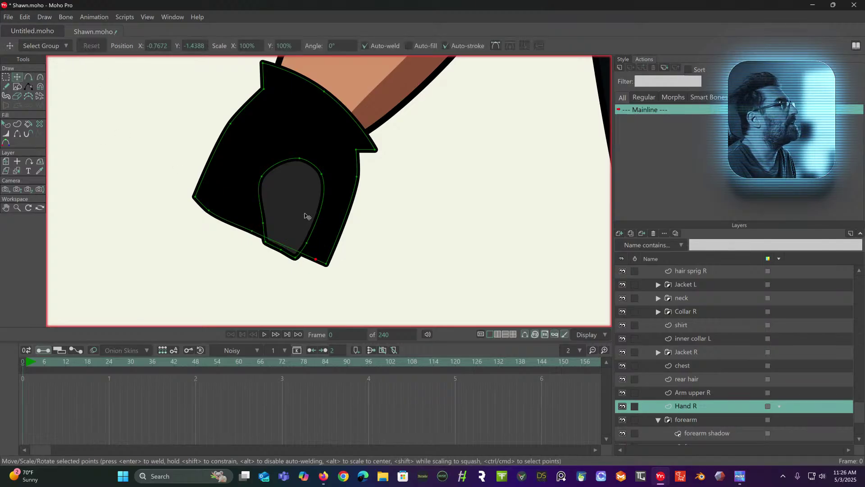
drag(325, 264, 318, 232)
drag(318, 263, 317, 244)
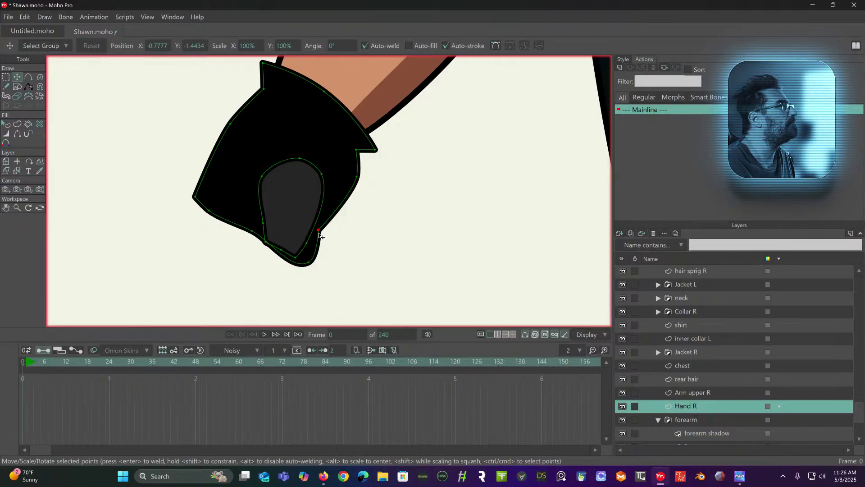
Try smoothing all the points of the hand outline, then undo it.
key(ctrl+a)
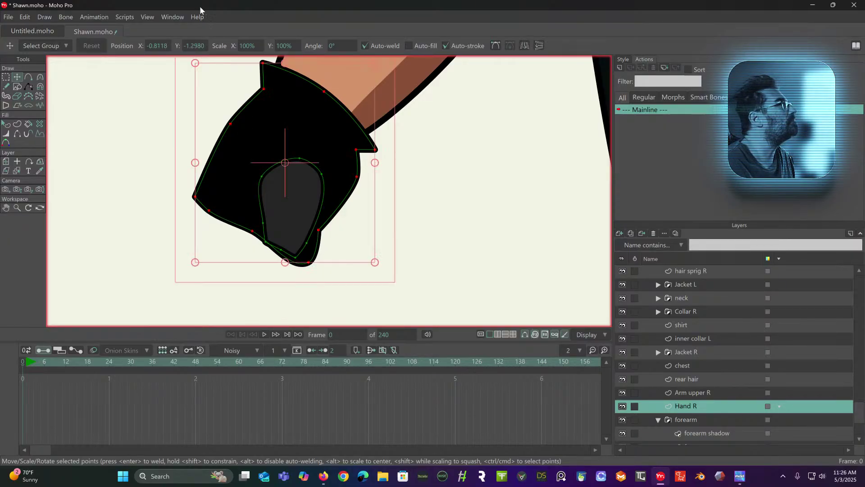
click(39, 79)
click(167, 46)
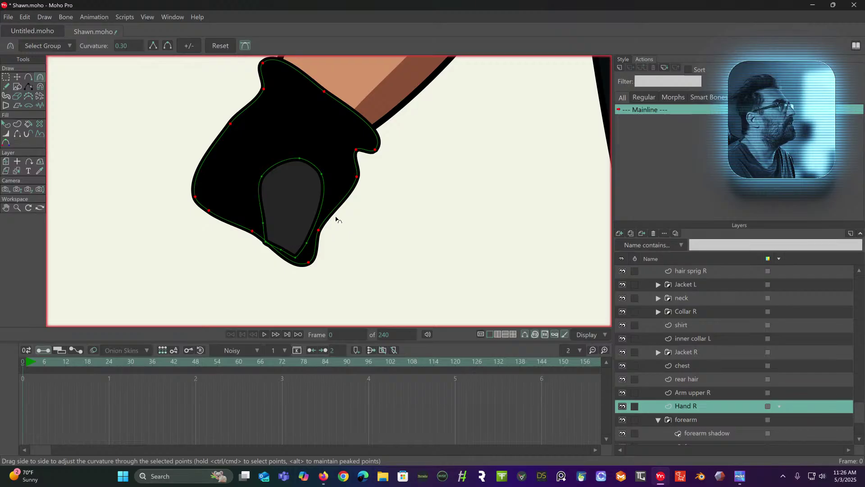
key(ctrl+z)
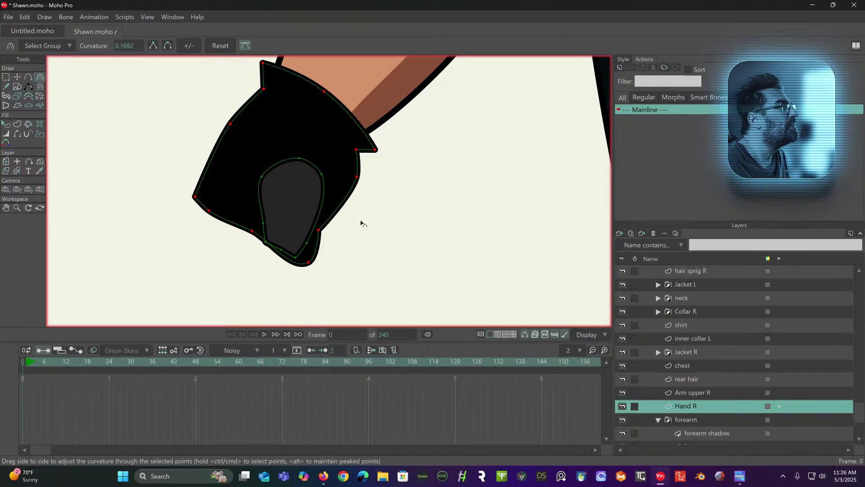
Smooth the point on the hand's lower right side and turn the lowest tip into a sharp corner with zero curvature.
click(6, 77)
click(76, 140)
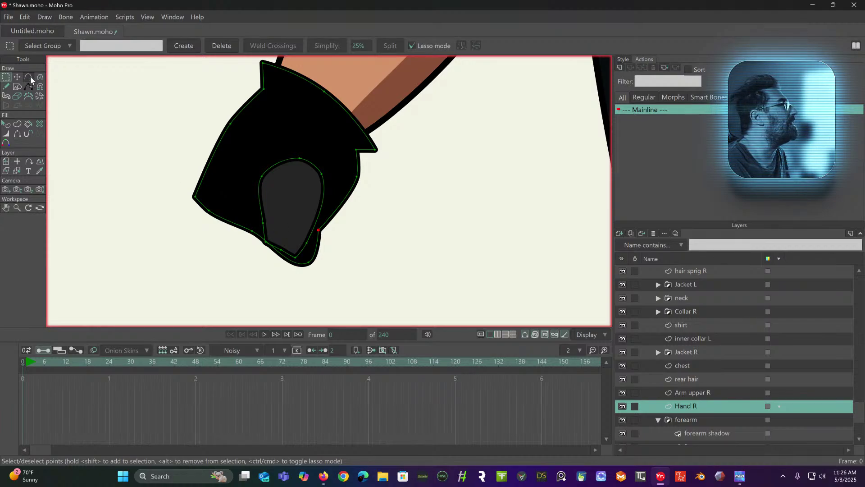
click(41, 82)
click(168, 45)
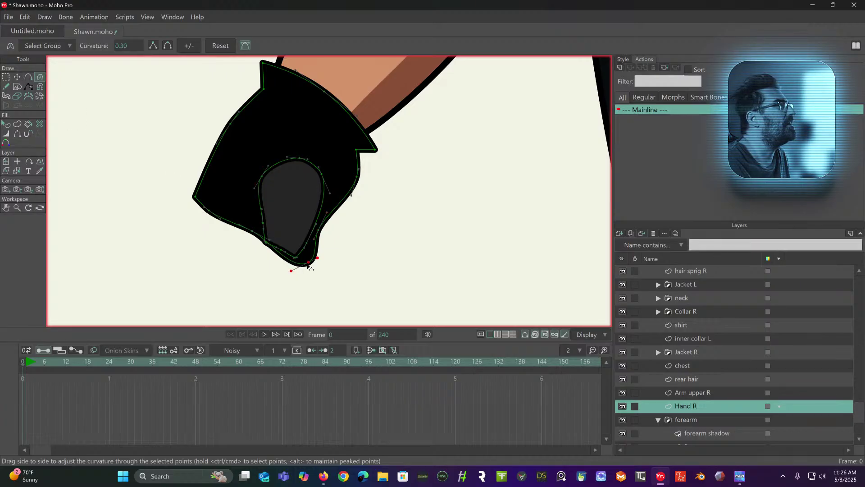
click(153, 47)
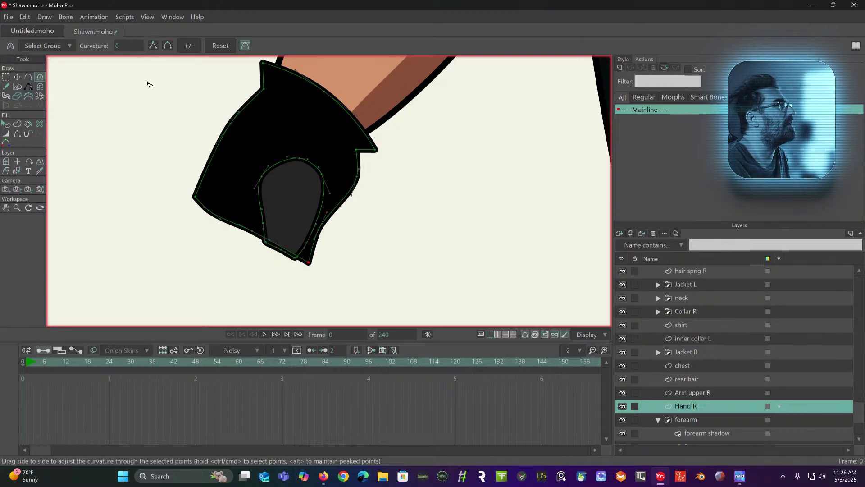
click(17, 76)
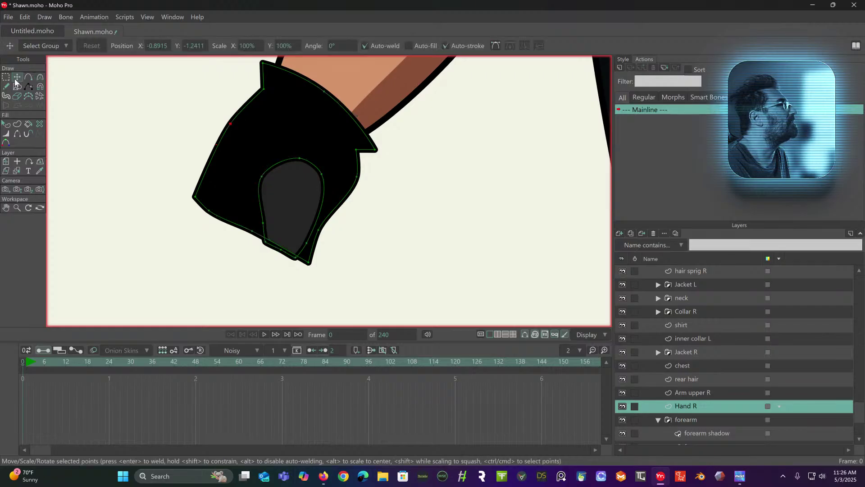
Slide the point on the hand's lower edge, left of the grey shape, up toward the lower left corner to even out the edge.
click(257, 244)
drag(261, 247, 241, 235)
scroll(240, 234, down, 5)
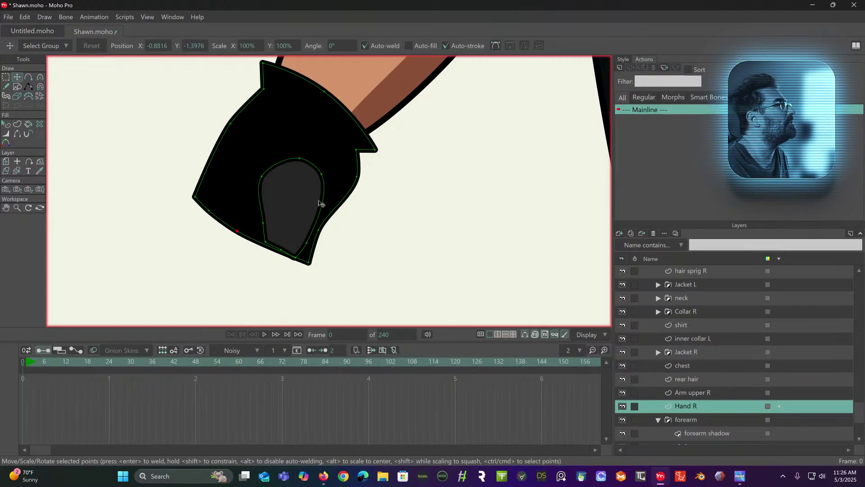
Move the whole grey shape slightly up and left within the black hand, then deselect it.
scroll(318, 223, up, 5)
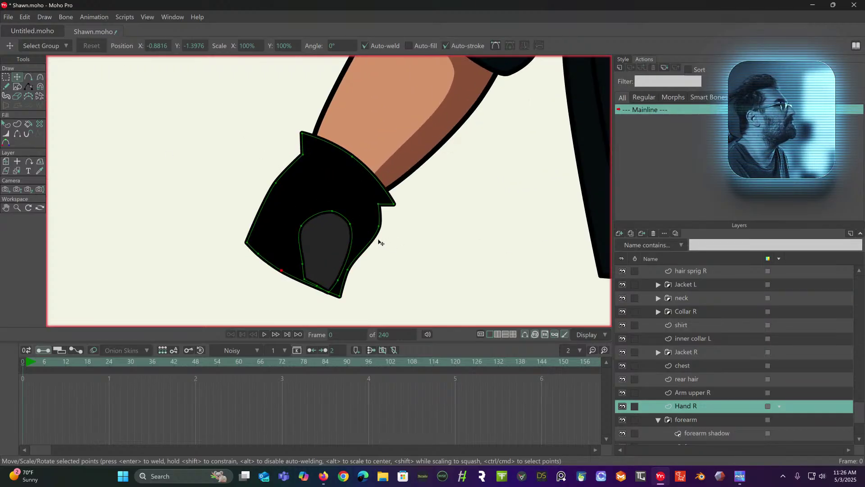
double_click(326, 214)
mouse_move(327, 213)
mouse_down()
mouse_move(328, 228)
mouse_move(311, 219)
mouse_up()
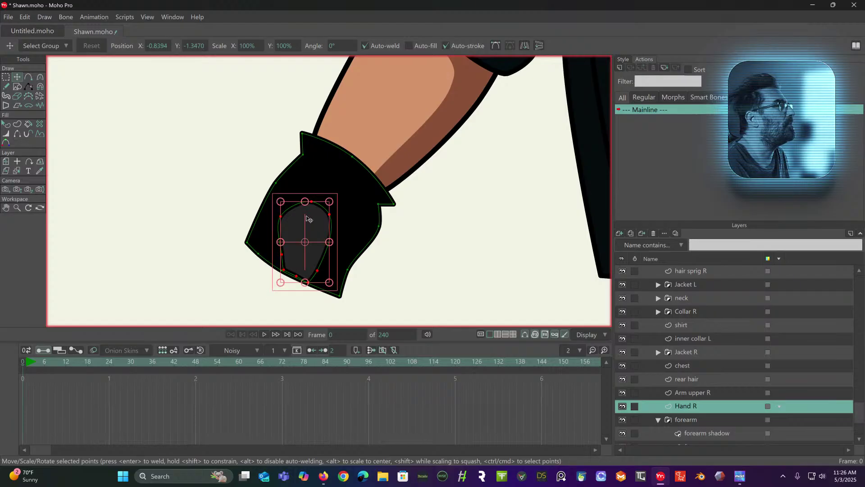
click(116, 142)
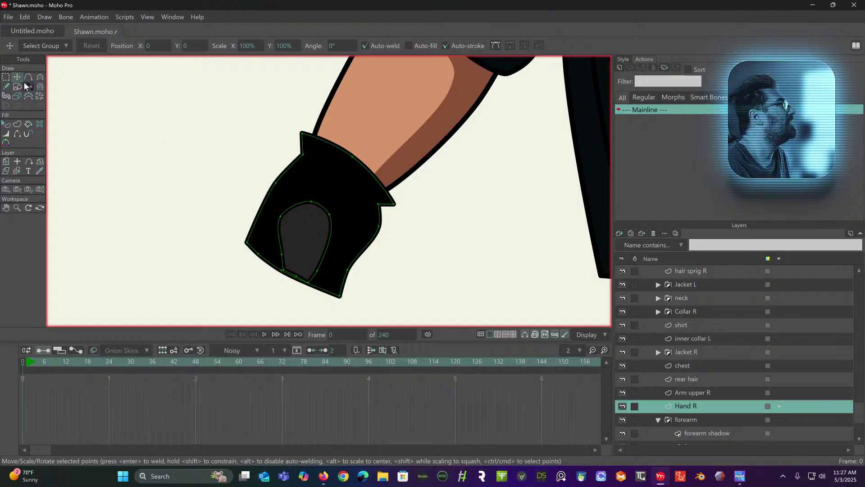
Refine the hand outline by pulling the lower left corner area inward, raising the lowest tip slightly and nudging the upper left side point outward.
drag(244, 249, 264, 263)
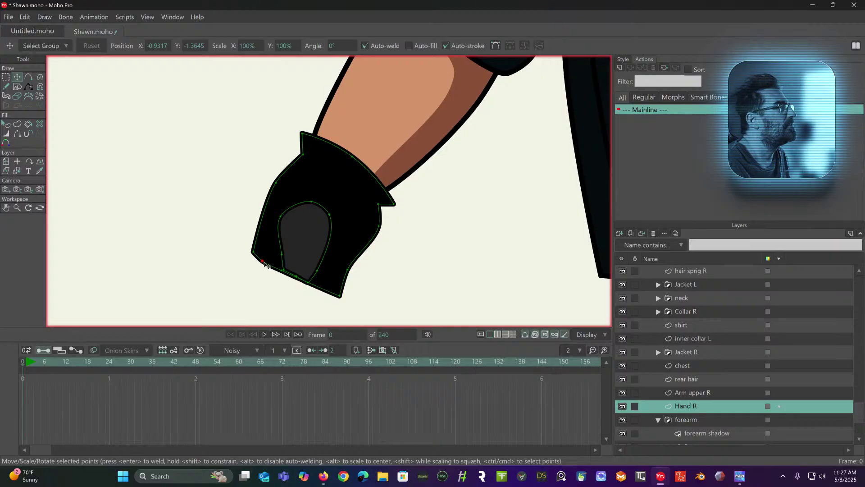
drag(340, 302, 339, 299)
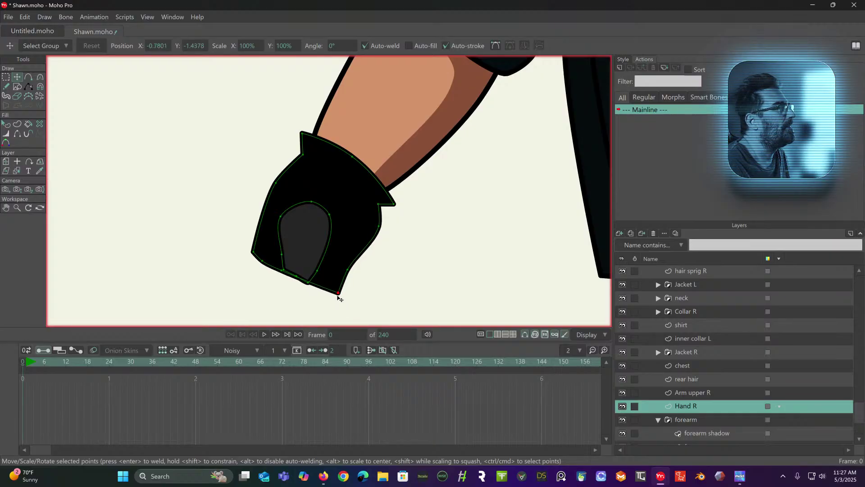
mouse_move(276, 183)
mouse_down()
mouse_move(284, 191)
mouse_move(271, 189)
mouse_up()
scroll(344, 223, down, 4)
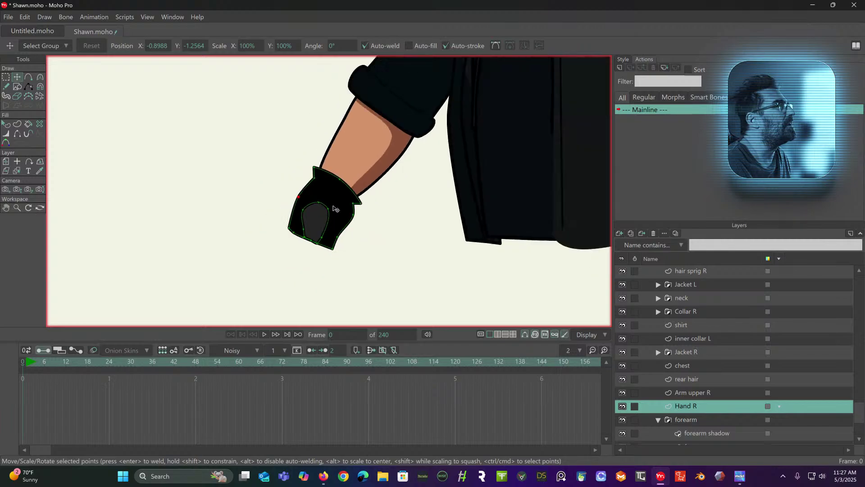
scroll(339, 181, up, 3)
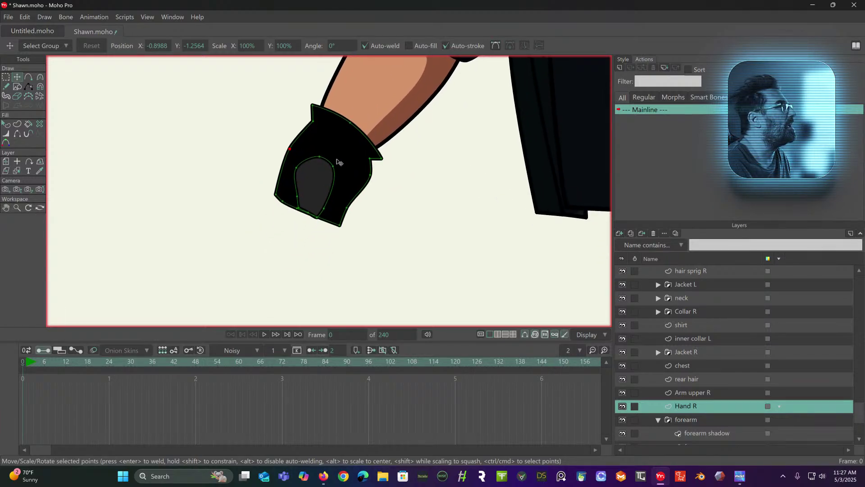
Select the entire grey shape and cut it out of the Hand R layer.
scroll(339, 181, up, 2)
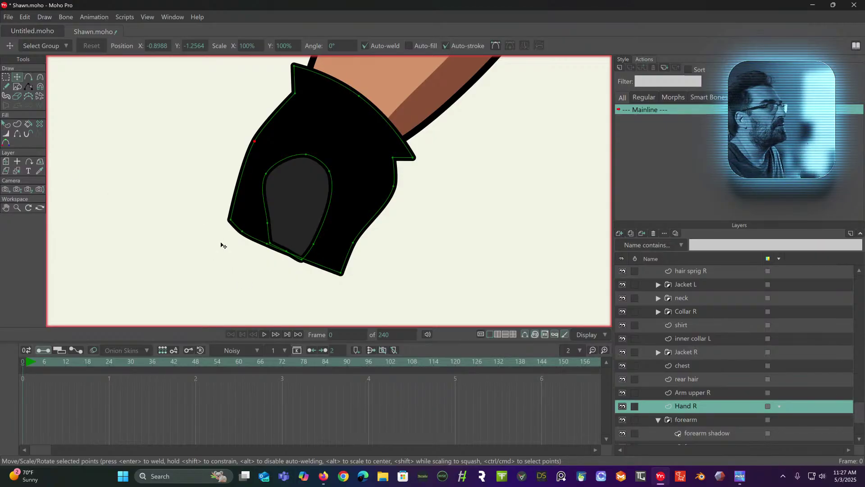
click(290, 193)
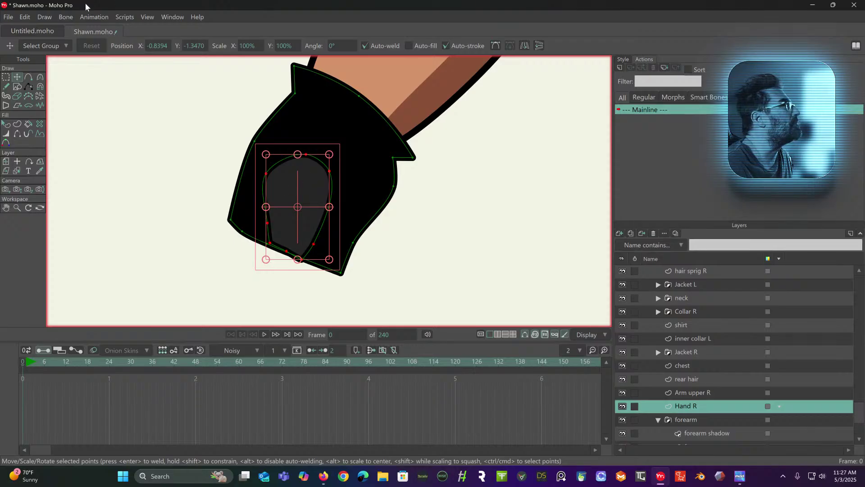
click(31, 22)
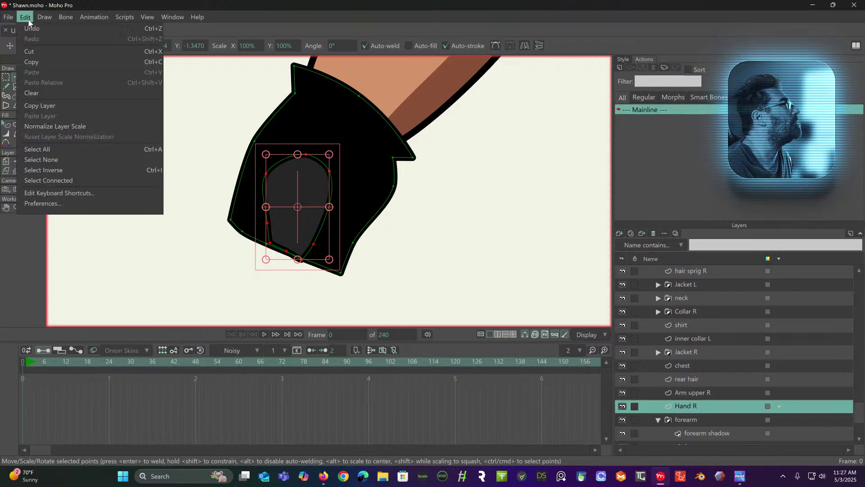
click(32, 51)
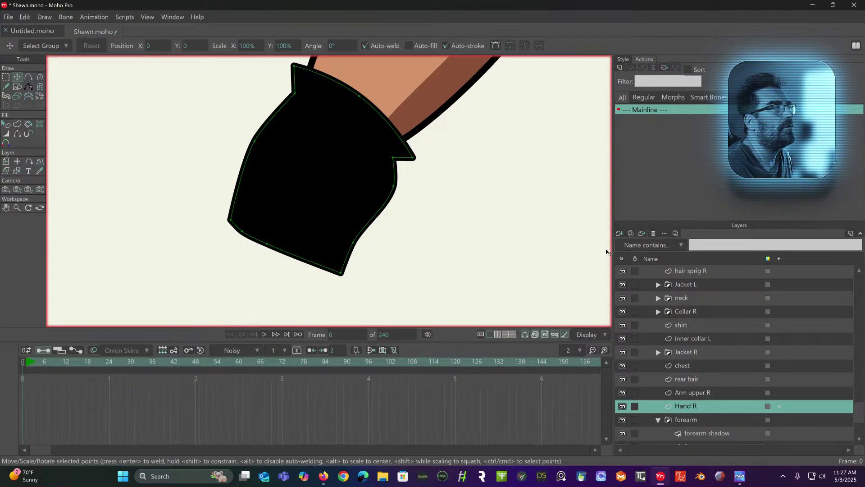
Add a new vector layer directly above Hand R and name it thumb.
click(620, 234)
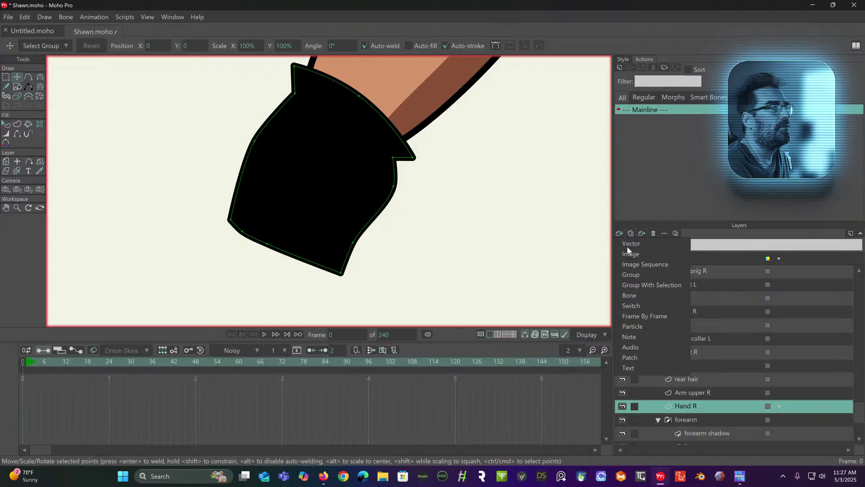
click(626, 246)
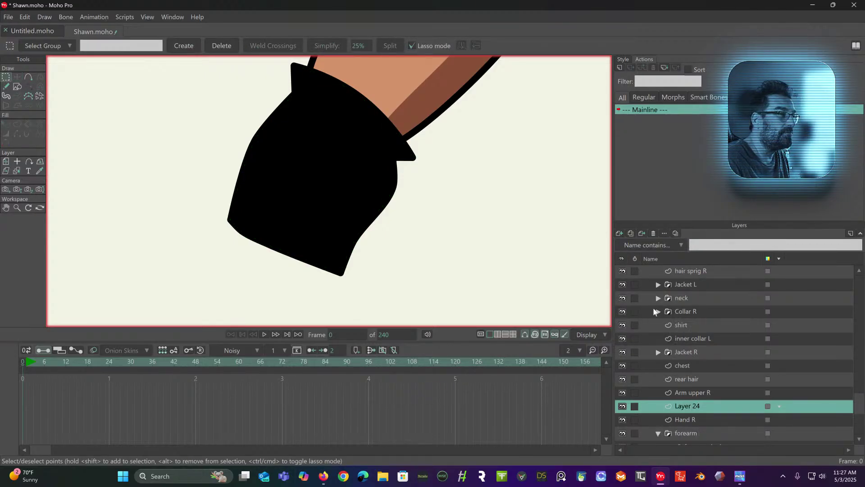
double_click(693, 408)
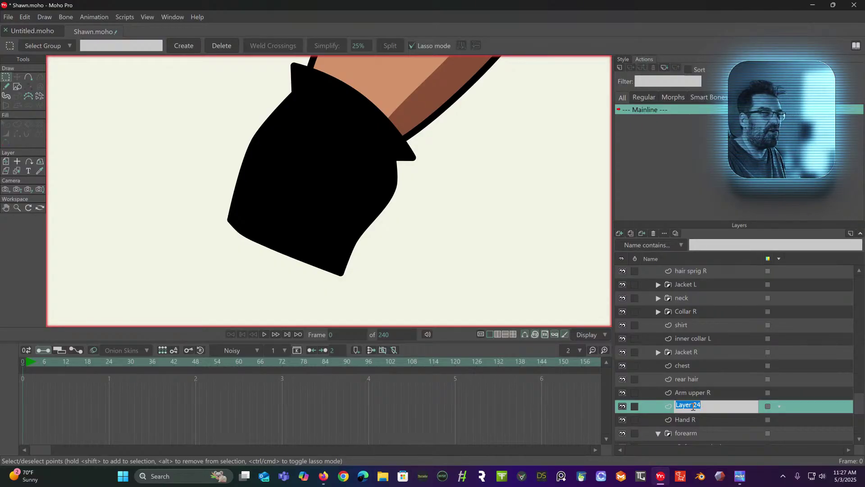
text(thumb)
key(Return)
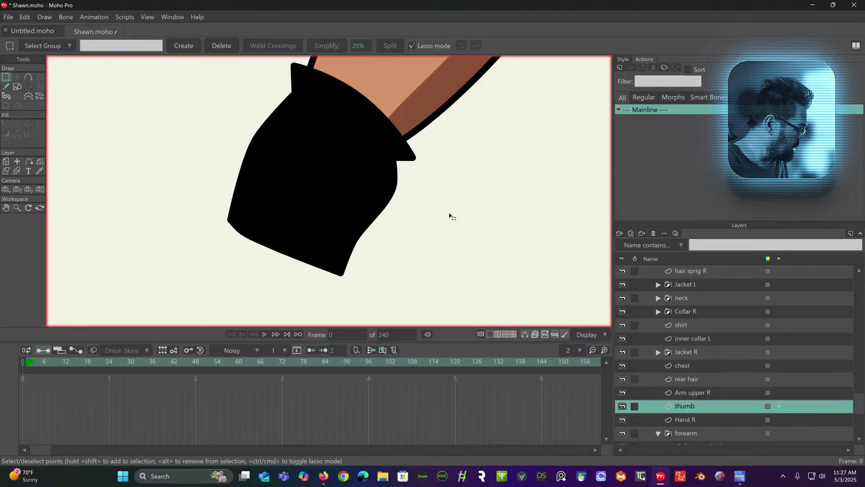
Add a new vector layer directly above the thumb layer and name it index.
key(t)
click(433, 223)
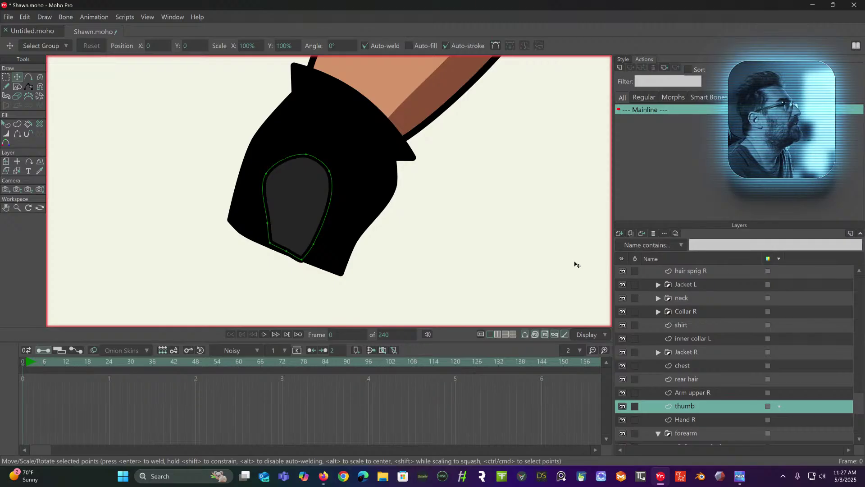
drag(498, 263, 507, 243)
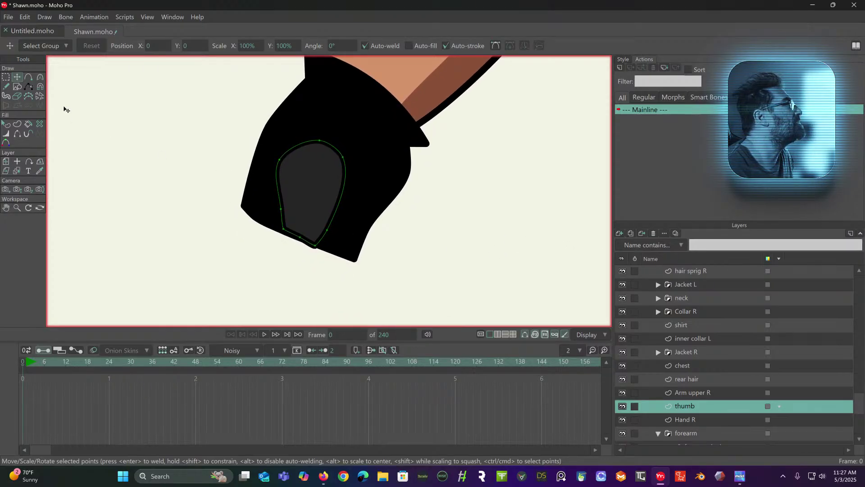
click(621, 233)
click(626, 246)
key(Return)
double_click(689, 406)
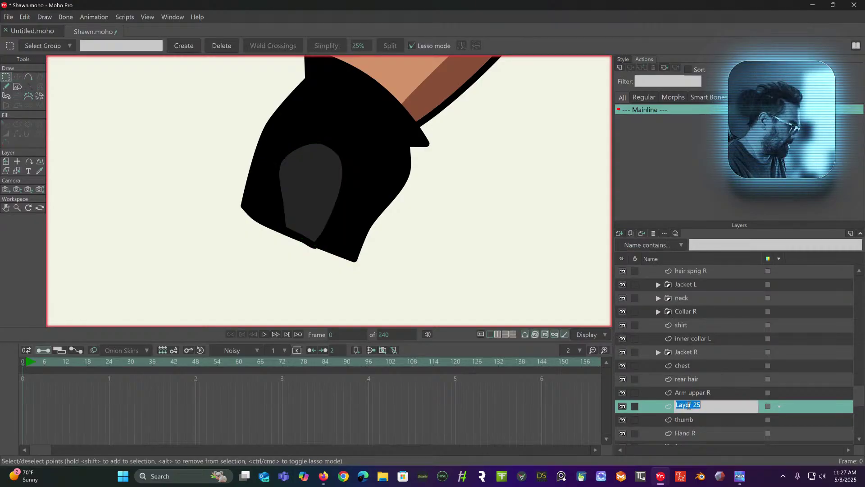
text(indes)
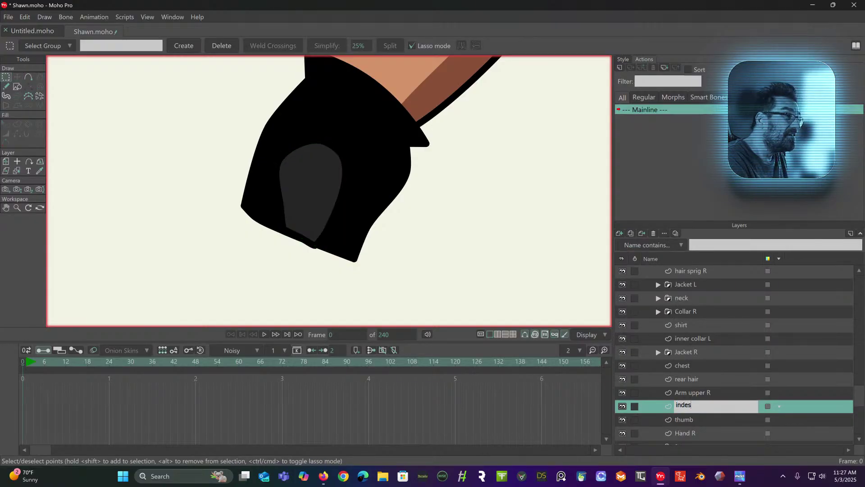
key(Return)
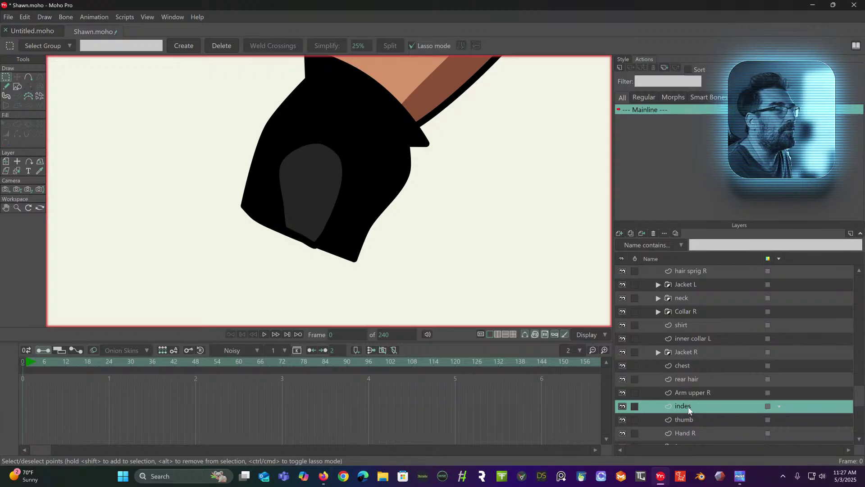
double_click(689, 407)
click(701, 406)
key(shift+Left)
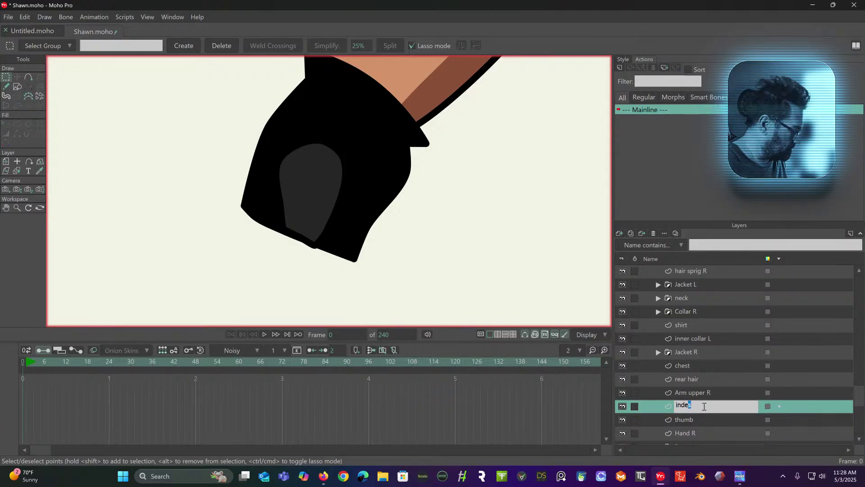
text(x)
key(Return)
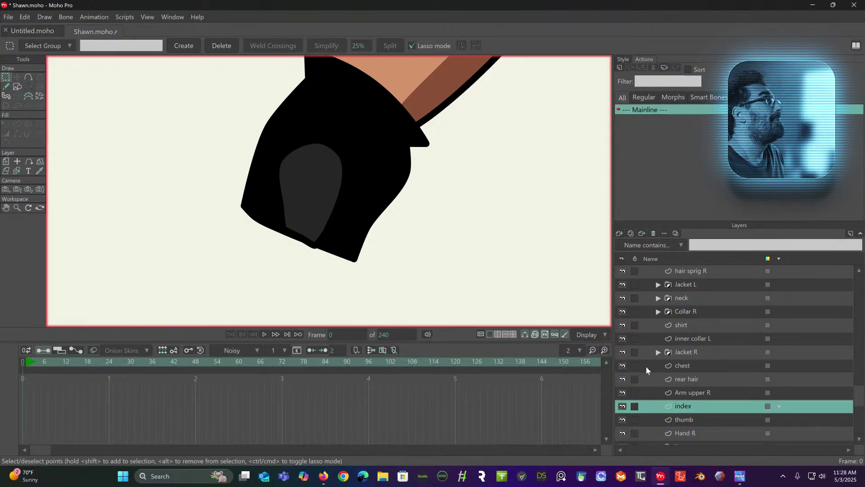
Draw a filled rectangle at the glove's lower-left corner and move its corner points into a slanted finger sleeve following the glove's edge.
click(18, 87)
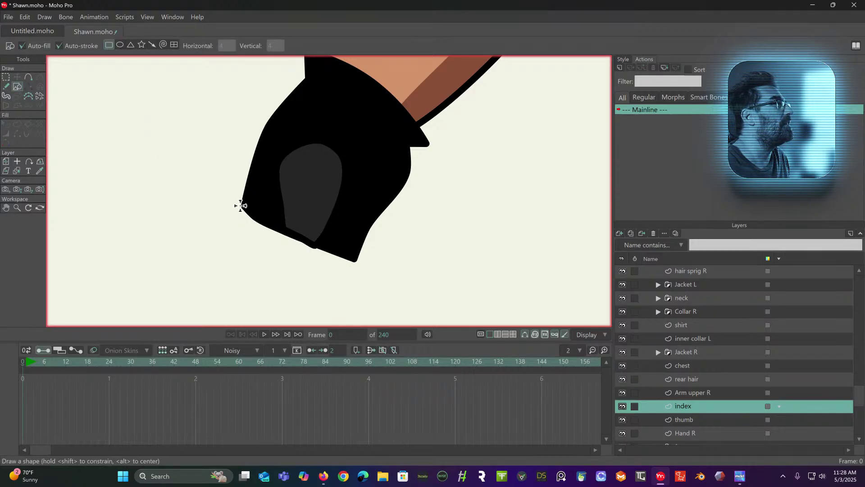
drag(240, 206, 284, 255)
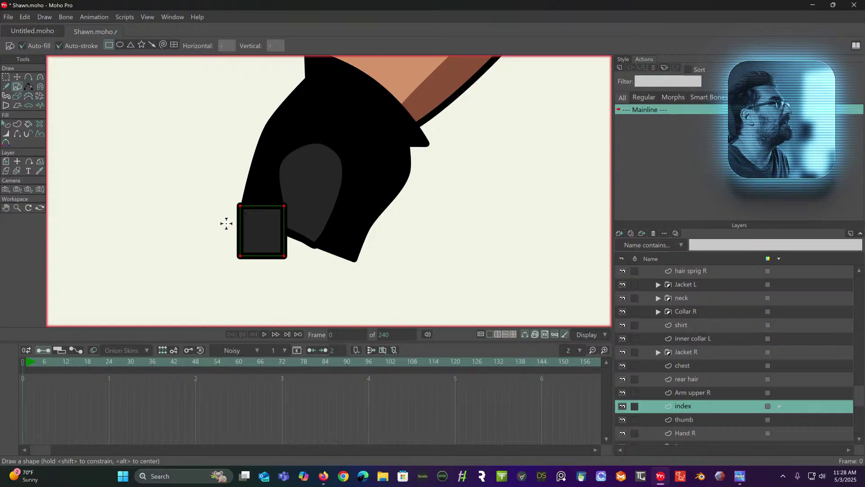
click(18, 77)
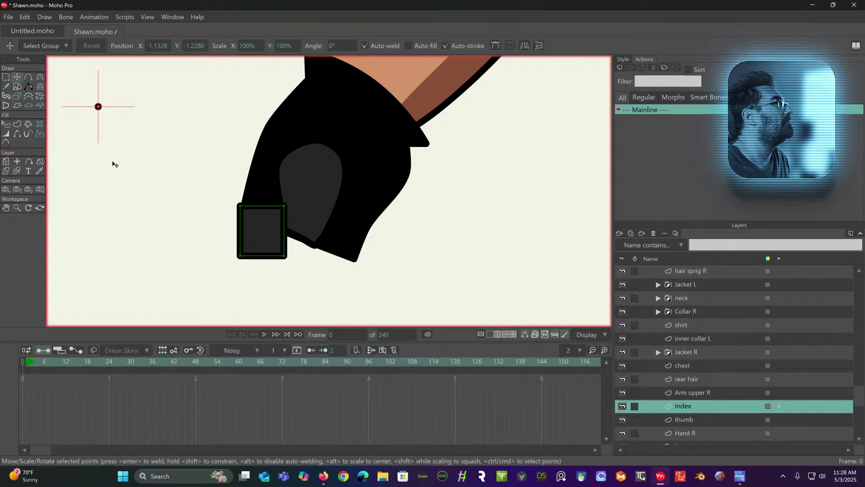
key(ctrl+a)
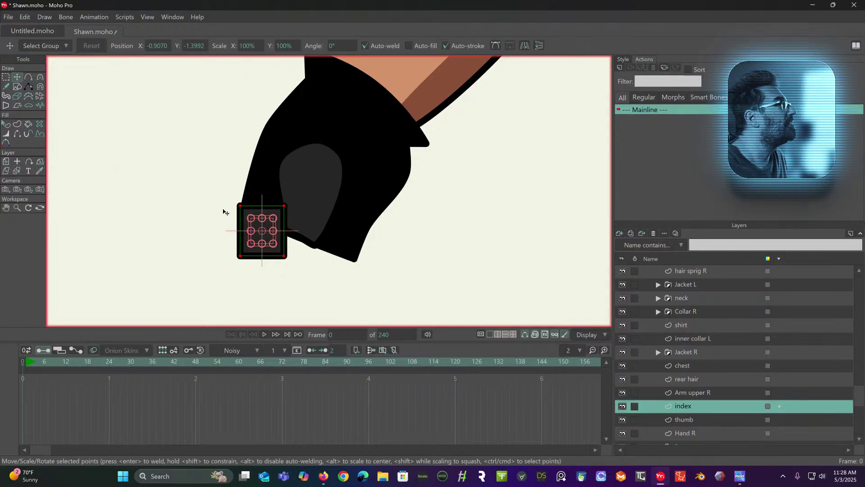
click(6, 77)
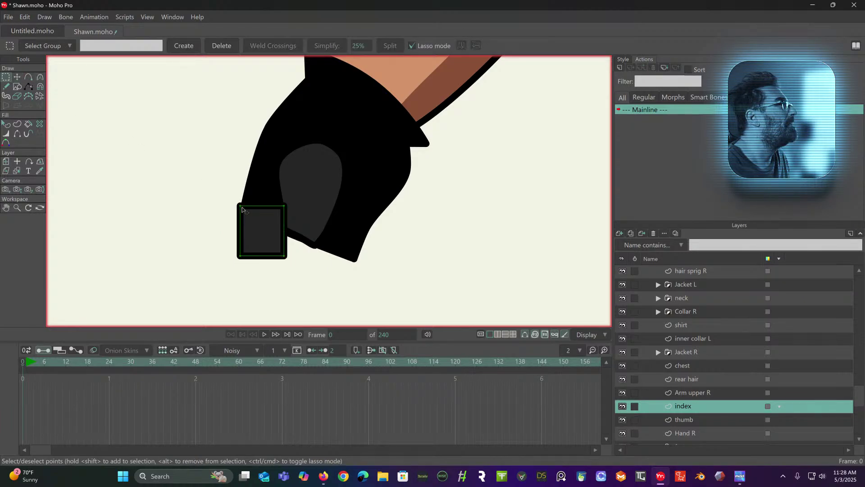
click(17, 77)
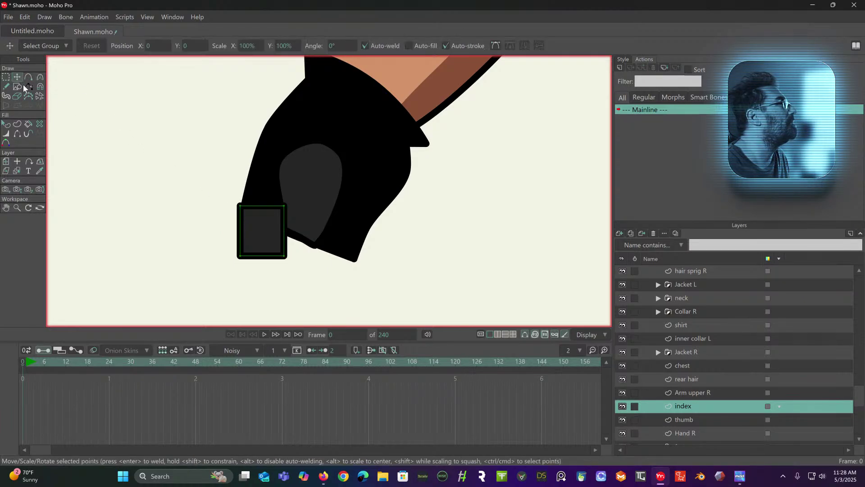
drag(243, 211, 237, 238)
drag(276, 258, 272, 255)
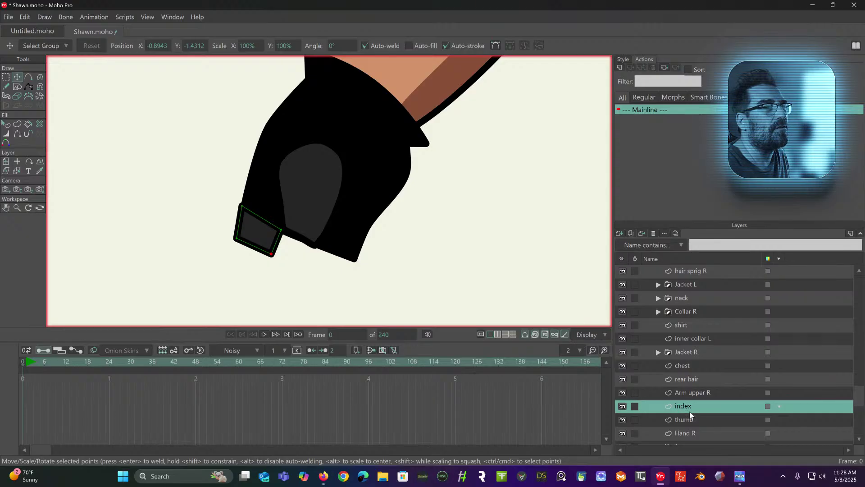
On the thumb layer, draw a closed, rounded thumb outline with the Add Point tool, overlapping the grey thumb sleeve and extending below the glove.
double_click(713, 404)
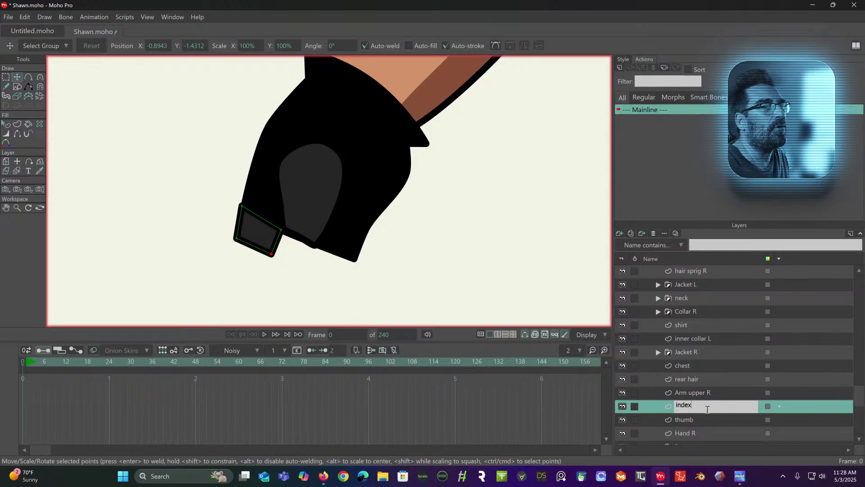
click(733, 379)
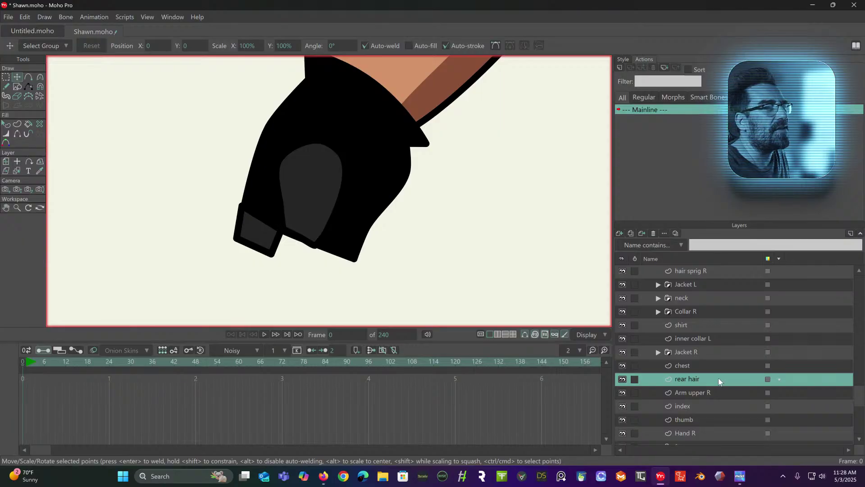
click(711, 421)
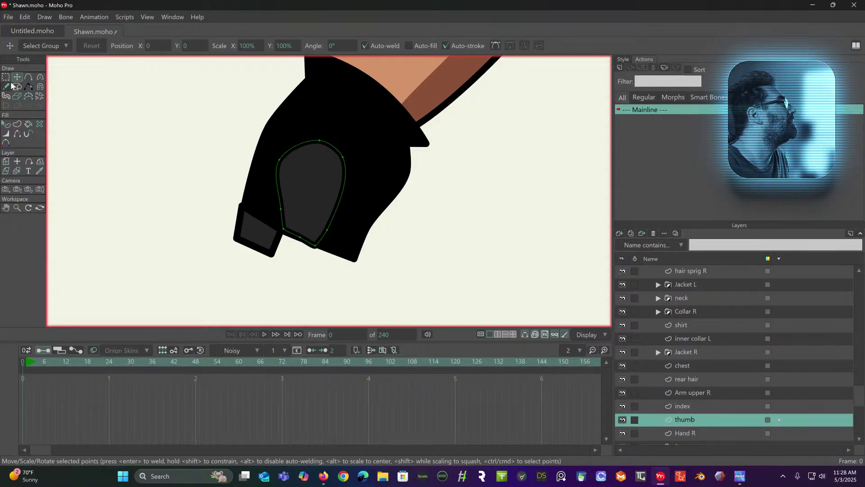
click(28, 77)
scroll(347, 247, up, 2)
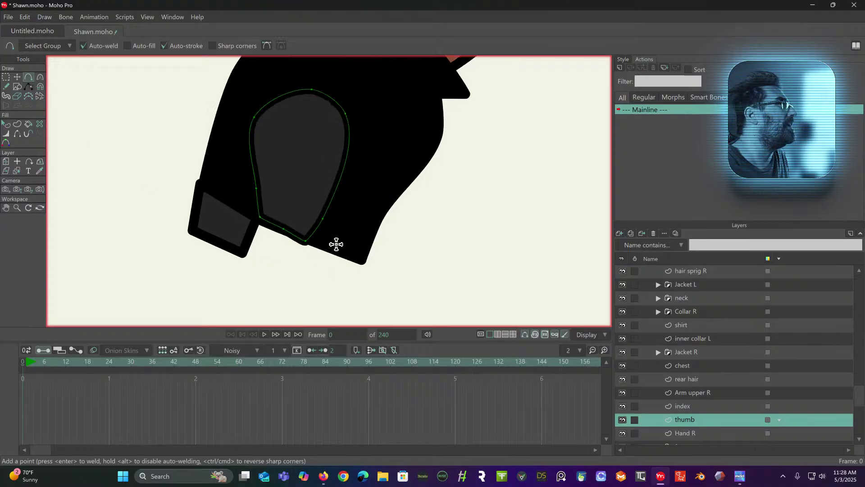
drag(265, 219, 268, 201)
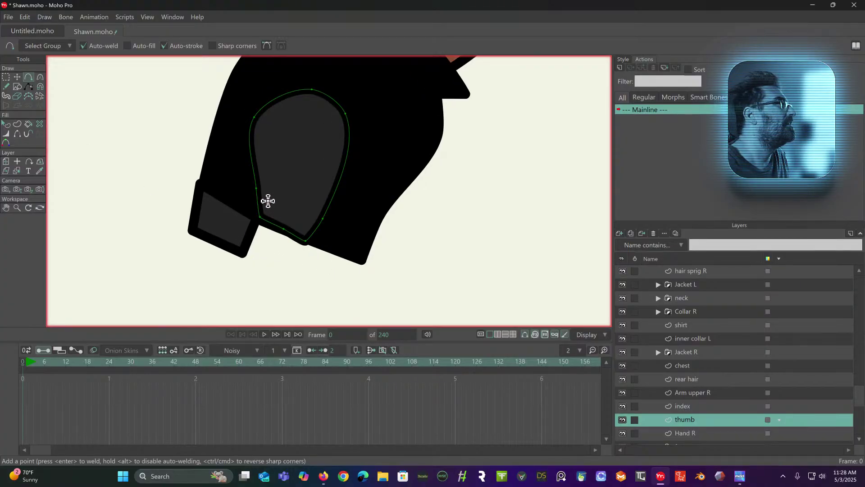
mouse_move(260, 232)
mouse_down()
mouse_move(240, 282)
mouse_move(262, 301)
mouse_move(287, 295)
mouse_move(297, 227)
mouse_move(310, 210)
mouse_move(270, 202)
mouse_up()
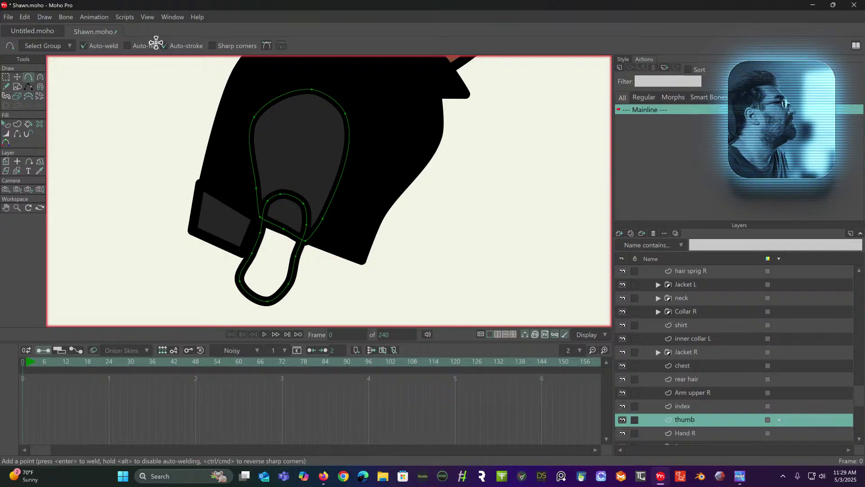
Turn on the fill for the new thumb outline and colour it with the light skin tone sampled from the forearm.
click(17, 125)
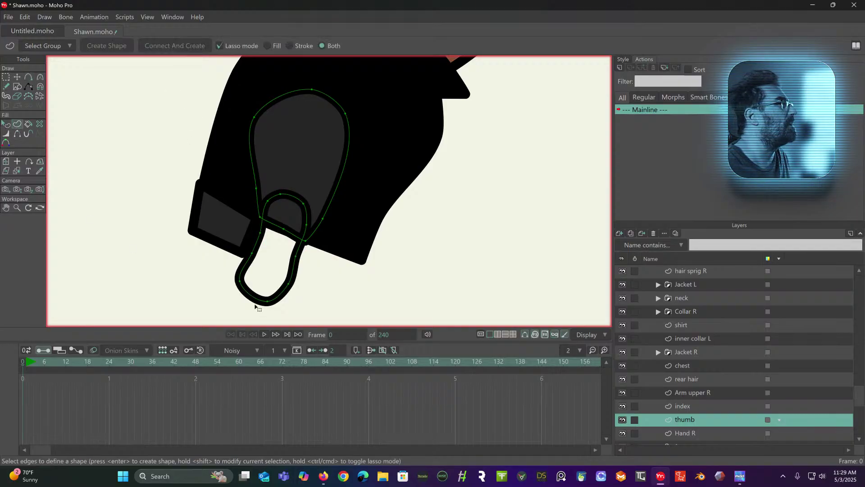
click(251, 298)
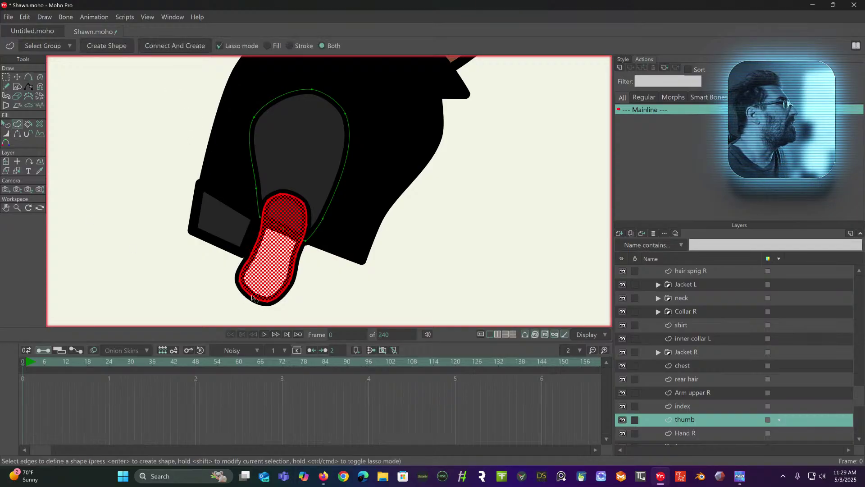
click(7, 128)
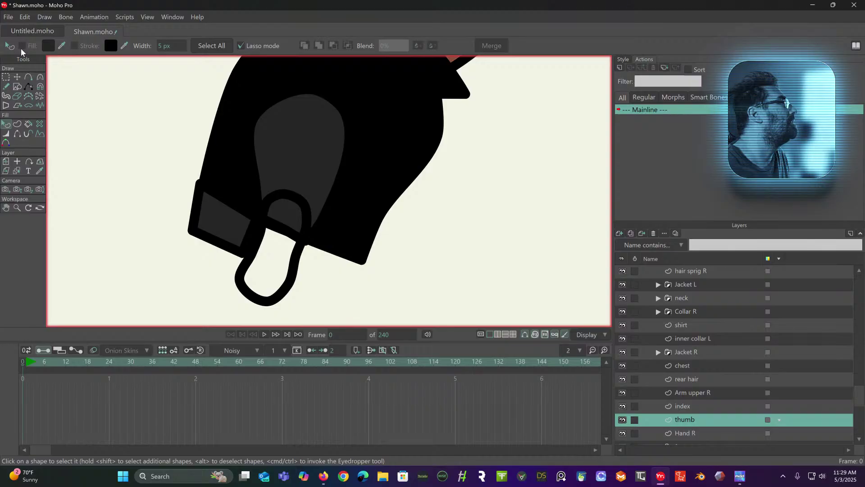
click(246, 290)
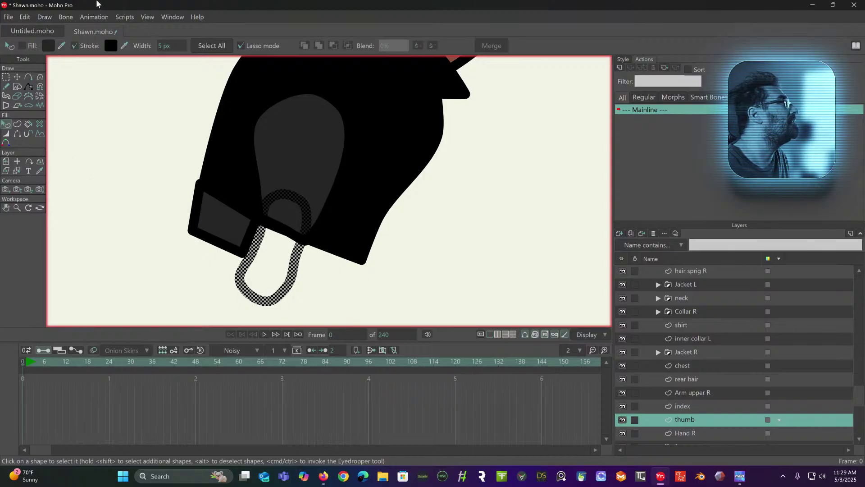
click(22, 45)
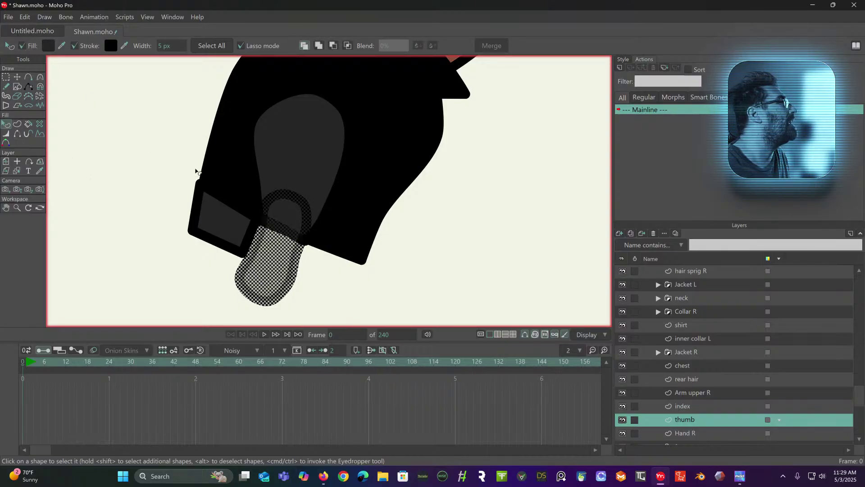
scroll(194, 170, down, 3)
scroll(226, 190, up, 3)
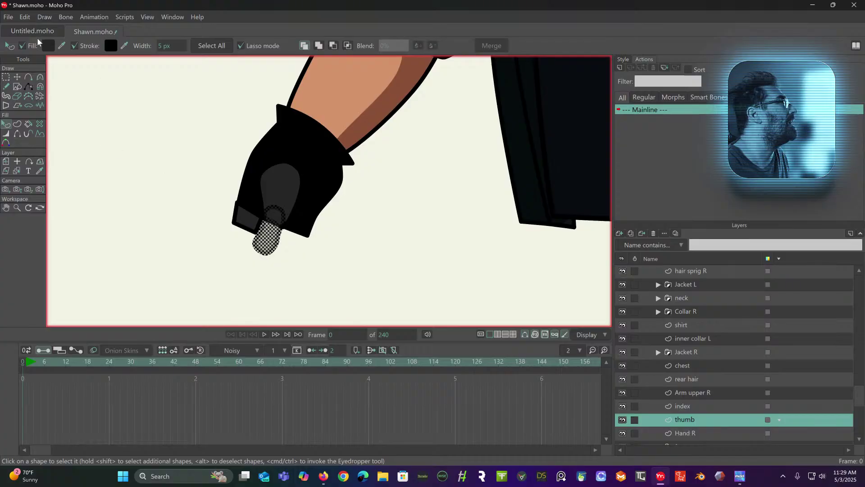
ctrl+click(333, 94)
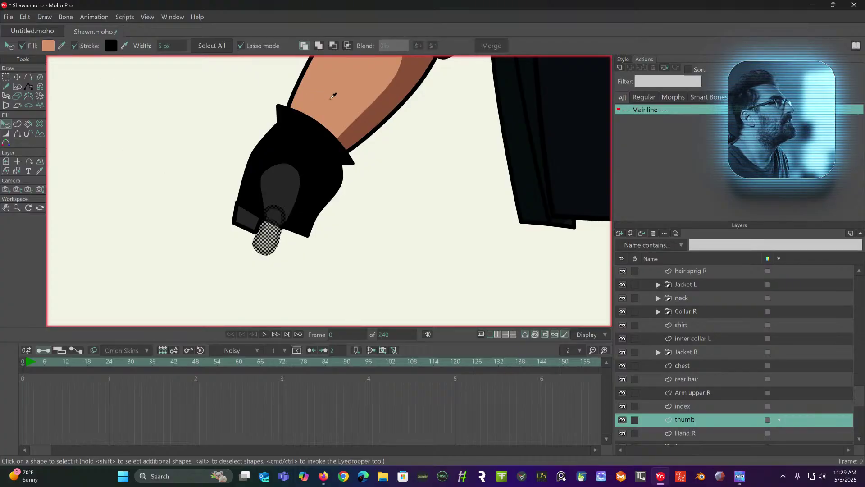
scroll(276, 143, up, 5)
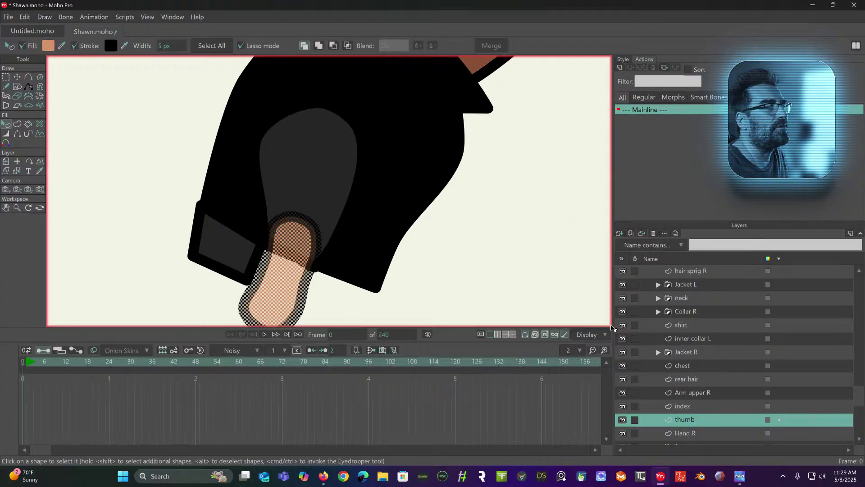
scroll(727, 379, down, 2)
click(126, 155)
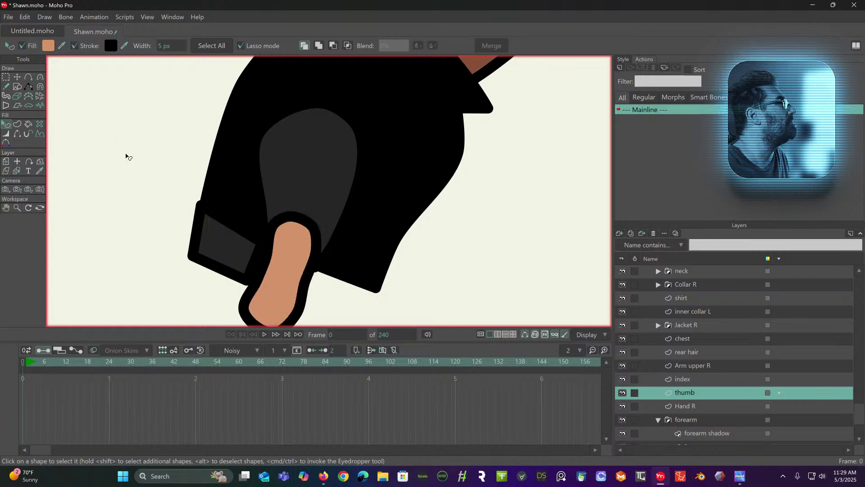
Lower the skin-coloured thumb shape to the back of the thumb layer, behind the grey thumb sleeve.
drag(380, 295, 361, 243)
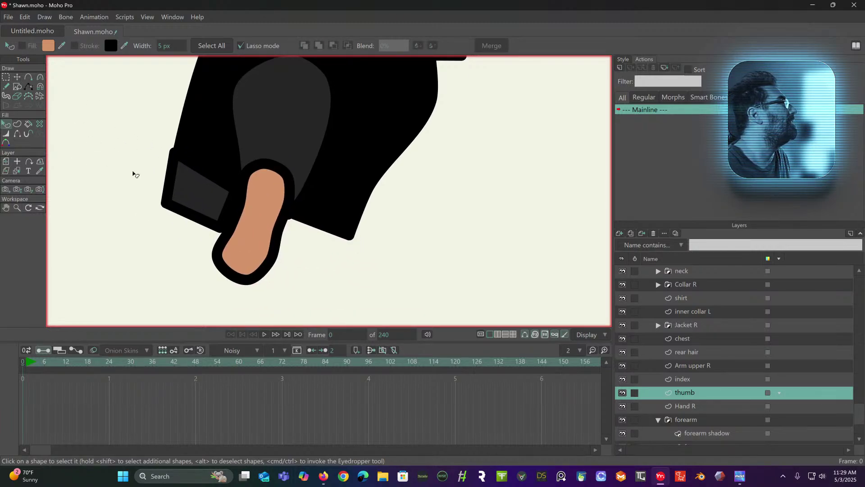
click(243, 242)
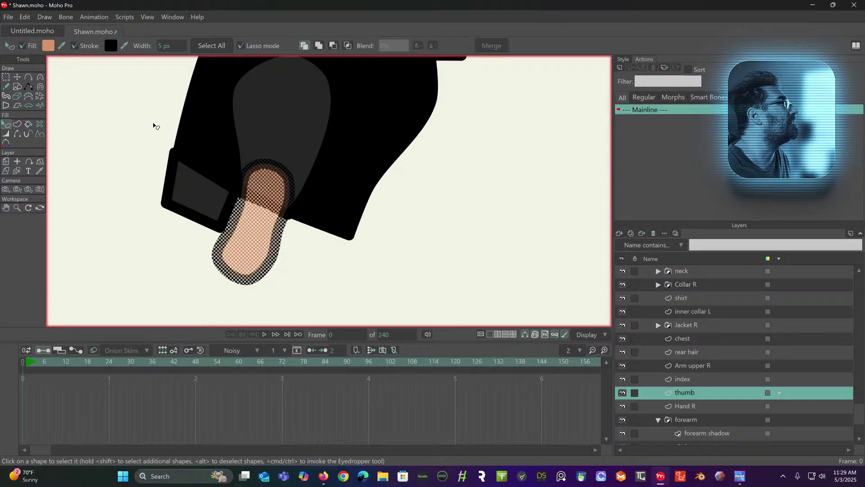
click(45, 16)
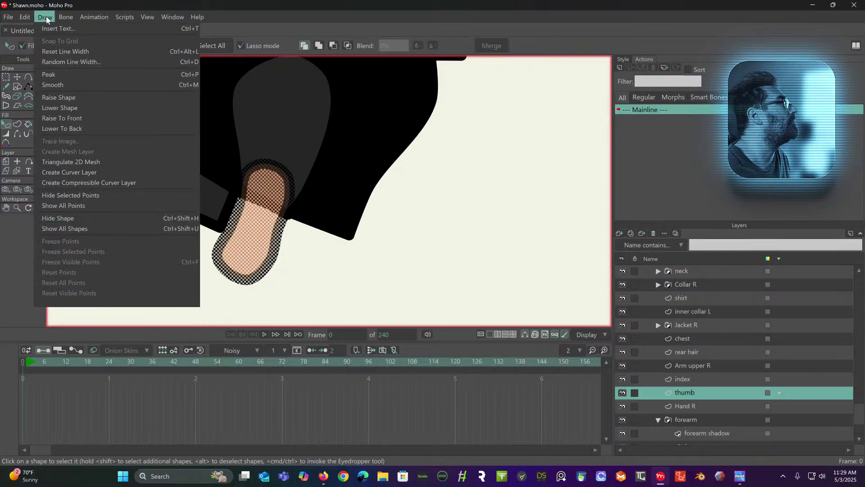
click(60, 131)
click(98, 137)
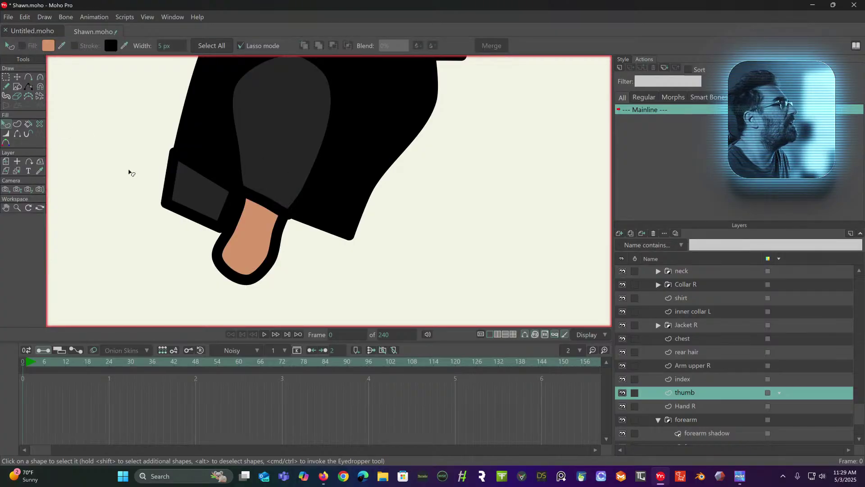
scroll(207, 193, down, 4)
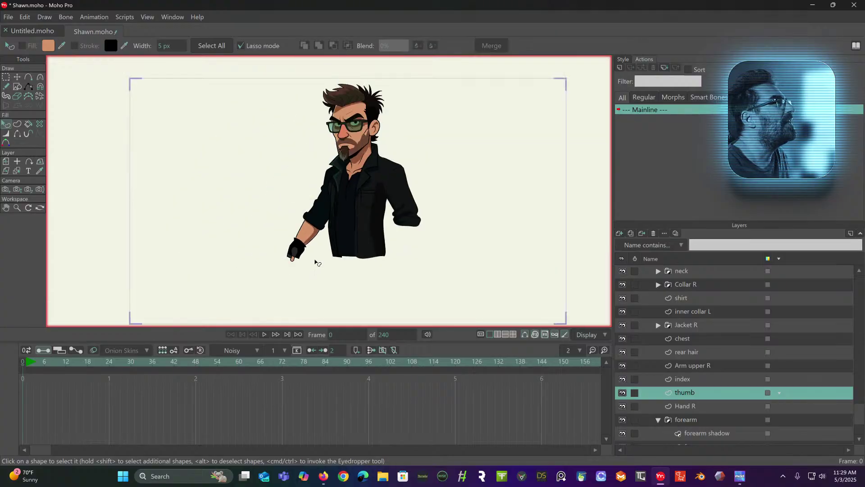
scroll(316, 263, up, 4)
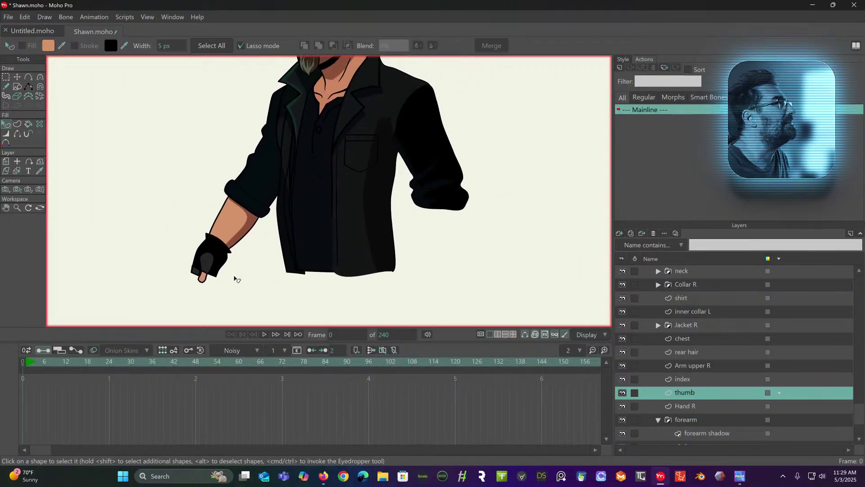
Move the points of the skin-coloured thumb outline to give the thumb a smoother, slightly bent shape below the grey sleeve.
scroll(234, 278, down, 2)
scroll(272, 261, up, 2)
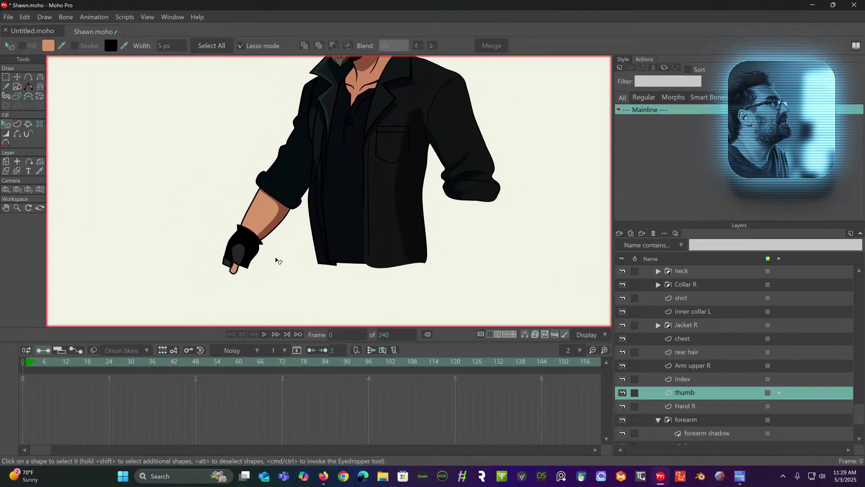
scroll(252, 259, up, 4)
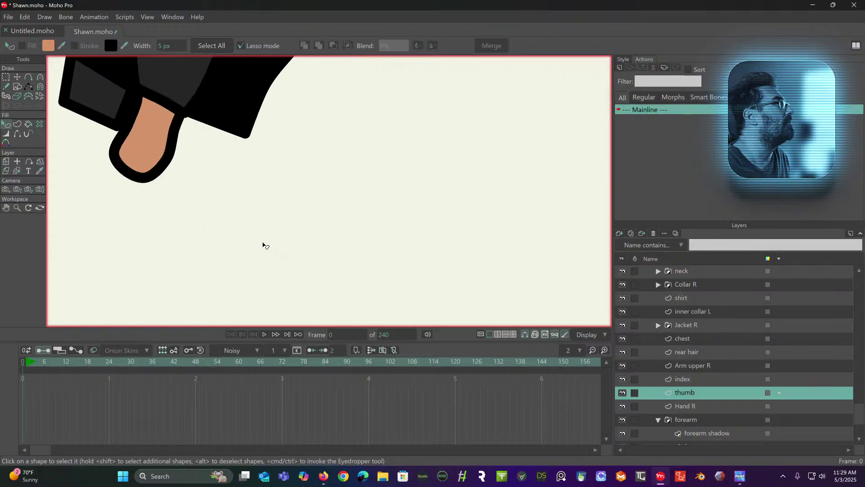
drag(263, 245, 311, 306)
click(16, 78)
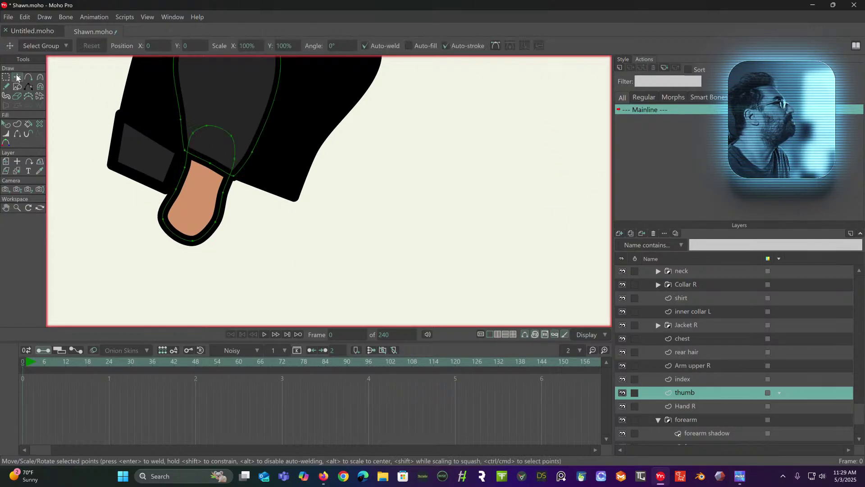
drag(185, 151, 173, 115)
drag(188, 168, 175, 165)
drag(194, 134, 184, 127)
drag(177, 198, 176, 261)
drag(217, 221, 211, 227)
mouse_move(238, 159)
mouse_down()
mouse_move(229, 179)
mouse_move(234, 141)
mouse_move(242, 164)
mouse_up()
scroll(271, 175, down, 6)
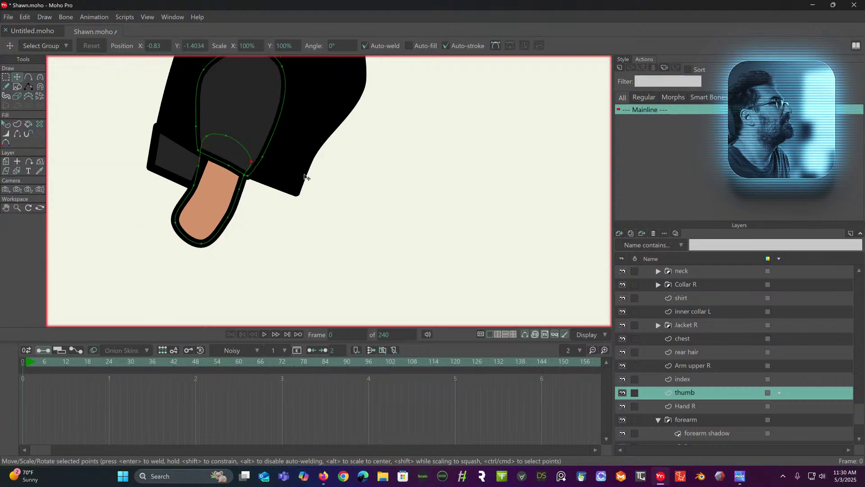
drag(255, 210, 331, 153)
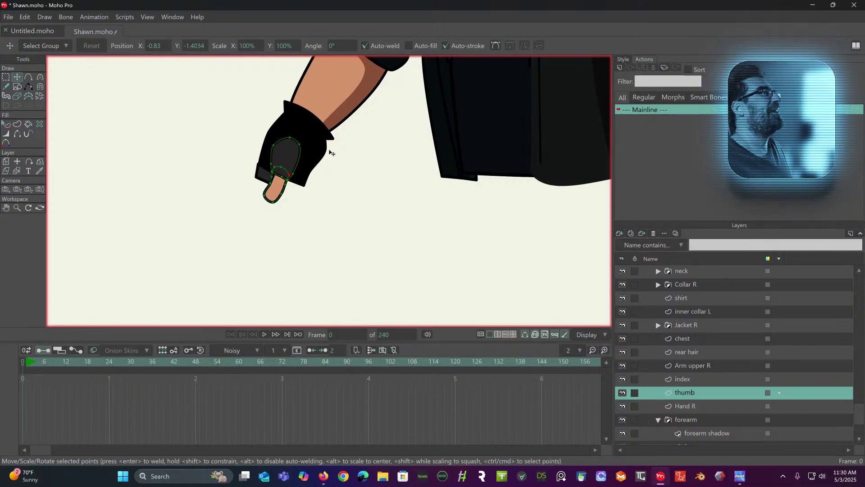
scroll(298, 176, up, 4)
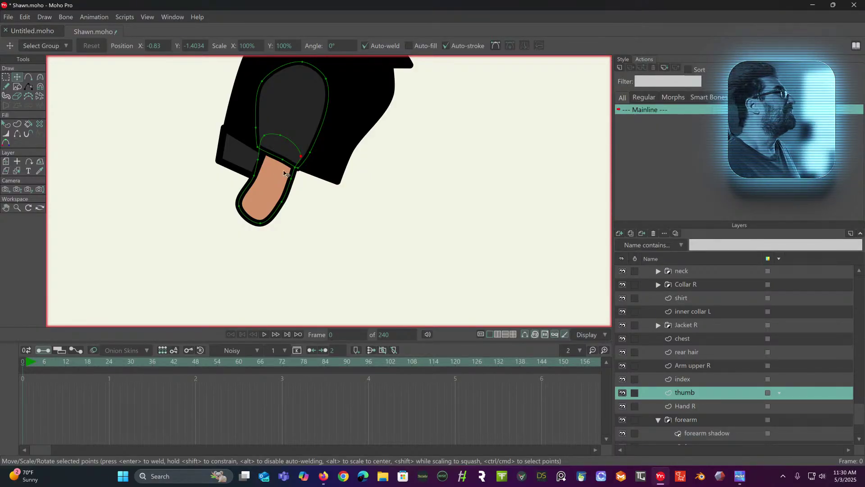
On the index layer, nudge the upper outer corner point of the slanted finger sleeve to fit the glove's edge.
drag(285, 174, 333, 190)
scroll(272, 158, up, 1)
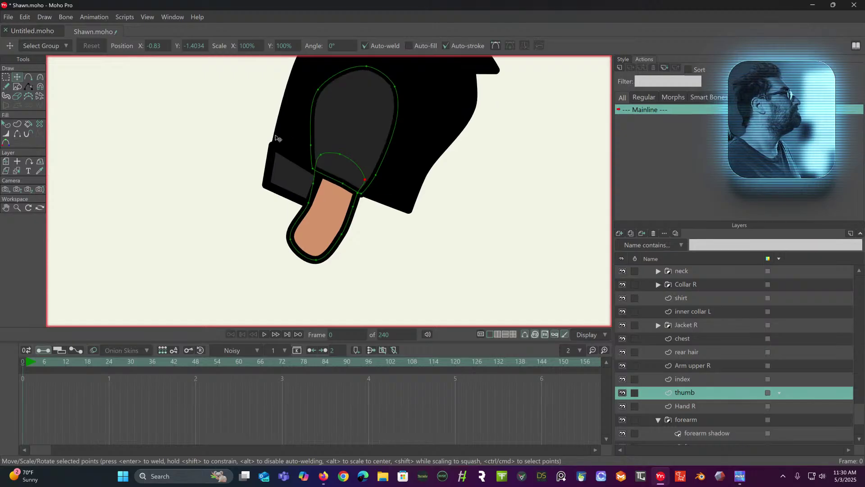
click(705, 382)
drag(273, 147, 278, 151)
scroll(278, 156, up, 3)
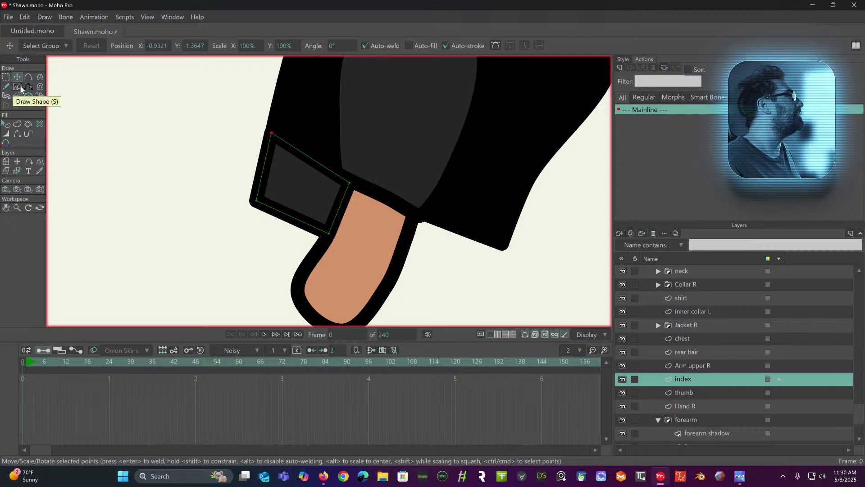
On the index layer, draw a closed finger outline with the Add Point tool, starting inside the sleeve and extending below the thumb tip.
click(28, 77)
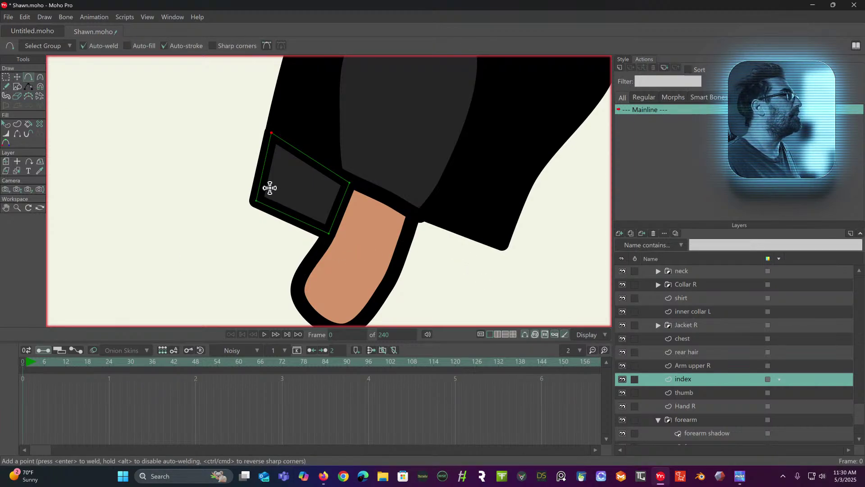
scroll(271, 185, down, 5)
scroll(272, 182, up, 2)
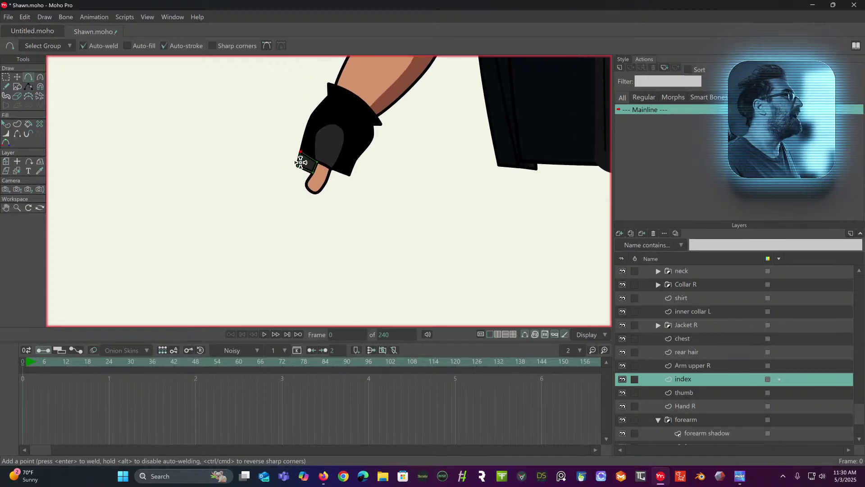
scroll(301, 163, up, 1)
scroll(301, 163, up, 2)
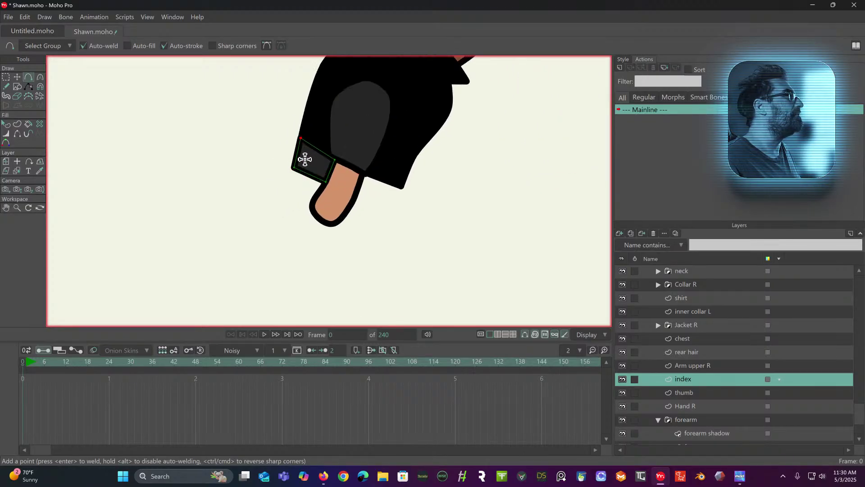
drag(303, 160, 276, 223)
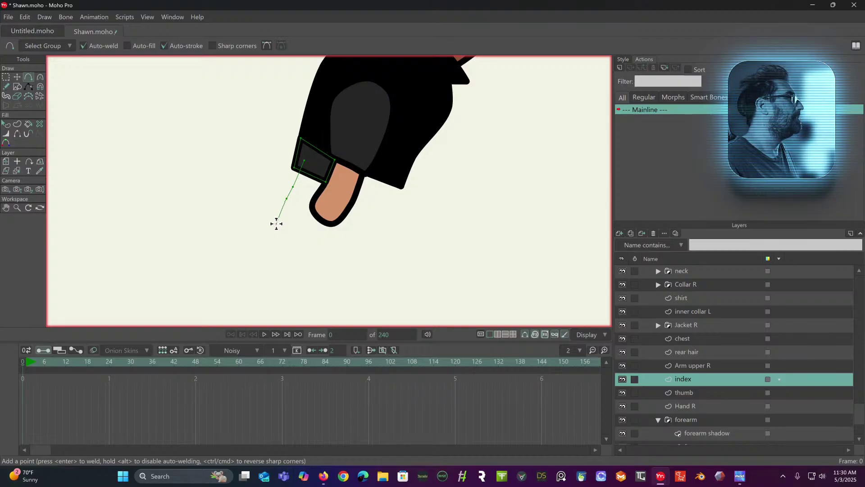
mouse_move(274, 227)
mouse_down()
mouse_move(261, 234)
mouse_move(272, 251)
mouse_move(287, 251)
mouse_move(300, 204)
mouse_move(326, 174)
mouse_move(319, 160)
mouse_up()
scroll(308, 160, down, 4)
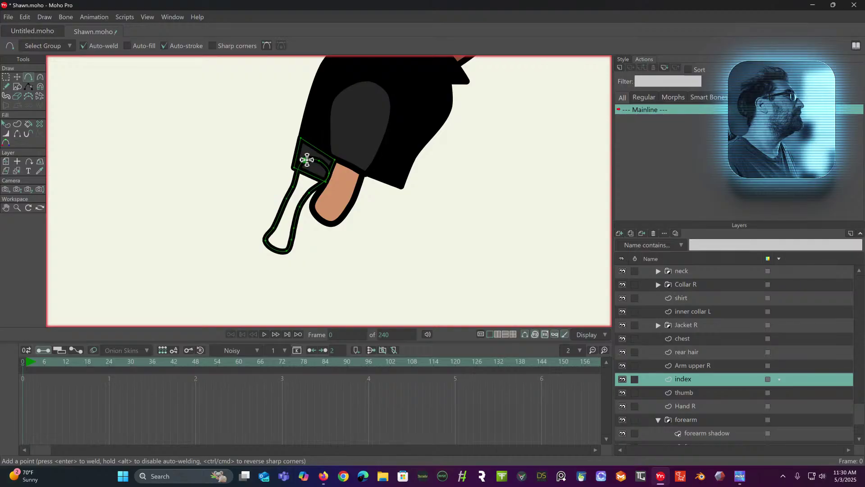
scroll(324, 156, up, 4)
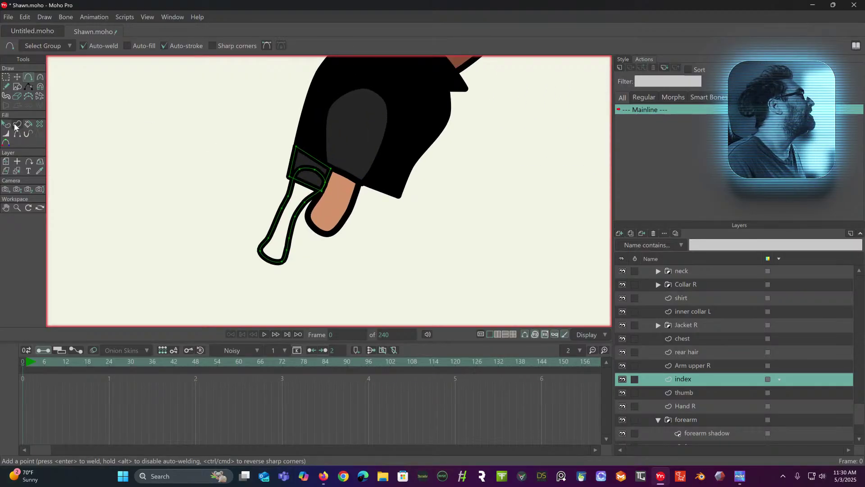
Select the new index finger outline and turn on its light skin-tone fill.
click(17, 124)
click(275, 227)
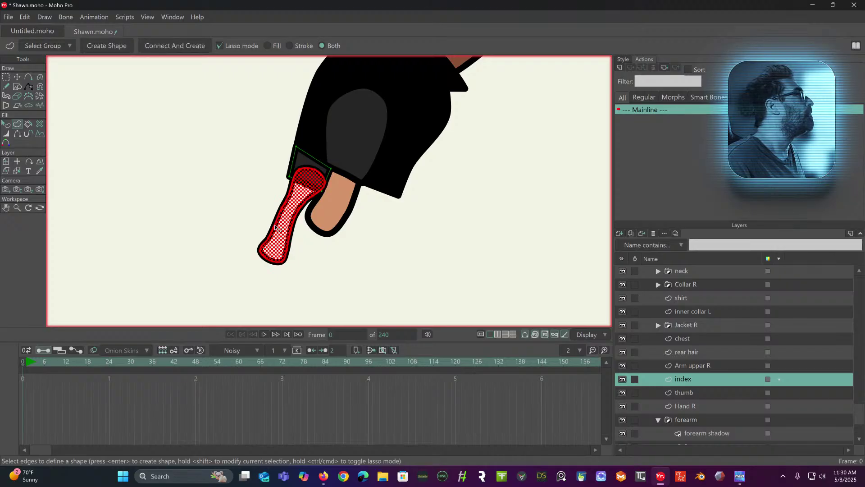
click(8, 126)
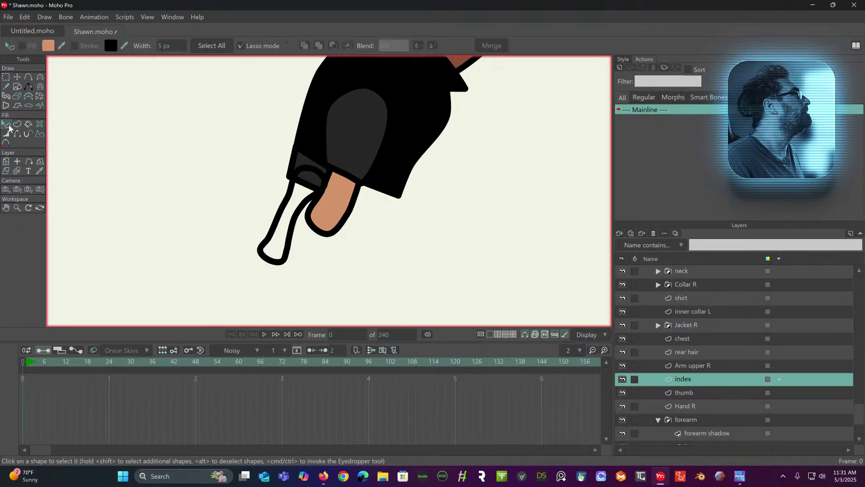
click(277, 229)
click(22, 46)
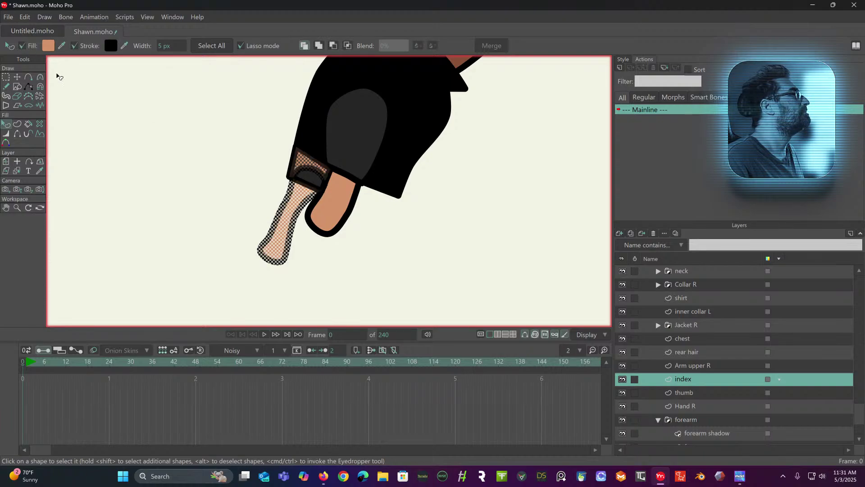
click(118, 126)
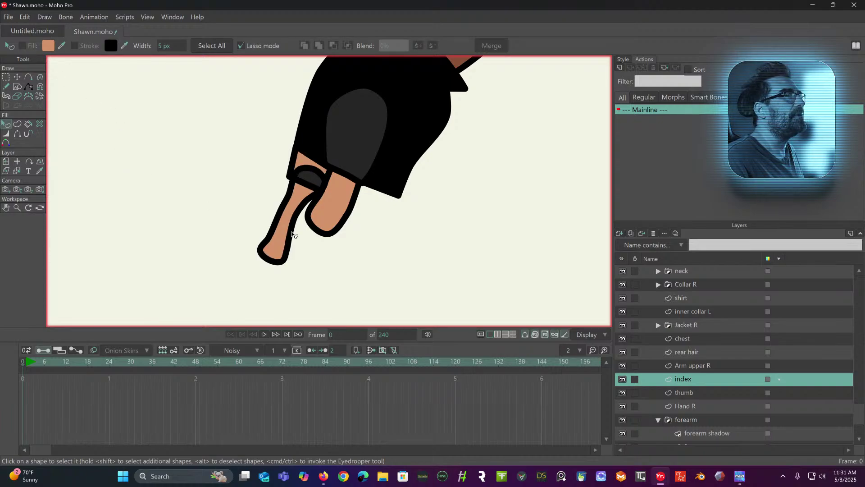
Lower the skin-coloured finger shape to the back of the index layer, behind the grey sleeve.
click(294, 211)
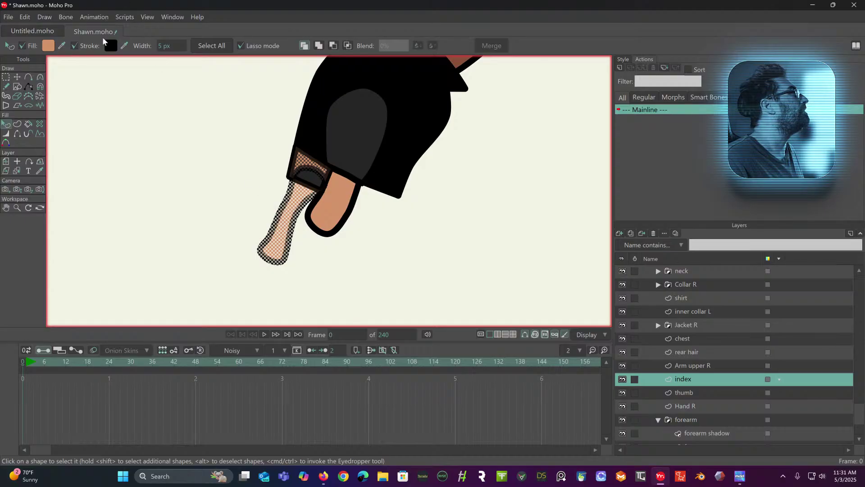
click(43, 17)
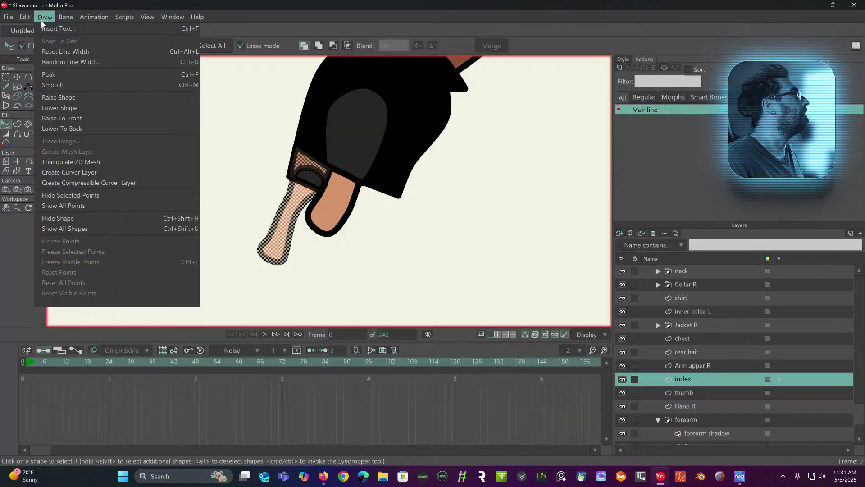
click(62, 118)
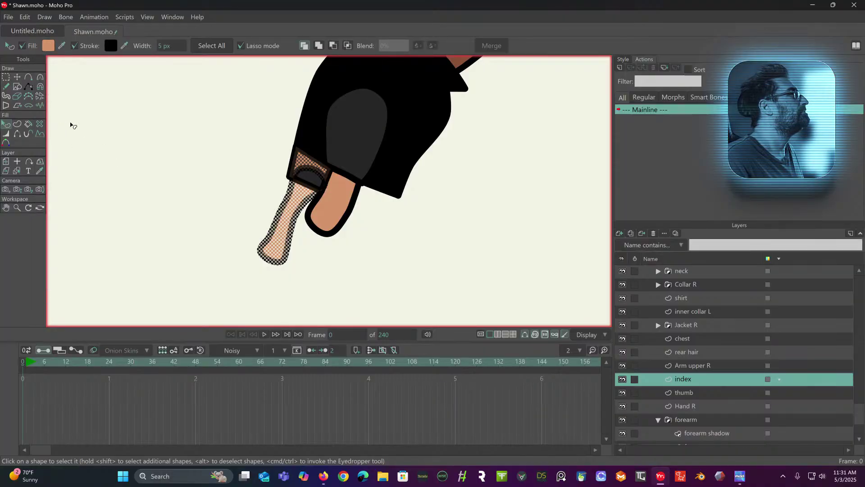
click(41, 17)
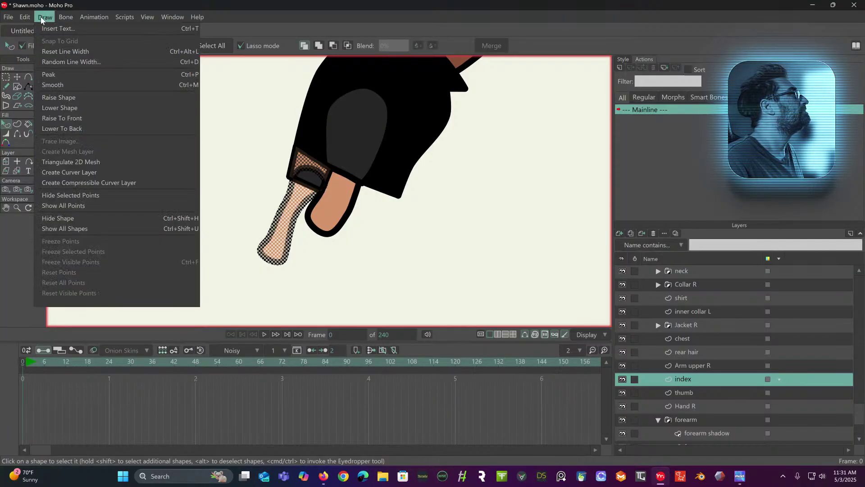
click(69, 129)
click(148, 195)
scroll(149, 194, down, 2)
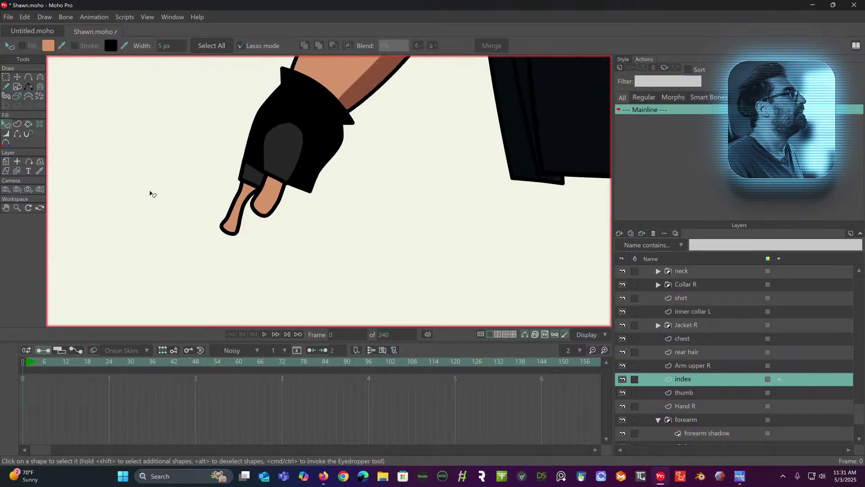
scroll(151, 192, up, 3)
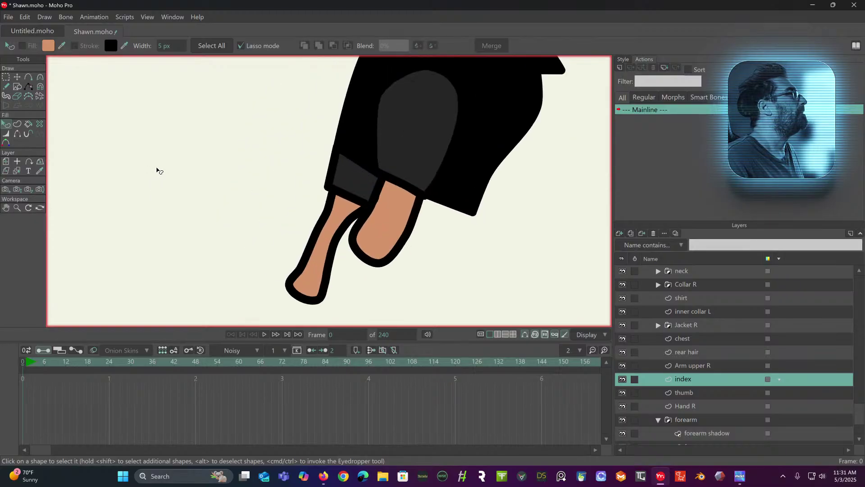
Move the index finger outline's points to widen the narrow middle of the finger and straighten its outer side.
click(18, 78)
drag(334, 242, 300, 273)
scroll(367, 257, down, 4)
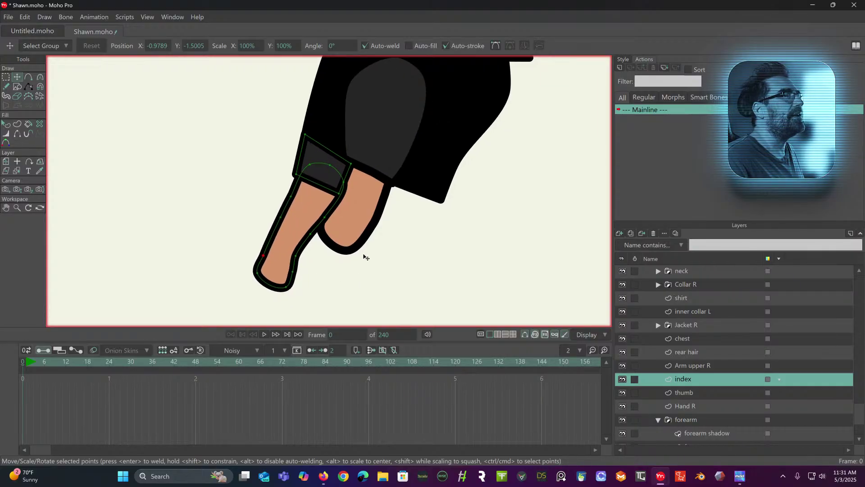
Move the index layer below the thumb layer in the layer stack and select the points of its finger sleeve.
drag(732, 383, 724, 402)
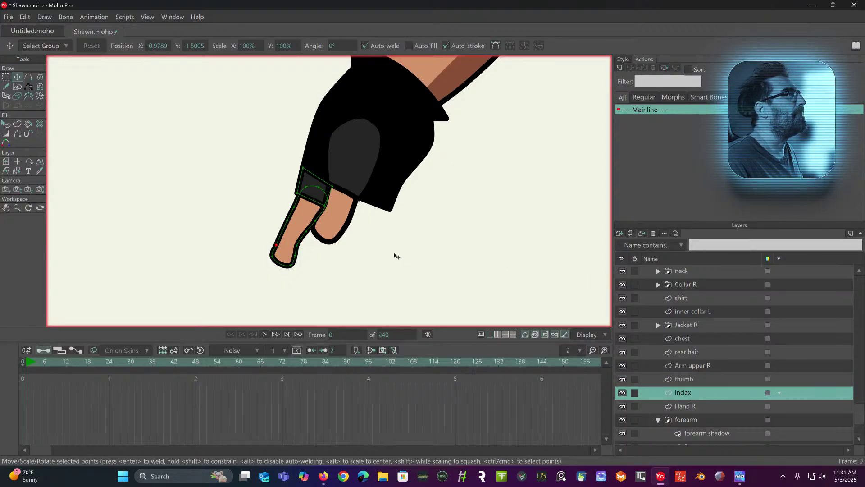
drag(395, 234, 330, 217)
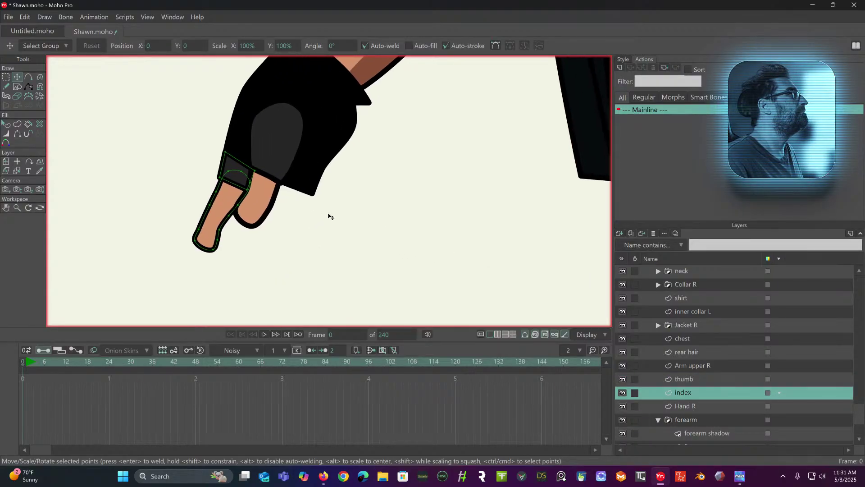
double_click(231, 163)
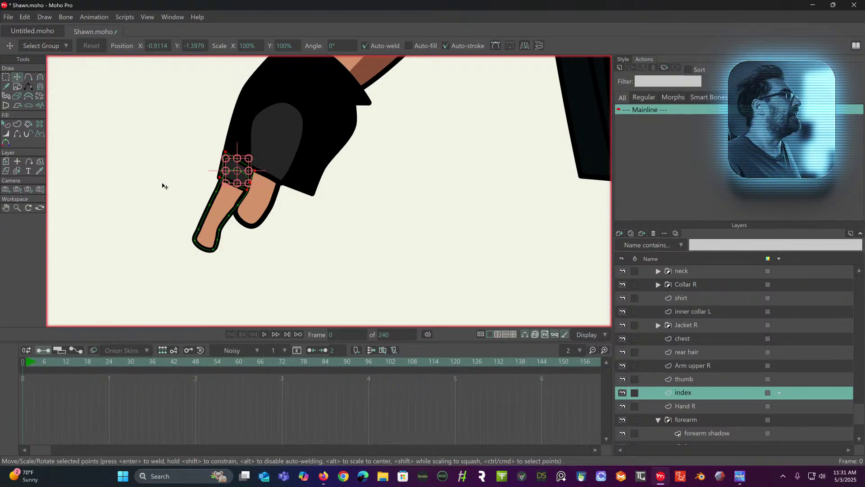
Duplicate the index layer and rename the copy "mid".
double_click(710, 393)
right_click(711, 394)
click(739, 395)
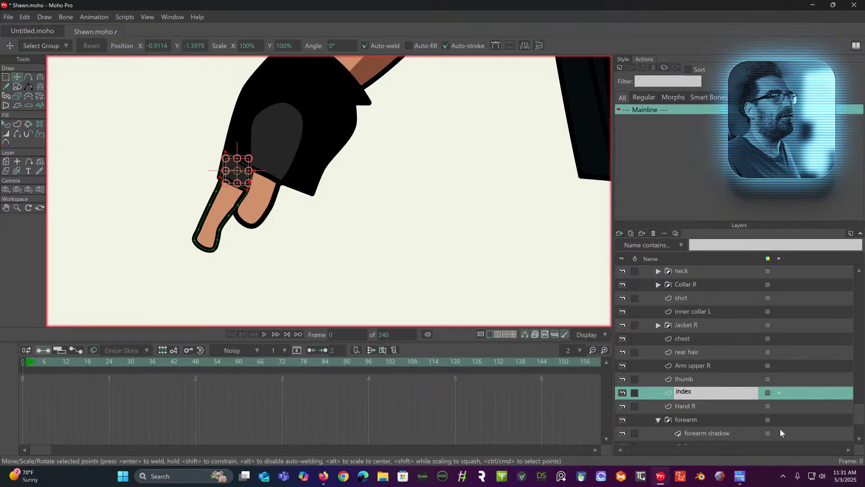
click(800, 393)
right_click(737, 390)
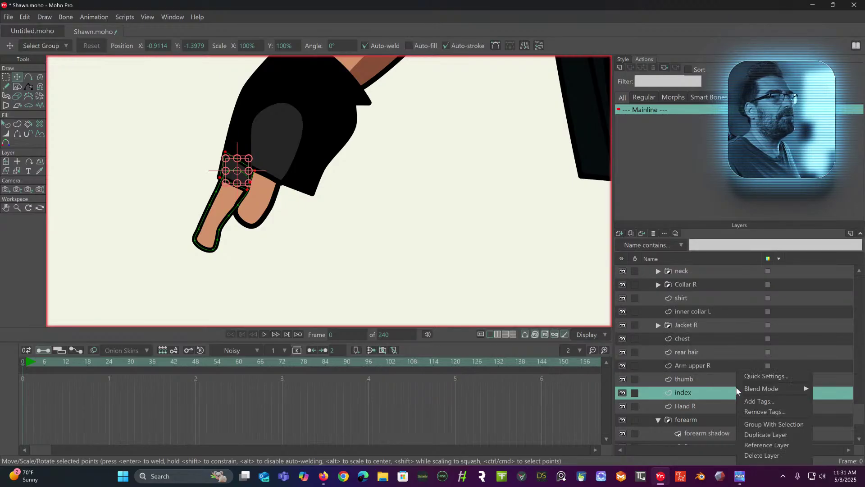
click(764, 435)
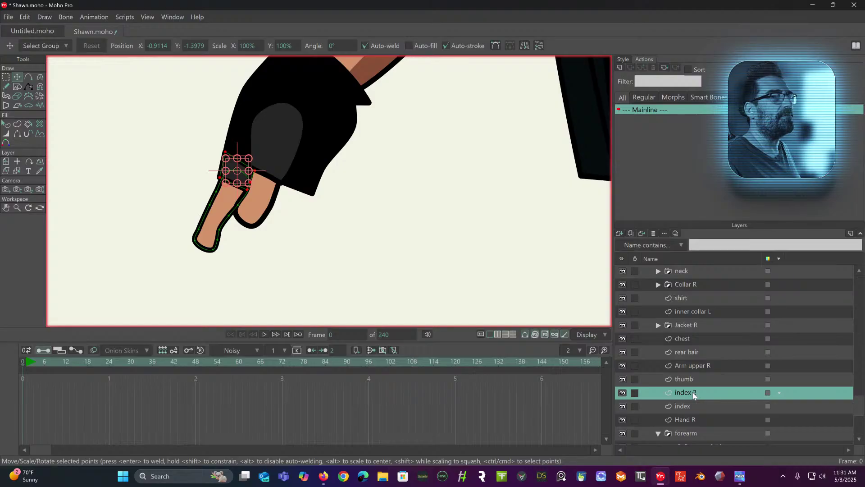
double_click(694, 393)
text(mid)
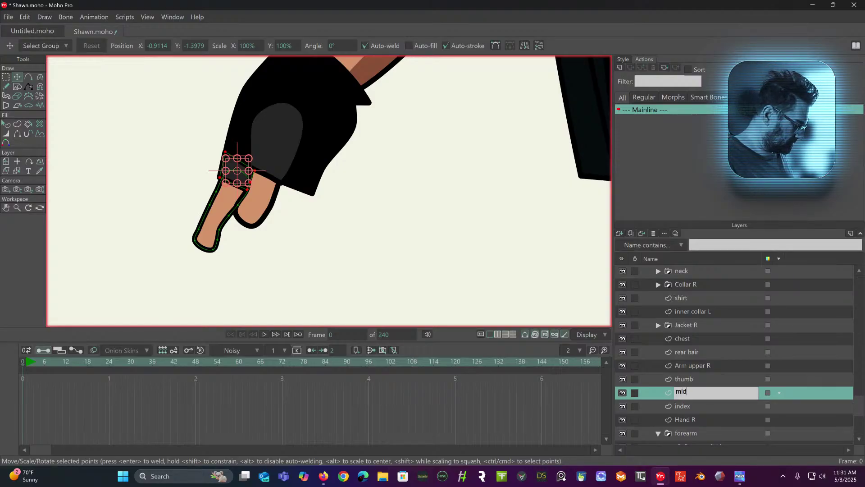
key(Return)
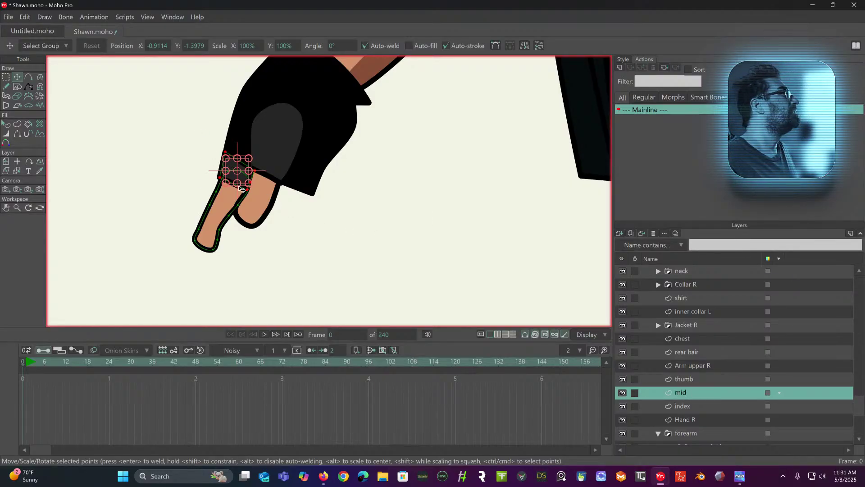
Set the mid layer's origin at the finger's sleeve, and place the finger beside the index finger, rotated 5.9°.
click(6, 161)
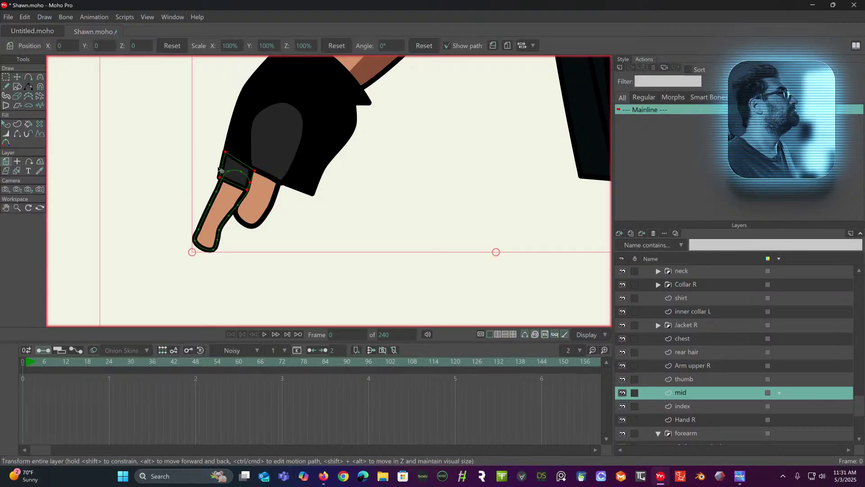
click(17, 161)
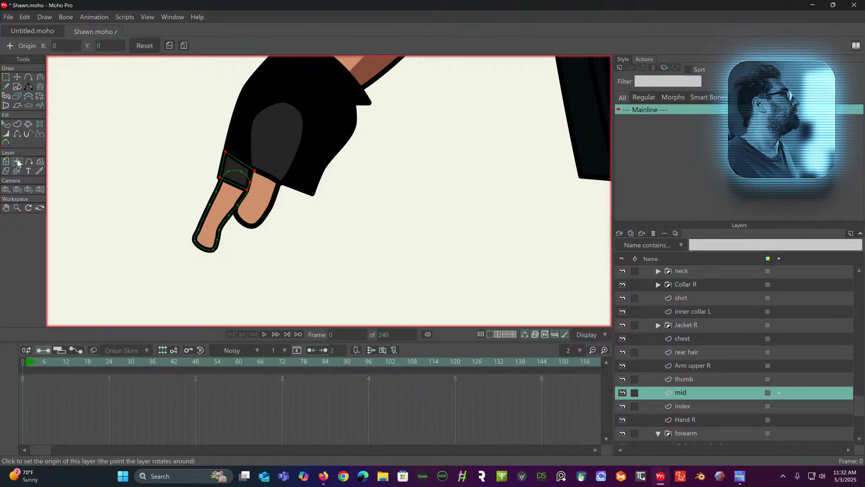
click(233, 171)
click(6, 161)
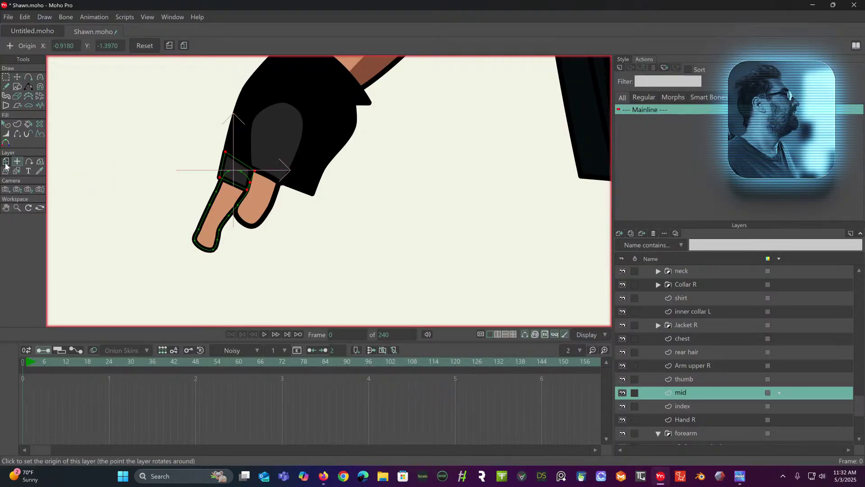
drag(223, 221, 280, 234)
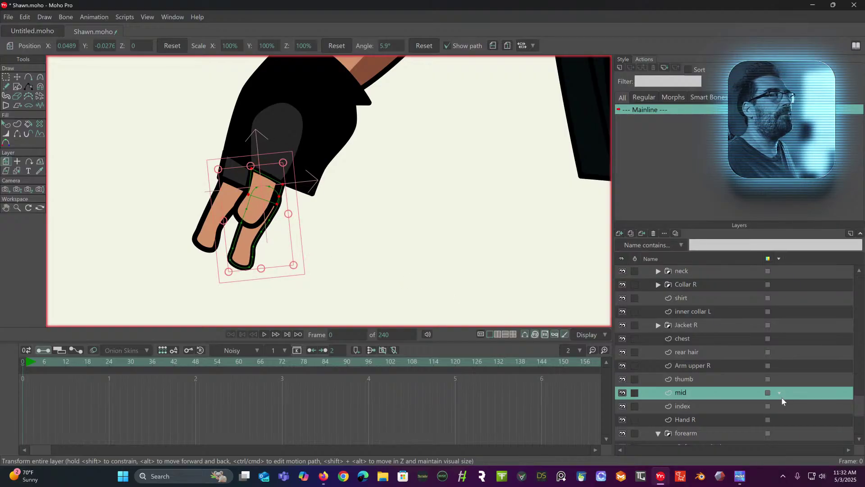
Duplicate the mid layer as "ring" and move the copy beside the middle finger, slightly overlapping it.
right_click(738, 392)
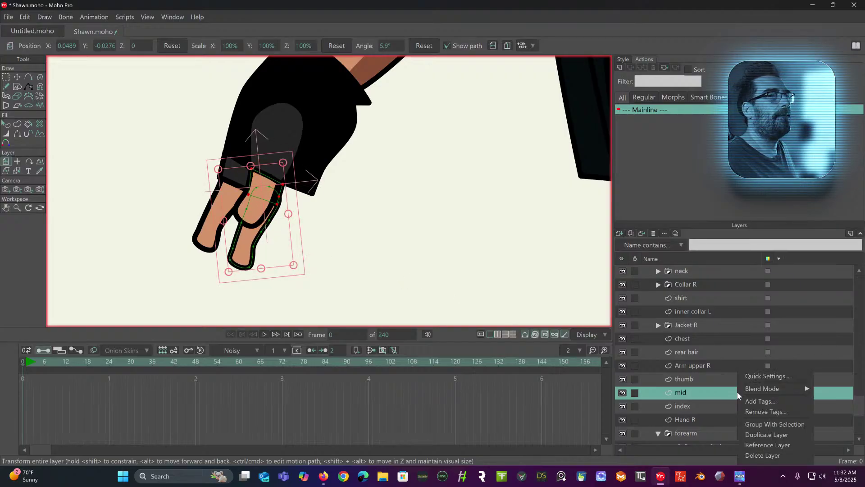
click(755, 435)
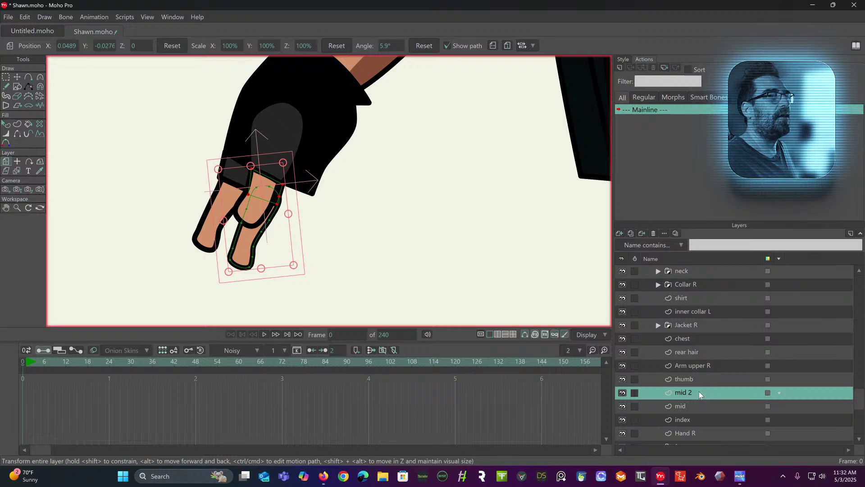
double_click(699, 391)
text(ring)
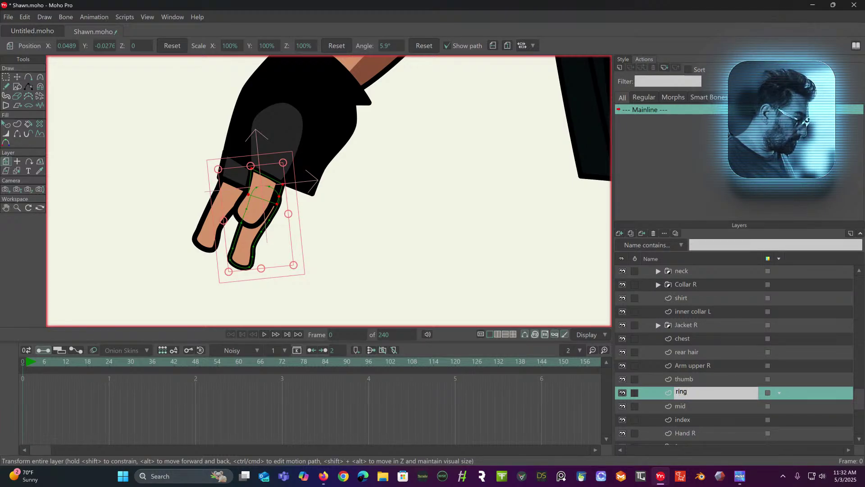
key(Return)
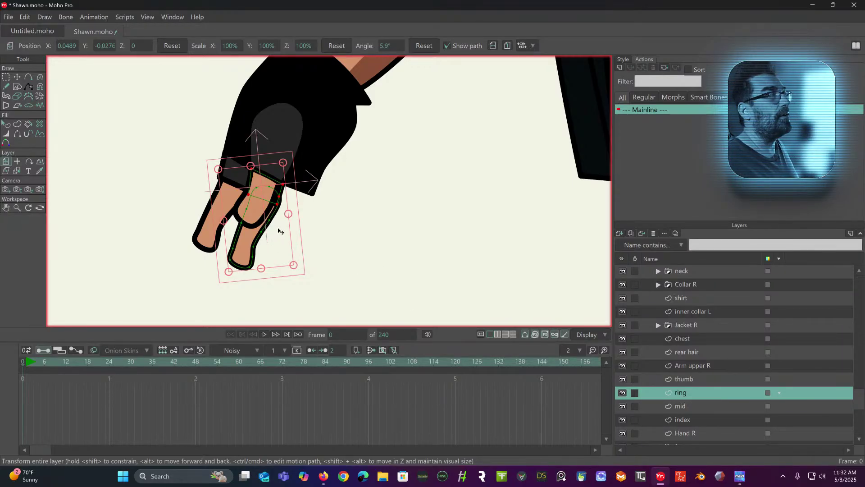
drag(288, 230, 317, 241)
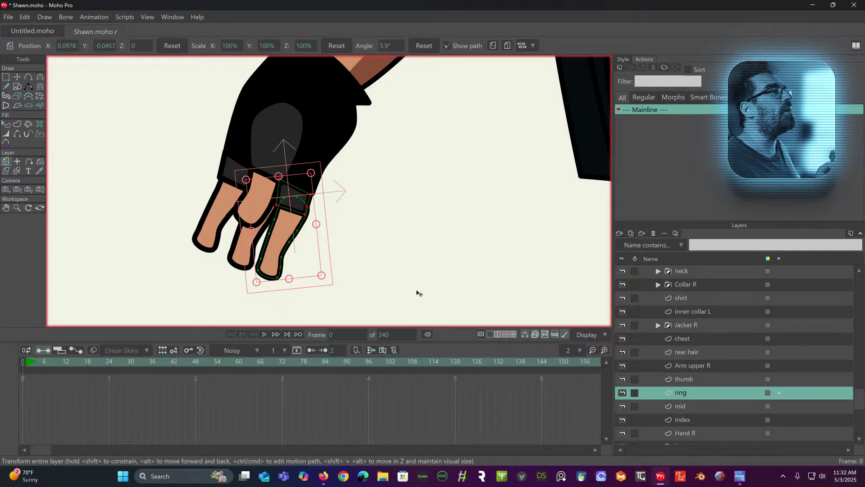
drag(310, 234, 302, 229)
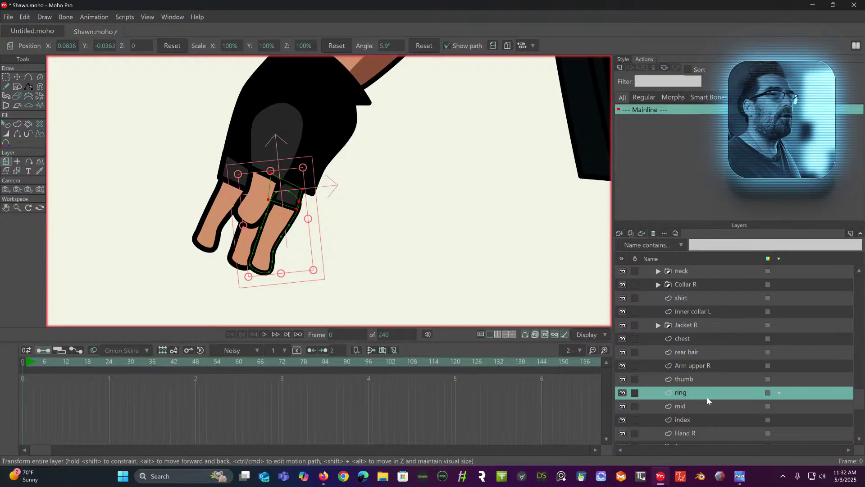
Reorder the finger layers so mid sits below index and ring sits below mid.
click(711, 408)
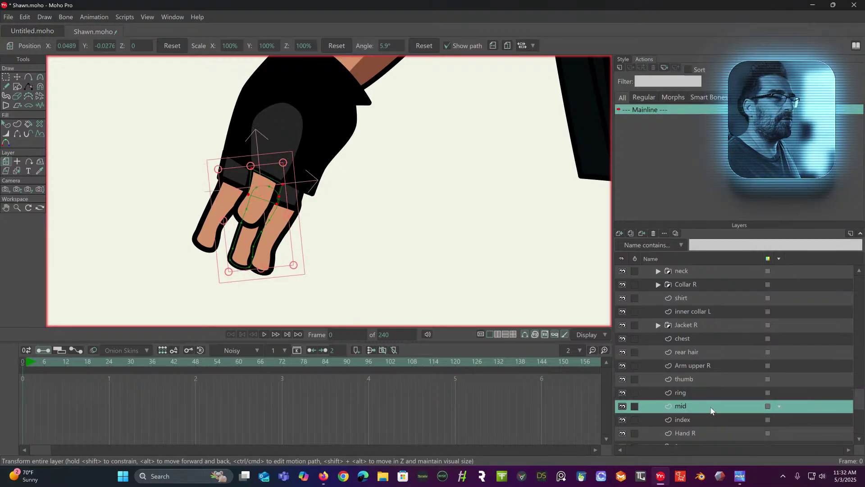
drag(709, 412, 709, 426)
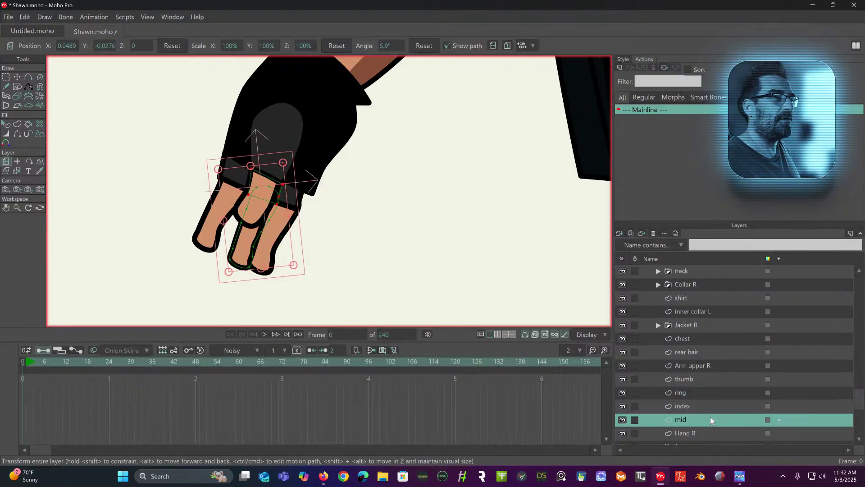
click(713, 392)
drag(713, 392, 708, 431)
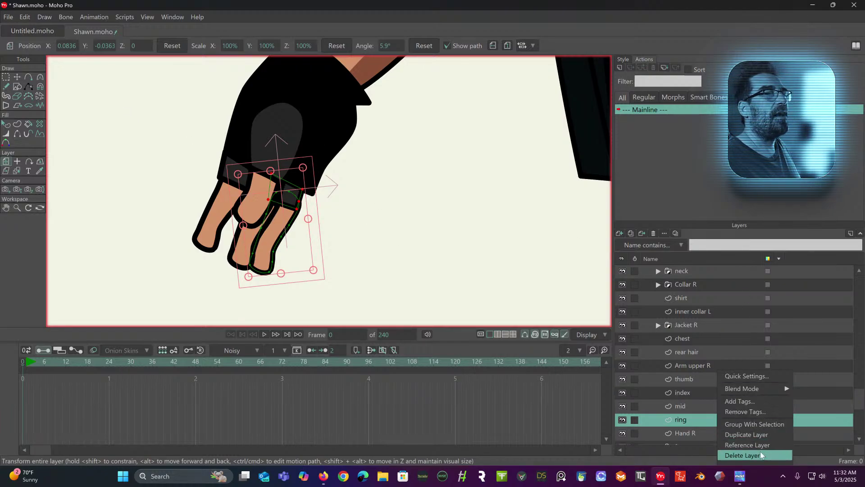
Duplicate the ring layer, move the copy below ring in the layer stack, and rename it "pinky".
click(747, 434)
scroll(745, 415, down, 4)
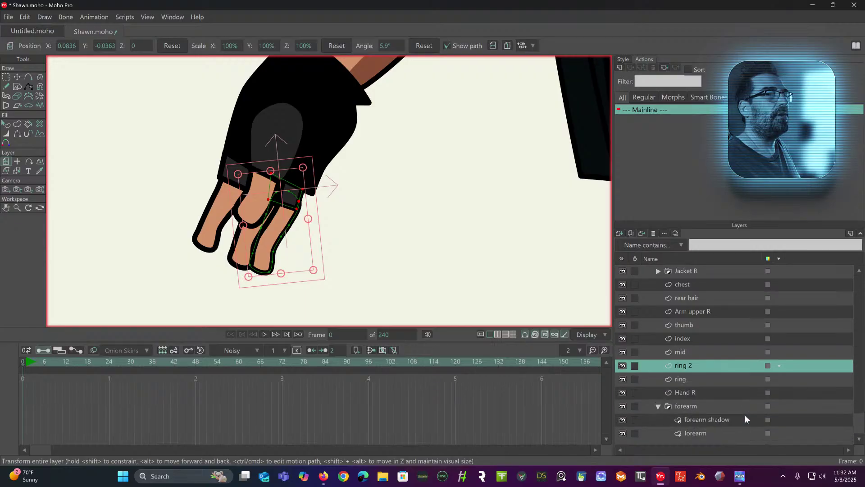
drag(723, 367, 720, 390)
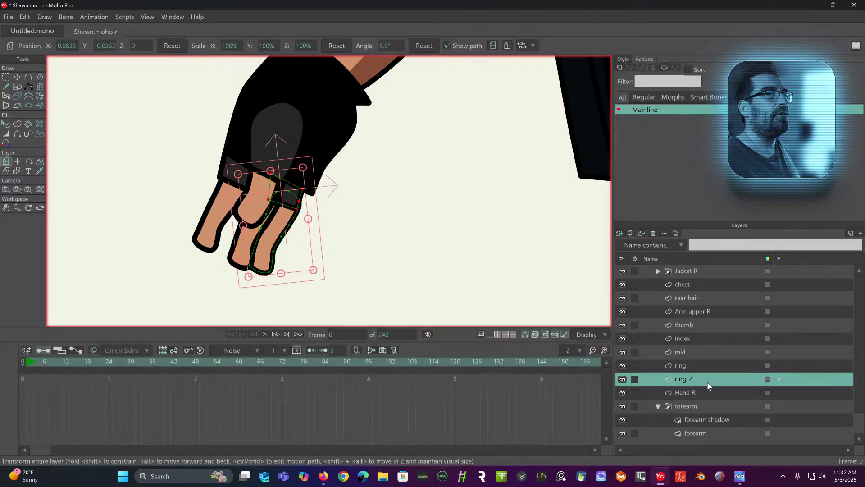
double_click(683, 380)
text(pinky)
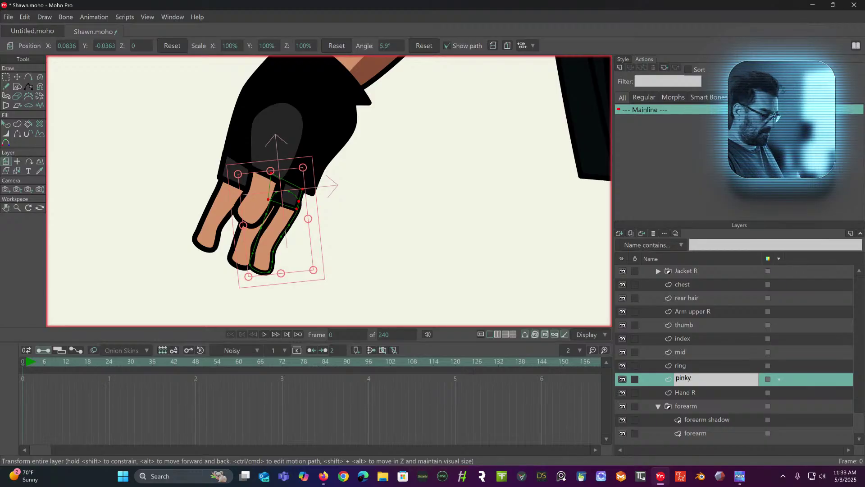
key(Return)
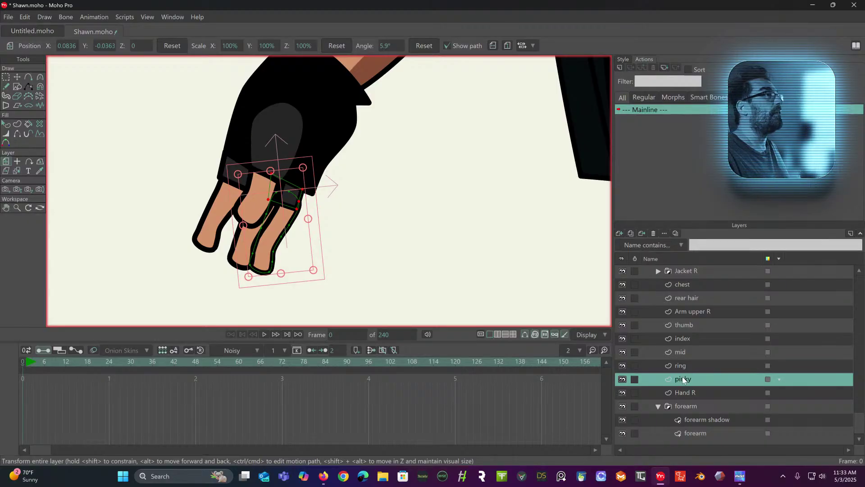
Move the pinky beside the ring finger with a 23.1° rotation, and rotate the ring finger to 14.2°.
drag(292, 231, 326, 235)
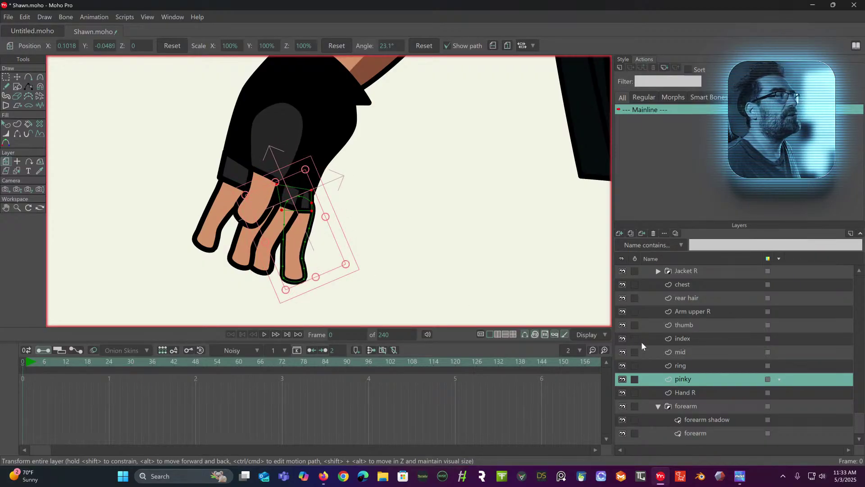
click(706, 365)
mouse_move(317, 249)
mouse_down()
mouse_move(323, 242)
mouse_move(308, 238)
mouse_up()
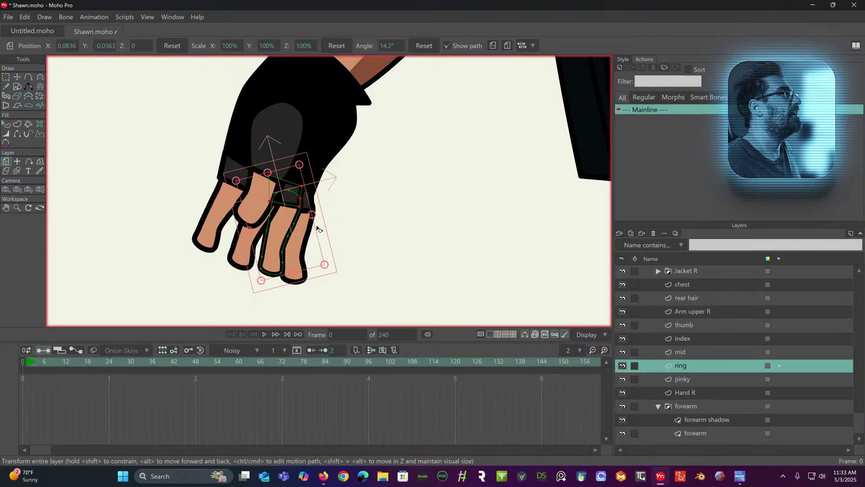
Move the index finger's tip and side points downward to lengthen the finger and make its lower part straighter.
scroll(318, 230, up, 3)
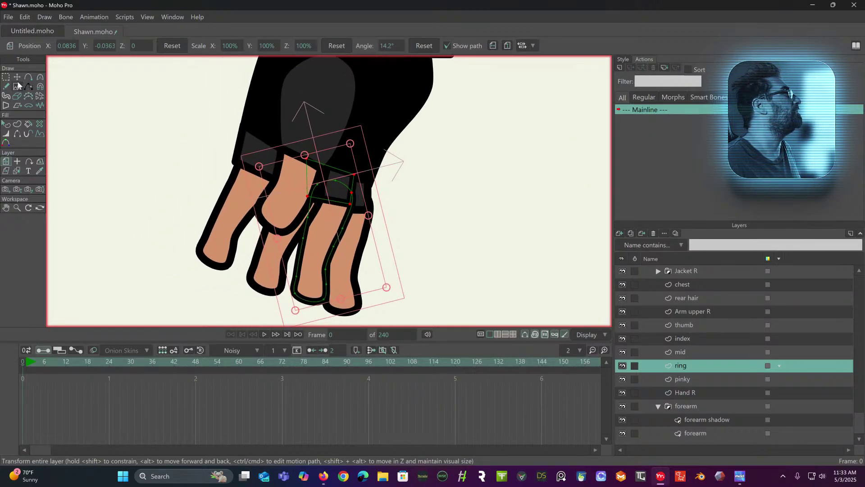
click(17, 77)
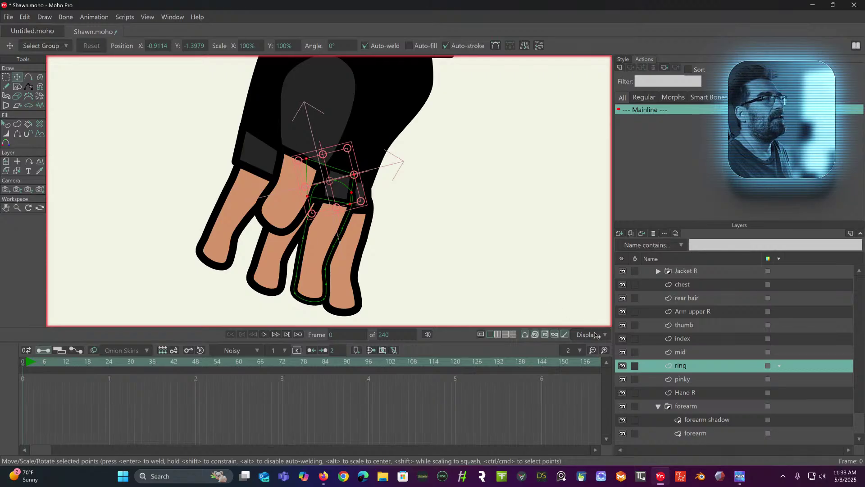
click(685, 339)
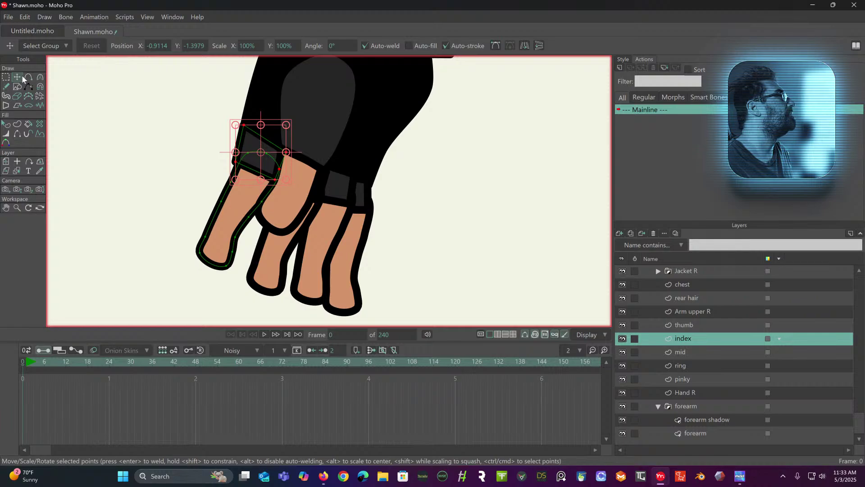
drag(227, 267, 201, 275)
click(177, 283)
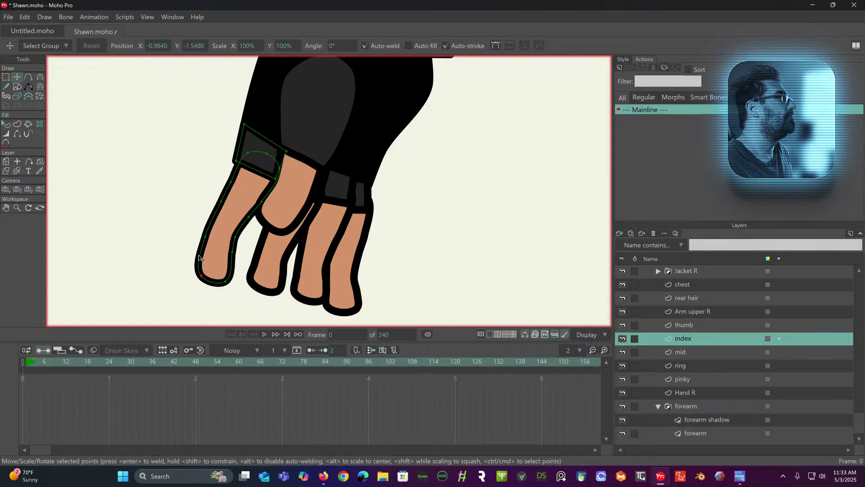
drag(205, 239, 204, 266)
click(237, 238)
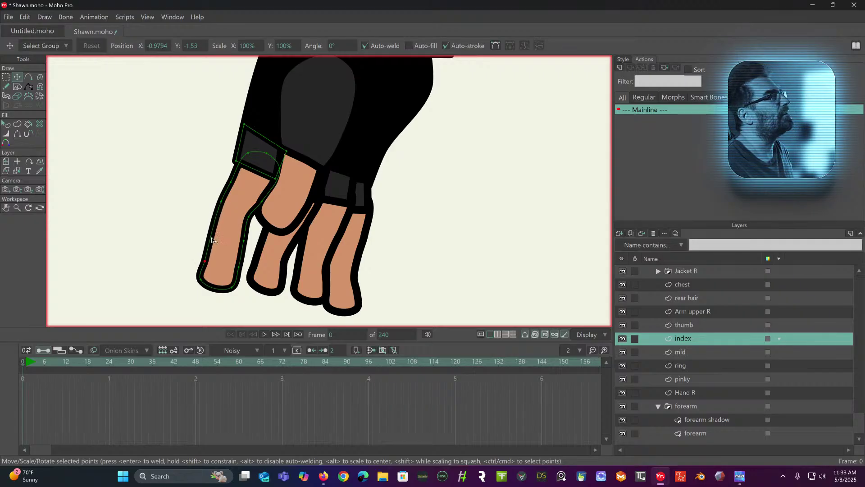
Refine the index finger's side curves and shift the upper skin point hidden beneath the grey sleeve outward.
scroll(310, 216, down, 5)
scroll(310, 217, up, 5)
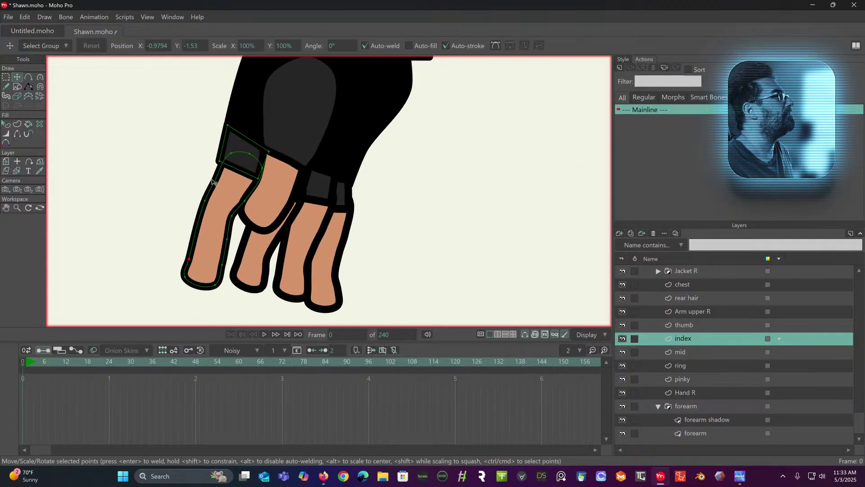
drag(207, 202, 197, 259)
drag(233, 156, 232, 153)
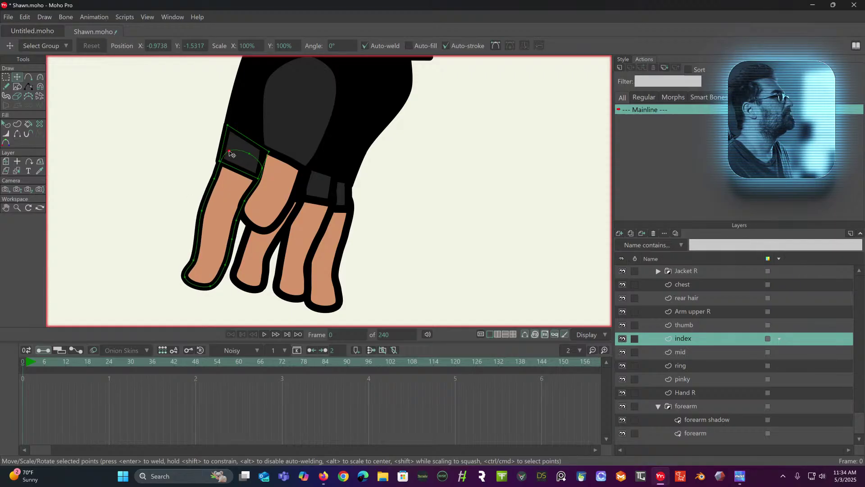
On the mid layer, adjust the finger shape's upper points outward so its skin outline fits the sleeve's edges.
click(689, 351)
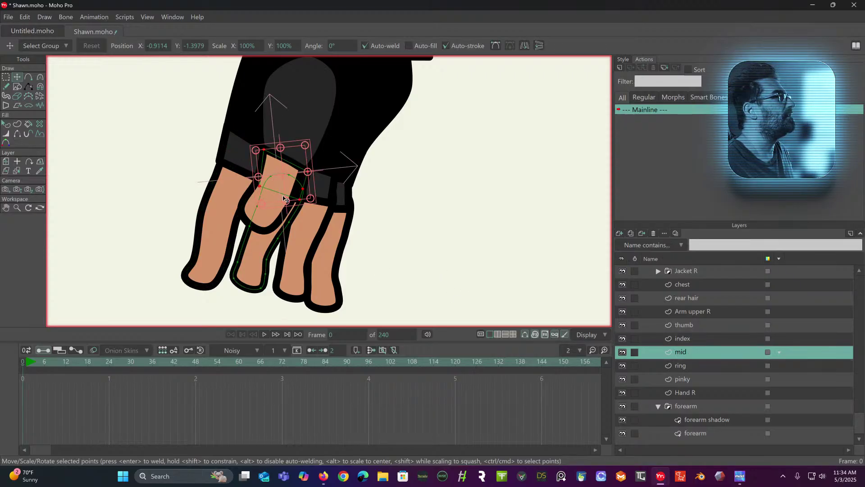
drag(272, 179, 277, 179)
click(396, 245)
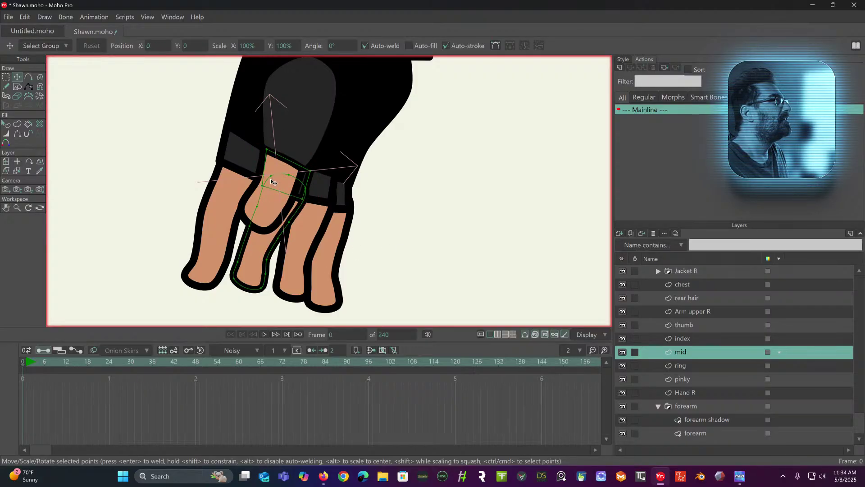
key(ctrl+z)
click(406, 192)
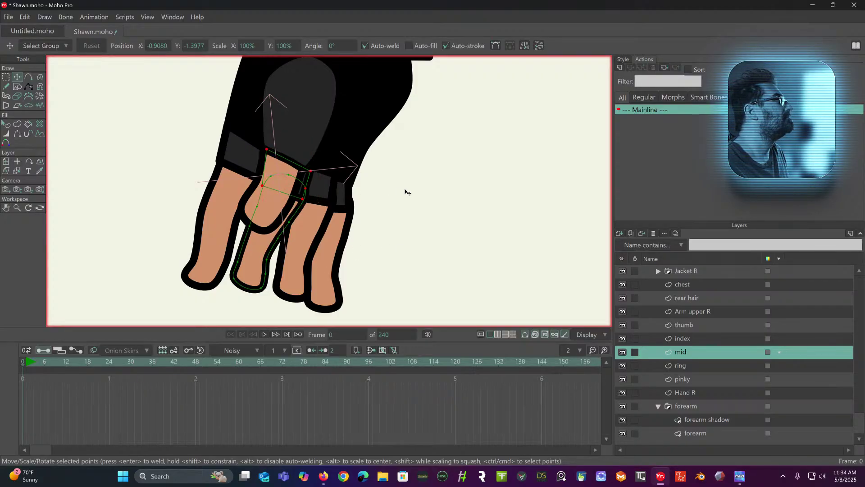
scroll(281, 191, up, 2)
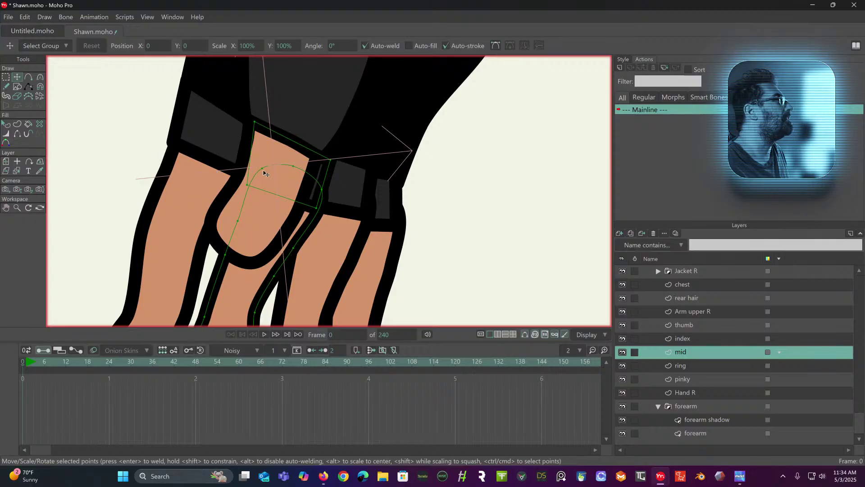
drag(265, 172, 261, 173)
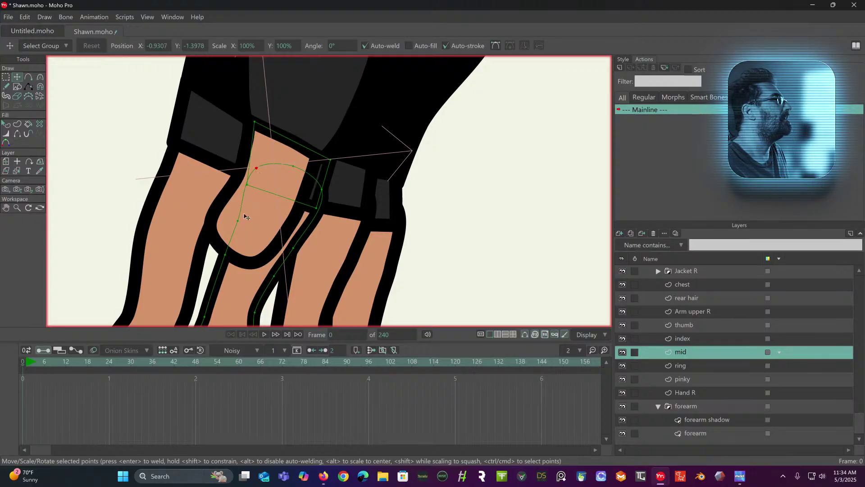
drag(236, 223, 231, 227)
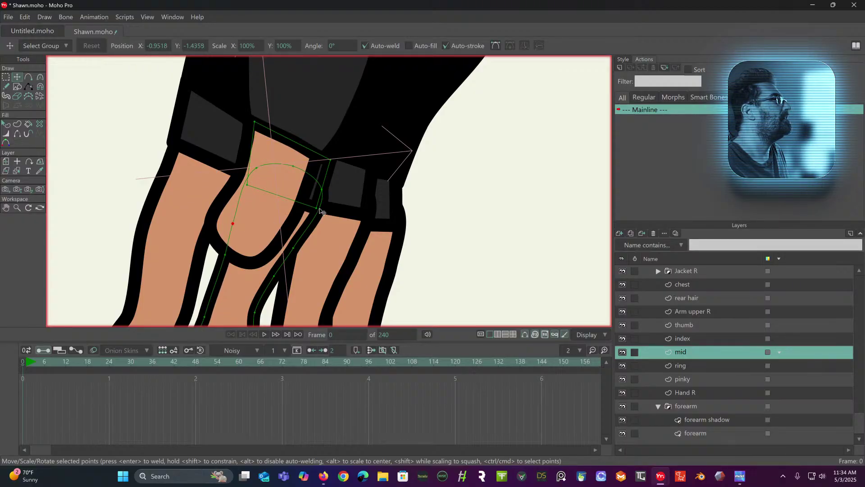
drag(319, 190, 322, 189)
Add a point to the middle finger's outline just below the sleeve corner nearest the ring finger.
scroll(334, 190, up, 2)
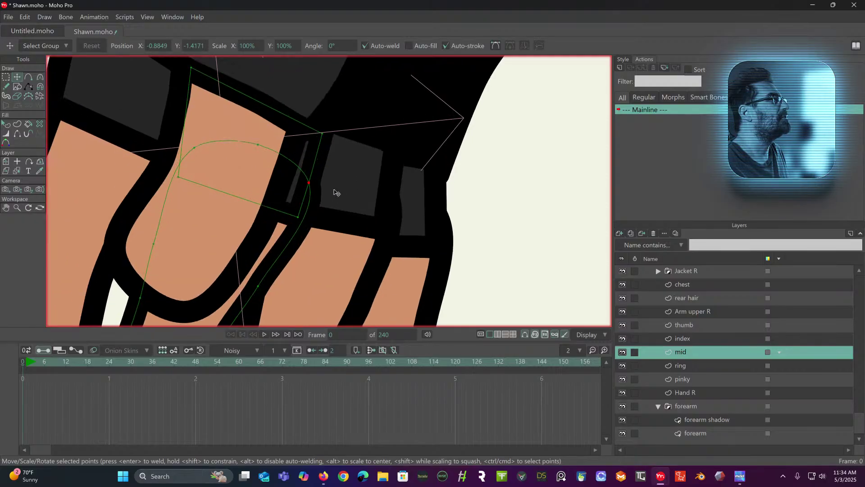
click(29, 77)
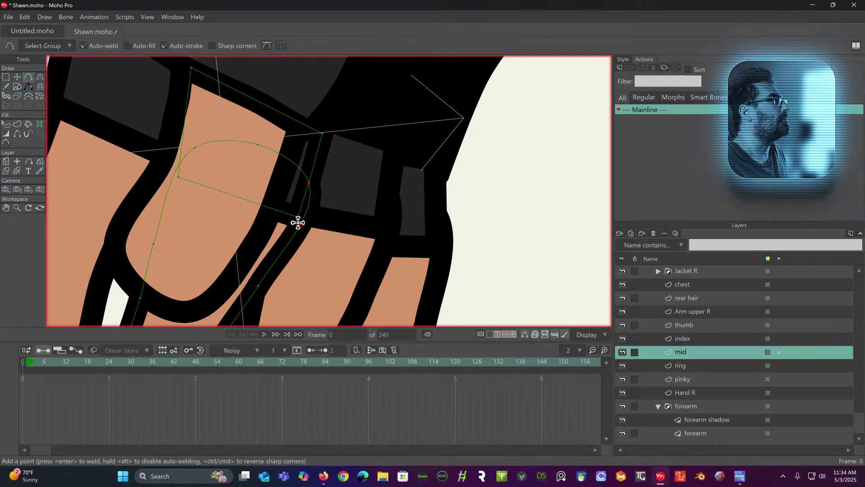
click(287, 230)
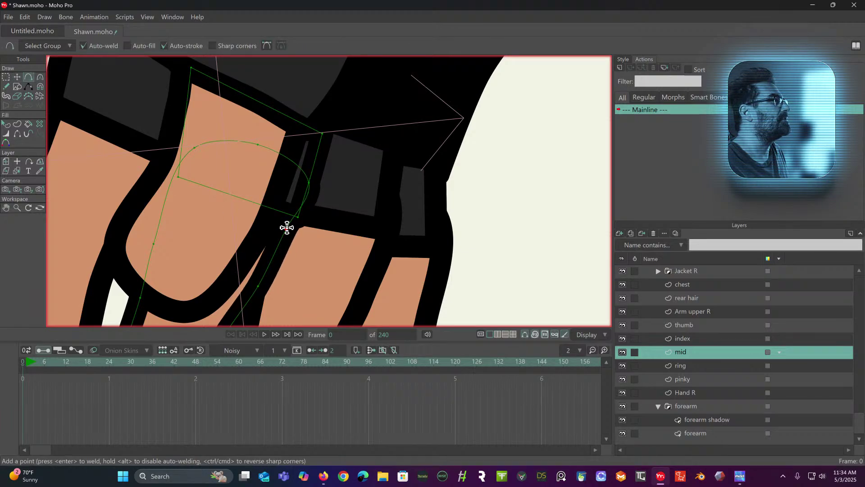
Add a point on the middle finger's edge inside the sleeve, and move its tip and lower side points downward to lengthen the finger.
click(300, 197)
scroll(323, 199, down, 5)
scroll(277, 250, up, 3)
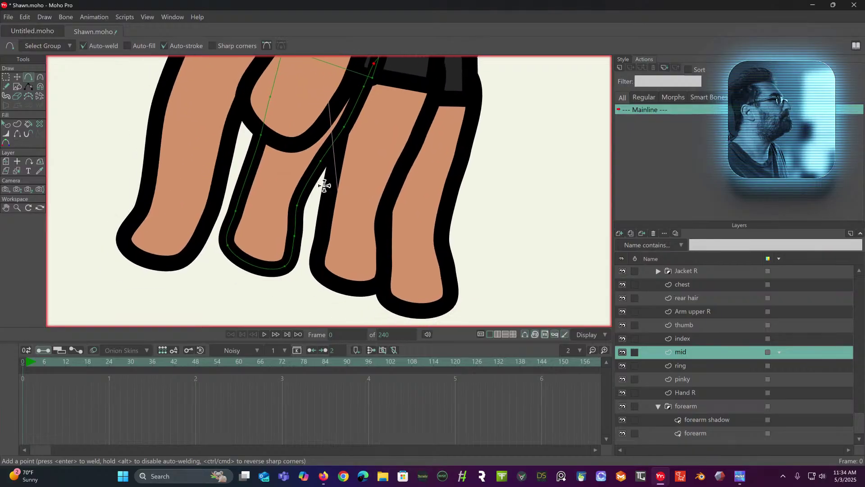
click(19, 79)
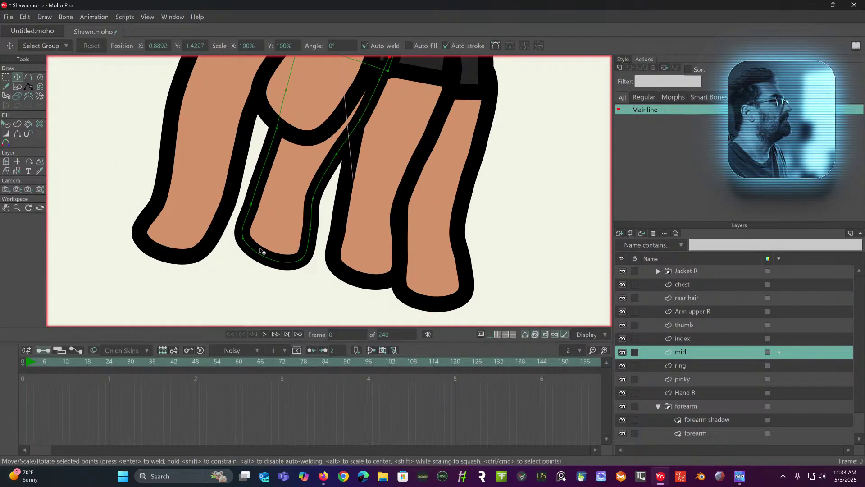
mouse_move(245, 243)
mouse_down()
mouse_move(243, 282)
mouse_move(301, 273)
mouse_move(286, 290)
mouse_move(245, 238)
mouse_up()
drag(310, 229, 304, 252)
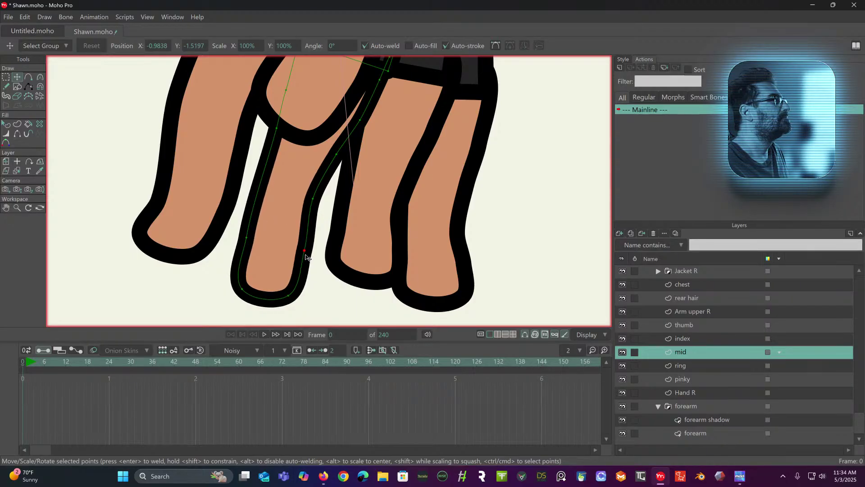
Straighten the middle finger's edge facing the ring finger, and move the point below the thumb outward on the index finger side.
click(314, 201)
drag(314, 202, 339, 159)
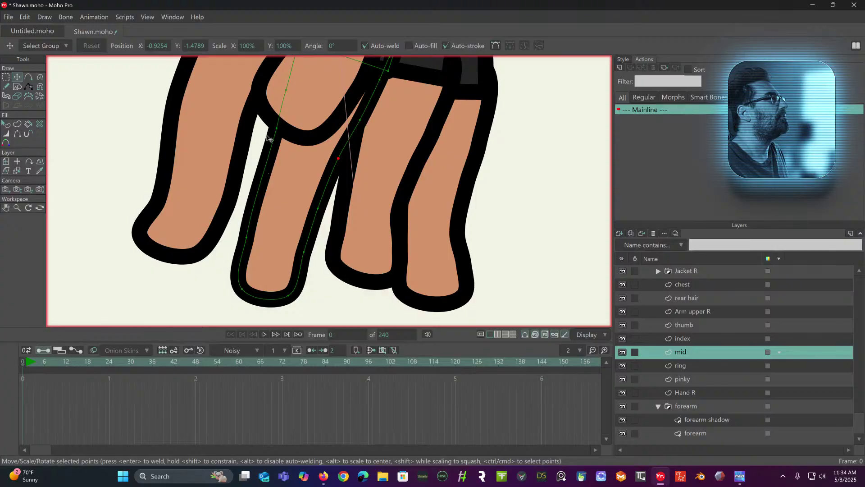
drag(274, 131, 264, 142)
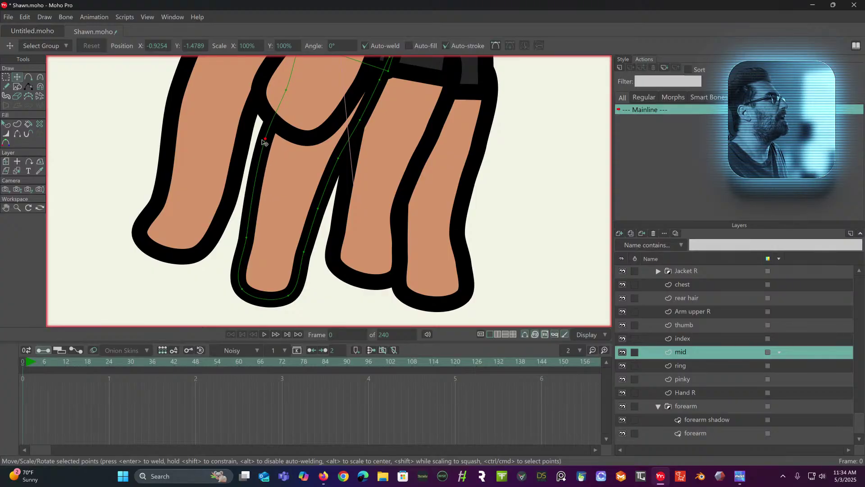
scroll(218, 216, down, 3)
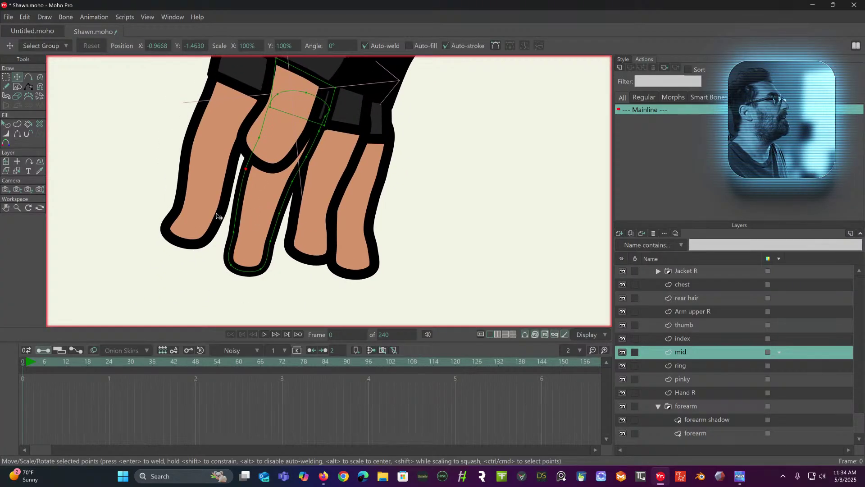
Shift the middle fingertip toward the index finger and refine the edge points facing the ring finger up to the sleeve.
drag(235, 269, 253, 266)
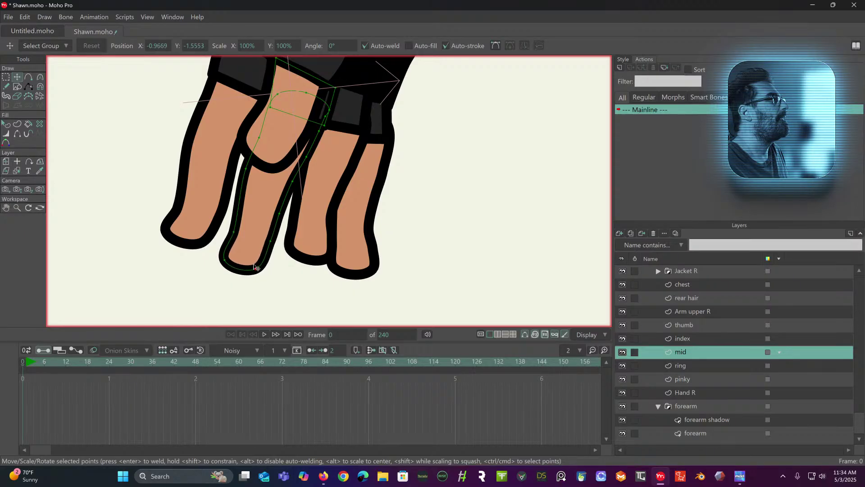
drag(298, 185, 293, 182)
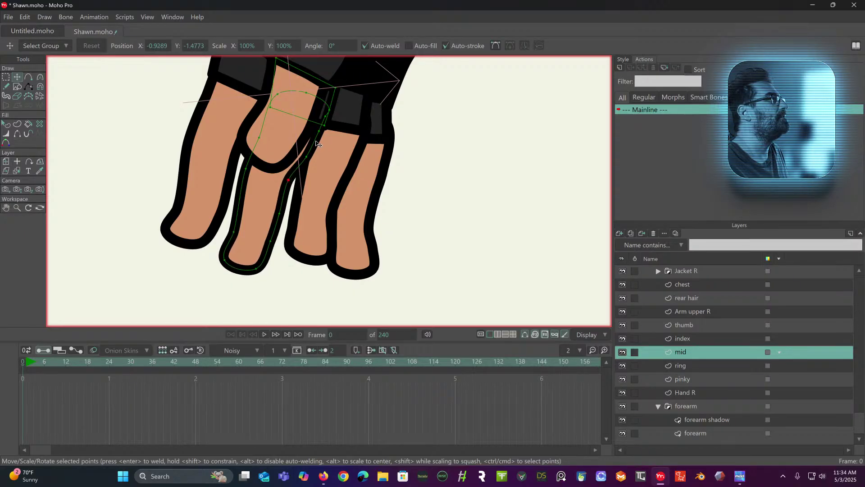
drag(318, 132, 322, 124)
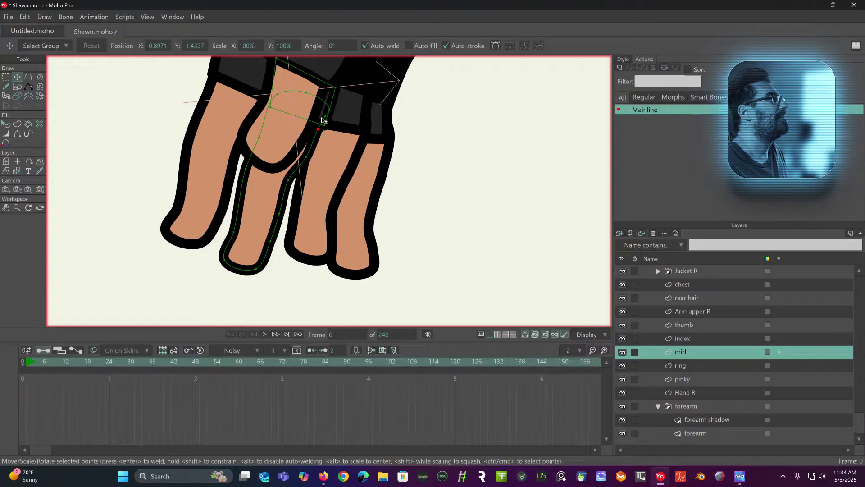
click(289, 180)
On the ring layer, deselect the sleeve points and shift the fingertip's corner points toward the middle finger.
click(695, 366)
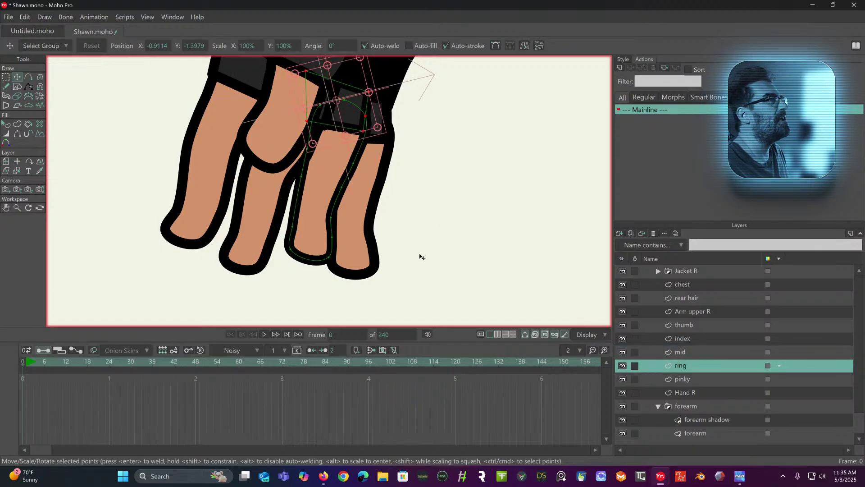
drag(293, 250, 297, 251)
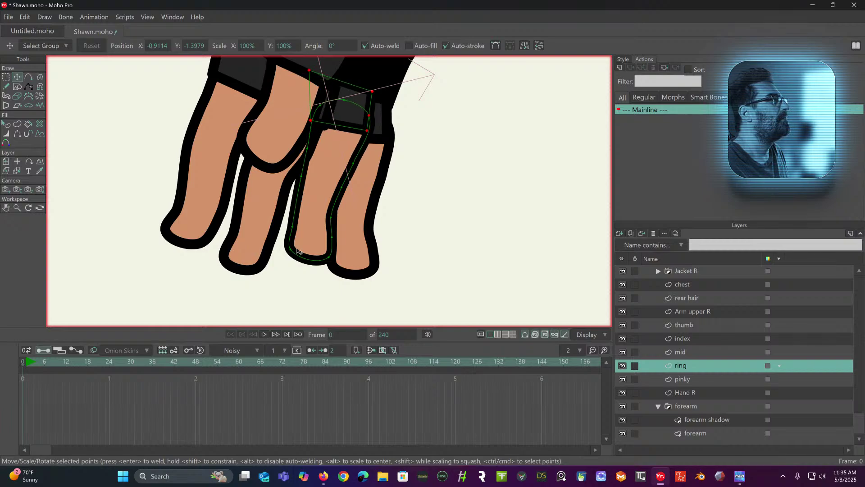
click(6, 77)
click(19, 76)
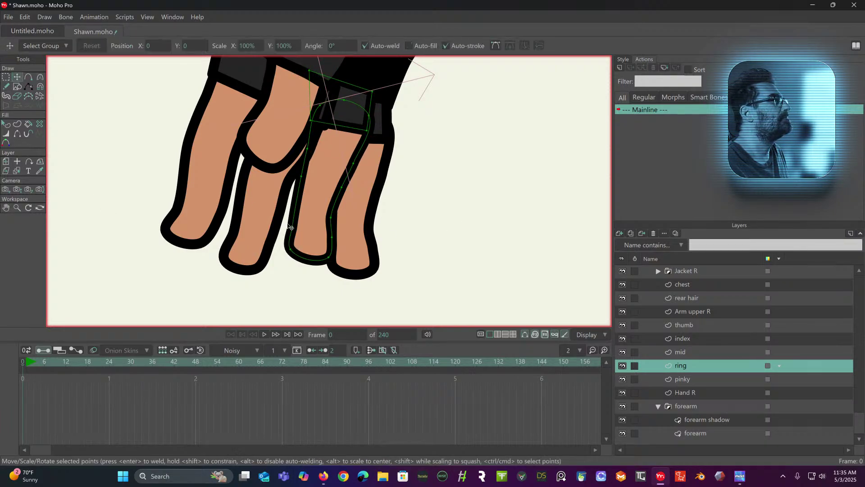
click(283, 254)
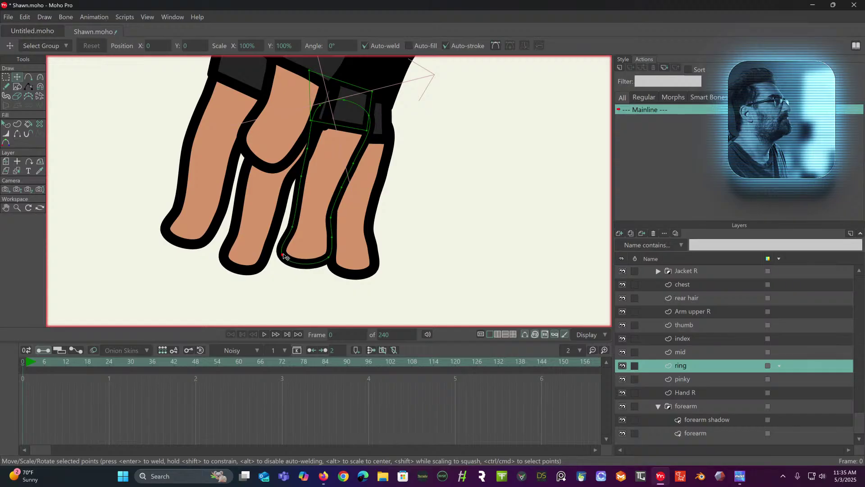
drag(329, 258, 328, 239)
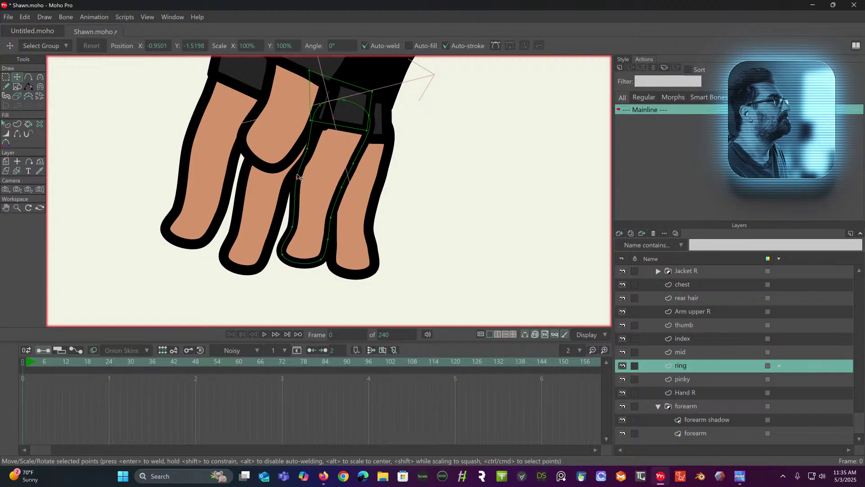
Reshape the ring finger's edge facing the pinky by moving its side, tip corner and upper sleeve points inward.
drag(344, 192, 340, 192)
click(331, 218)
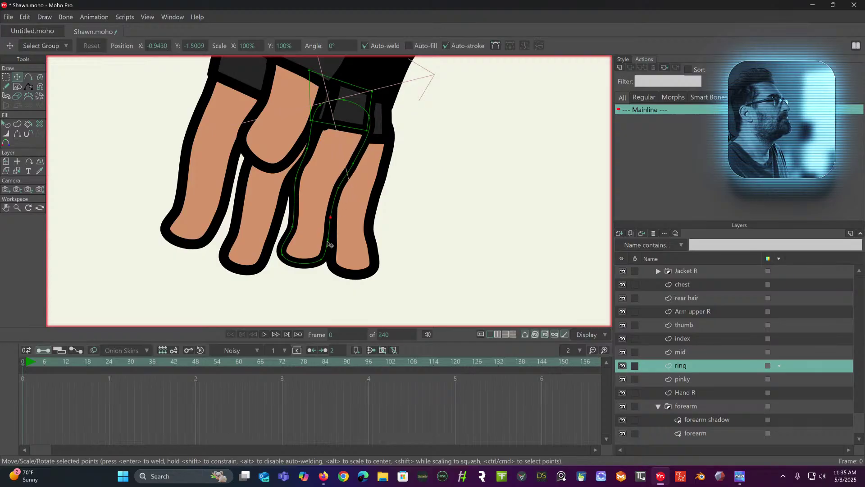
click(318, 261)
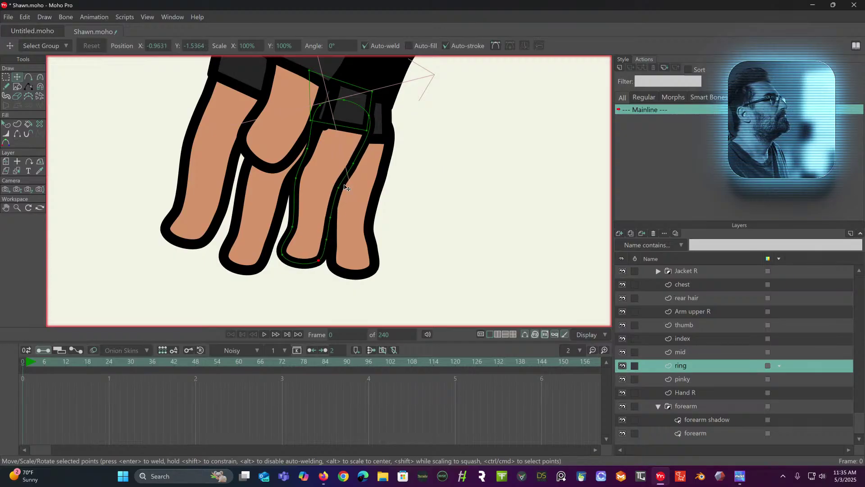
click(368, 116)
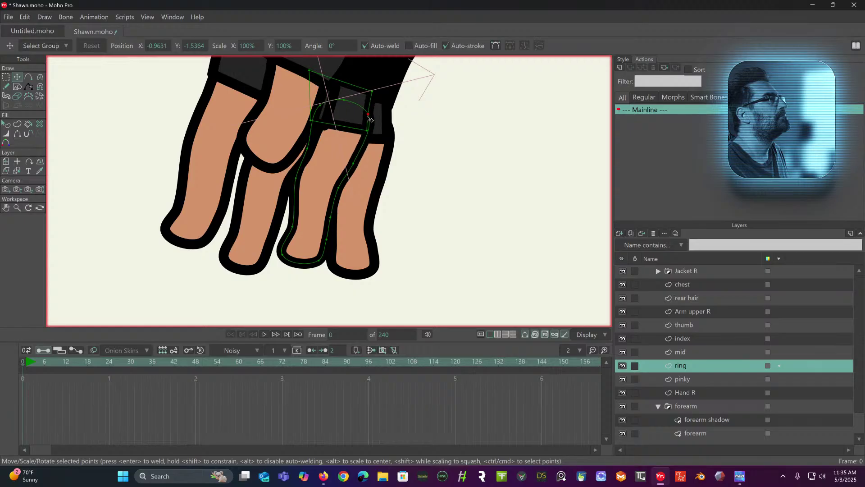
Add a point to the ring finger's outline at the sleeve corner nearest the pinky, and nudge the side point below it inward.
click(28, 77)
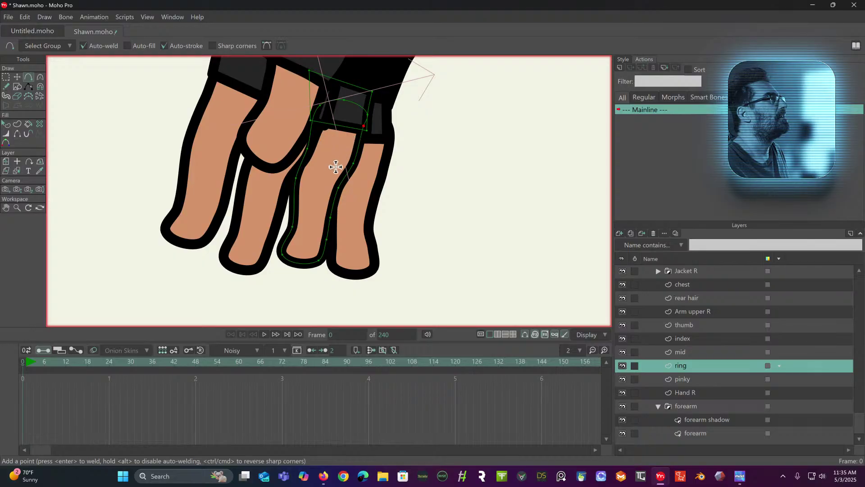
scroll(339, 145, up, 1)
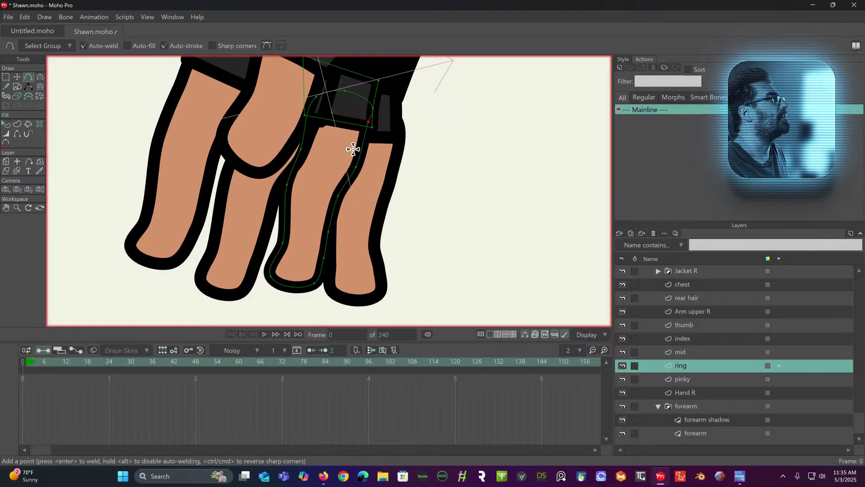
click(295, 165)
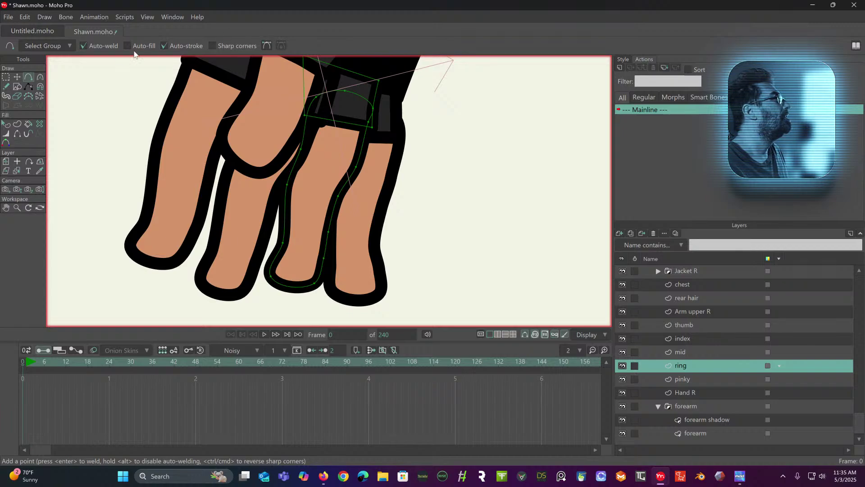
click(18, 77)
drag(355, 167, 353, 164)
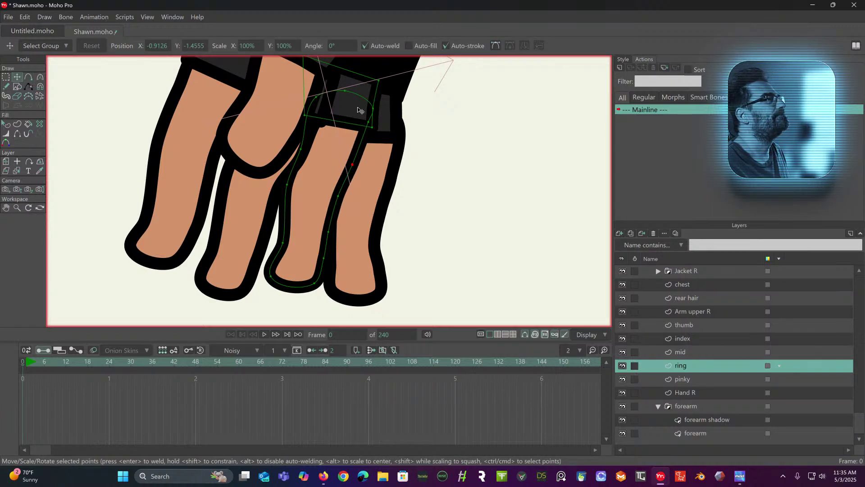
scroll(323, 101, down, 4)
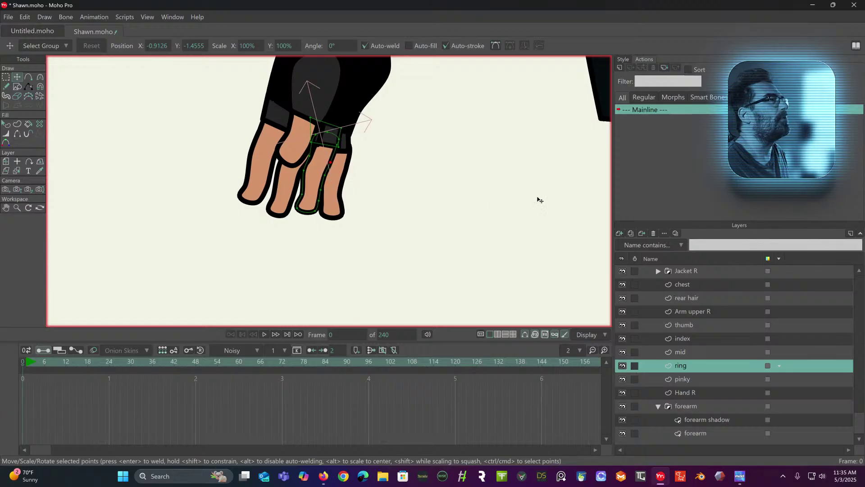
On the pinky layer, deselect the sleeve points and move the side points facing the ring finger inward to slim the finger.
click(700, 376)
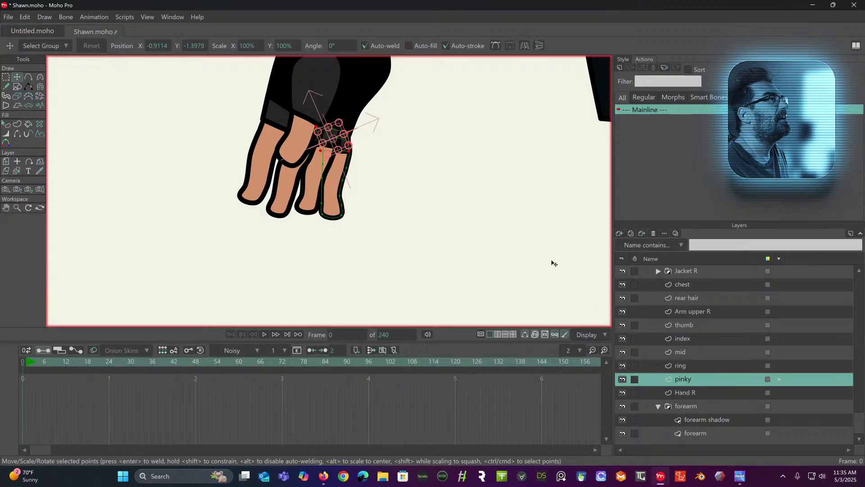
scroll(547, 261, up, 5)
scroll(485, 203, down, 2)
drag(449, 152, 478, 197)
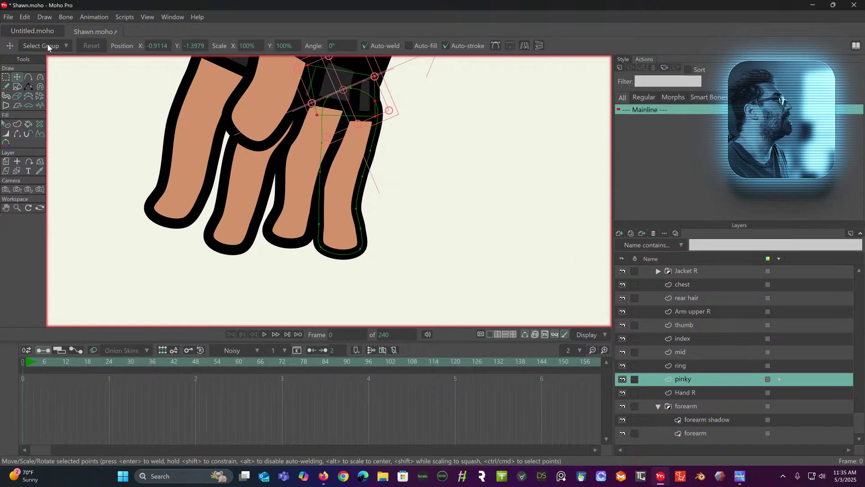
click(5, 76)
click(118, 131)
click(18, 76)
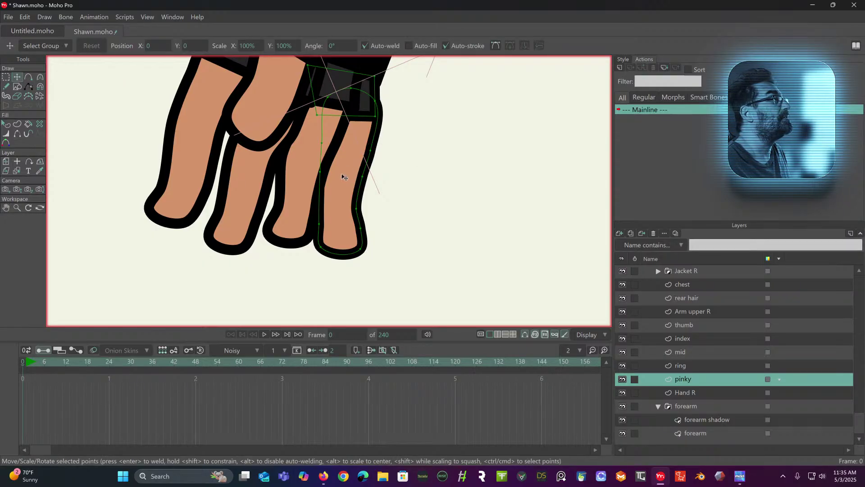
drag(320, 176, 325, 176)
drag(321, 143, 330, 142)
drag(327, 96, 333, 94)
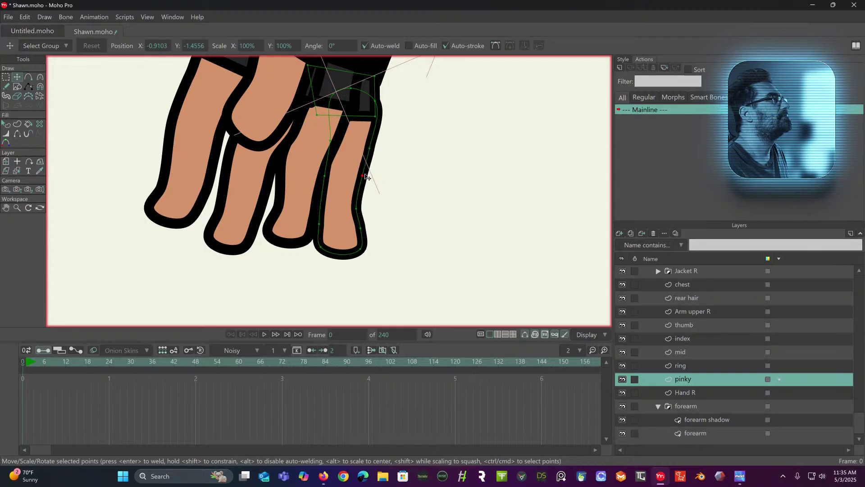
Shorten the pinky by moving its outer side points and both fingertip corner points upward.
drag(357, 207, 366, 191)
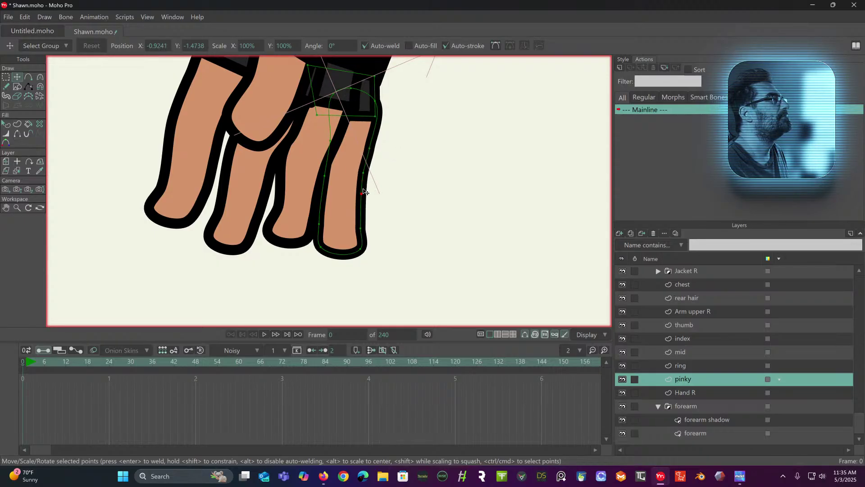
drag(365, 230, 366, 213)
drag(360, 248, 363, 228)
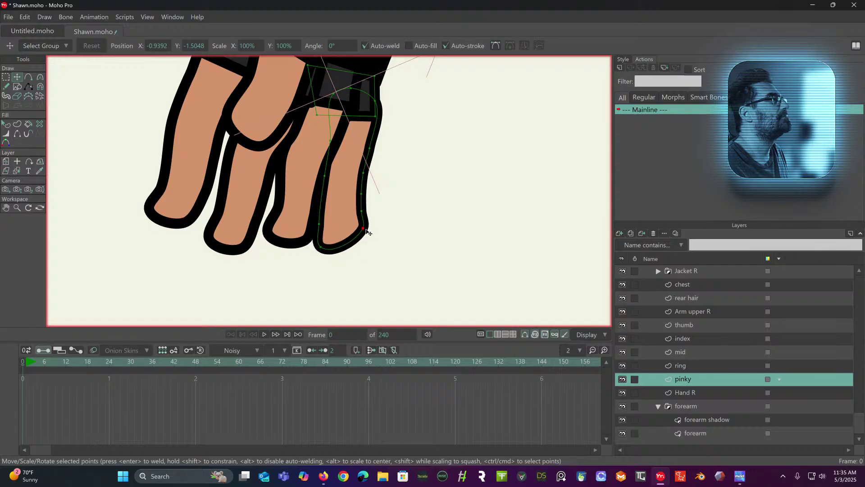
mouse_move(320, 246)
mouse_down()
mouse_move(325, 229)
mouse_move(361, 212)
mouse_move(364, 177)
mouse_up()
Refine the pinky's edge facing the ring finger and adjust its fingertip corner points to smooth the shortened shape.
click(325, 173)
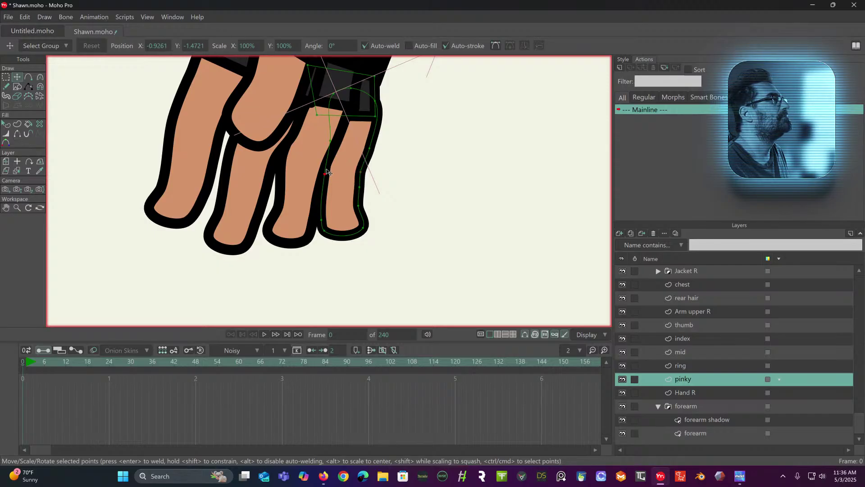
mouse_move(322, 220)
mouse_down()
mouse_move(331, 216)
mouse_move(324, 214)
mouse_up()
drag(366, 230, 344, 213)
scroll(353, 206, down, 5)
scroll(353, 206, up, 1)
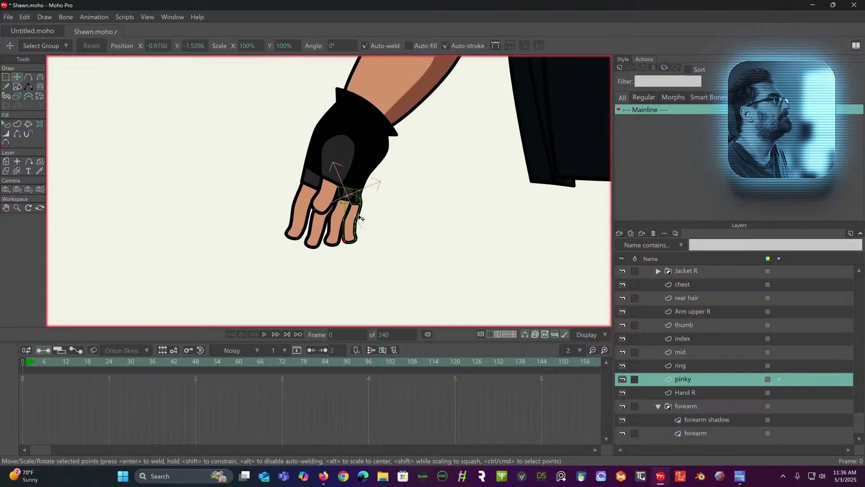
scroll(268, 211, up, 3)
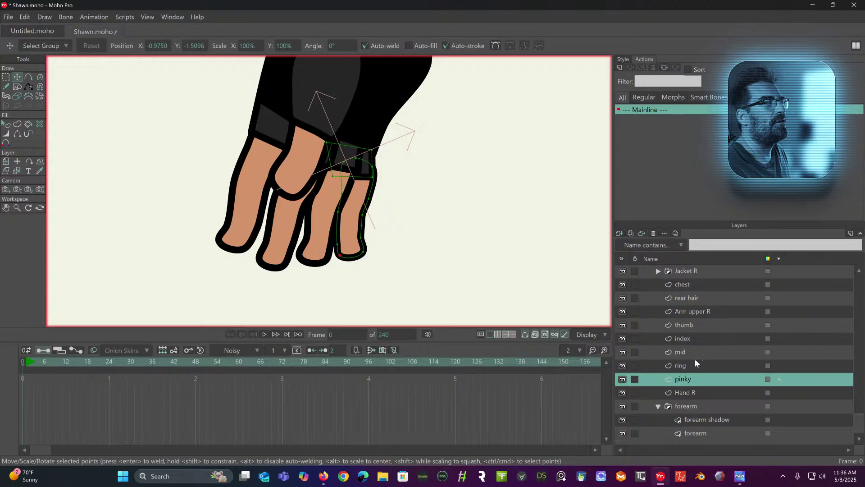
Narrow the index and middle fingertips by moving the outer tip corner point inward on each finger's layer.
click(694, 340)
drag(219, 241, 229, 247)
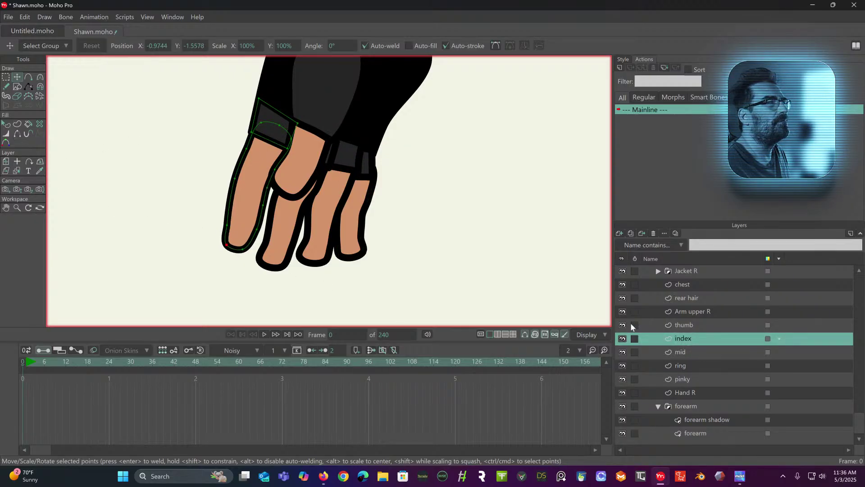
click(688, 352)
click(265, 262)
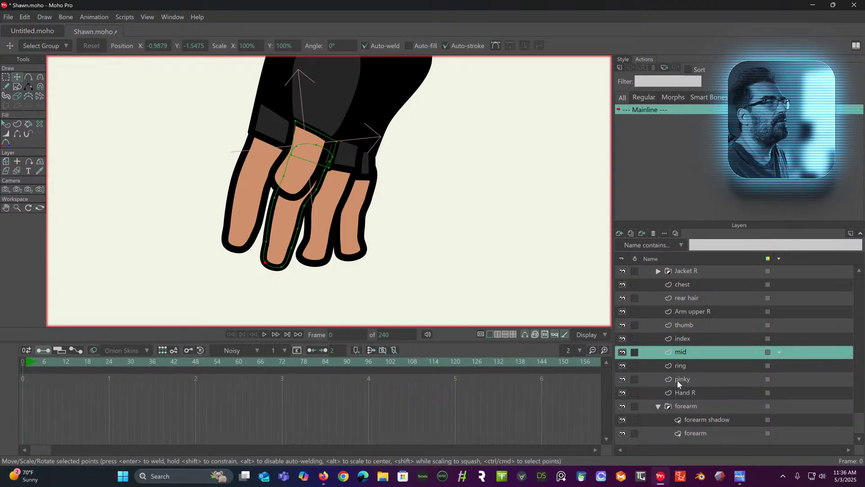
On the ring layer, move the outer fingertip corner inward and adjust the middle side point facing the pinky.
click(688, 366)
click(307, 259)
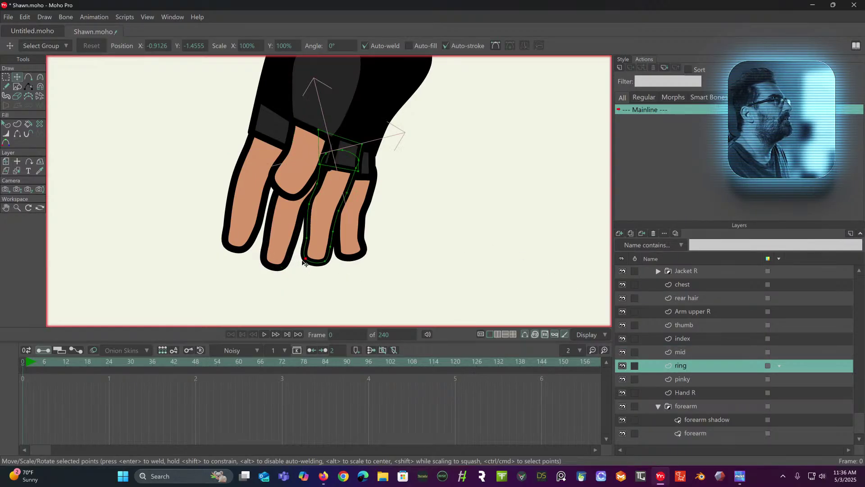
click(337, 208)
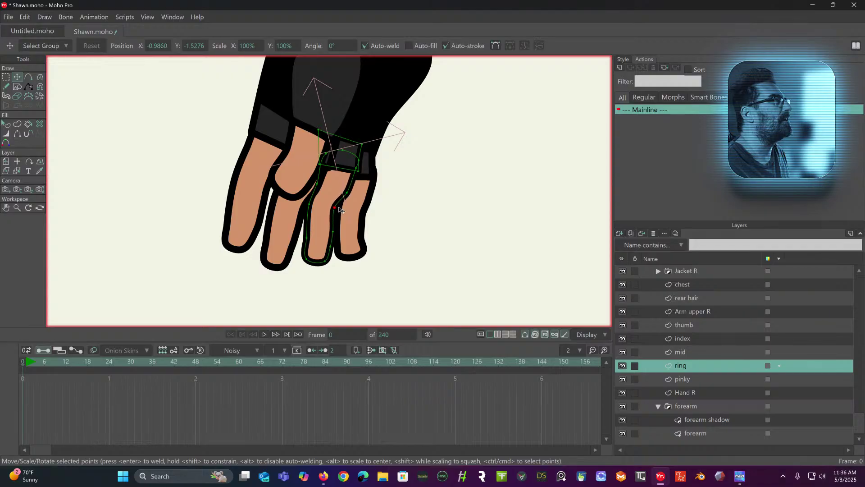
Adjust the ring finger's side point beside the thumb and refine the pinky's fingertip, side and knuckle points on its layer.
click(313, 182)
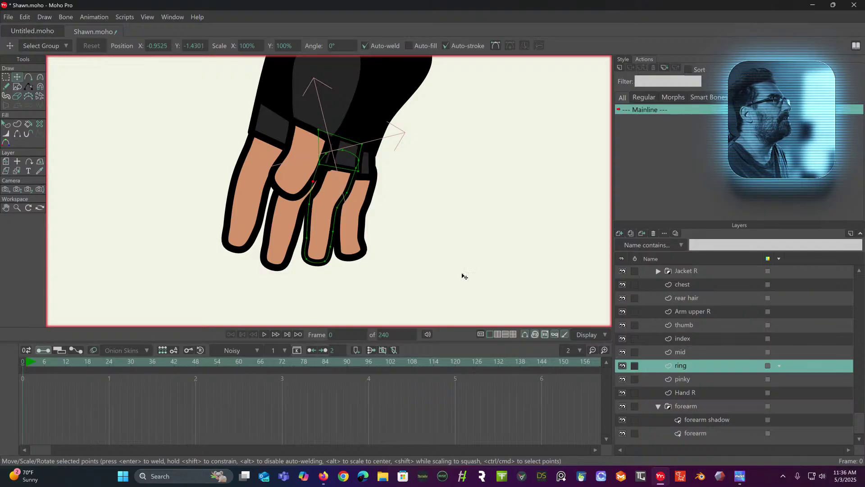
click(697, 380)
click(362, 253)
click(337, 235)
drag(347, 259, 374, 170)
click(362, 224)
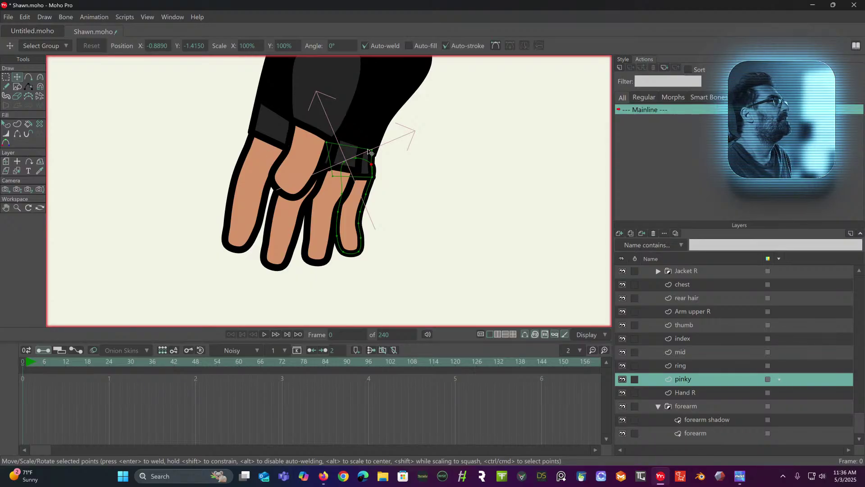
Examine the finished hand's shape and proportions against the forearm and the whole character.
scroll(371, 152, down, 3)
scroll(263, 218, down, 3)
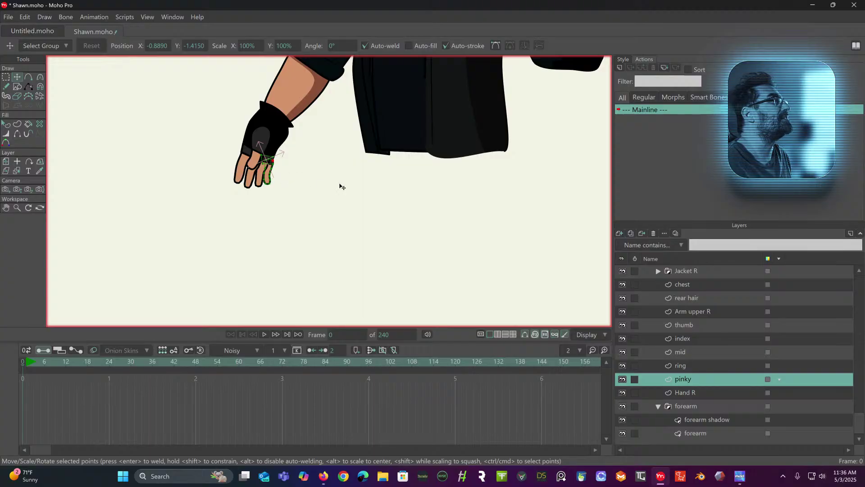
scroll(311, 155, up, 1)
scroll(348, 158, down, 3)
scroll(286, 257, up, 3)
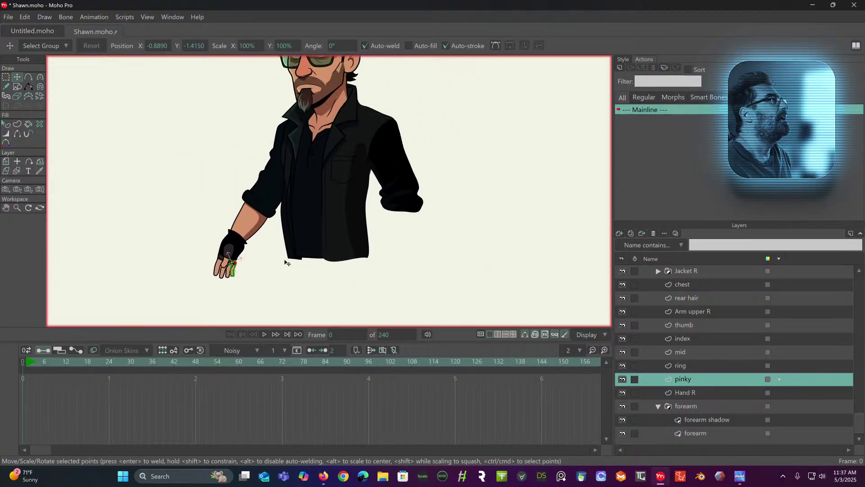
scroll(295, 230, down, 1)
scroll(285, 205, up, 5)
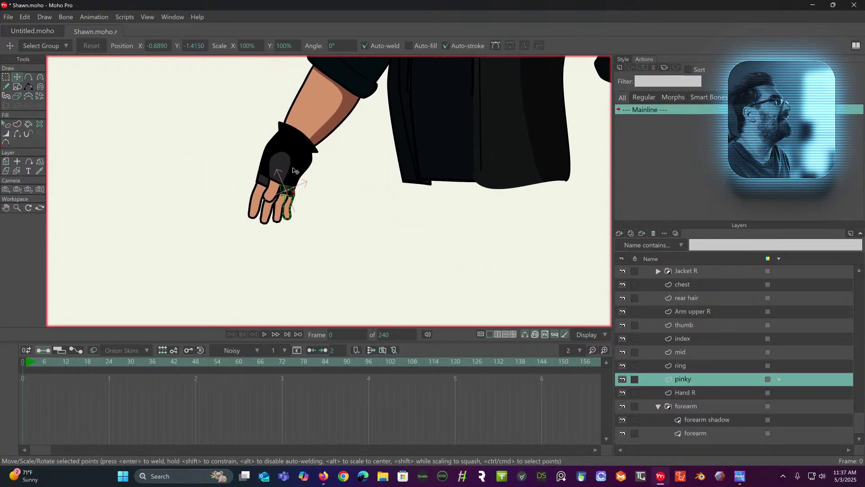
scroll(290, 194, down, 1)
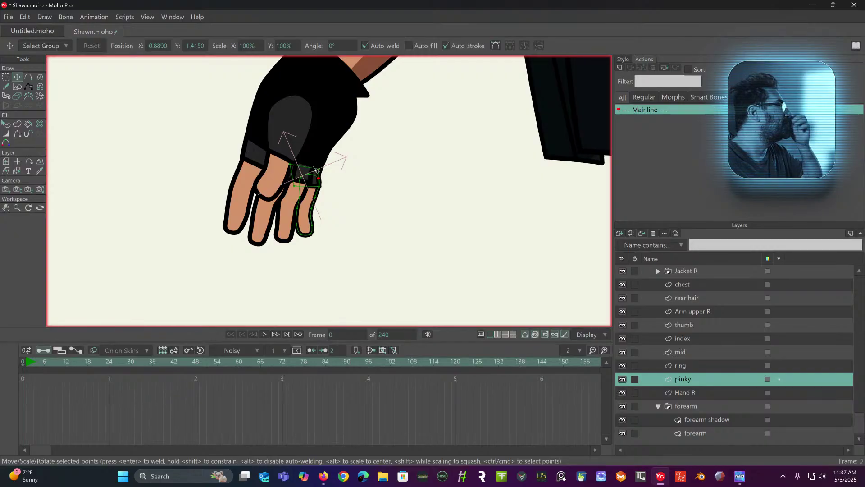
click(316, 114)
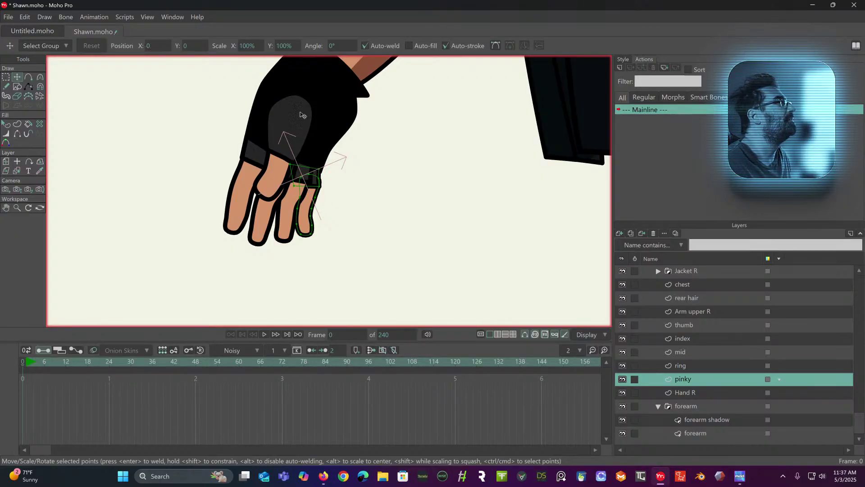
key(g)
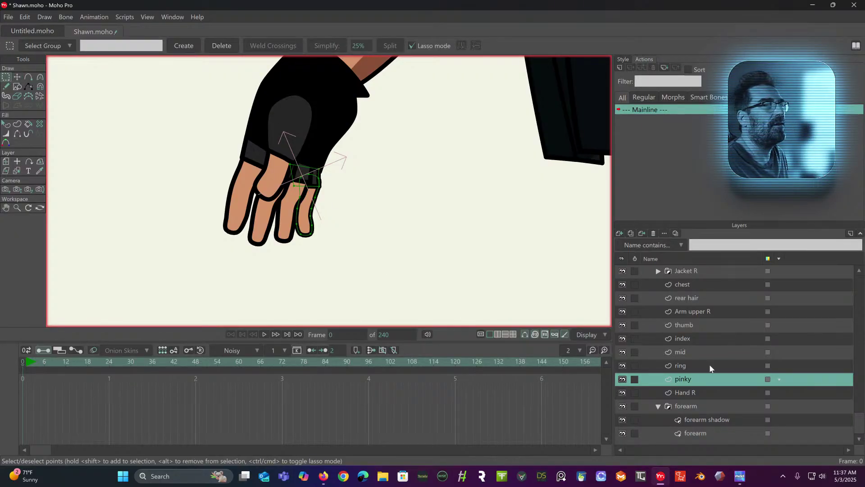
click(699, 392)
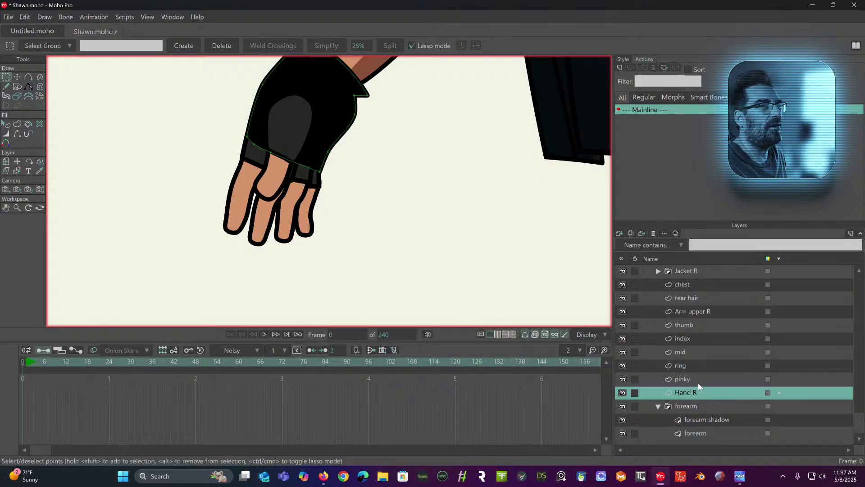
shift+click(705, 325)
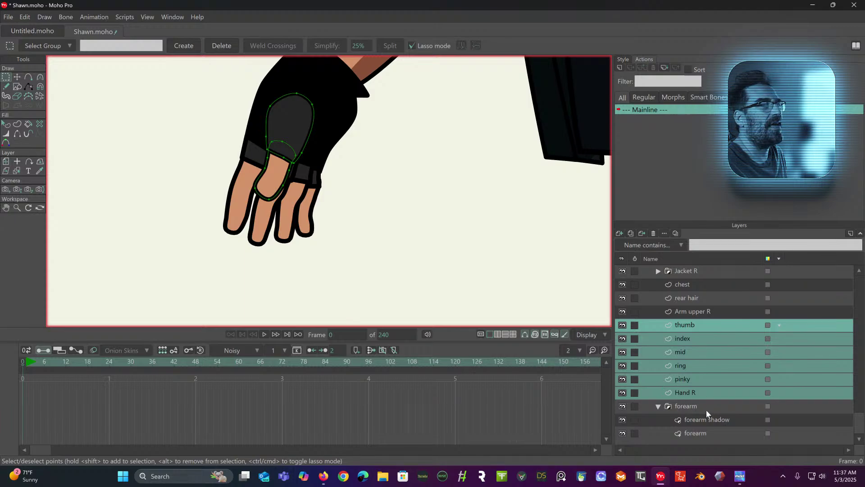
click(700, 433)
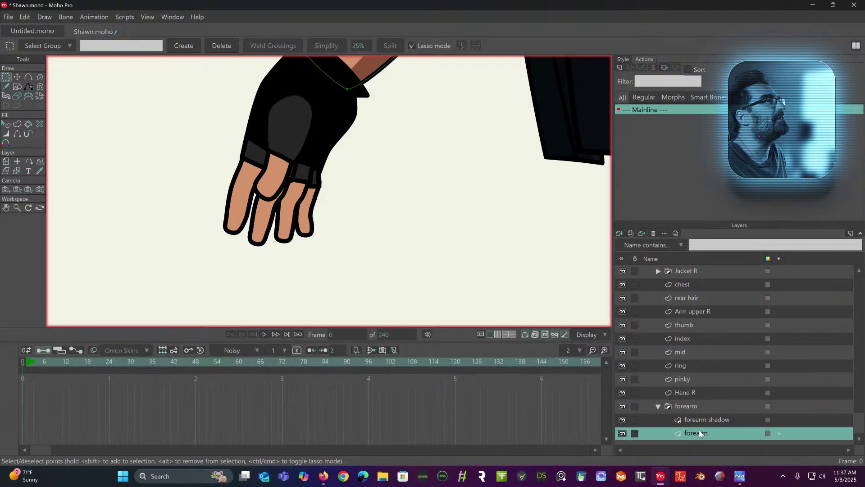
click(710, 420)
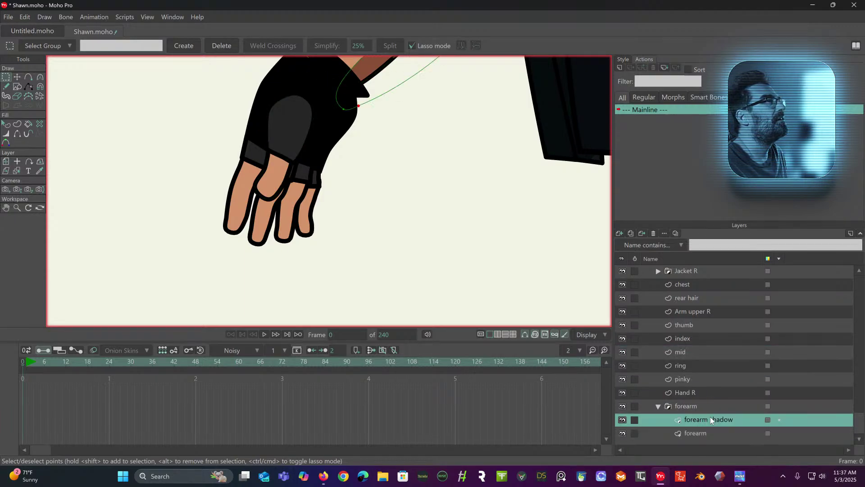
Group the thumb, index, mid, ring, pinky and Hand R layers together and name the group hand R.
click(705, 388)
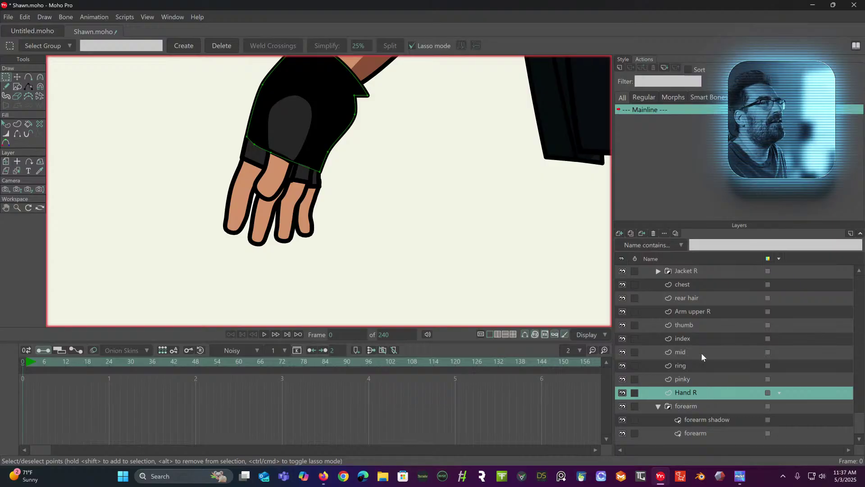
shift+click(699, 324)
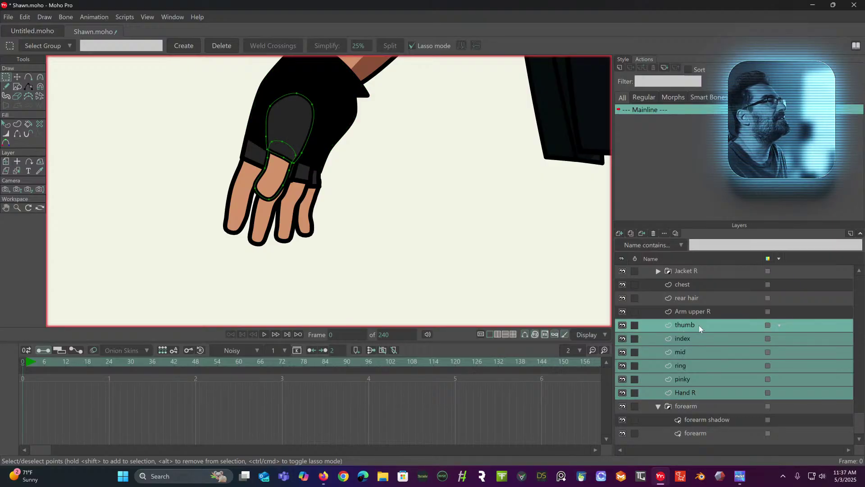
right_click(699, 326)
click(731, 382)
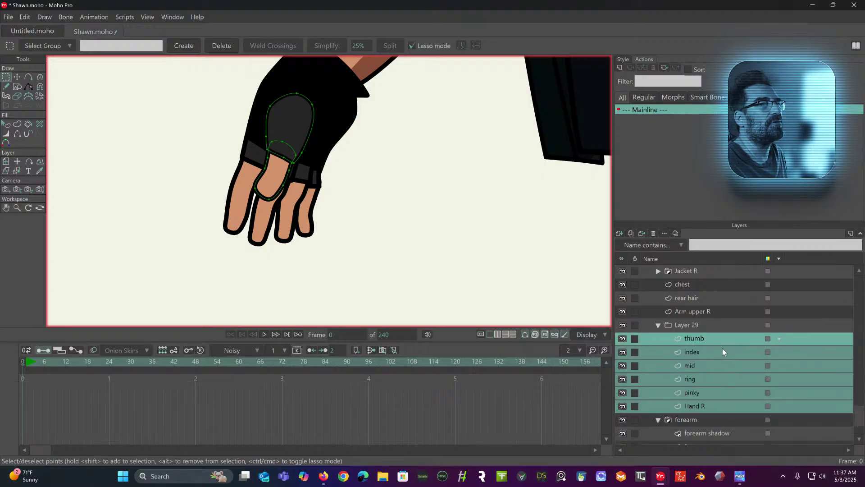
double_click(694, 325)
text(hand)
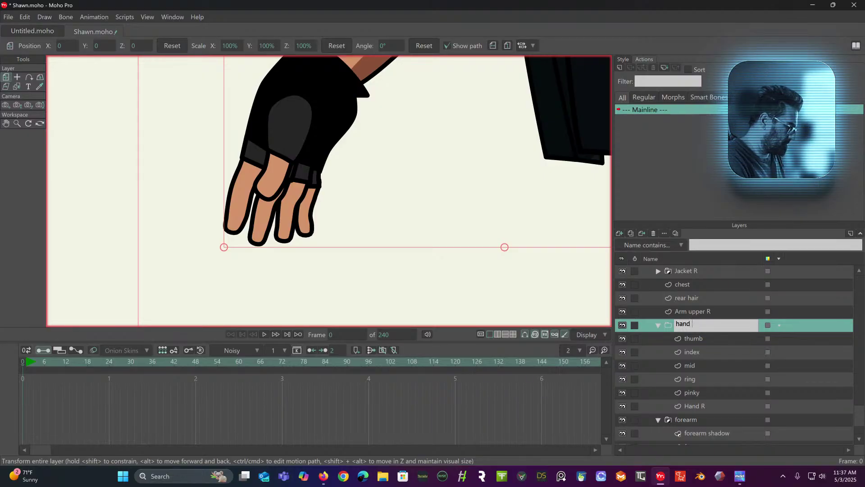
key(Return)
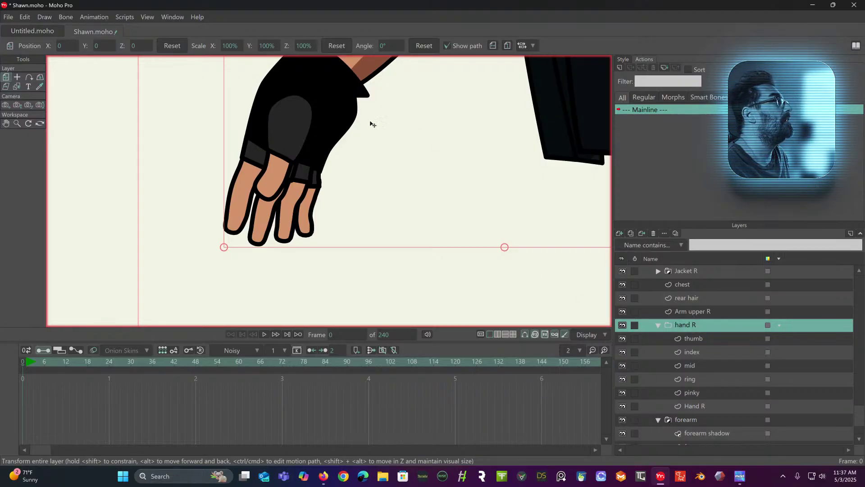
Set the hand R group's origin at the wrist, at about X -0.74, Y -1.24.
click(18, 77)
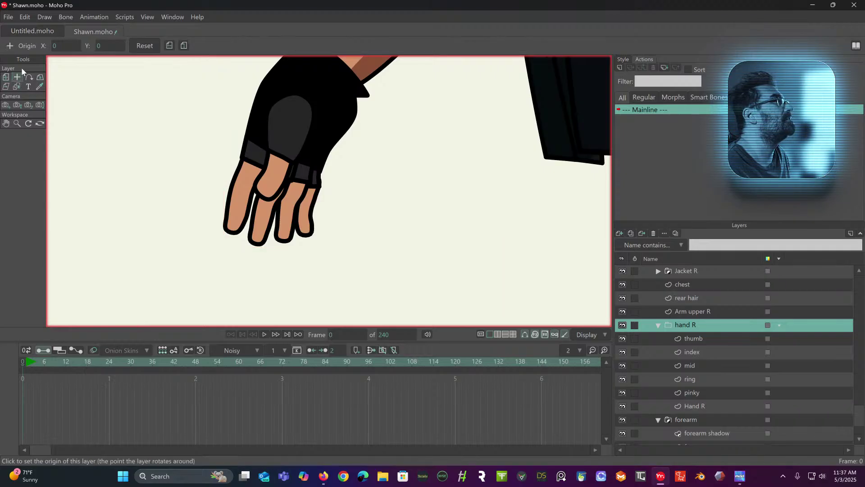
click(318, 92)
scroll(311, 135, down, 5)
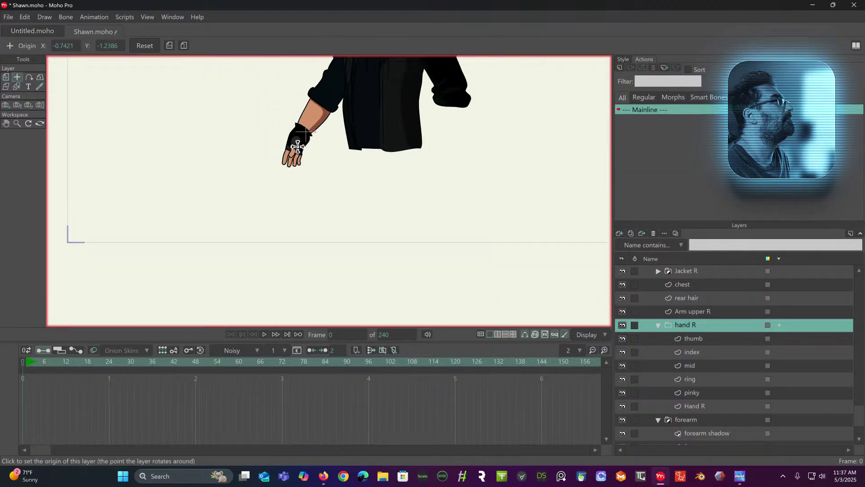
scroll(304, 174, up, 2)
scroll(304, 174, up, 4)
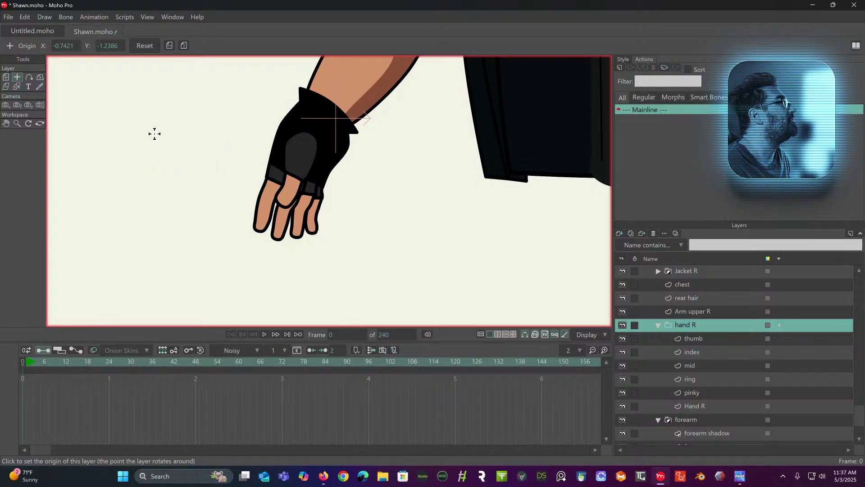
Enlarge the whole hand R group uniformly to 128% around the wrist.
click(5, 77)
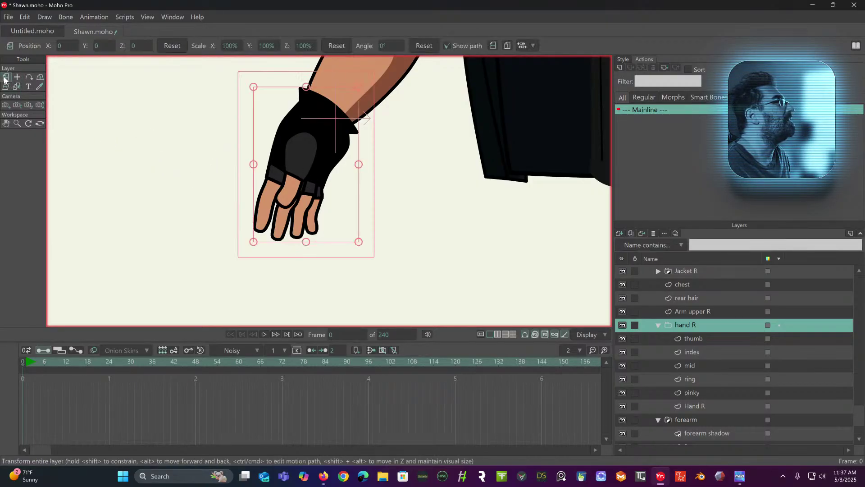
scroll(313, 157, down, 2)
scroll(315, 180, up, 2)
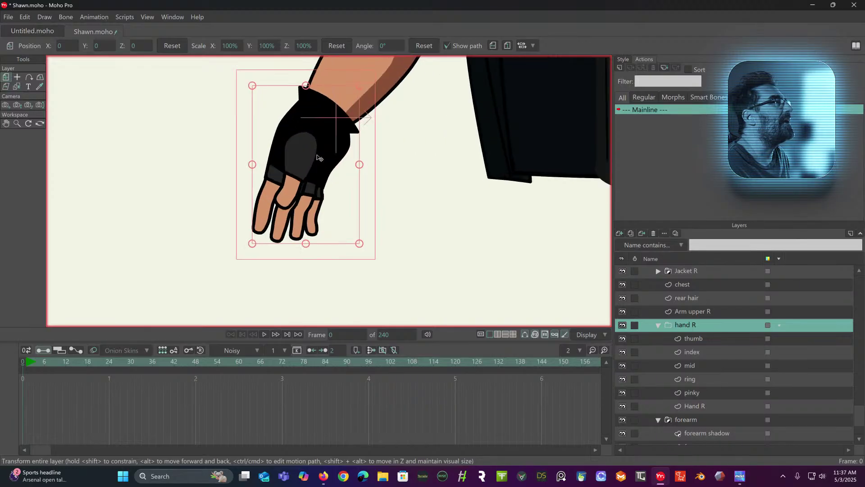
drag(359, 244, 370, 253)
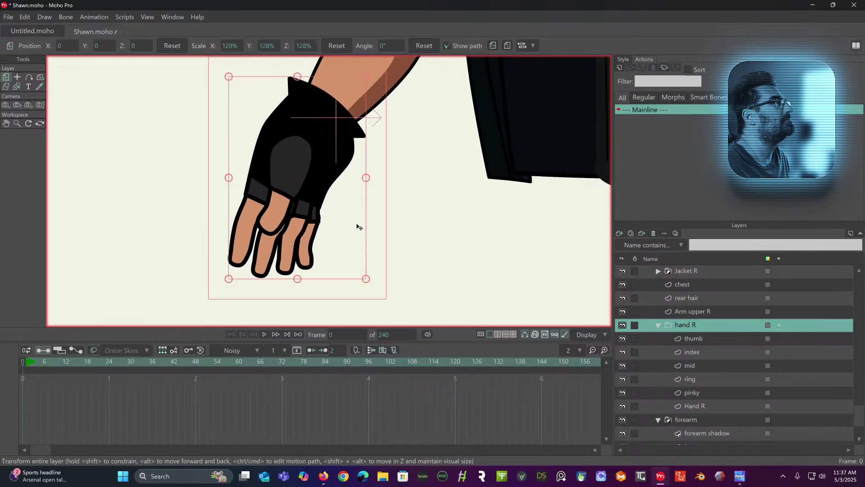
click(127, 145)
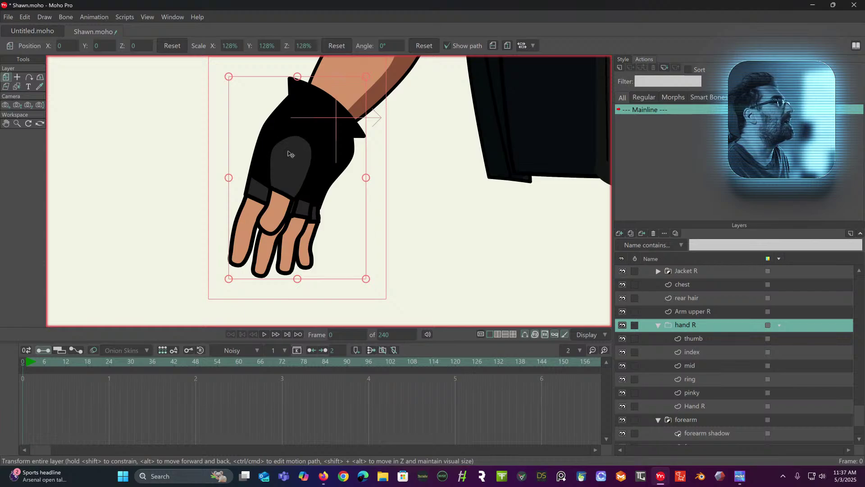
On the Hand R layer, pull the glove's thumb-side edge point inward and lower the outer corner of the cuff.
click(699, 406)
key(t)
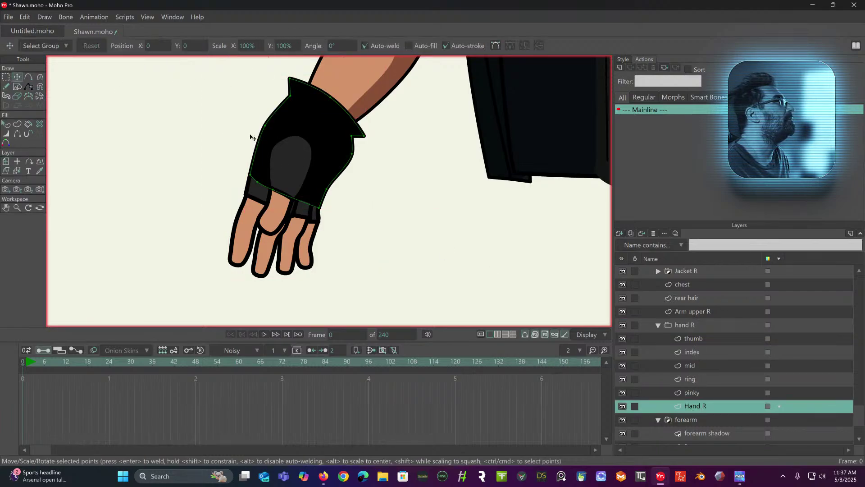
drag(265, 126, 273, 129)
drag(292, 83, 294, 105)
scroll(284, 173, down, 5)
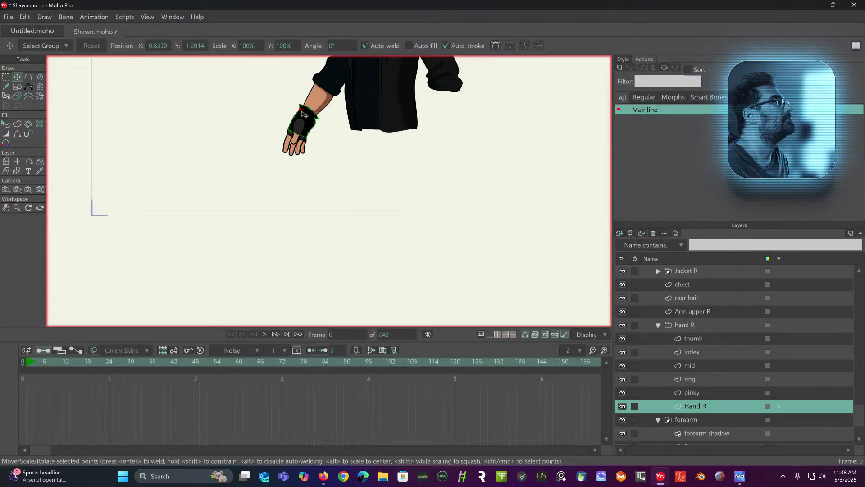
scroll(275, 201, up, 4)
scroll(273, 189, down, 2)
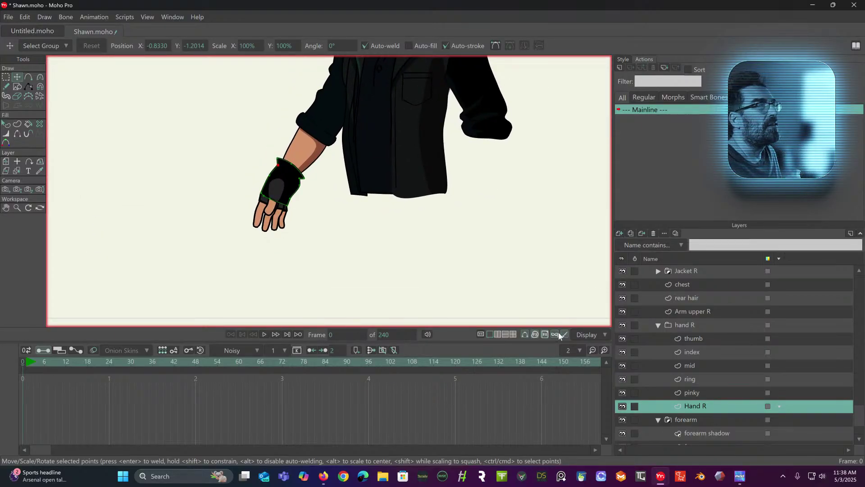
Duplicate the hand R group and move the copy across the body, below the jacket's other sleeve.
right_click(712, 326)
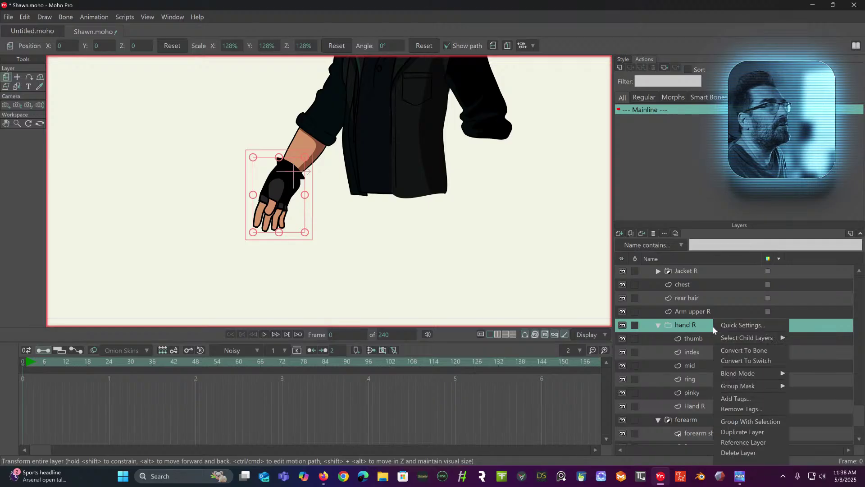
click(740, 432)
drag(298, 205, 481, 224)
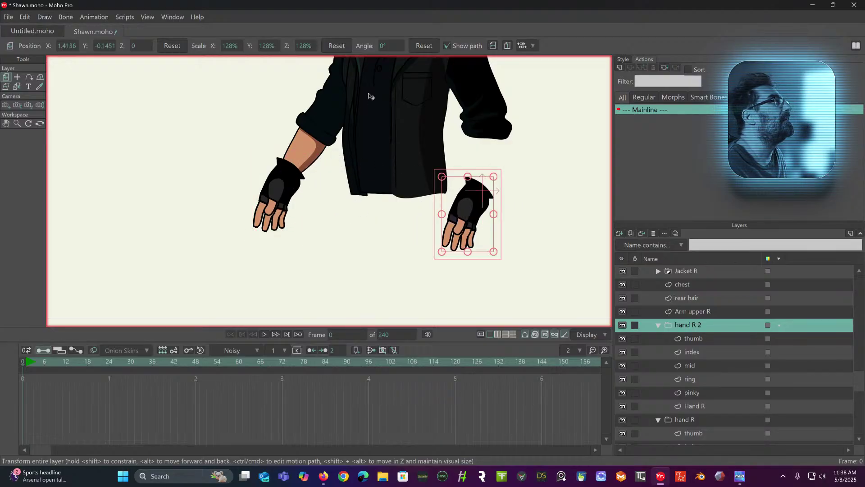
Flip the duplicated hand horizontally and position it below the empty sleeve at about X 1.60, Y -0.12.
click(493, 46)
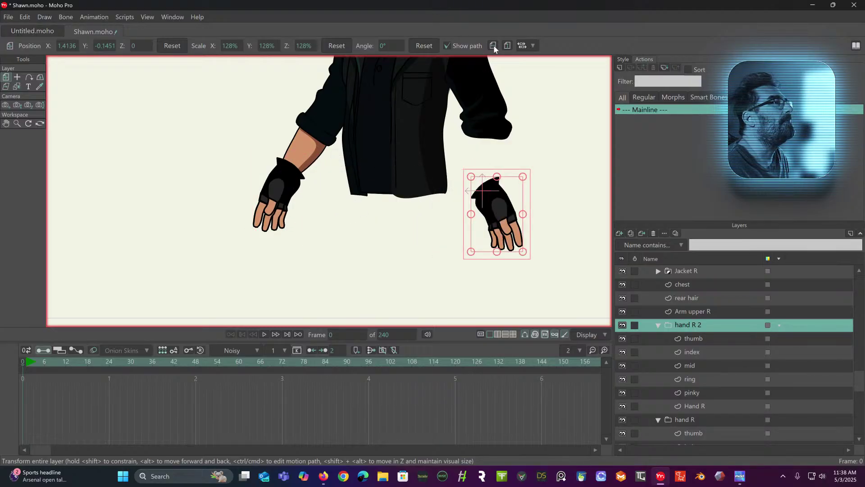
drag(503, 193, 520, 182)
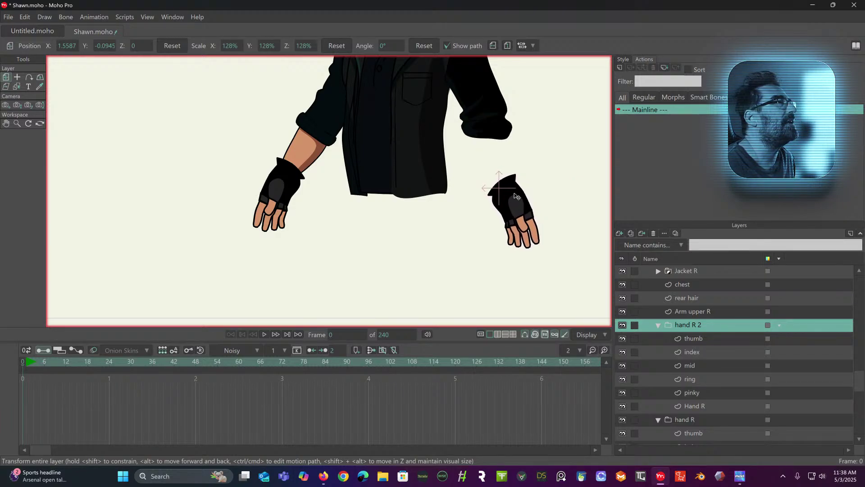
drag(523, 195, 526, 198)
Collapse the hand R, hand R 2 and forearm groups in the layer list.
scroll(509, 194, up, 3)
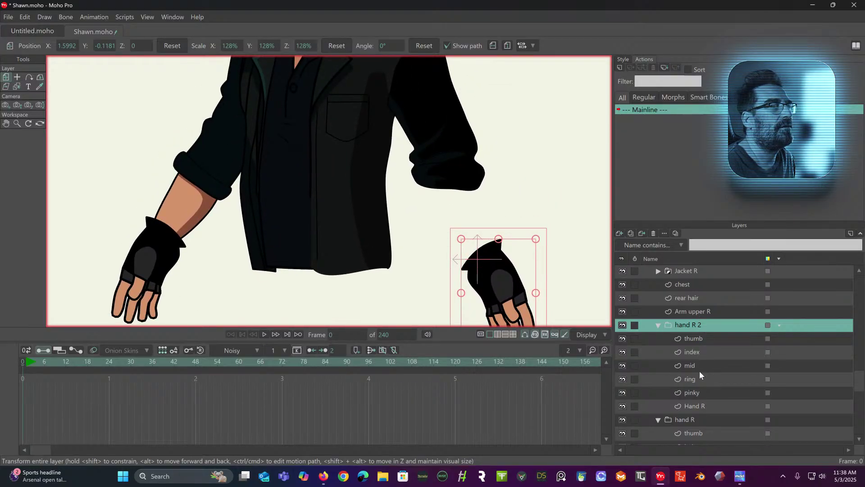
scroll(706, 388, up, 2)
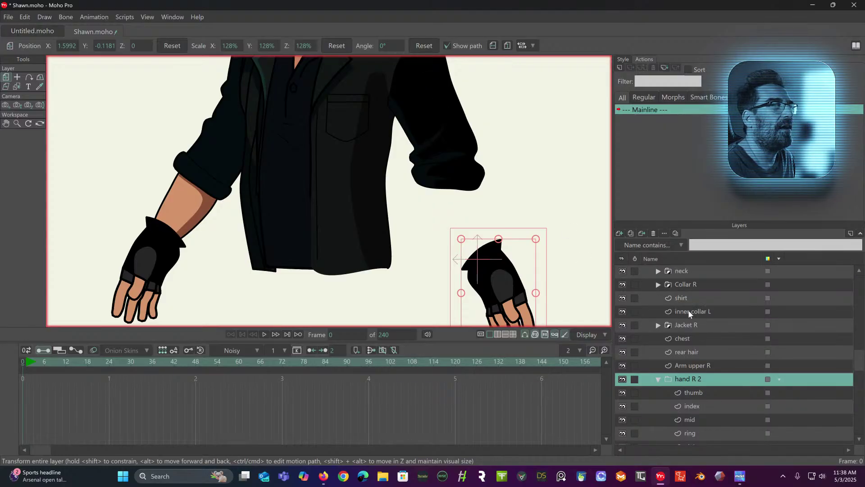
scroll(710, 334, down, 6)
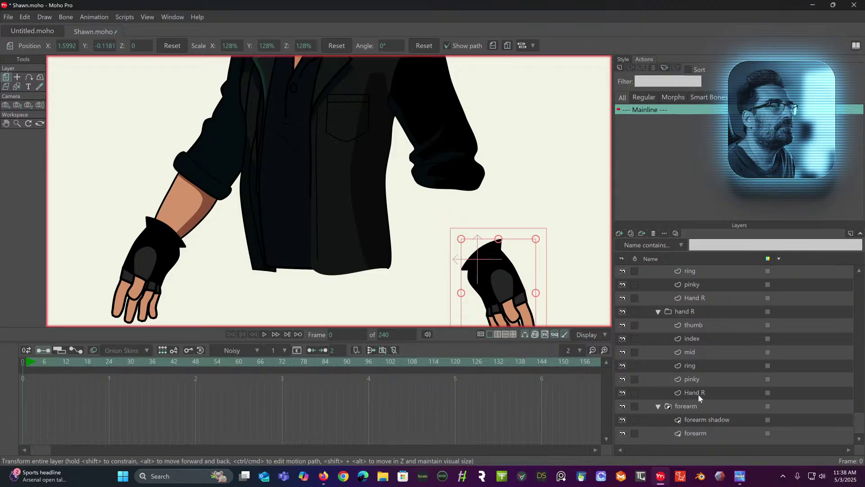
click(657, 312)
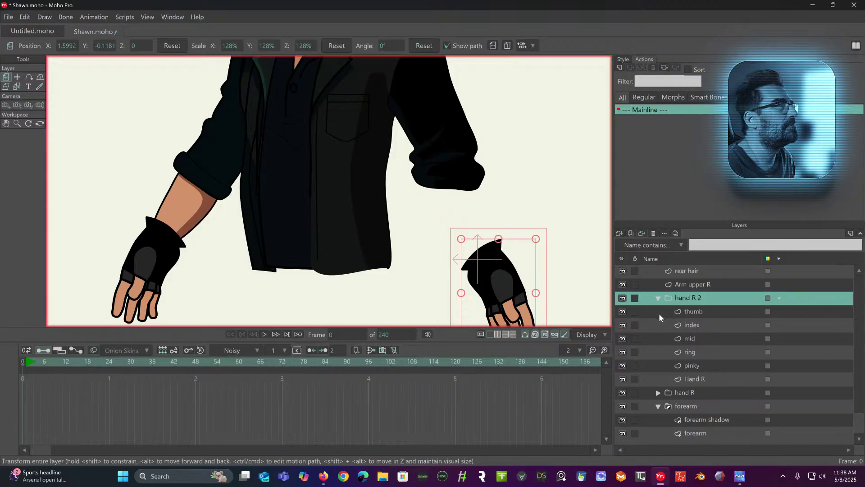
scroll(701, 322, up, 3)
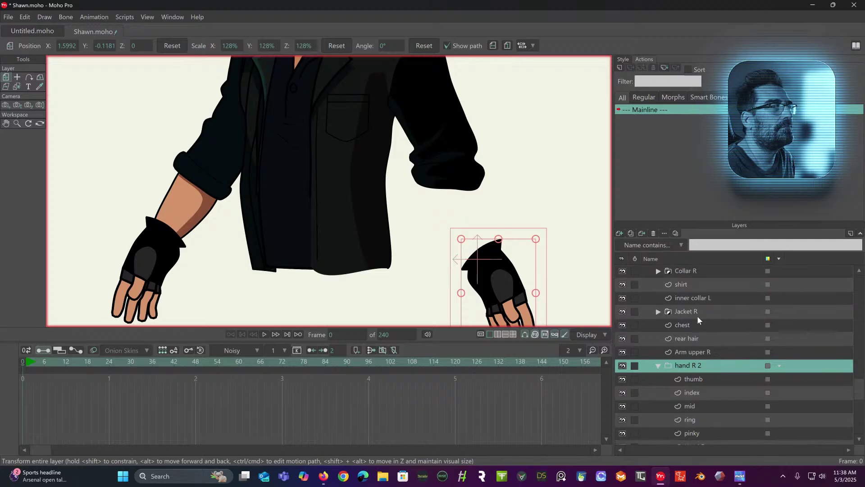
scroll(713, 355, up, 2)
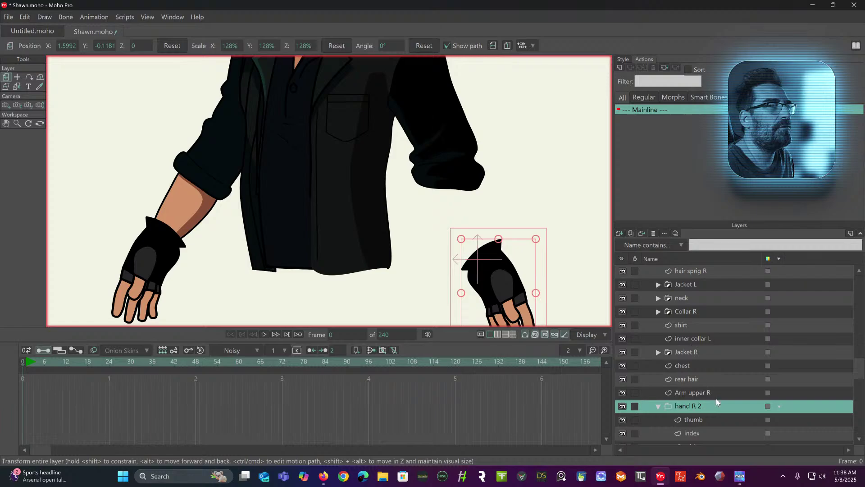
click(658, 406)
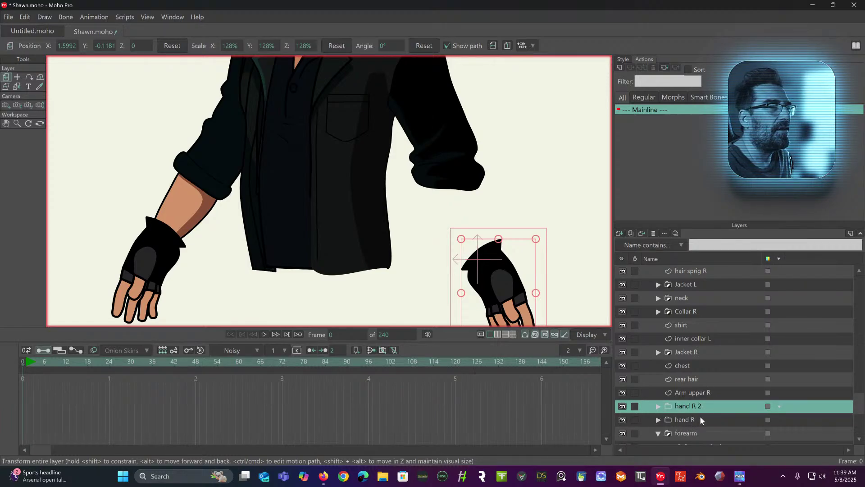
scroll(699, 414, down, 2)
click(659, 406)
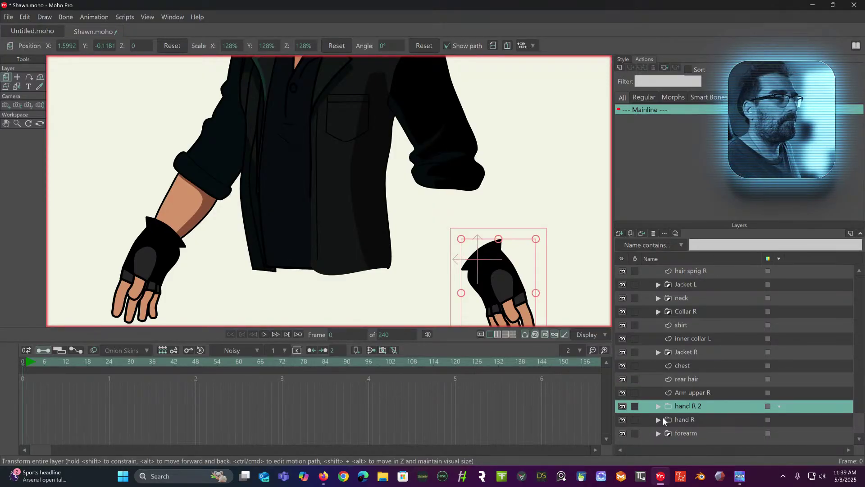
Set the forearm group's origin at the elbow inside the rolled sleeve, at about X -0.54, Y -0.85.
click(691, 431)
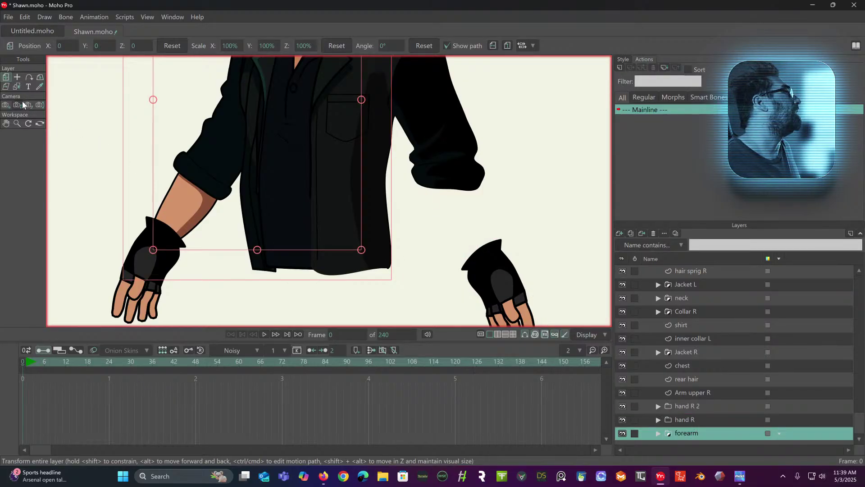
click(17, 77)
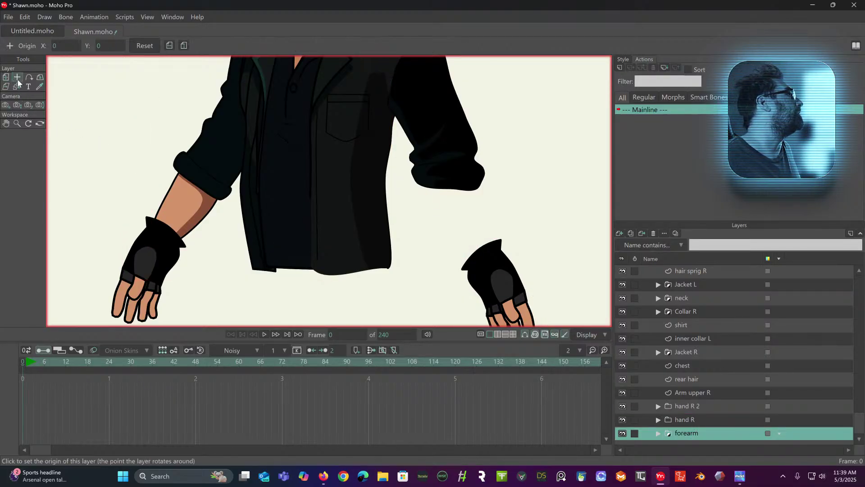
click(209, 161)
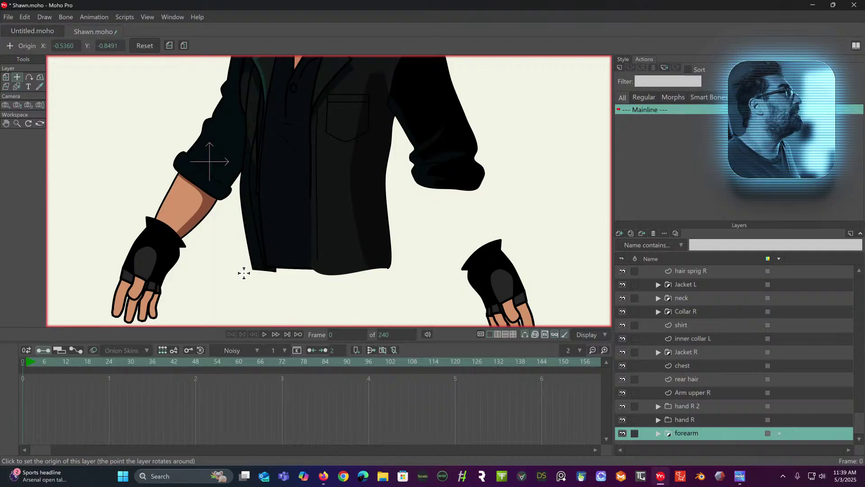
click(6, 77)
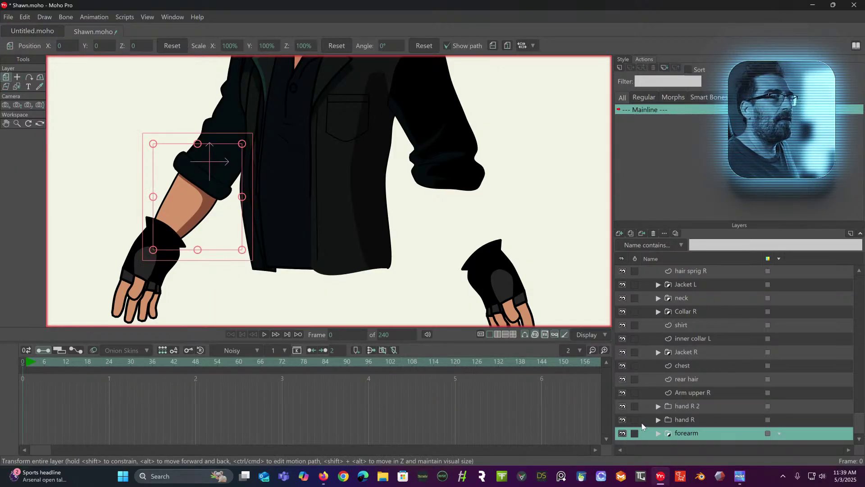
Move the hand R 2, hand R and forearm groups together up the layer order, placing them between Hair and head.
ctrl+click(696, 420)
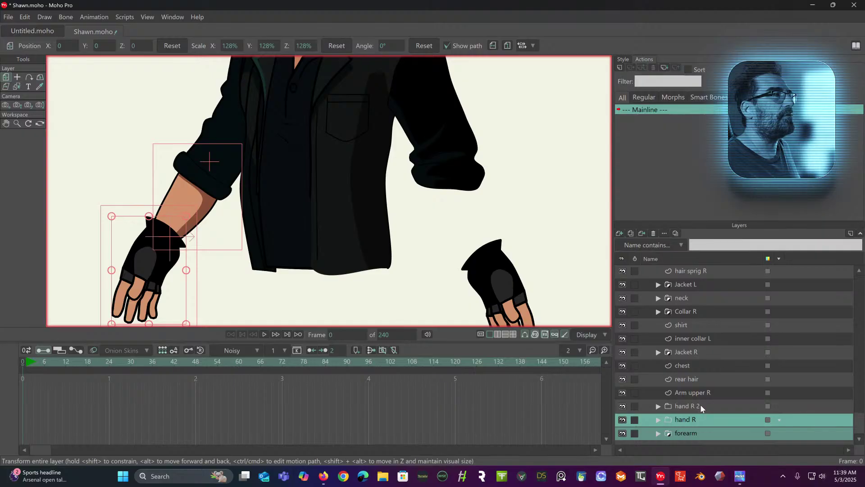
ctrl+click(701, 407)
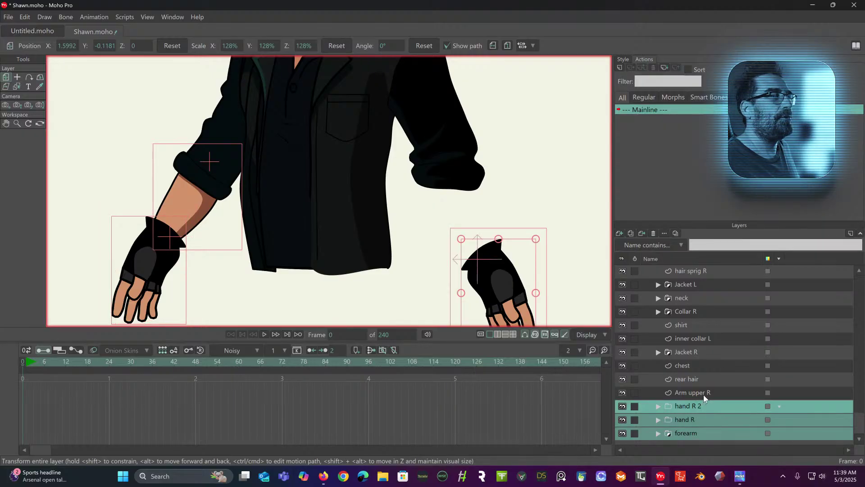
ctrl+click(706, 394)
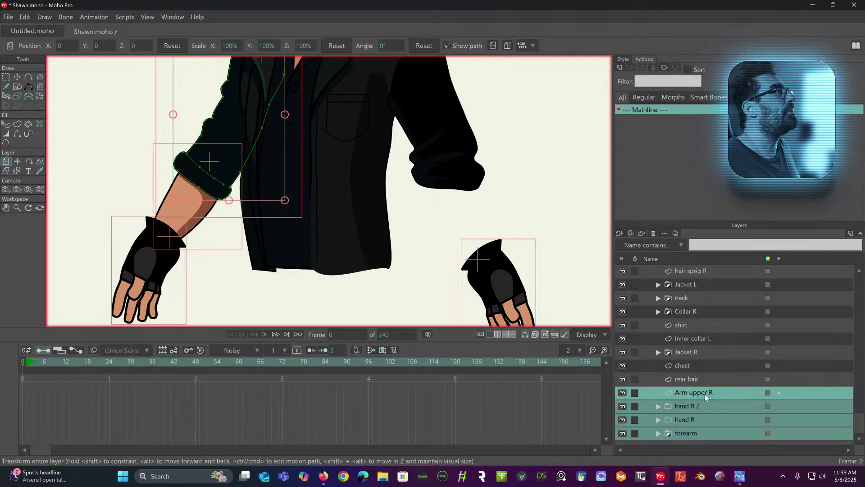
ctrl+click(705, 394)
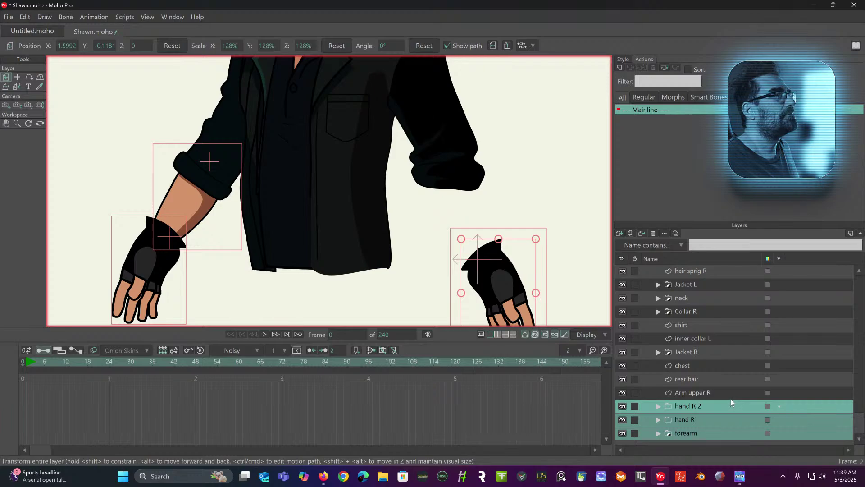
click(718, 431)
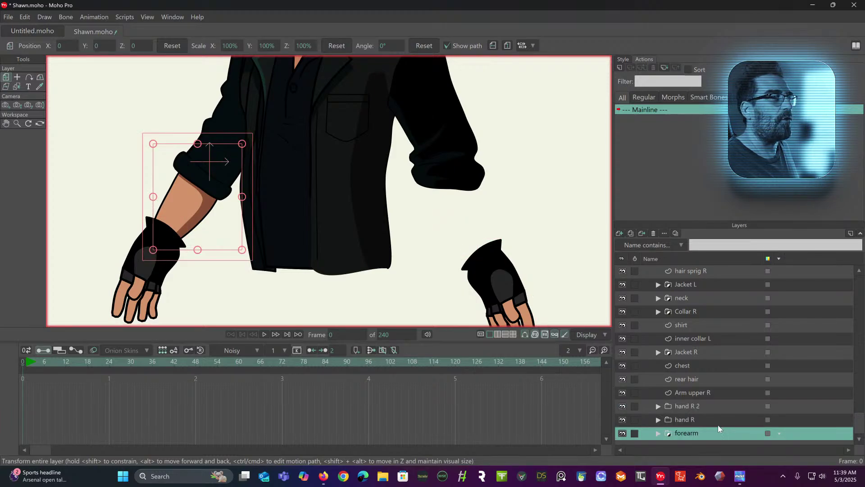
ctrl+click(720, 421)
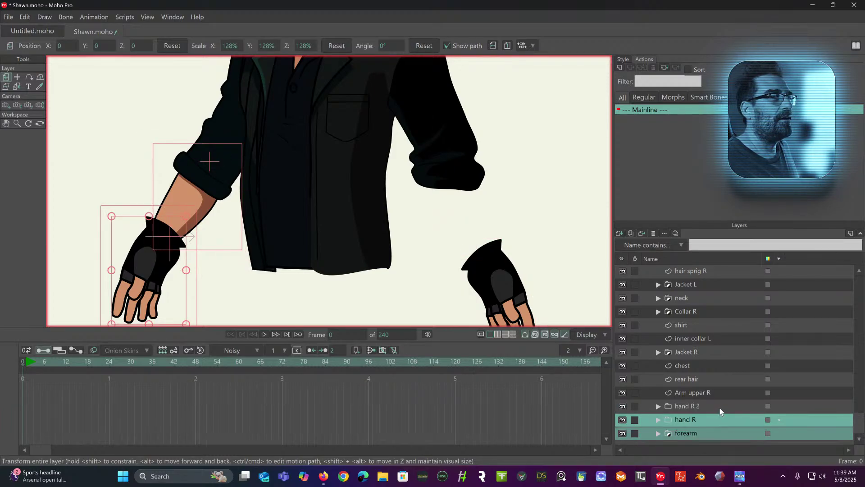
ctrl+click(720, 408)
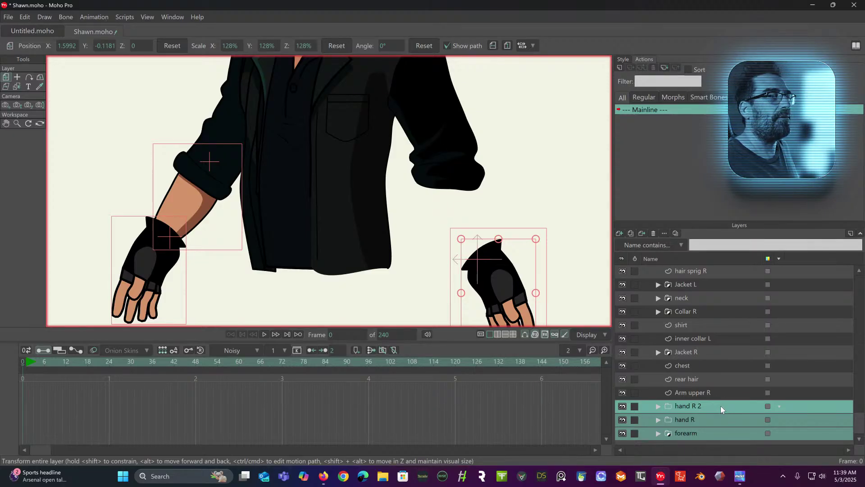
mouse_move(720, 406)
mouse_down()
mouse_move(708, 292)
mouse_move(705, 304)
mouse_up()
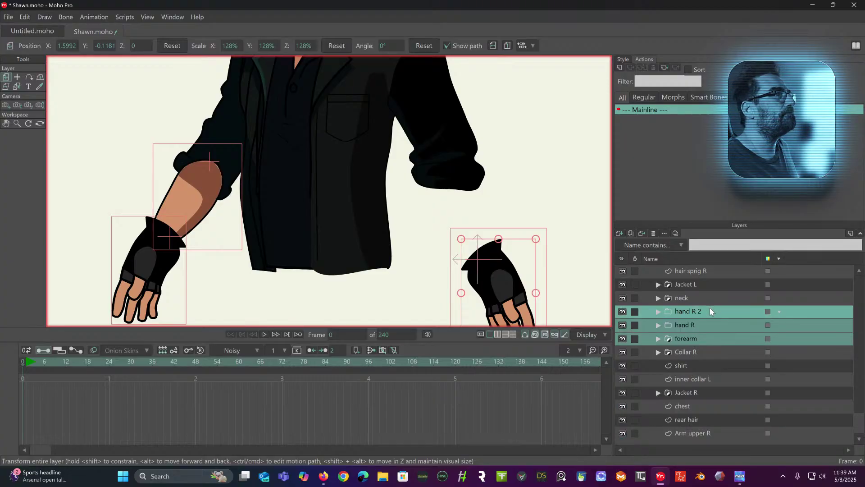
scroll(710, 308, up, 1)
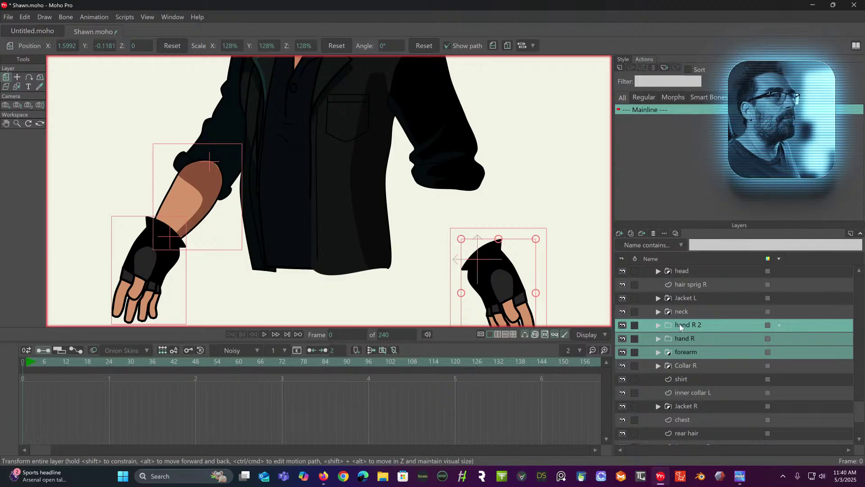
scroll(710, 322, up, 4)
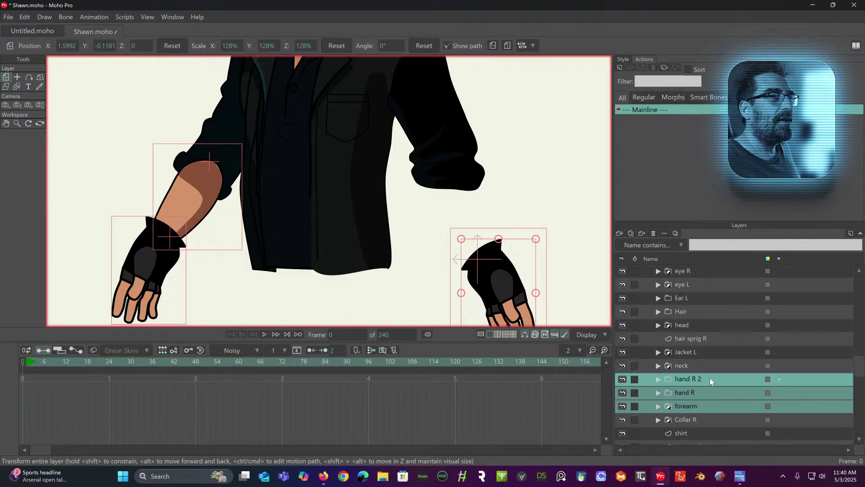
drag(709, 378, 682, 331)
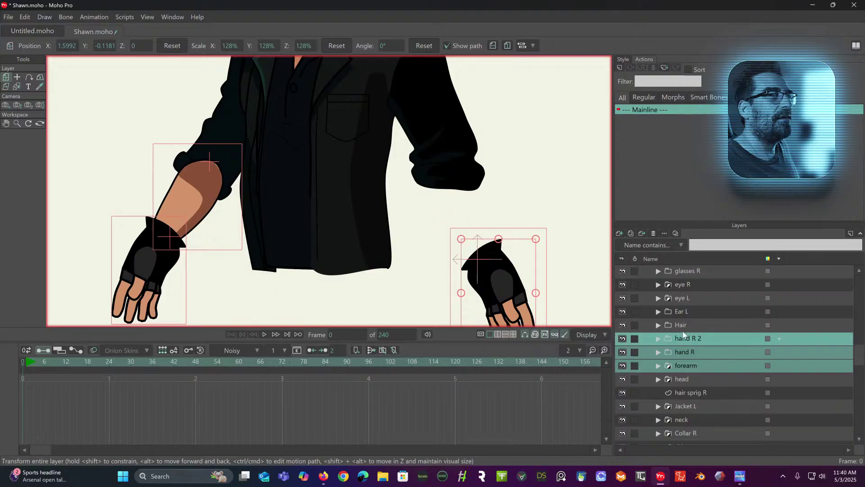
Examine the Arm upper R and forearm layers where the bare forearm overlaps the rolled sleeve.
scroll(373, 236, down, 3)
scroll(354, 239, up, 2)
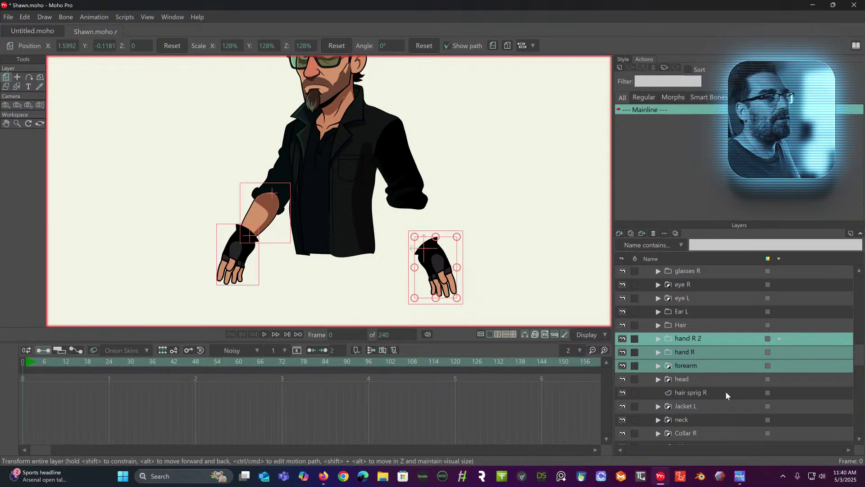
scroll(705, 392, down, 2)
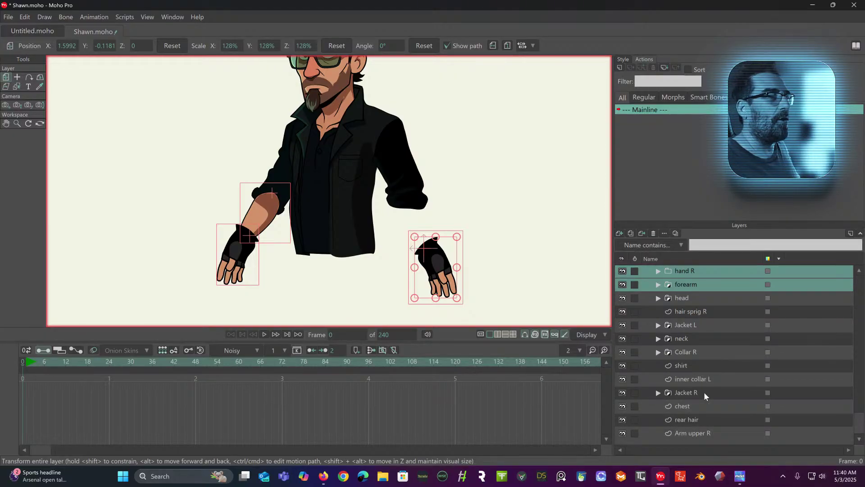
click(709, 434)
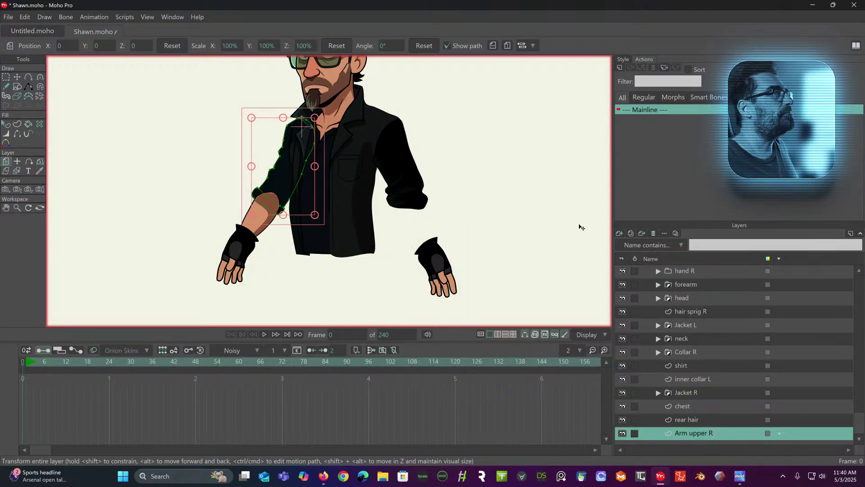
scroll(311, 223, up, 4)
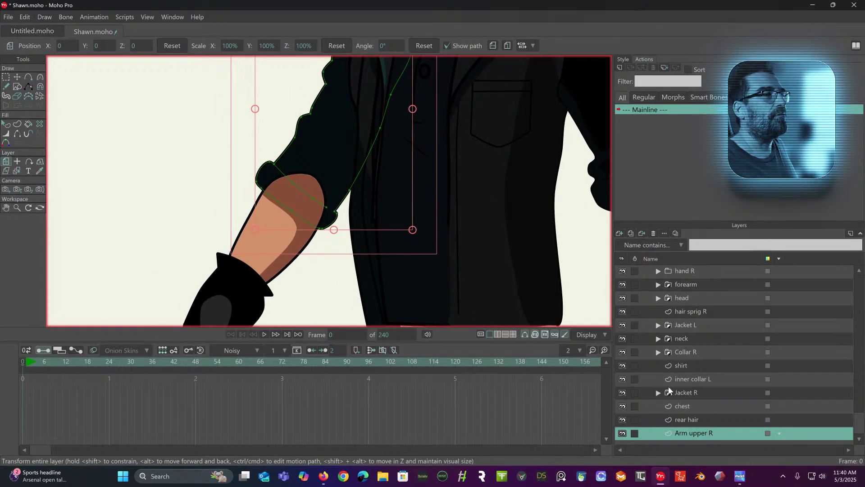
scroll(704, 363, up, 2)
click(689, 338)
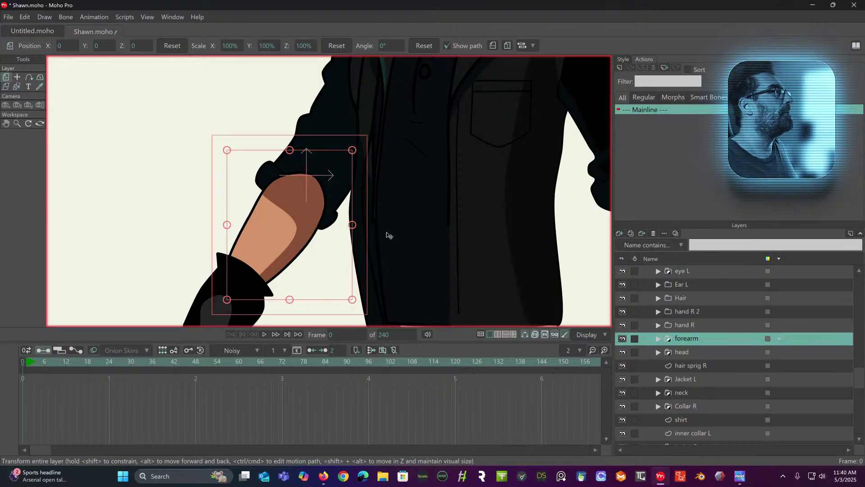
scroll(387, 235, up, 2)
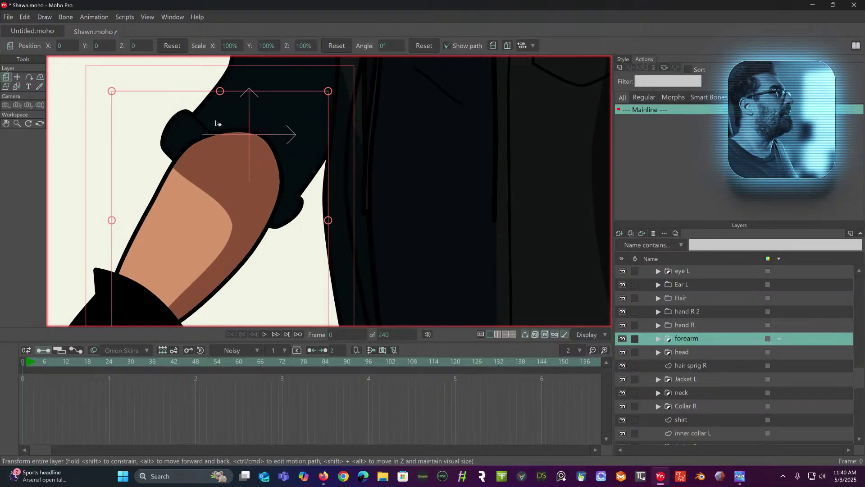
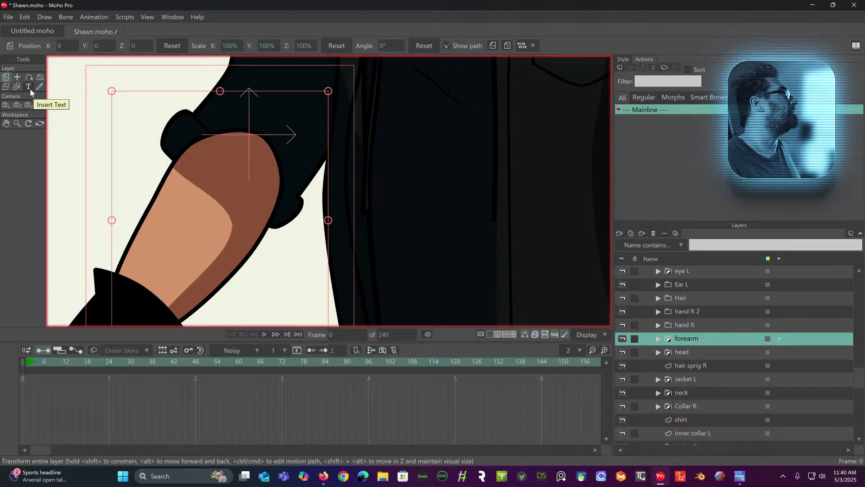
Add a new vector layer above forearm shadow inside the forearm group and name it "shirt cuff".
click(657, 338)
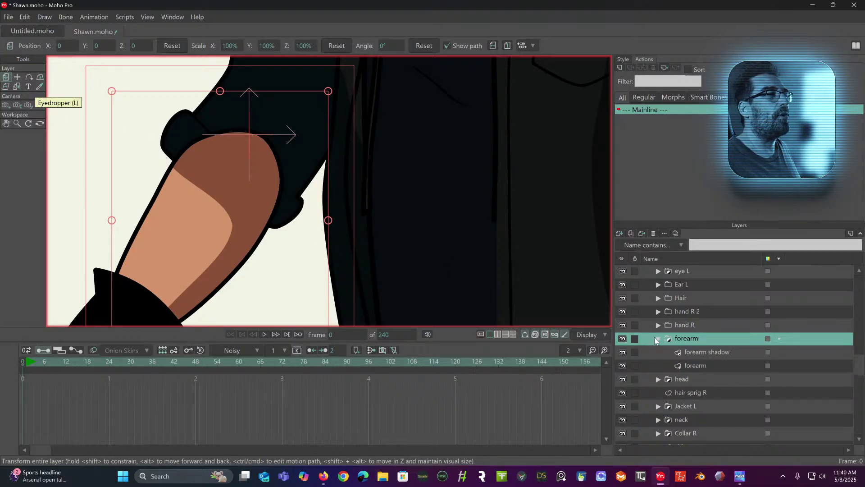
click(711, 353)
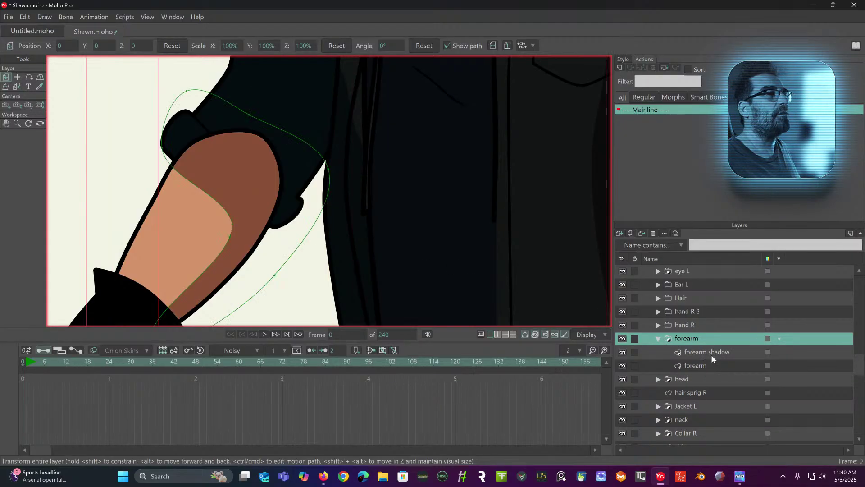
click(620, 233)
click(631, 244)
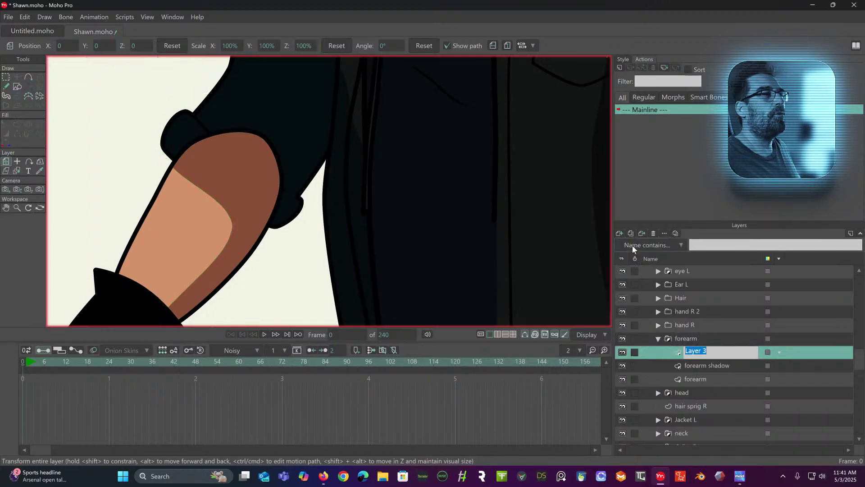
double_click(701, 354)
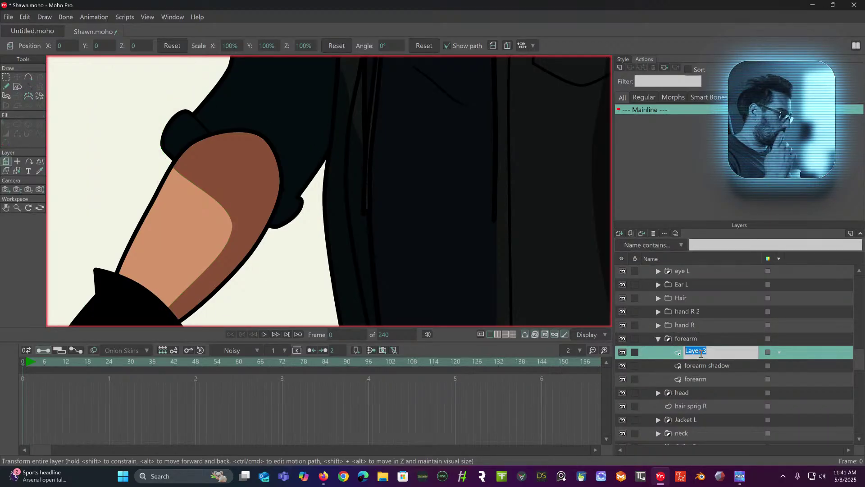
text(shirt cuff)
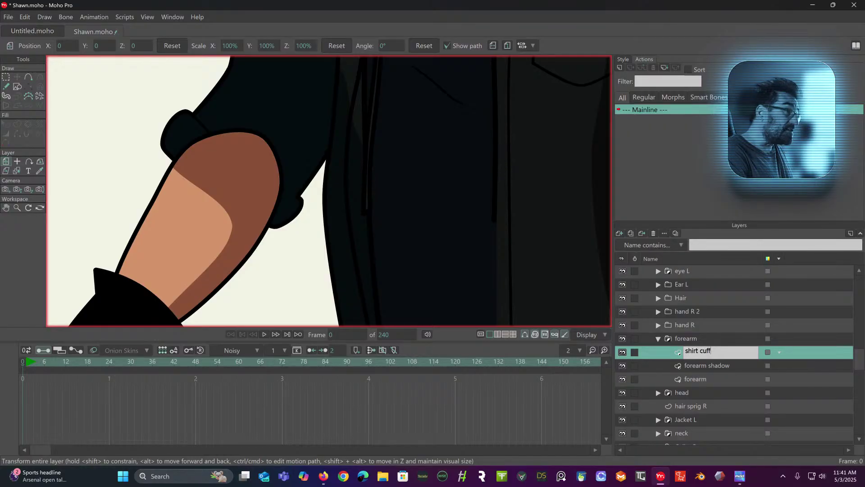
Rename the forearm group "forearm R".
key(Return)
click(706, 338)
click(706, 338)
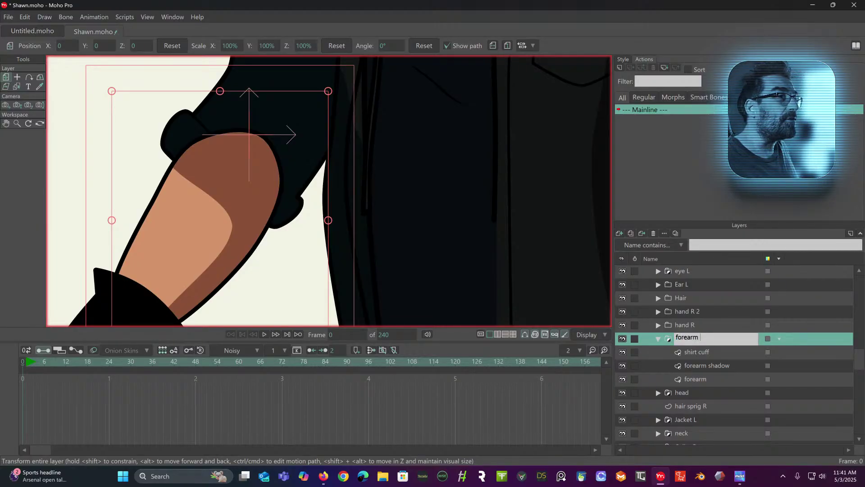
key(ctrl+r)
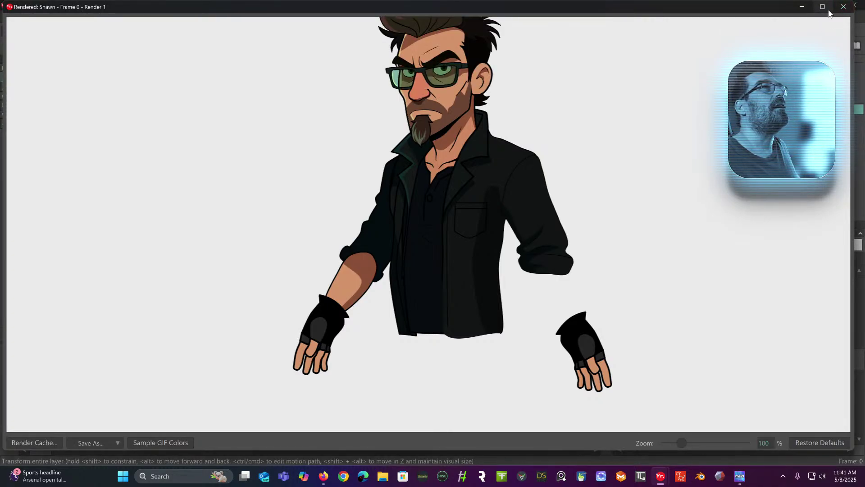
click(843, 6)
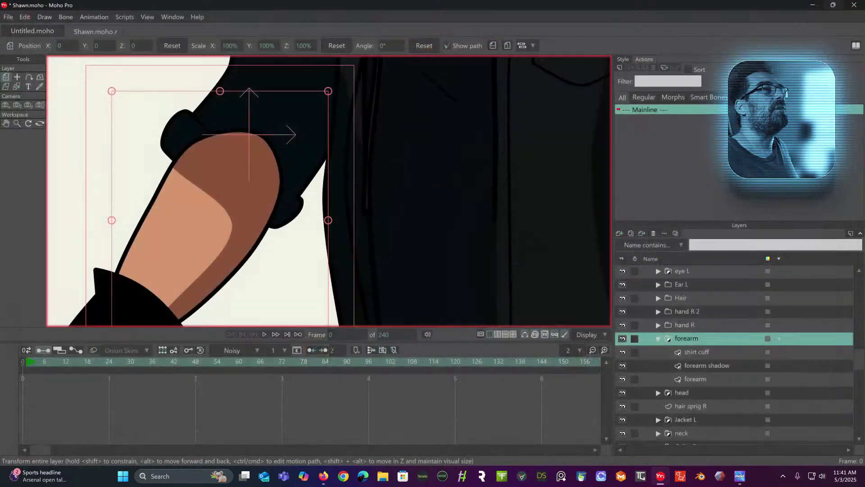
double_click(709, 343)
click(709, 340)
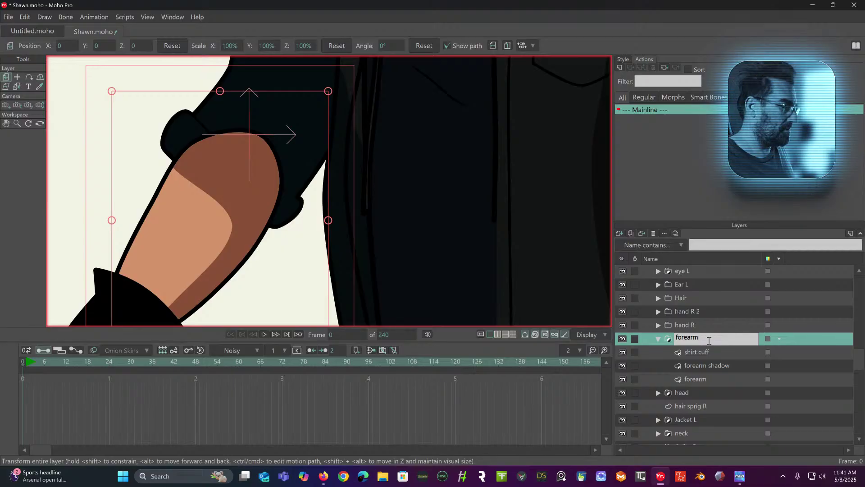
text(R)
key(Return)
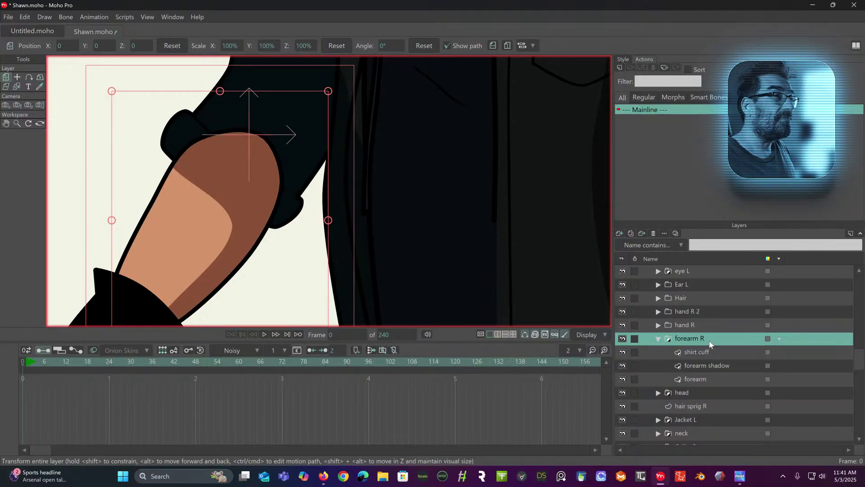
Draw a closed curved outline on the shirt cuff layer, enclosing the exposed elbow and following the rolled sleeve's lower edge across the forearm.
click(717, 350)
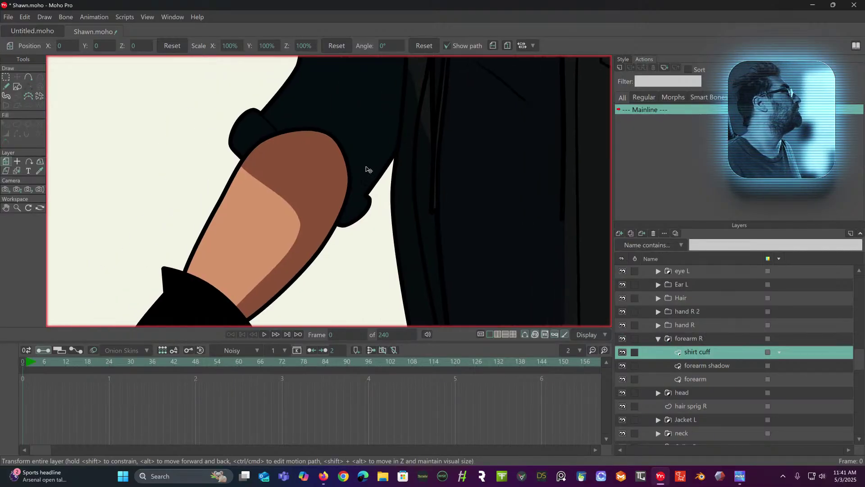
click(29, 77)
scroll(289, 193, up, 1)
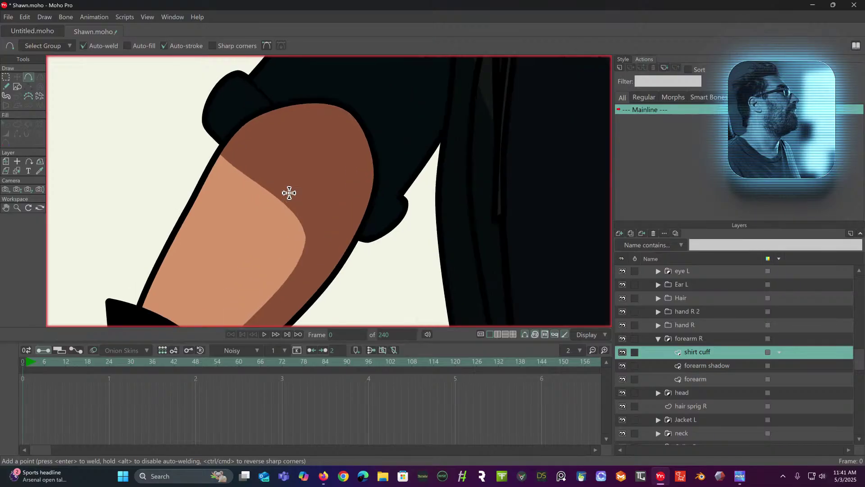
mouse_move(220, 143)
mouse_down()
mouse_move(294, 185)
mouse_move(334, 231)
mouse_move(360, 236)
mouse_move(351, 240)
mouse_move(396, 231)
mouse_move(398, 194)
mouse_move(378, 182)
mouse_move(396, 162)
mouse_move(393, 141)
mouse_move(372, 106)
mouse_move(283, 86)
mouse_move(246, 96)
mouse_move(226, 116)
mouse_move(233, 88)
mouse_move(218, 117)
mouse_up()
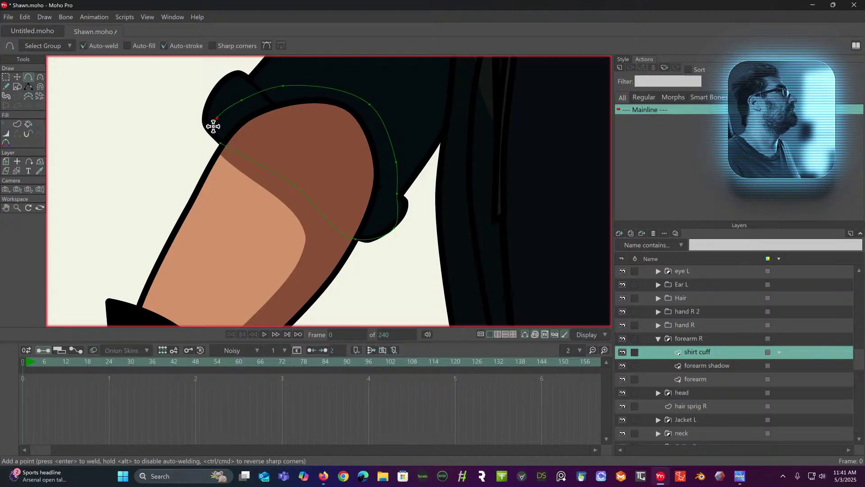
click(220, 144)
scroll(234, 127, up, 2)
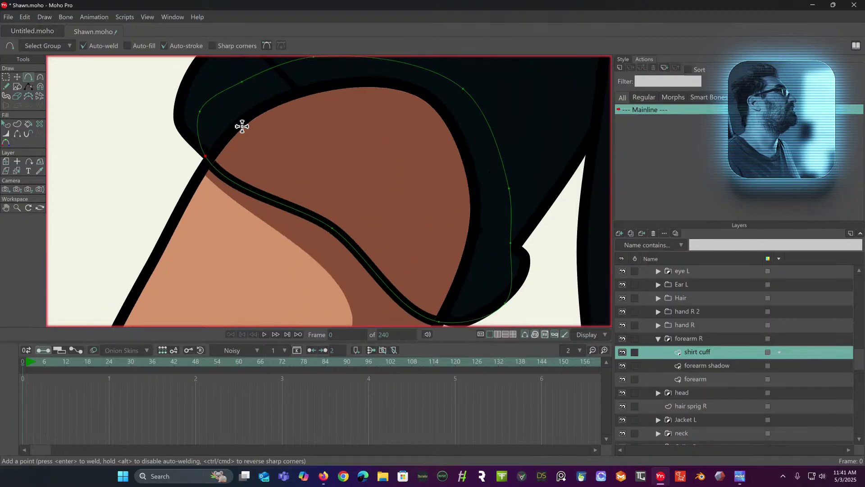
Turn on the fill for the cuff shape and colour it with the dark blue-green sampled from the rolled sleeve.
click(7, 124)
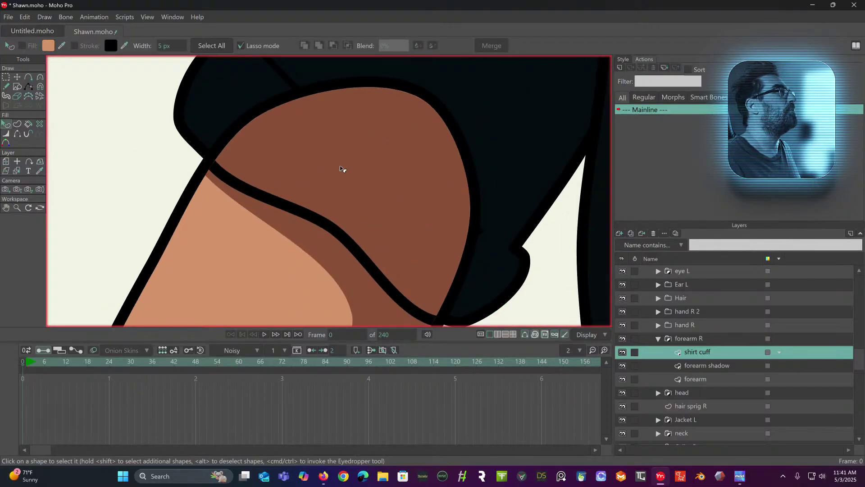
click(300, 211)
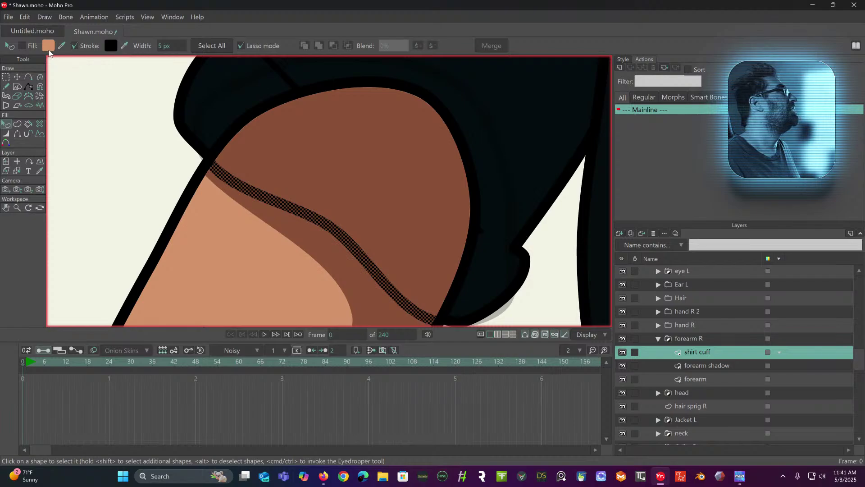
scroll(333, 212, down, 2)
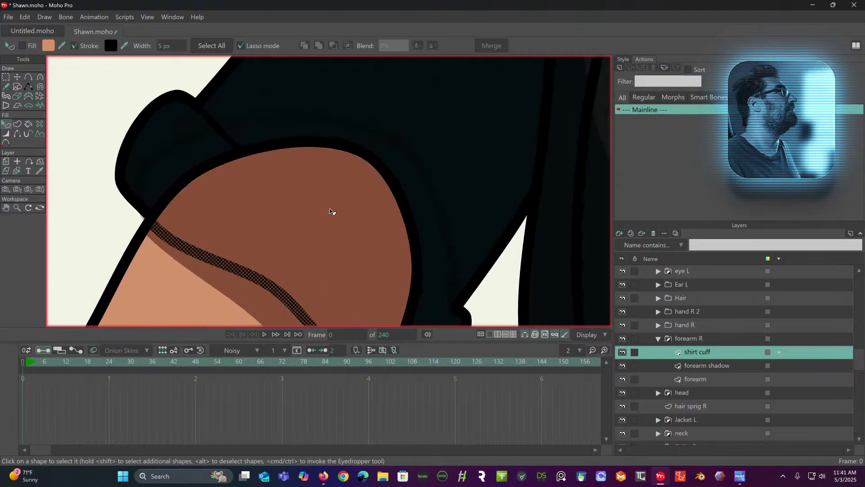
scroll(369, 219, down, 1)
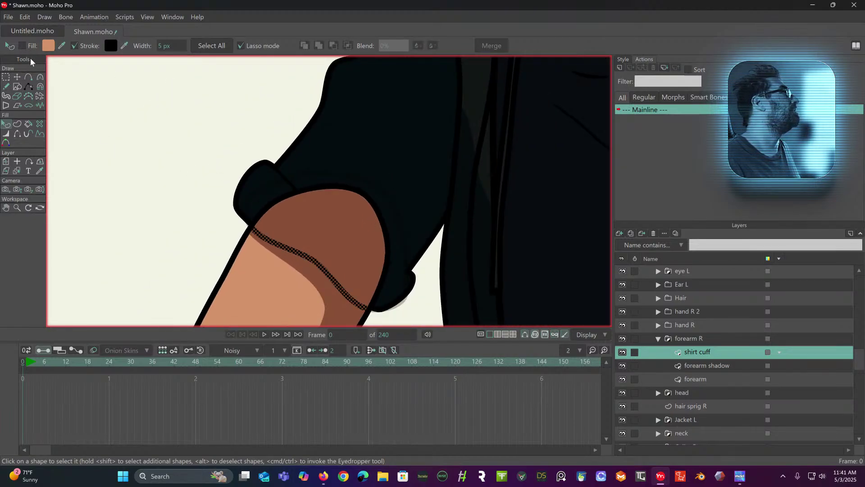
click(23, 44)
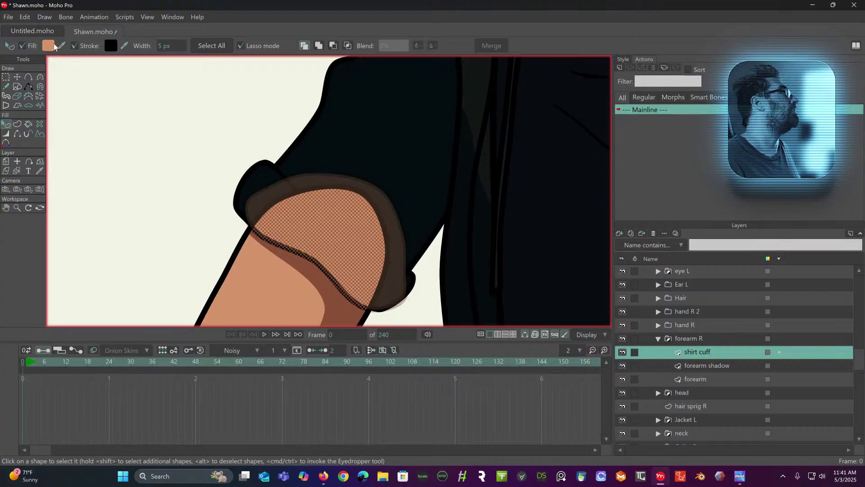
ctrl+click(242, 168)
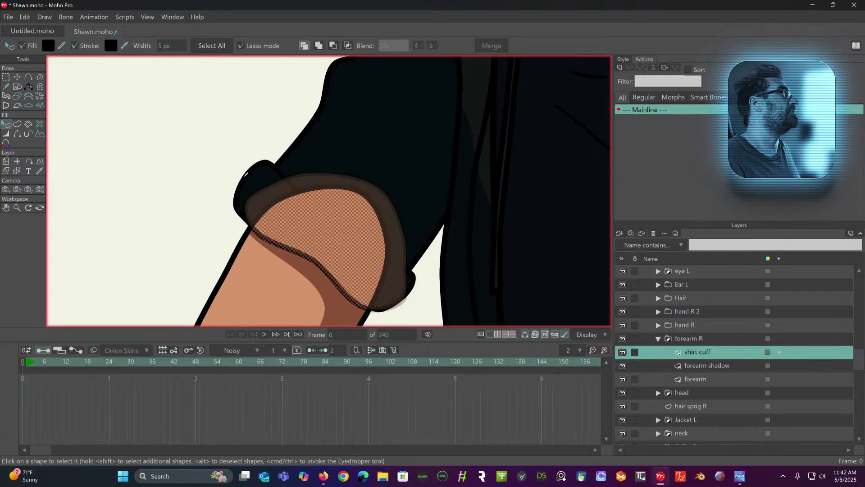
ctrl+click(265, 175)
scroll(265, 178, up, 3)
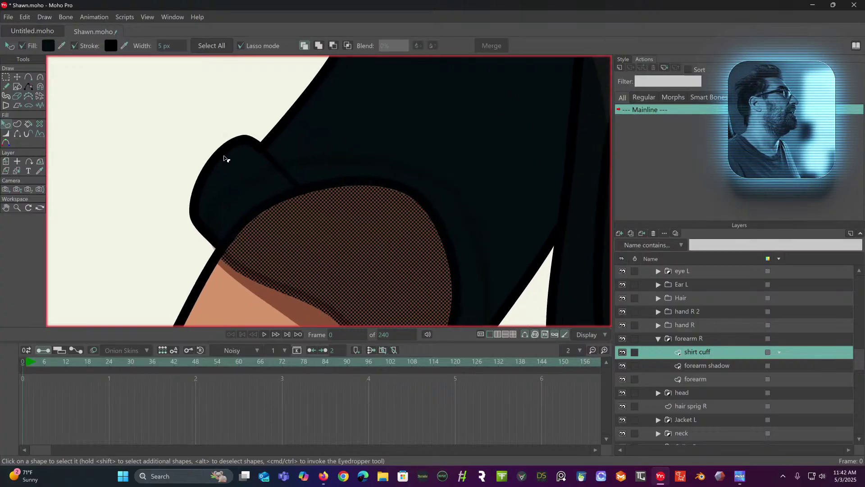
drag(298, 195, 302, 164)
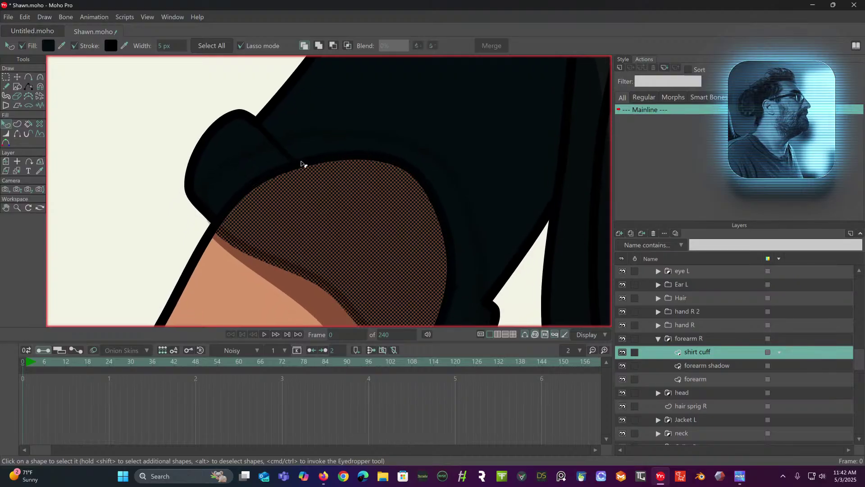
click(154, 139)
scroll(266, 155, down, 3)
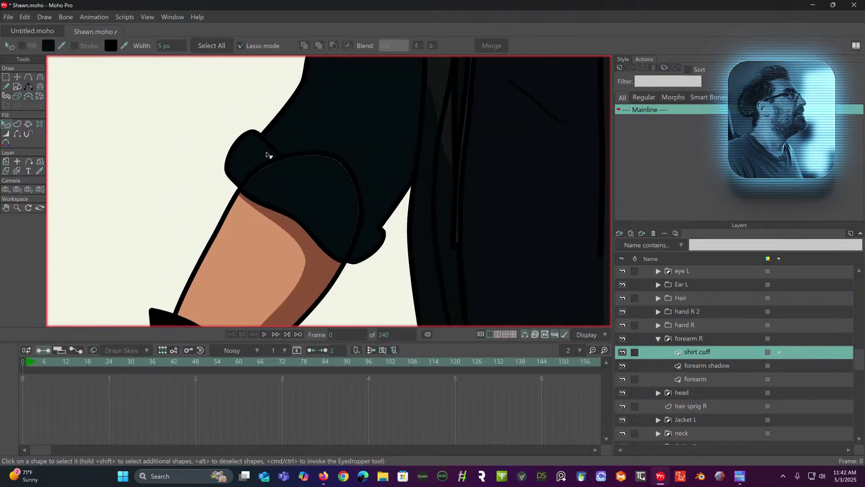
Set the shirt cuff layer's masking to "Don't mask this layer".
scroll(269, 157, up, 3)
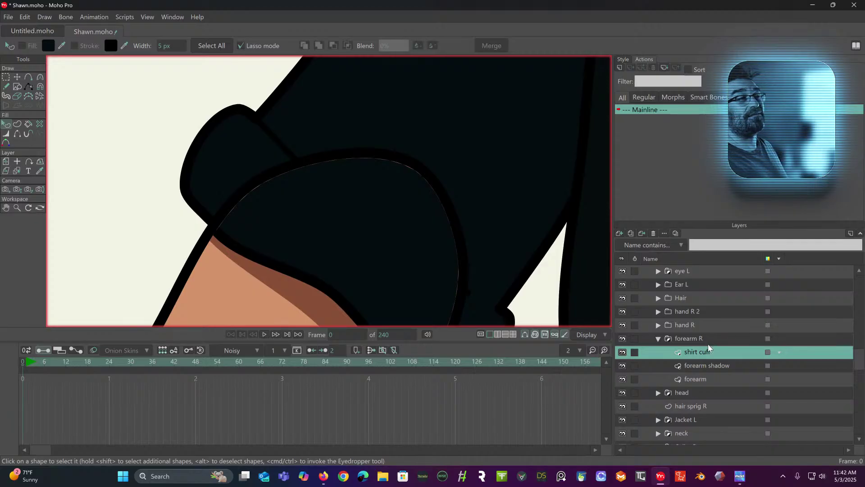
double_click(731, 352)
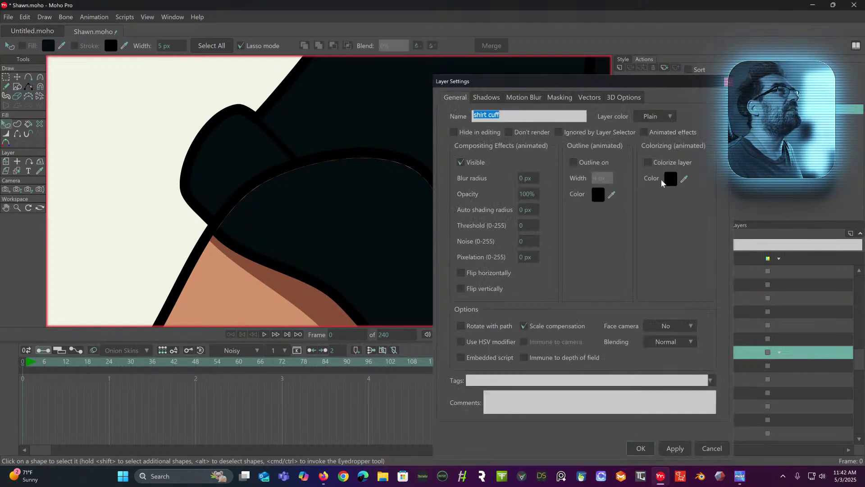
click(564, 98)
click(513, 146)
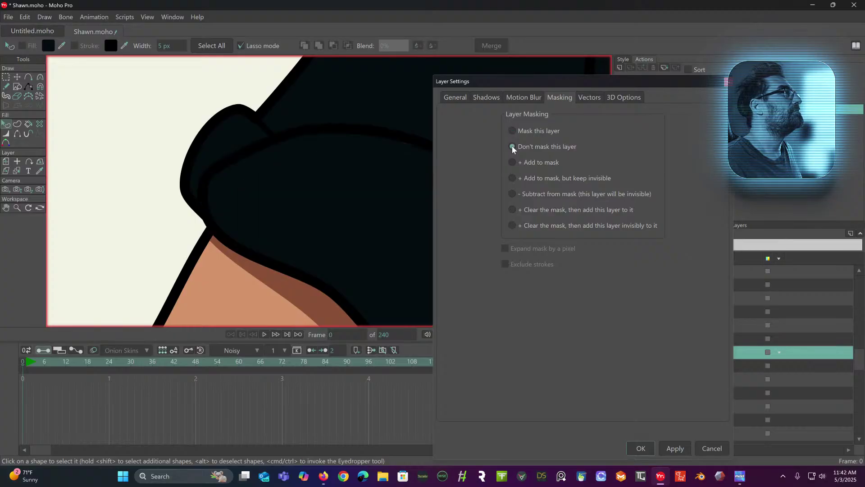
click(640, 448)
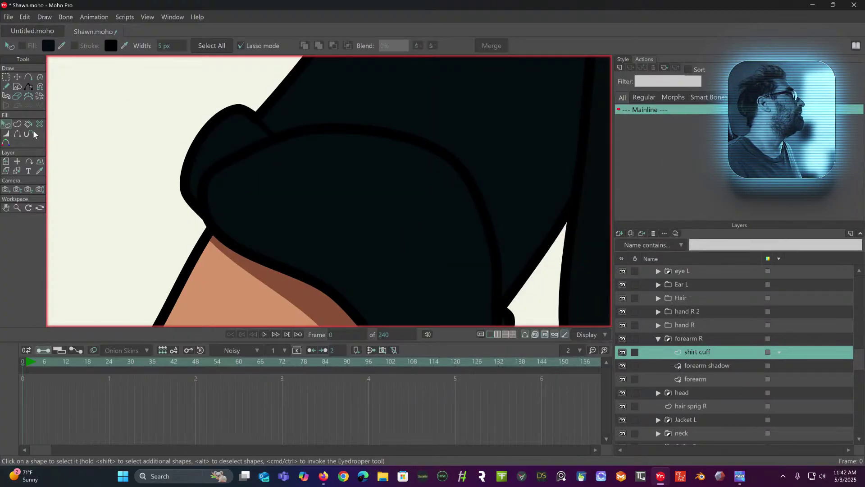
Hide the cuff shape's upper and inner outline edges so it blends into the sleeve, keeping the stroke across the forearm.
click(18, 134)
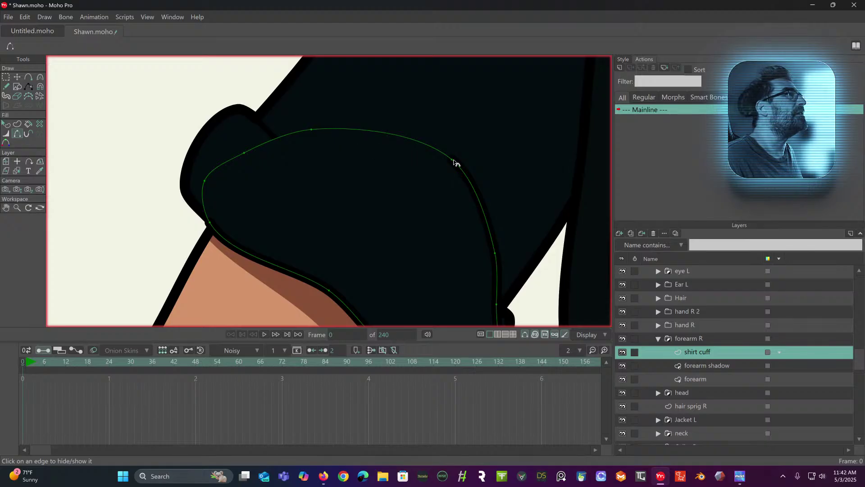
drag(459, 171, 412, 89)
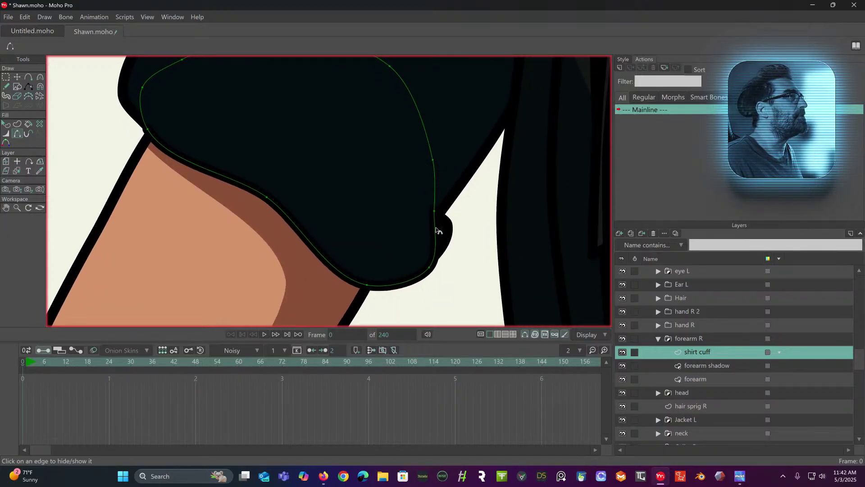
scroll(470, 229, down, 2)
scroll(470, 229, down, 1)
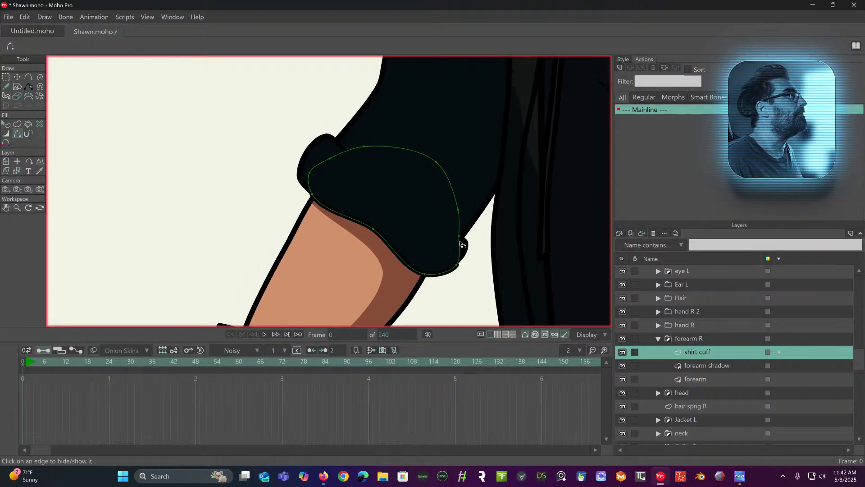
Reposition the cuff's points so its lower edge runs straighter across the forearm and its outer end follows the rolled sleeve.
click(17, 77)
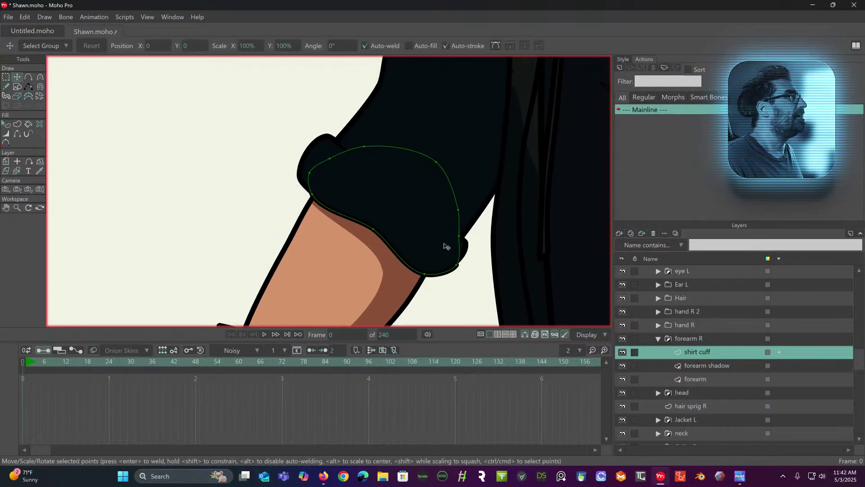
click(454, 265)
drag(373, 229, 363, 234)
drag(312, 194, 329, 151)
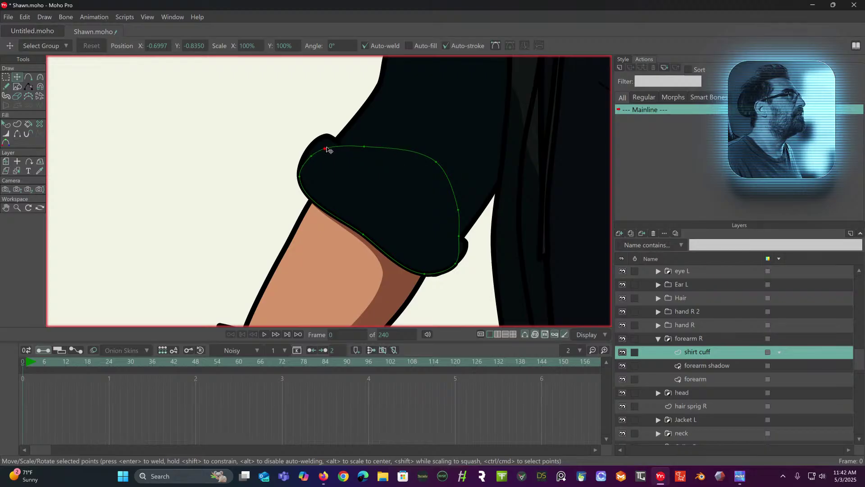
Duplicate the forearm R group and rename the copy "forearm L".
scroll(383, 194, down, 3)
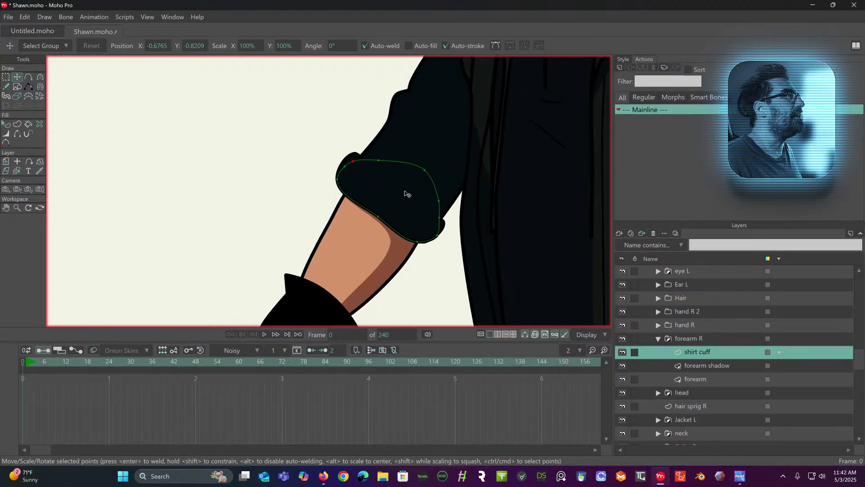
scroll(418, 204, down, 3)
drag(330, 207, 271, 236)
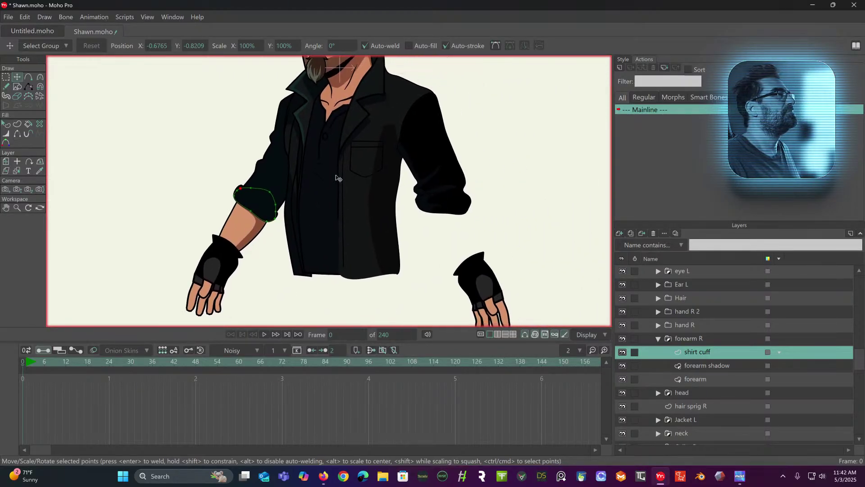
click(706, 341)
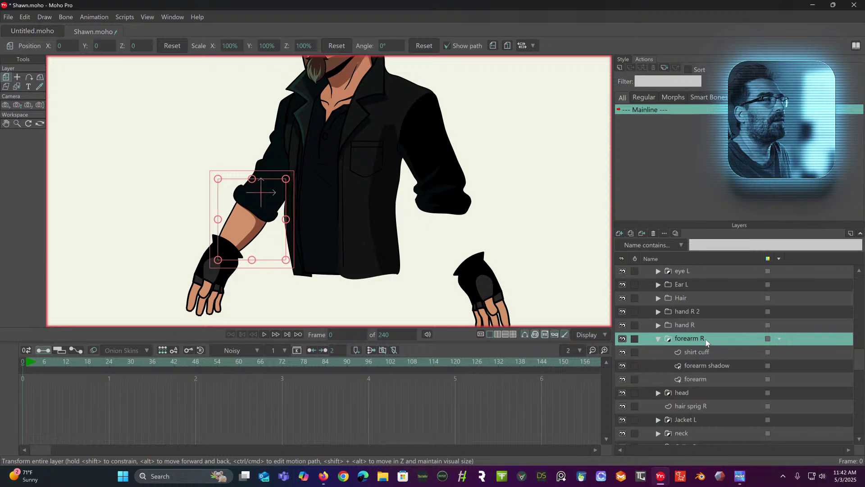
right_click(706, 340)
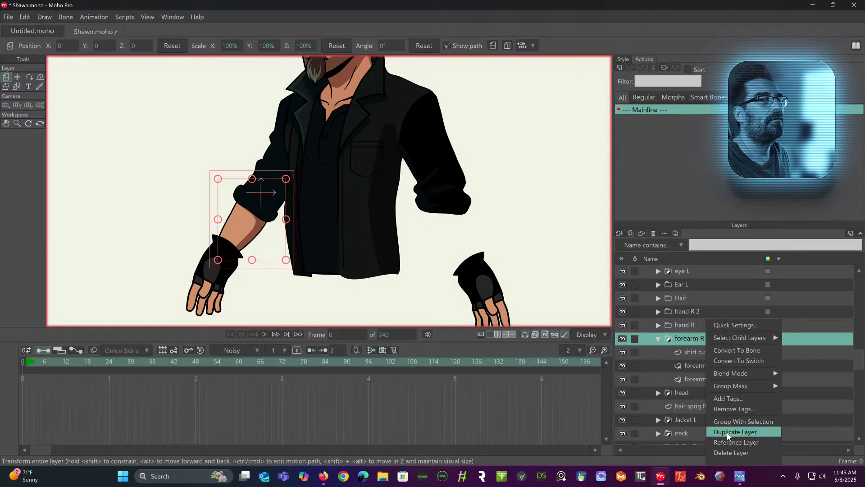
click(730, 432)
double_click(703, 338)
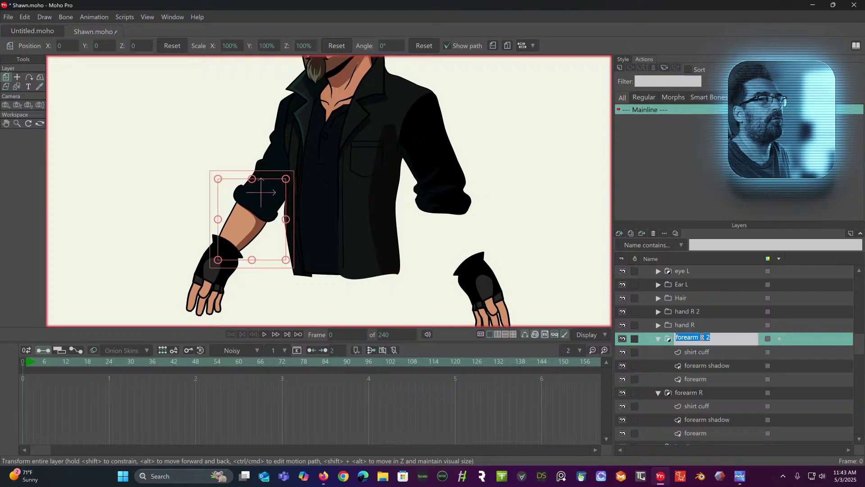
drag(701, 337, 729, 336)
text(L)
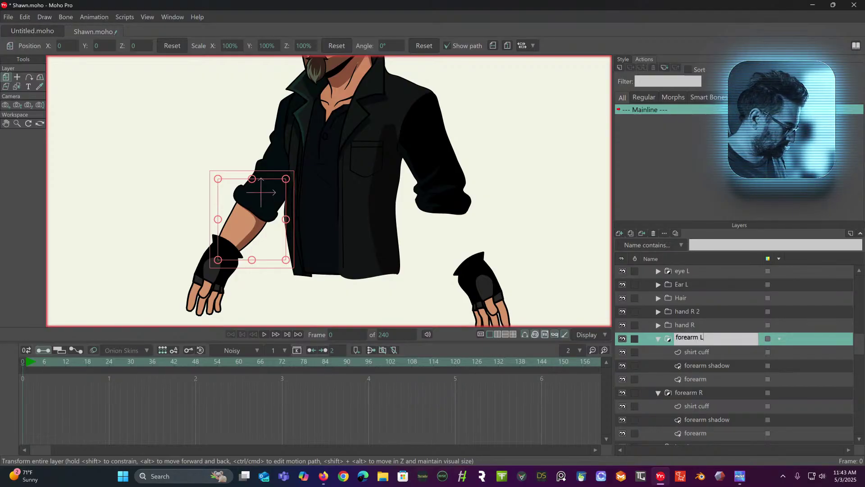
key(Return)
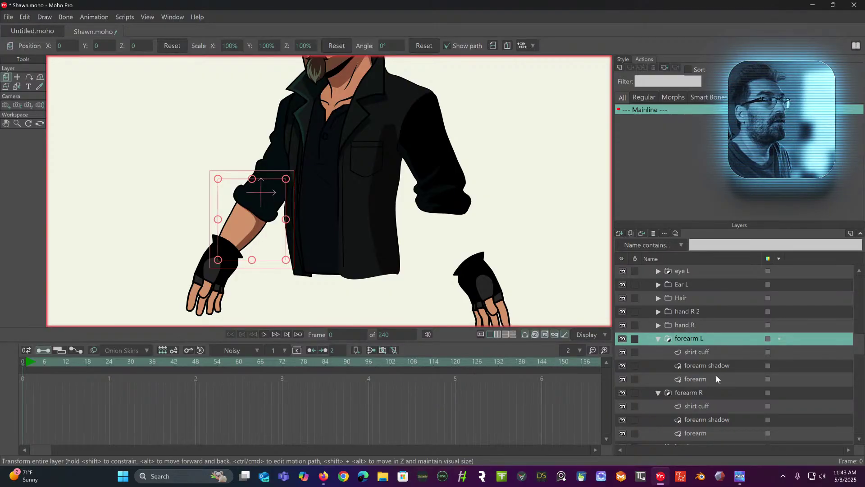
Flip forearm L horizontally and fit it under the opposite sleeve at X 1.2458, Y -0.0121, rotated to -14.4°.
click(495, 46)
drag(289, 211, 450, 233)
scroll(444, 185, up, 3)
drag(494, 122, 495, 149)
drag(448, 170, 440, 173)
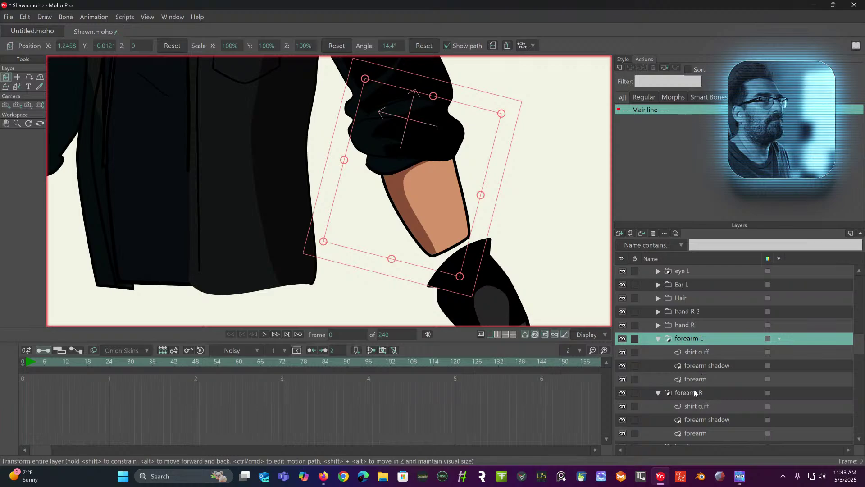
Move the forearm L group to the top of the Me group, directly above Arm upper L.
scroll(478, 198, up, 3)
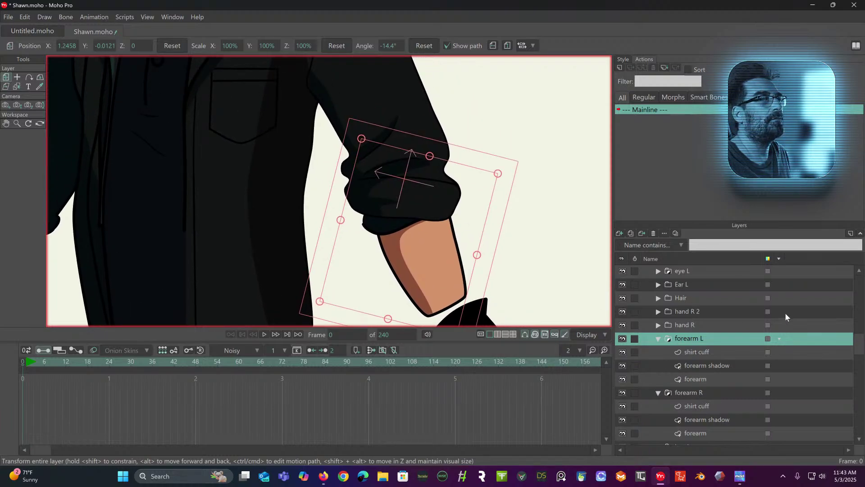
drag(862, 344, 861, 296)
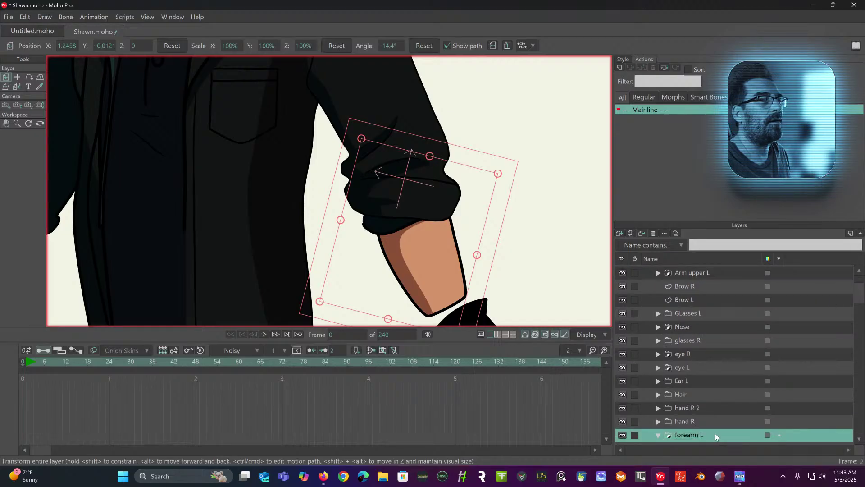
scroll(702, 269, up, 1)
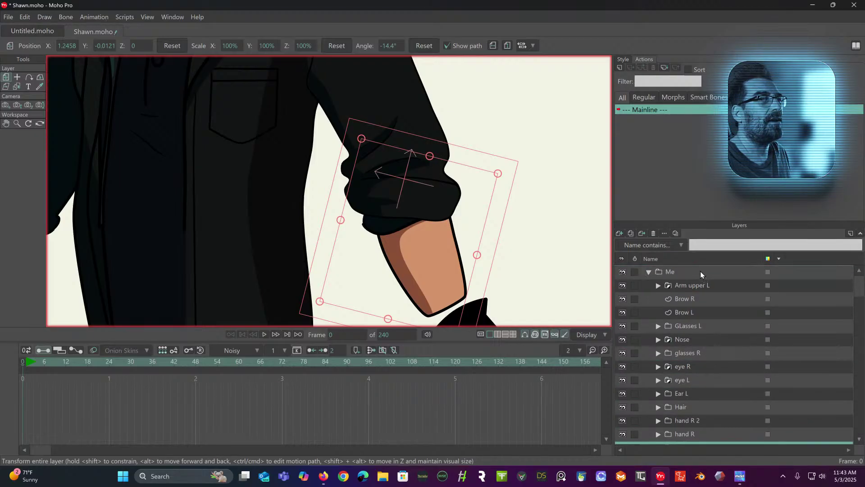
mouse_move(700, 286)
mouse_down()
mouse_move(699, 298)
mouse_move(699, 281)
mouse_up()
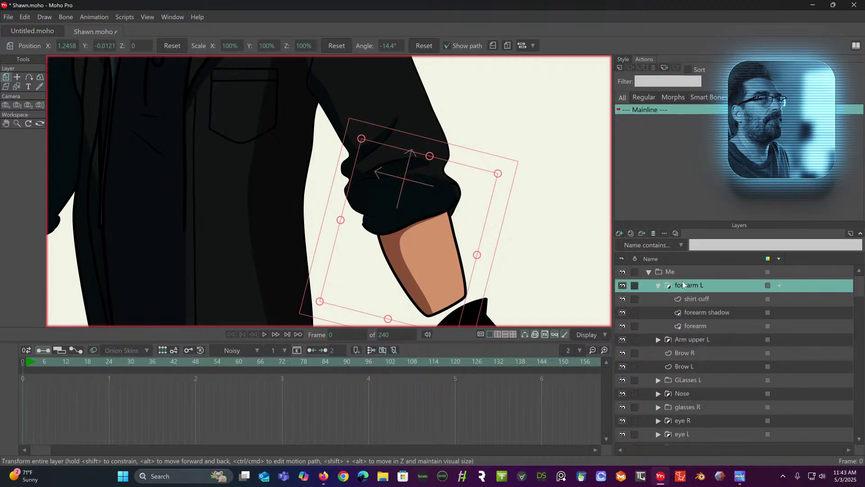
Rename the group hand R 2 as "hand L" and move it above forearm L at the top of the Me group.
scroll(692, 328, down, 4)
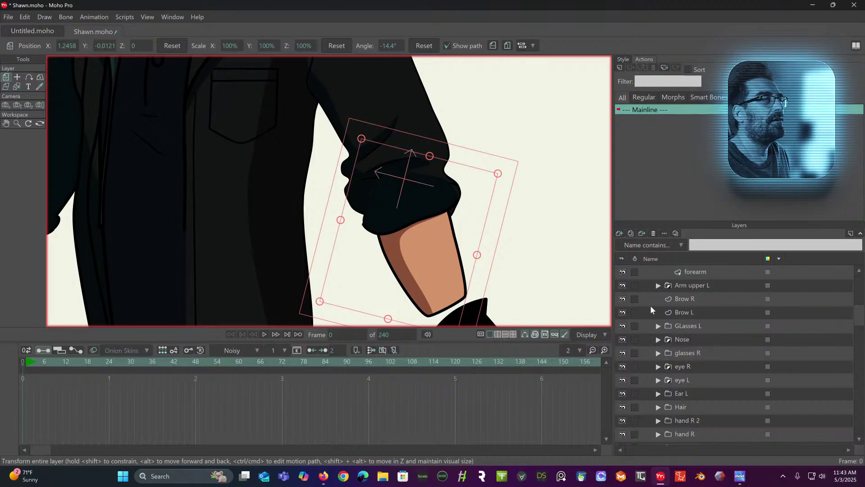
scroll(697, 310, down, 5)
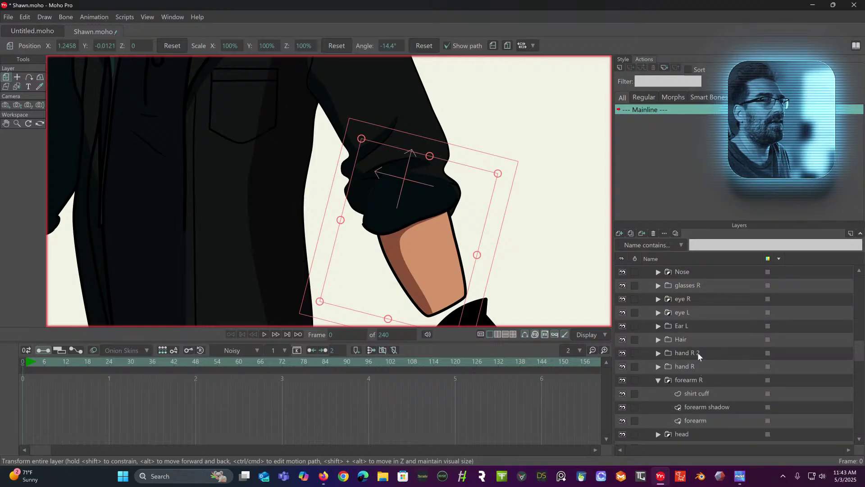
click(697, 353)
double_click(692, 353)
drag(692, 353, 724, 346)
text(L)
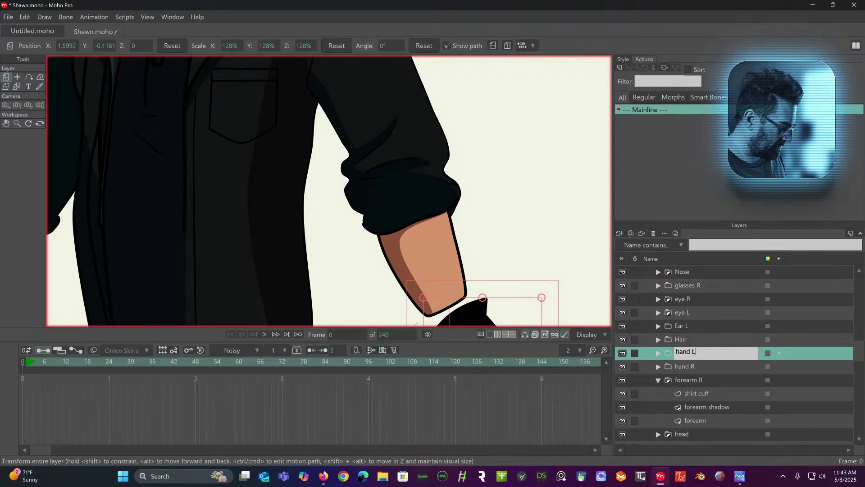
key(Return)
drag(717, 348, 706, 280)
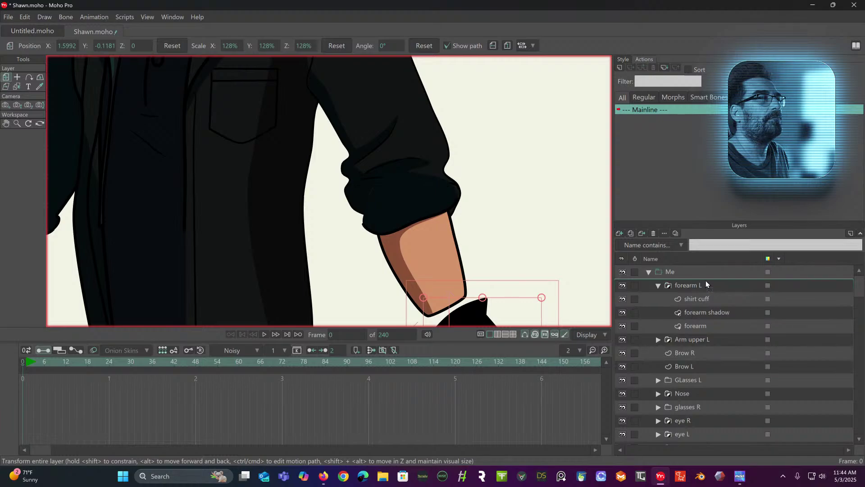
Fit hand L onto the end of the left forearm at X 1.5529, Y -0.0227, rotated to -8.8°.
scroll(532, 252, down, 5)
scroll(507, 216, up, 3)
drag(503, 247, 496, 224)
scroll(496, 215, down, 4)
scroll(518, 218, up, 3)
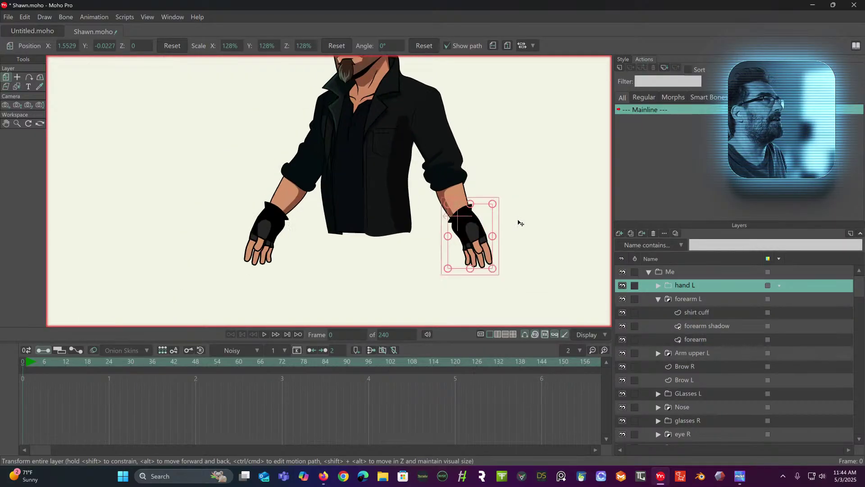
scroll(518, 220, up, 2)
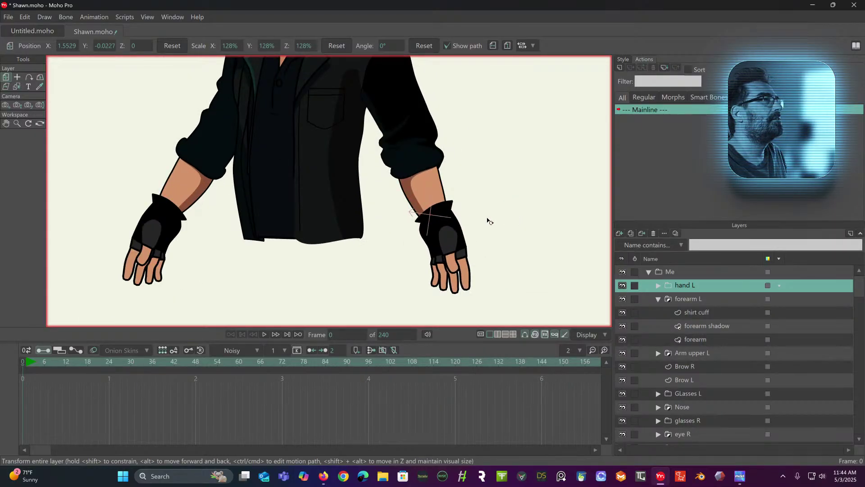
drag(487, 219, 512, 197)
scroll(479, 193, down, 4)
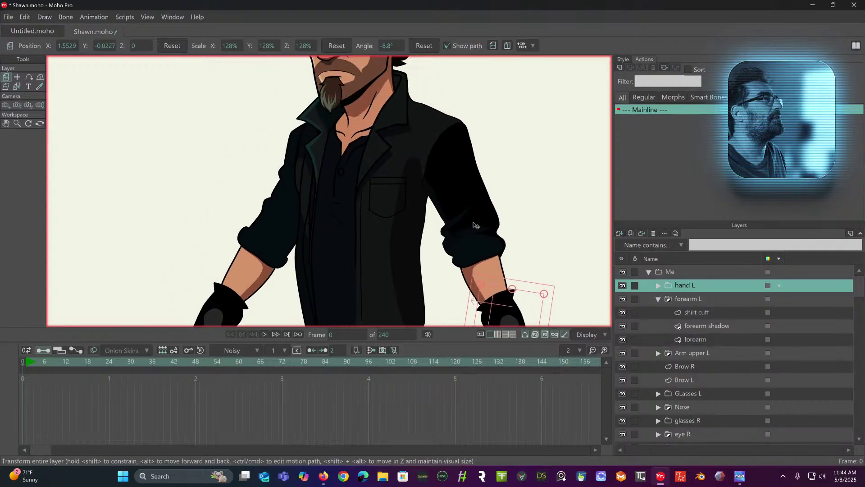
scroll(446, 179, up, 3)
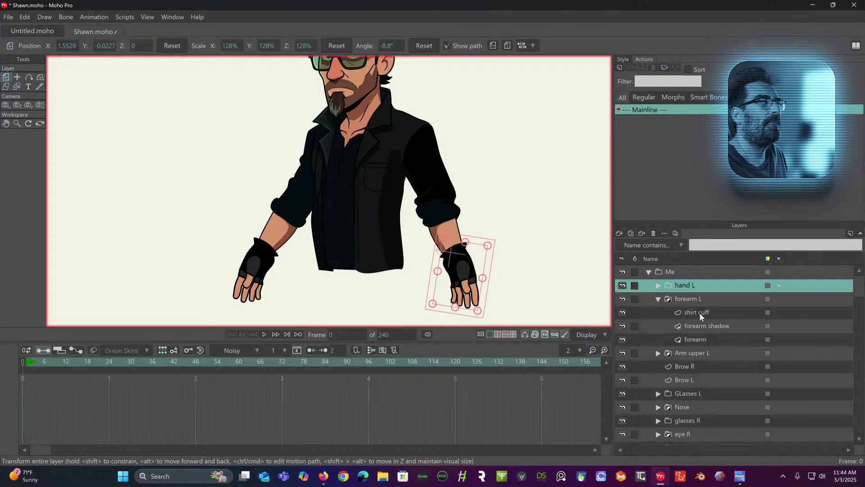
Set the origin of the forearm layer inside forearm L near the elbow, at about X -0.5763, Y -0.93.
click(697, 338)
scroll(489, 234, up, 4)
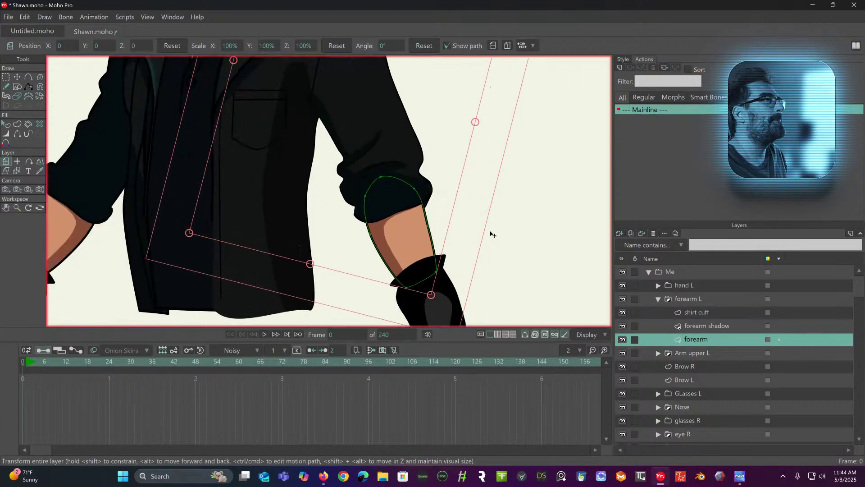
drag(511, 219, 564, 190)
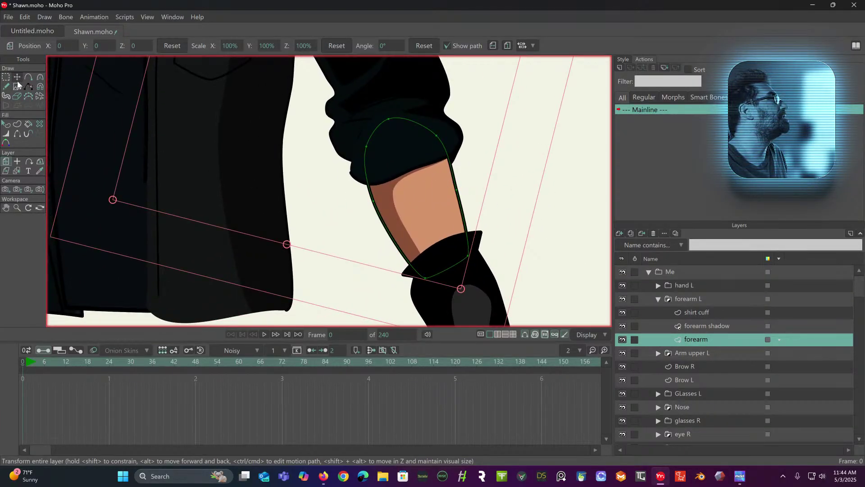
scroll(338, 194, down, 3)
drag(338, 193, 355, 208)
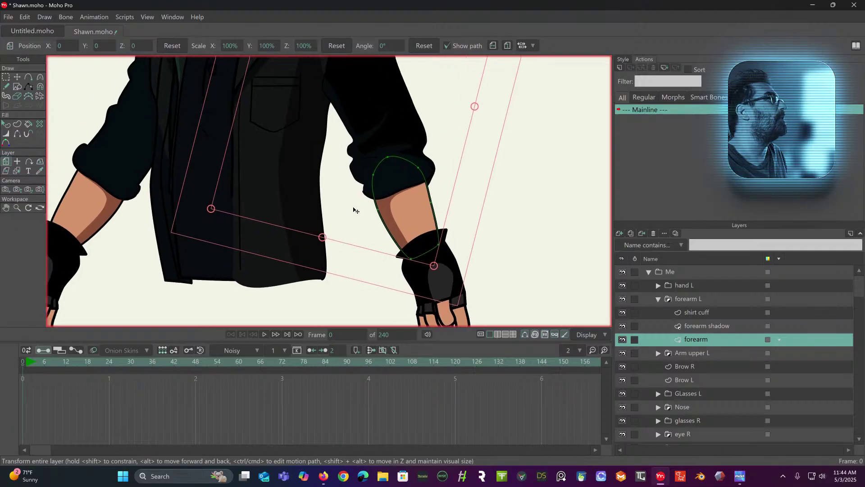
click(18, 161)
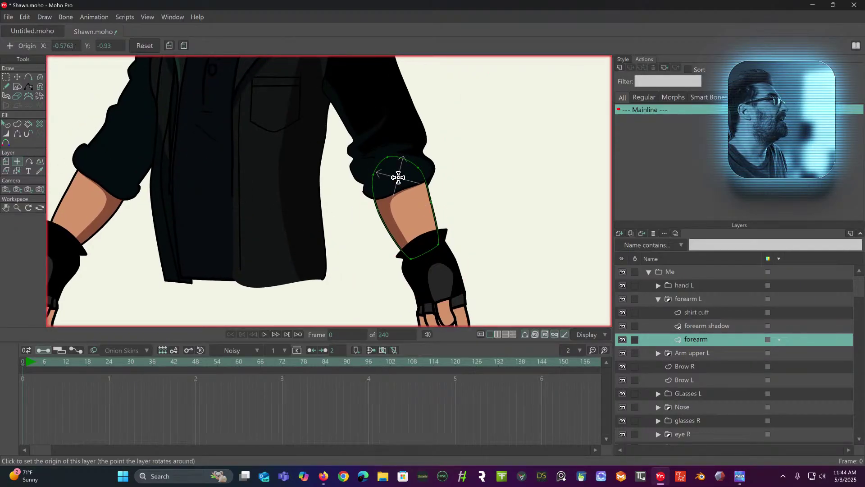
Narrow the forearm layer in forearm L to 84.7% X scale and shift it to X -0.0145, Y 0.0109.
click(6, 161)
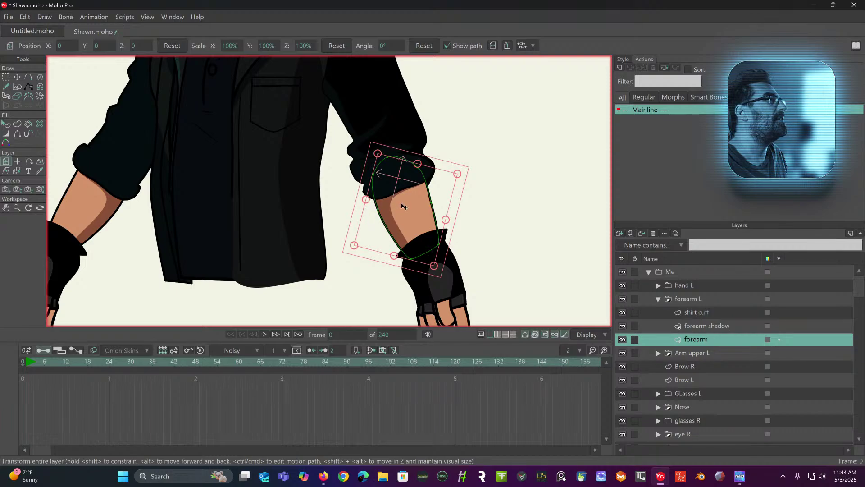
scroll(401, 203, up, 2)
drag(358, 199, 360, 199)
scroll(398, 198, down, 2)
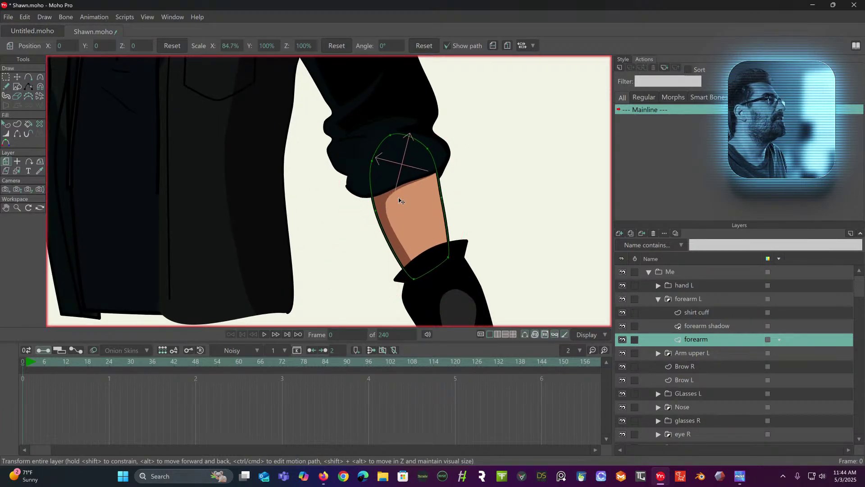
drag(398, 197, 468, 185)
scroll(406, 197, down, 2)
Narrow the forearm R group to 91% X scale and shift it to X -0.0151, Y -0.0014.
scroll(713, 361, down, 6)
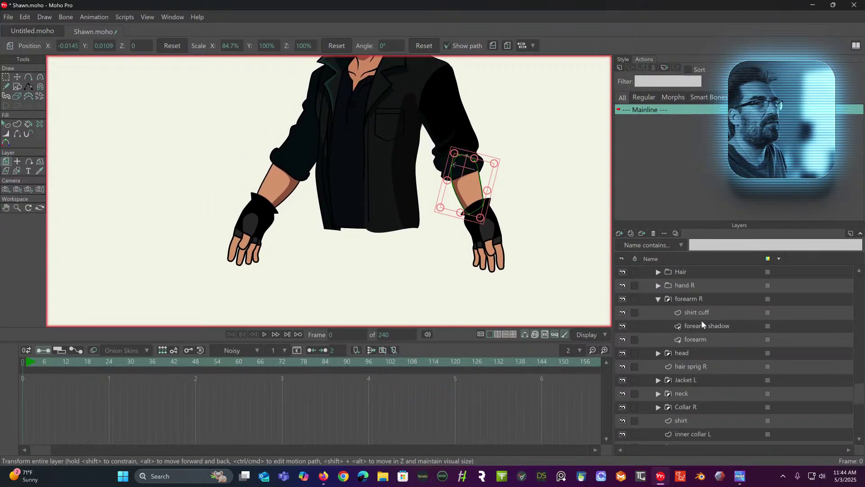
click(701, 340)
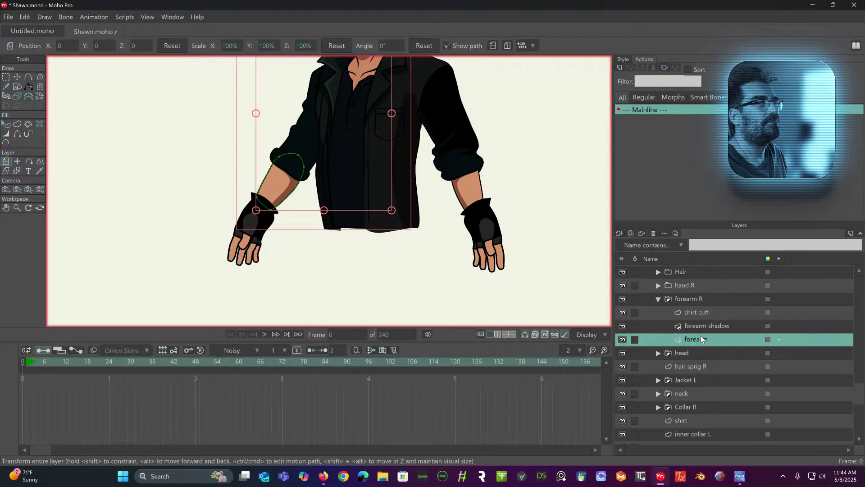
click(702, 298)
scroll(358, 238, up, 4)
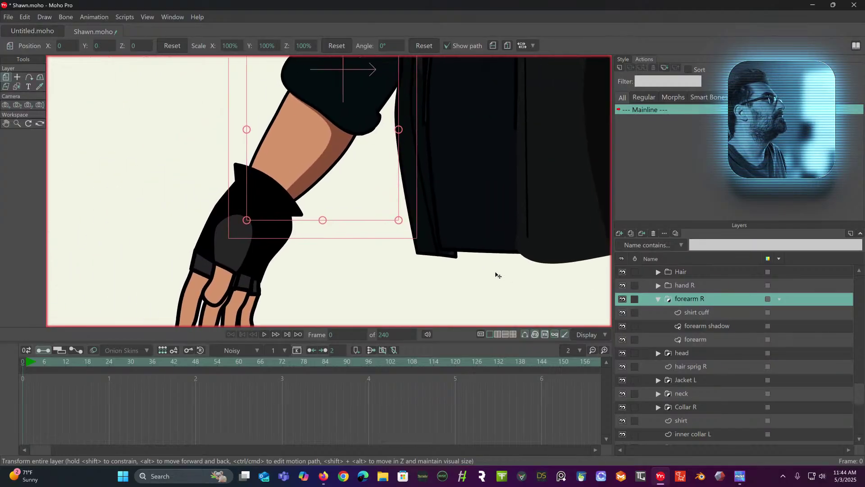
drag(403, 137, 386, 139)
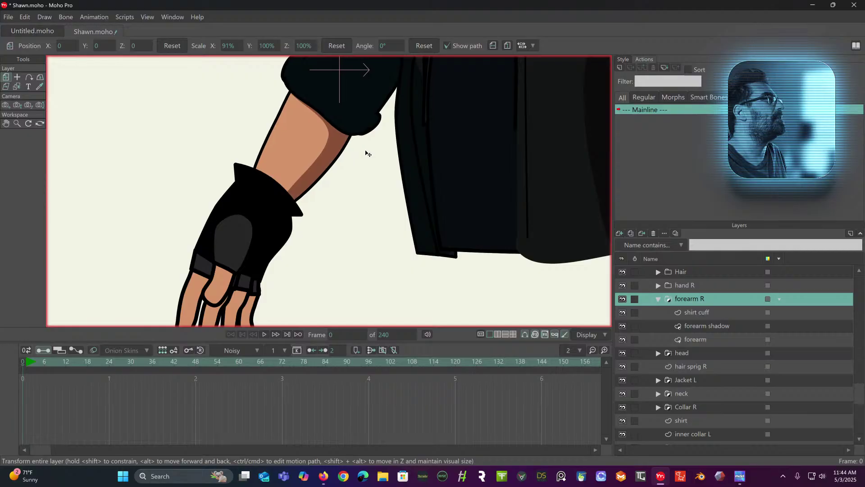
drag(366, 154, 375, 158)
Select the Me group and collapse the forearm L group inside it.
scroll(375, 158, down, 5)
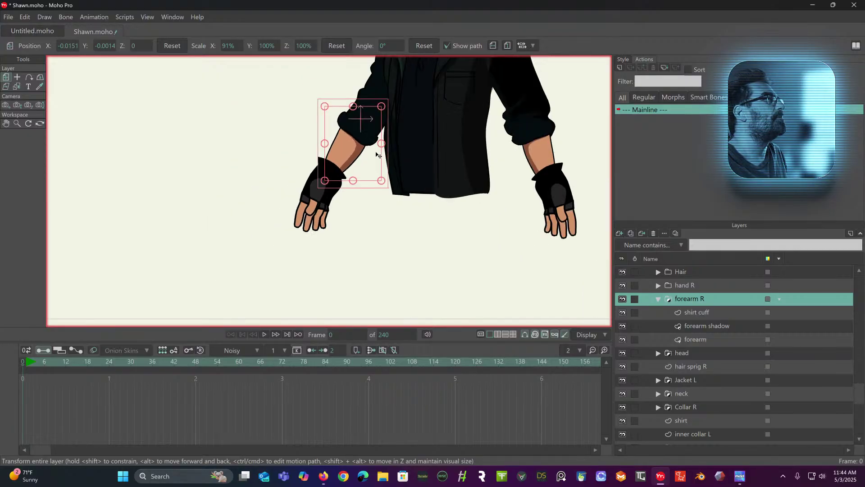
scroll(517, 150, down, 3)
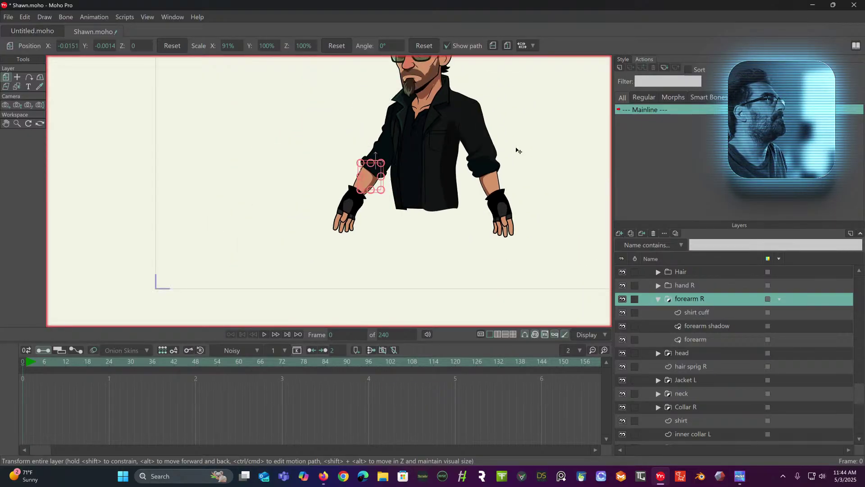
scroll(463, 188, up, 2)
drag(477, 166, 446, 193)
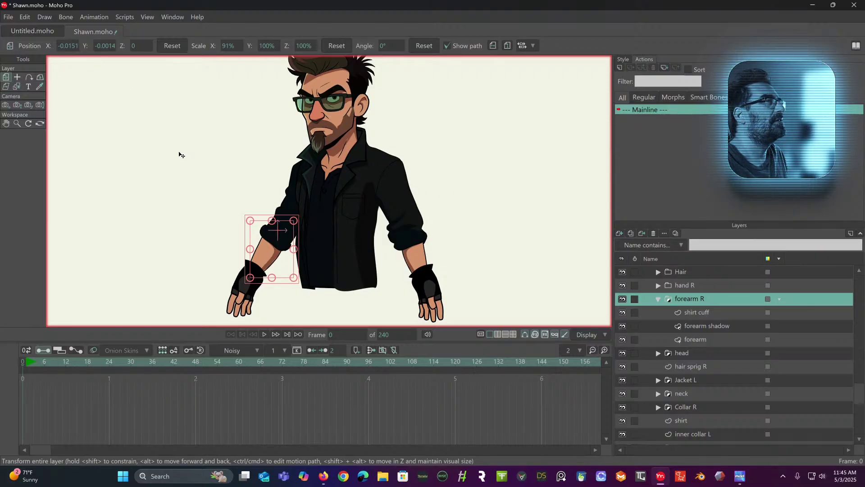
scroll(783, 349, up, 10)
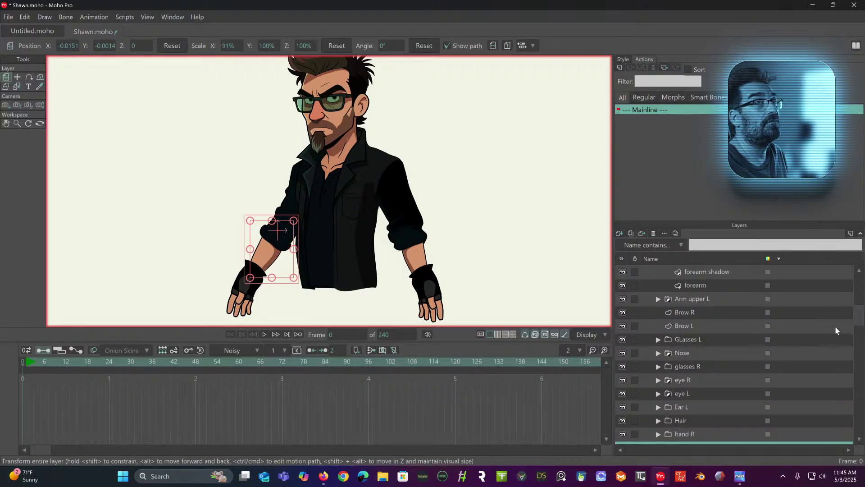
scroll(723, 277, up, 4)
click(719, 275)
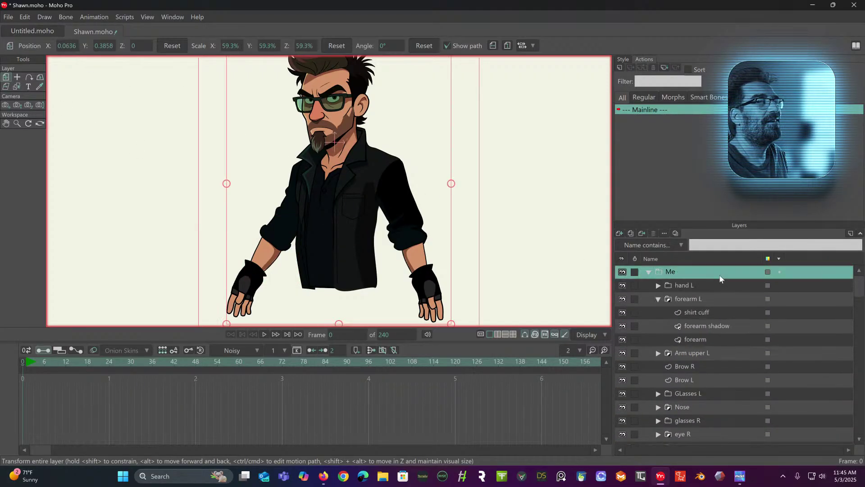
click(658, 299)
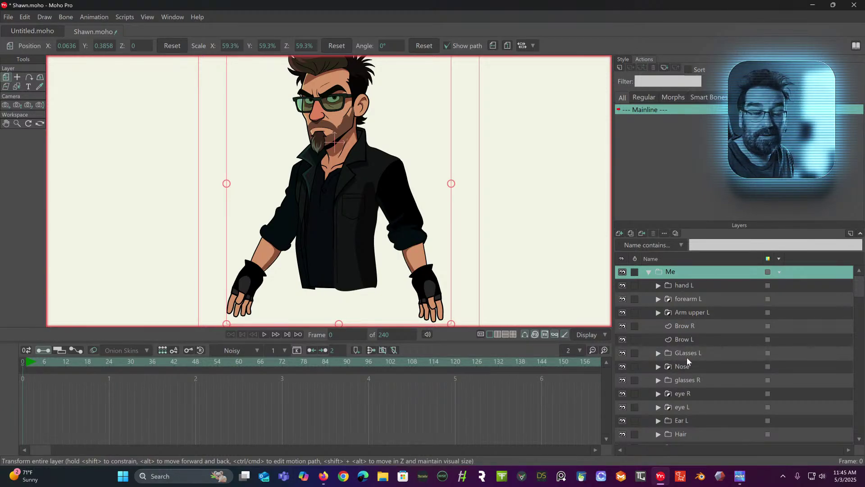
Scale the whole Me group down to 47.7% and move it up to X 0.0498, Y 0.4959 within the frame.
scroll(521, 216, down, 3)
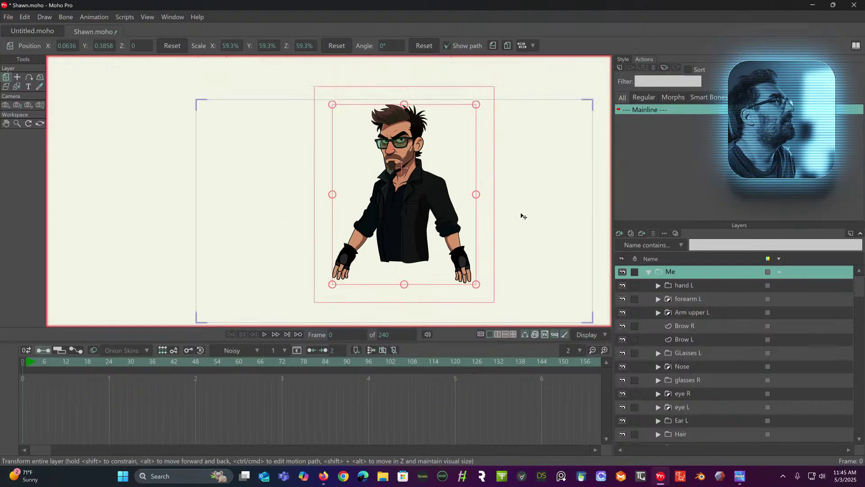
scroll(462, 187, up, 5)
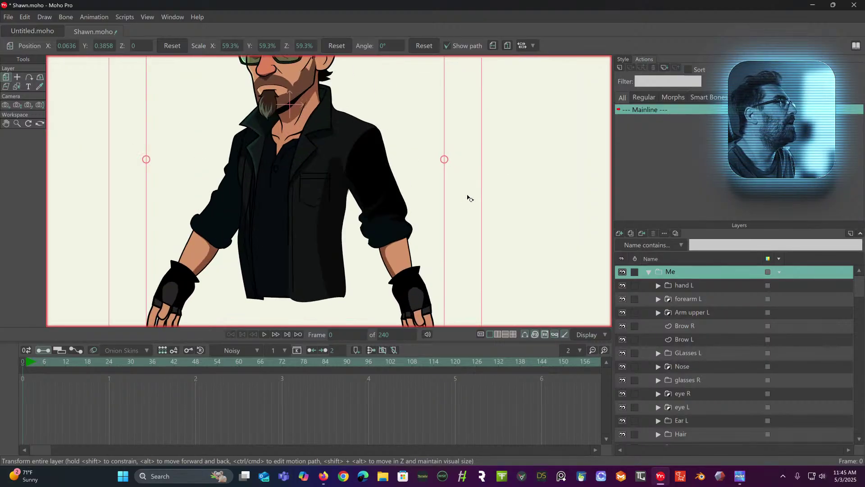
scroll(446, 204, up, 4)
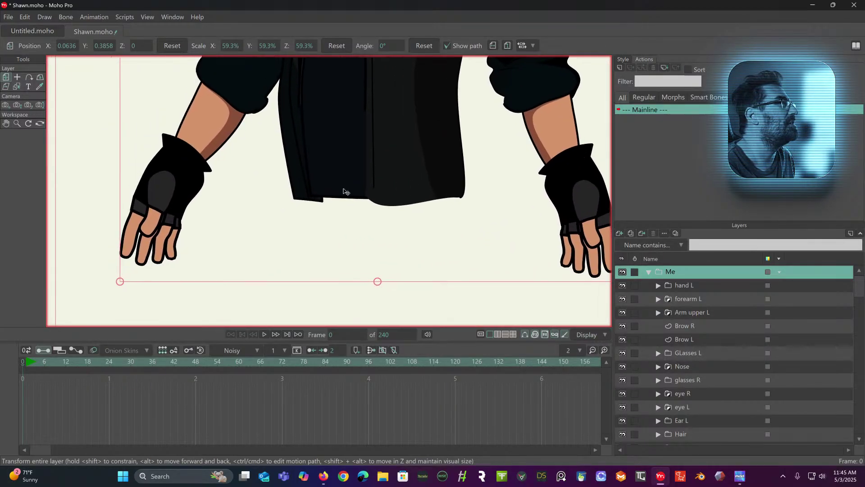
scroll(431, 249, right, 5)
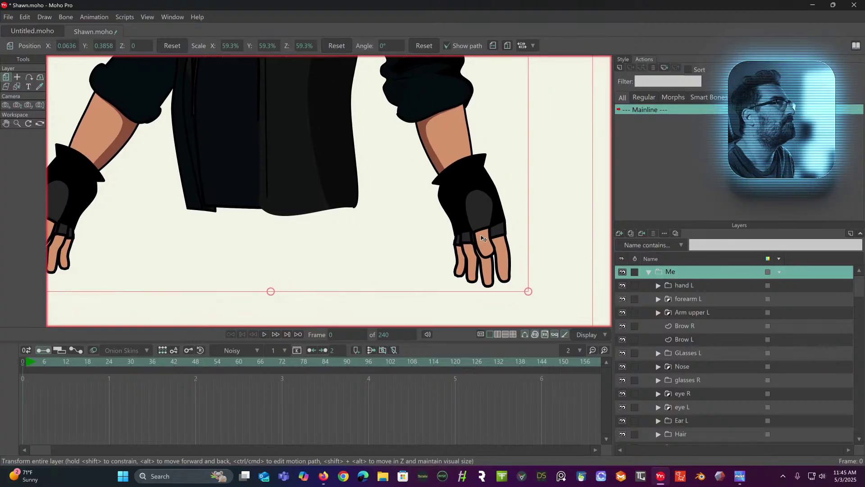
scroll(491, 242, down, 6)
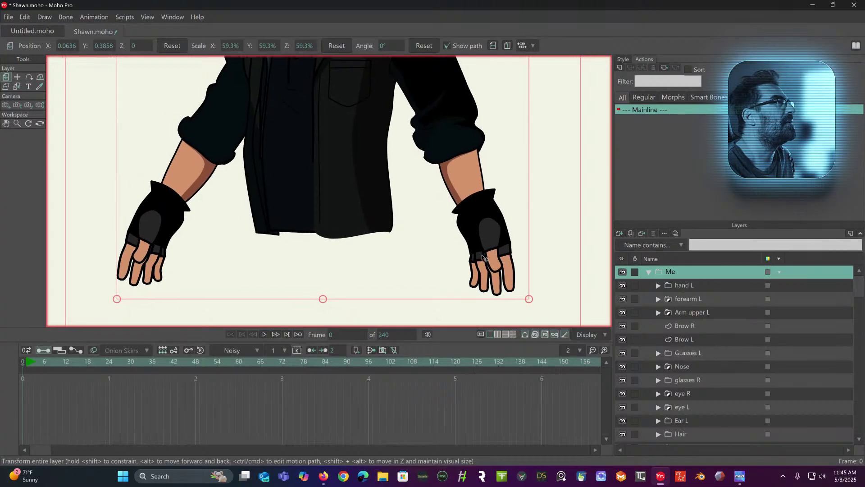
scroll(487, 262, up, 2)
scroll(484, 271, right, 2)
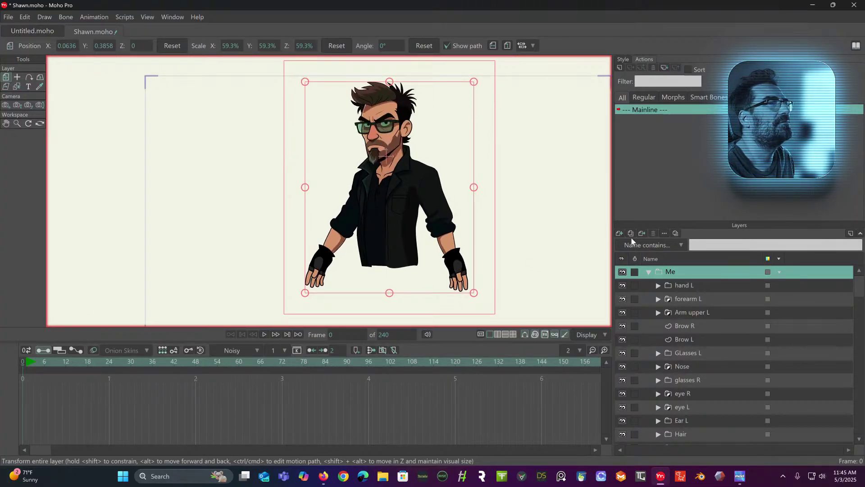
drag(475, 295, 460, 266)
drag(423, 220, 420, 206)
scroll(486, 149, down, 2)
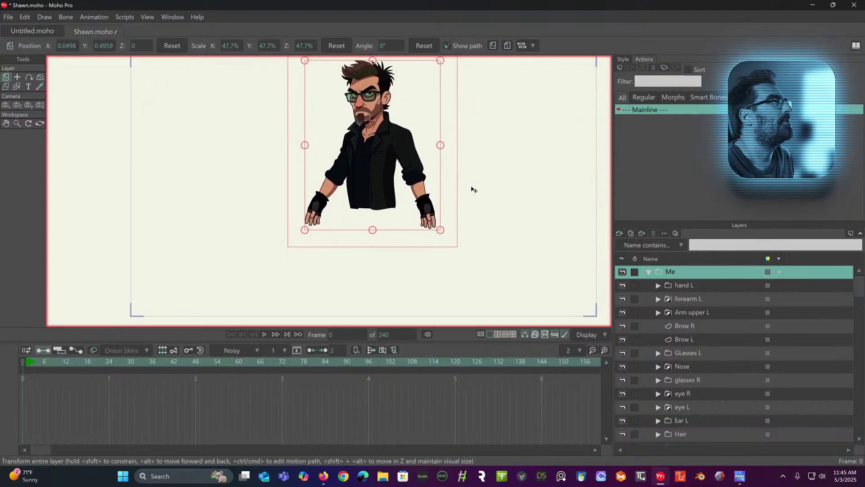
Save the Shawn.moho project with the resized character.
scroll(468, 191, up, 2)
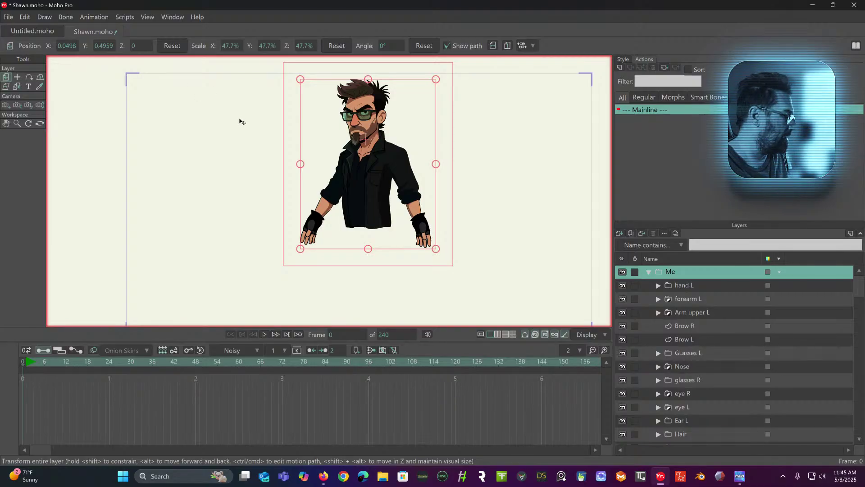
key(ctrl+s)
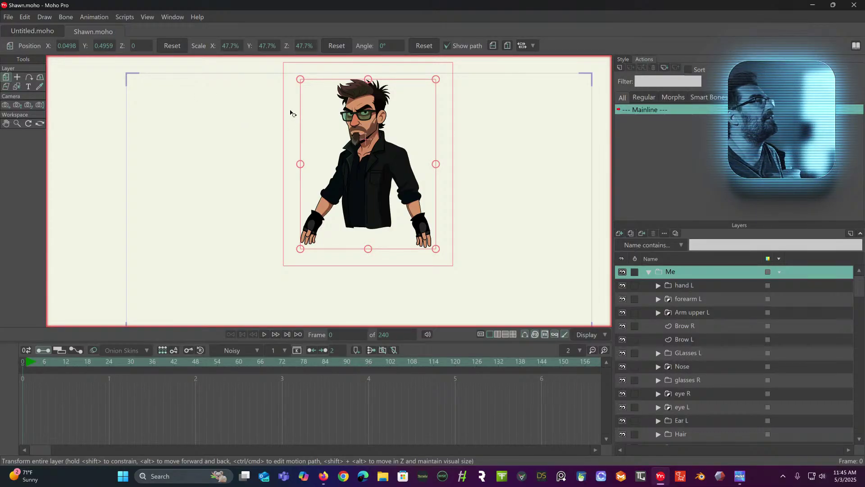
Examine the assembled character from hair to gloved hands, checking the face, jacket, arms and overall placement in the frame.
scroll(367, 186, up, 3)
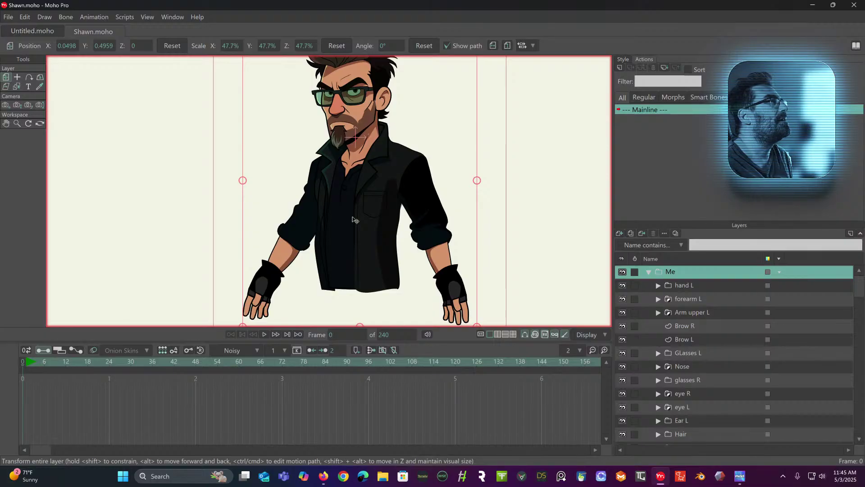
scroll(355, 219, down, 2)
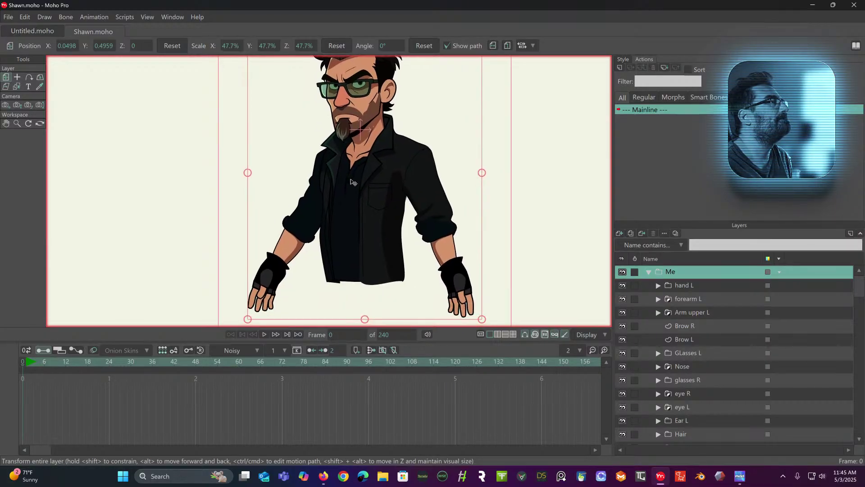
scroll(353, 183, up, 3)
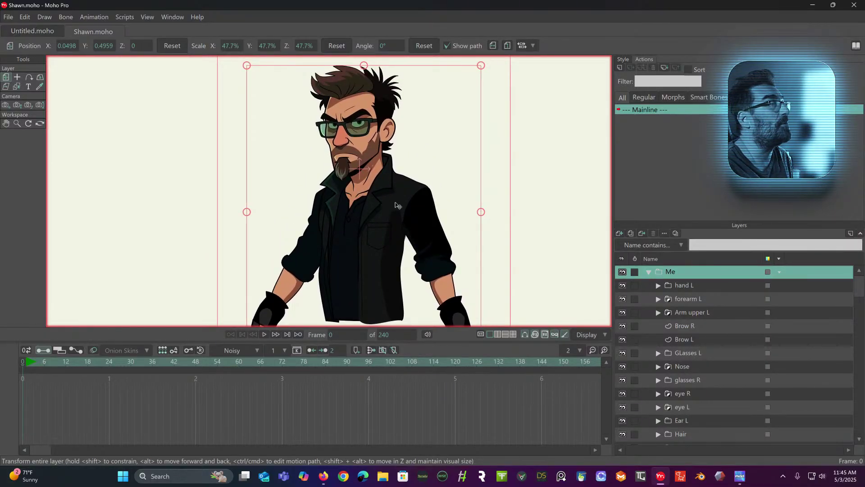
scroll(396, 205, down, 2)
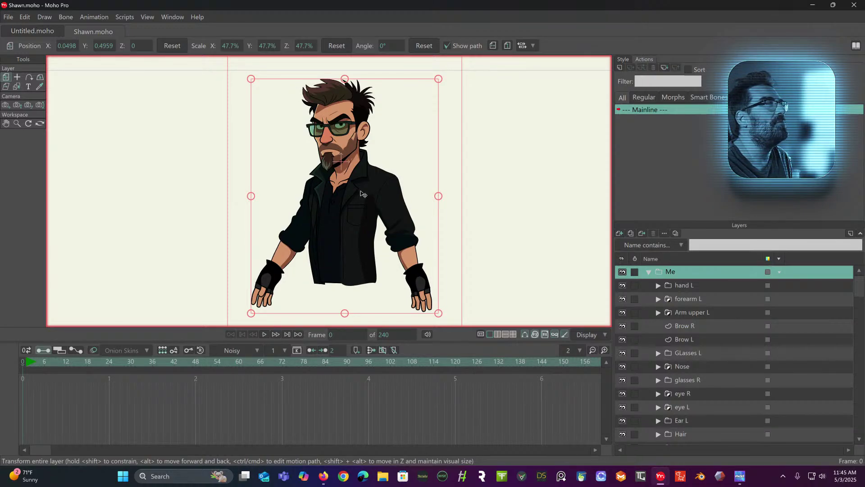
scroll(360, 193, down, 3)
scroll(345, 182, down, 5)
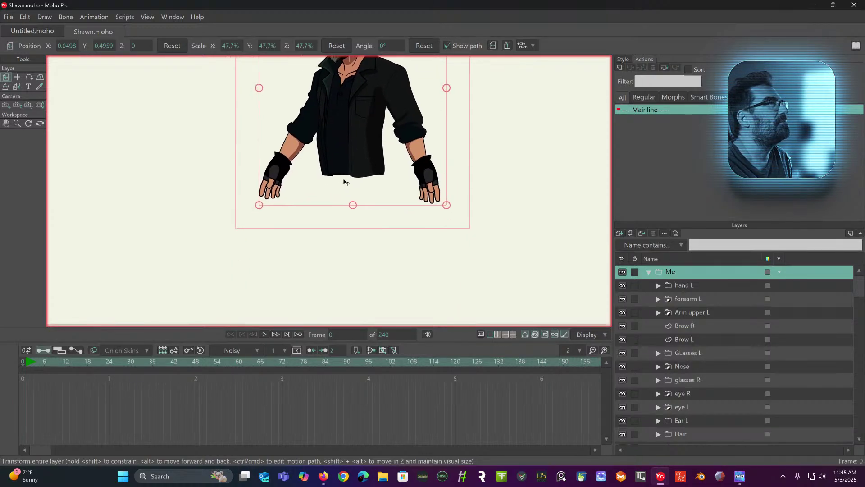
scroll(393, 229, down, 2)
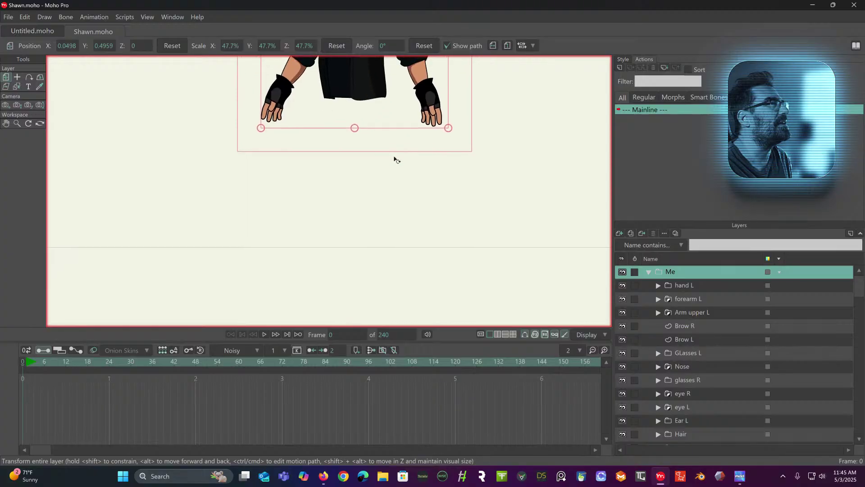
scroll(392, 271, up, 4)
scroll(441, 220, down, 2)
scroll(431, 215, up, 1)
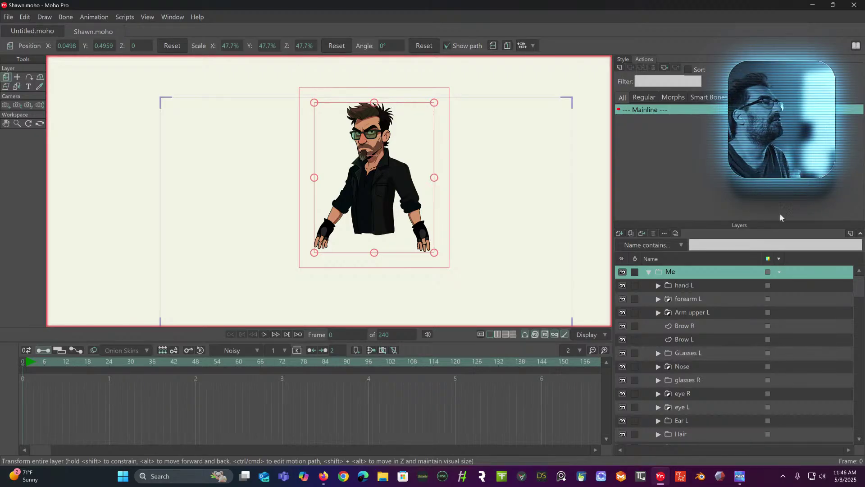
Switch to the YouTube Studio live streaming page in Firefox.
mouse_move(324, 481)
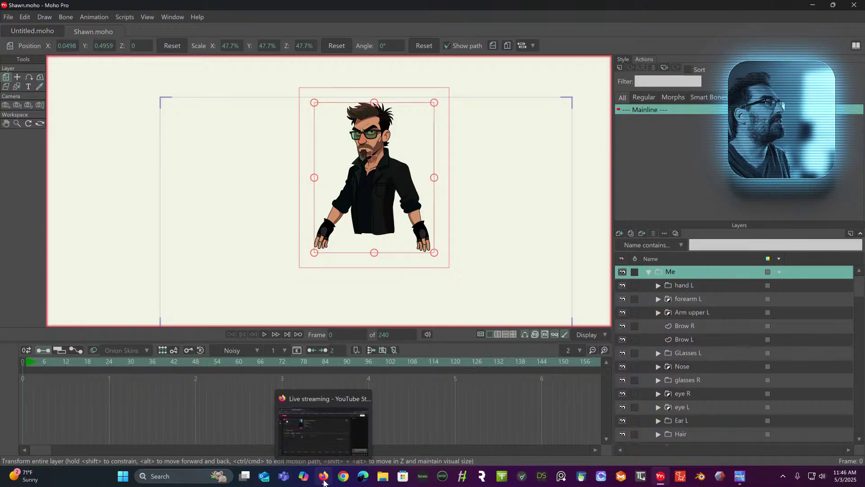
mouse_move(325, 425)
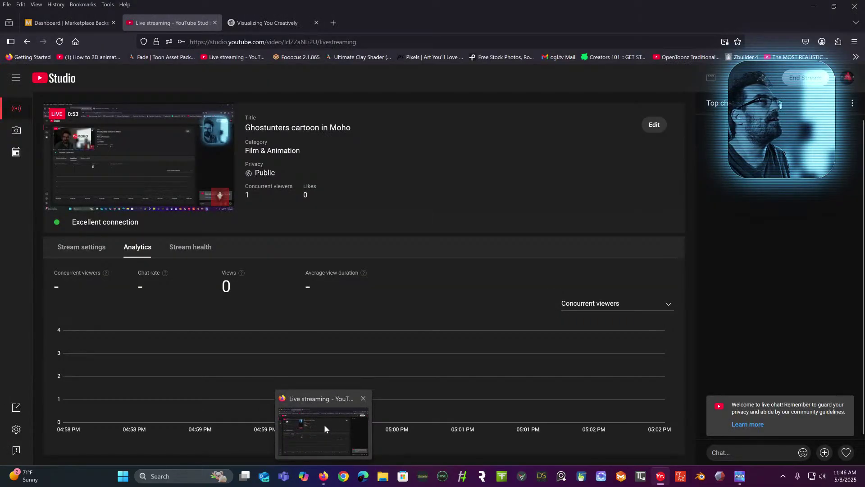